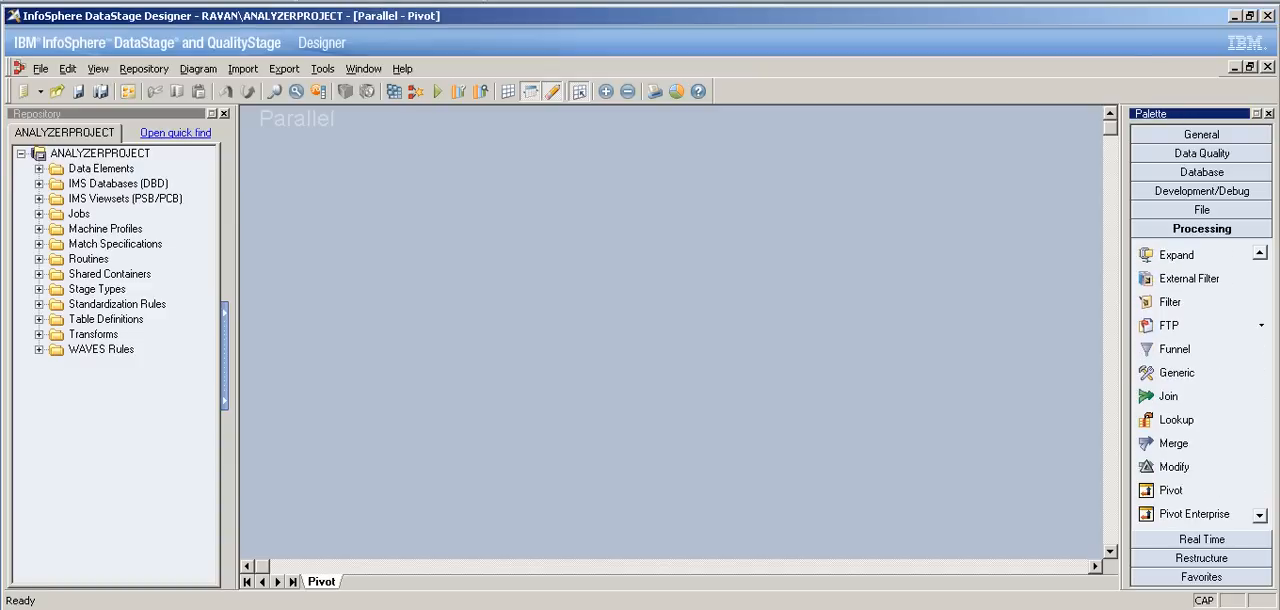
pyautogui.scroll(-3, 1200, 385)
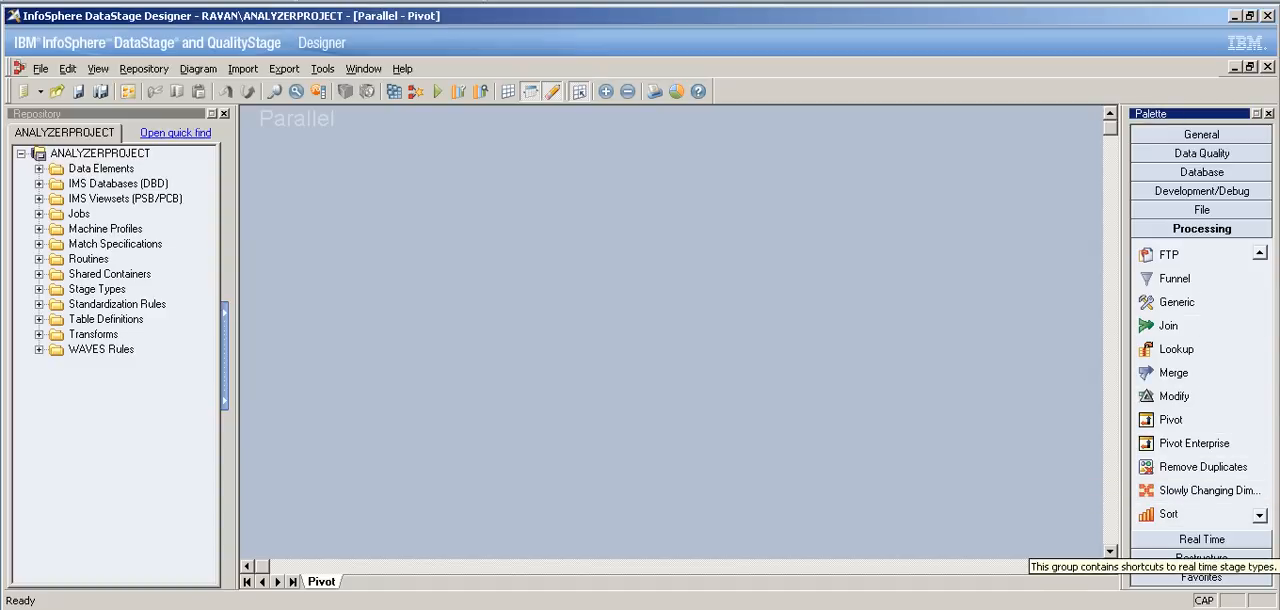
# Step: Build a job flow linking a Sequential File source through a Pivot Enterprise stage to a Data Set target
pyautogui.moveTo(1194, 443); pyautogui.dragTo(613, 311)
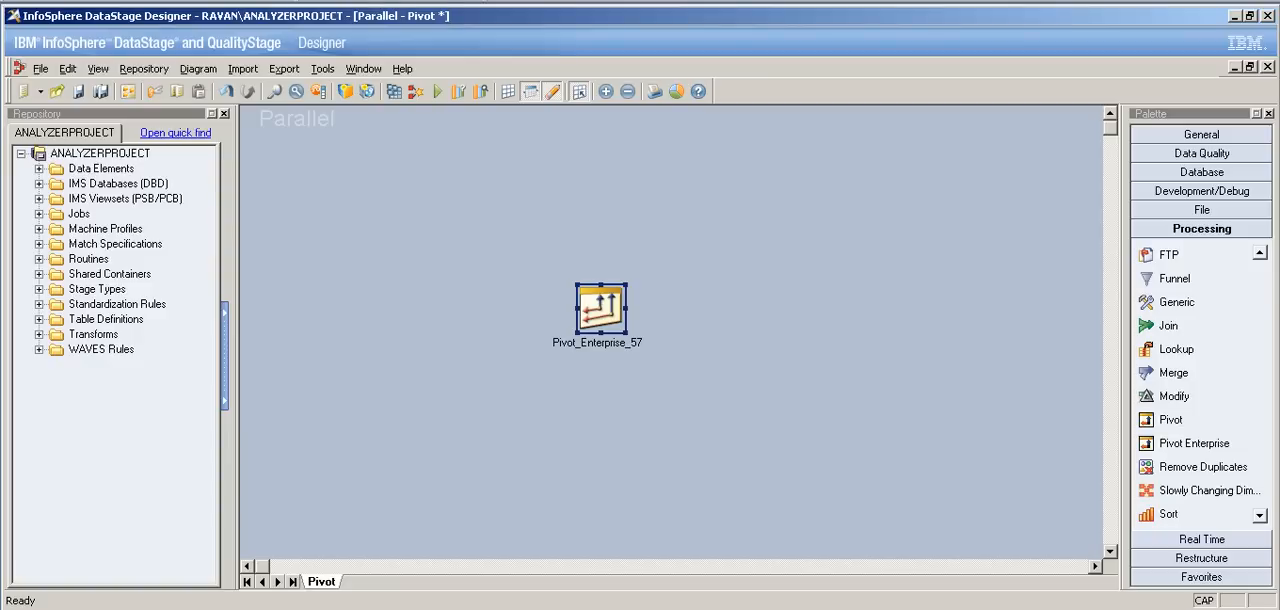
pyautogui.click(1201, 209)
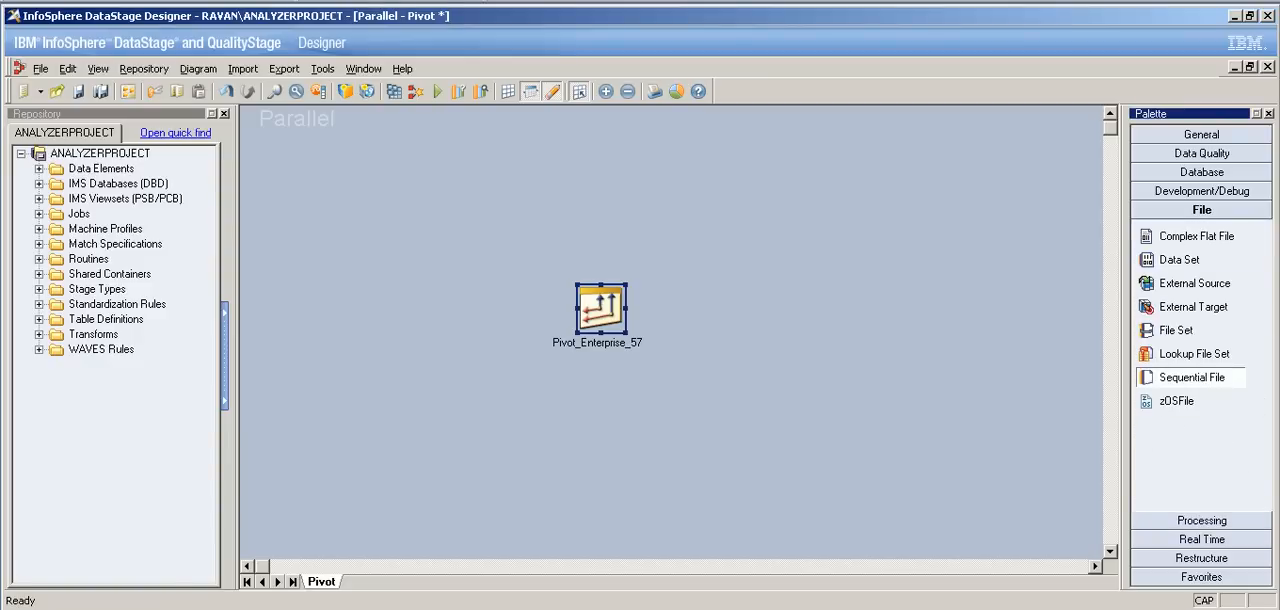
pyautogui.moveTo(1191, 377)
pyautogui.mouseDown()
pyautogui.moveTo(530, 492)
pyautogui.moveTo(343, 314)
pyautogui.moveTo(318, 314)
pyautogui.moveTo(784, 298)
pyautogui.mouseUp()
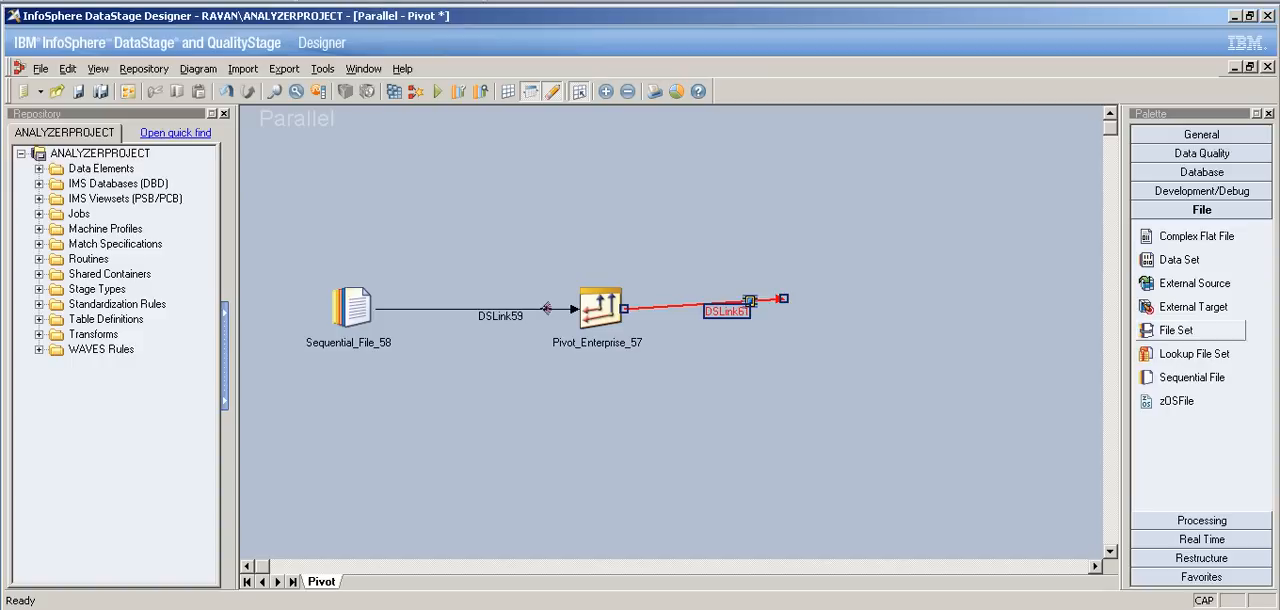
pyautogui.moveTo(1178, 259); pyautogui.dragTo(850, 308)
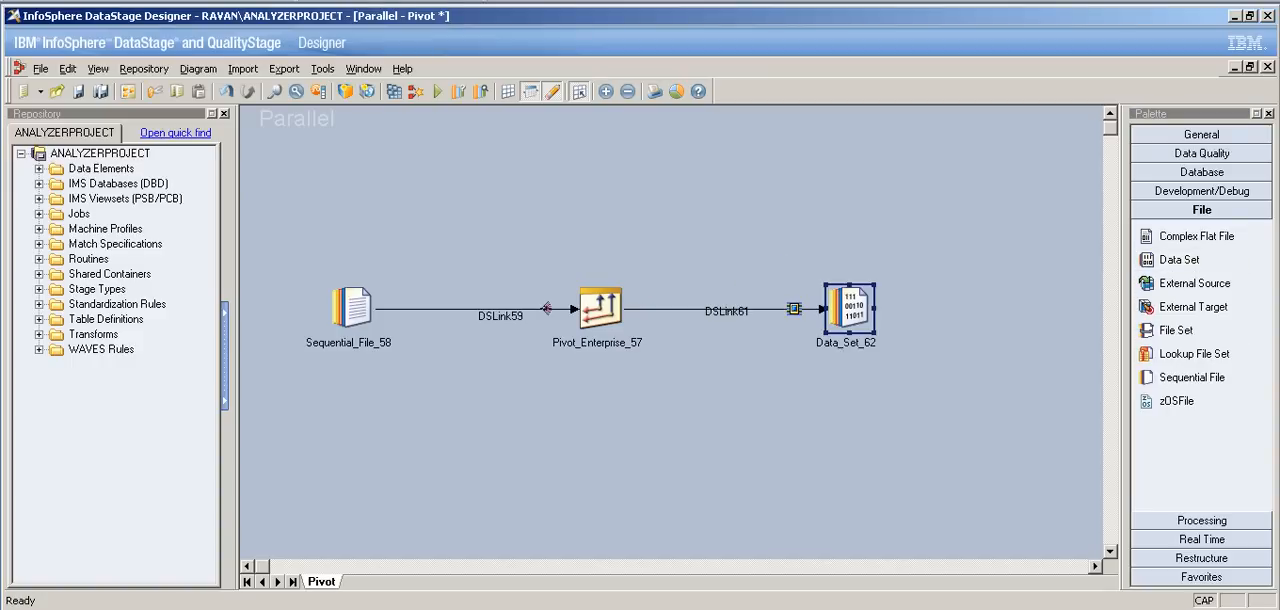
# Step: Open the Pivot Enterprise stage's settings and review its general description and the choices for Pivot Type
pyautogui.click(601, 308)
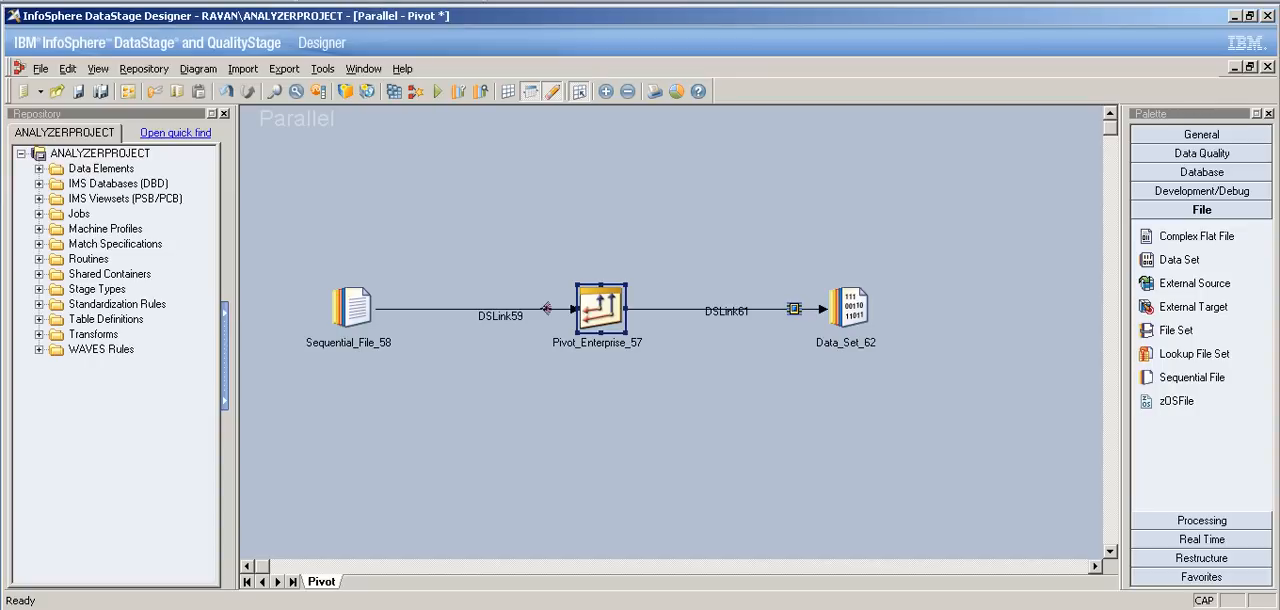
pyautogui.doubleClick(601, 309)
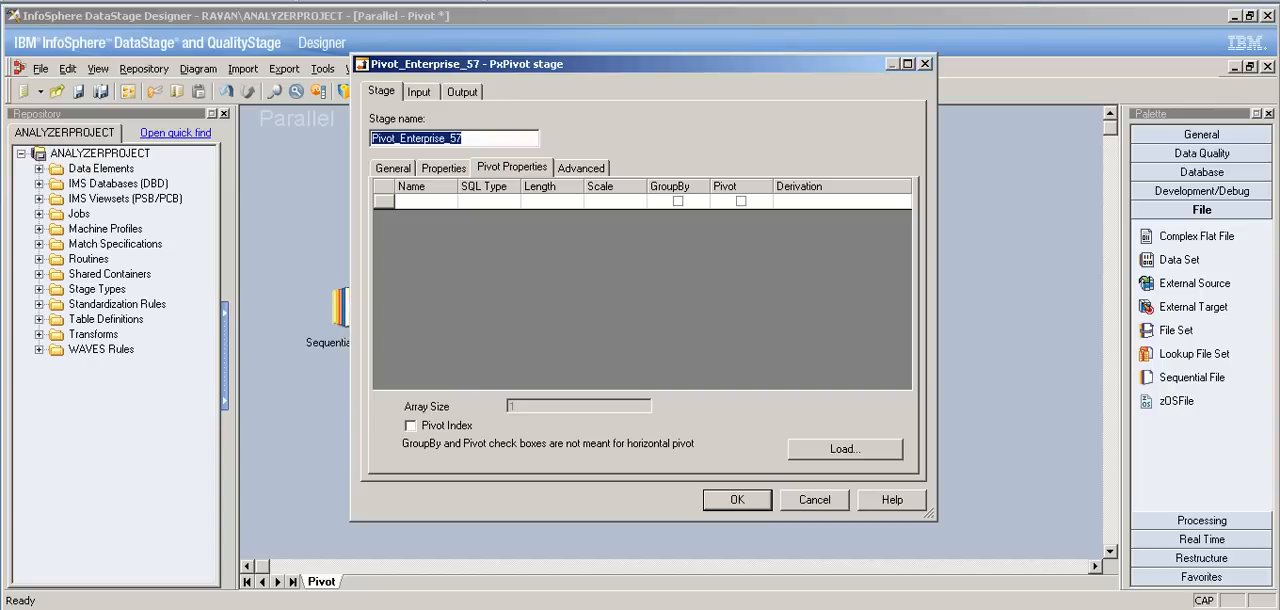
pyautogui.click(393, 168)
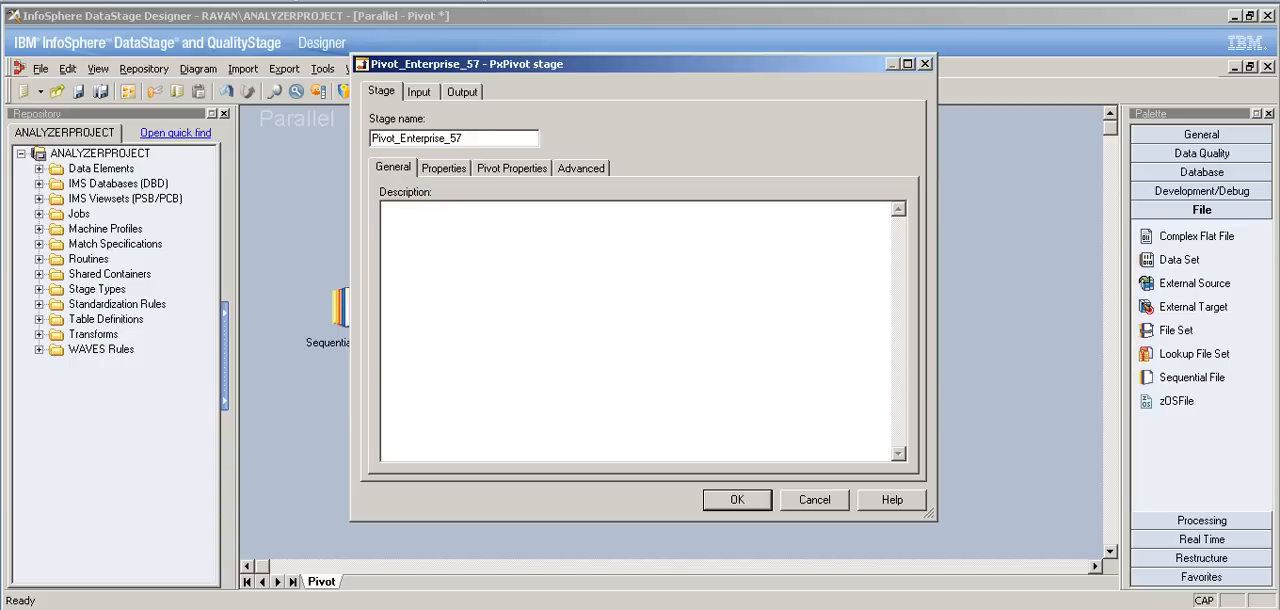
pyautogui.click(443, 168)
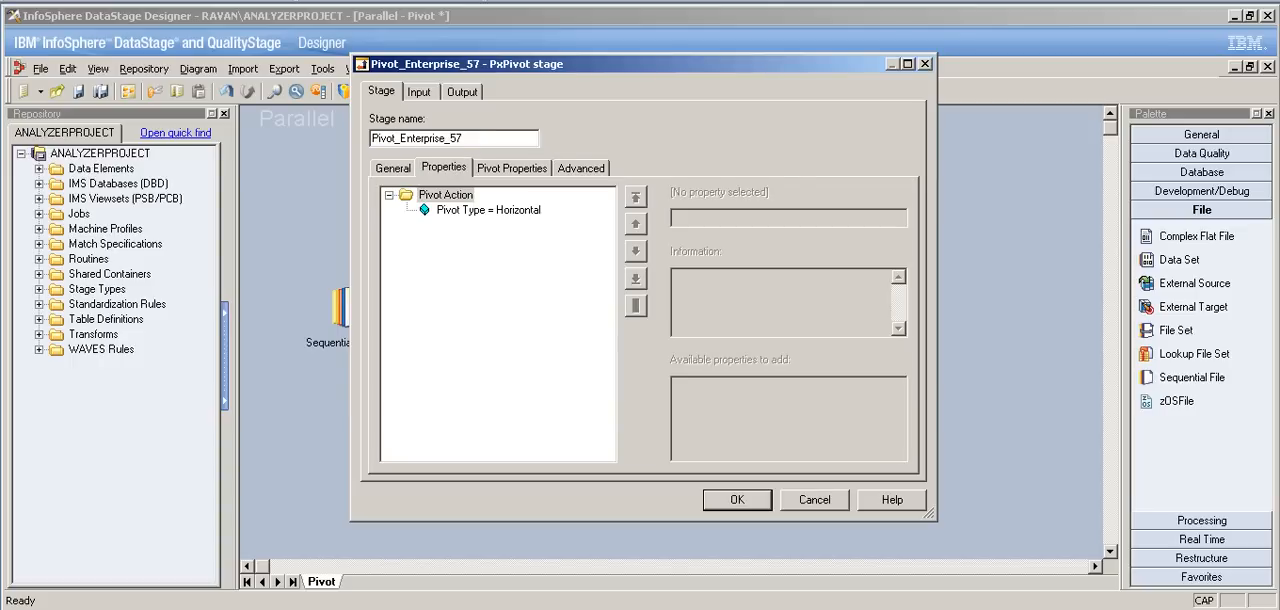
pyautogui.click(488, 210)
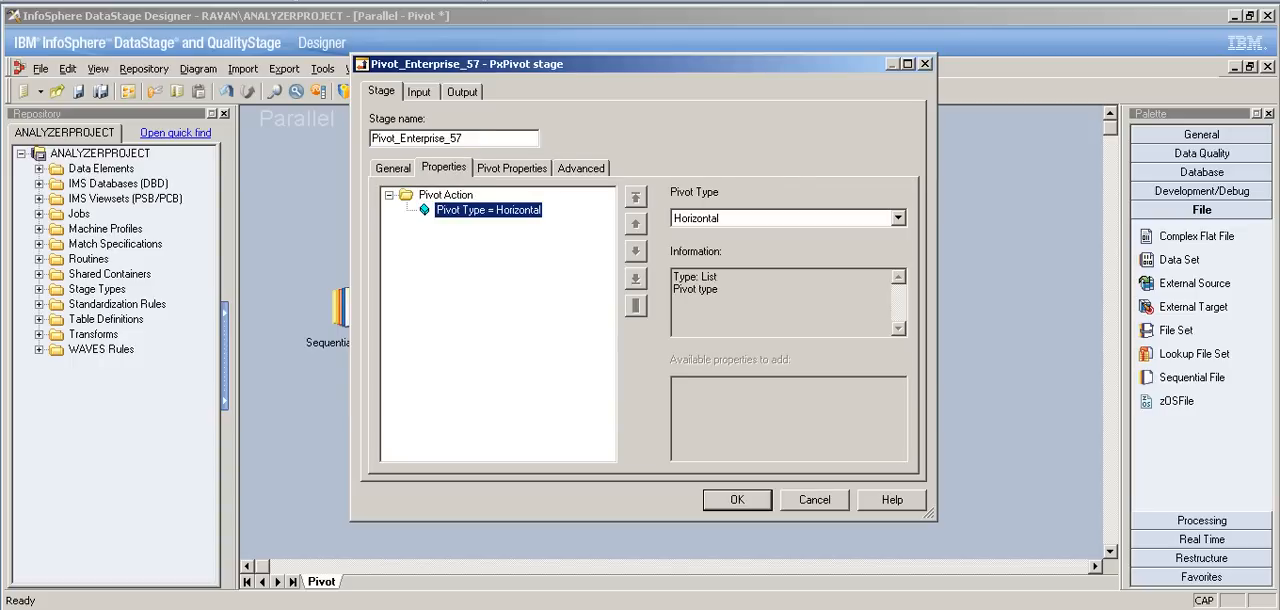
pyautogui.click(898, 218)
pyautogui.click(898, 218)
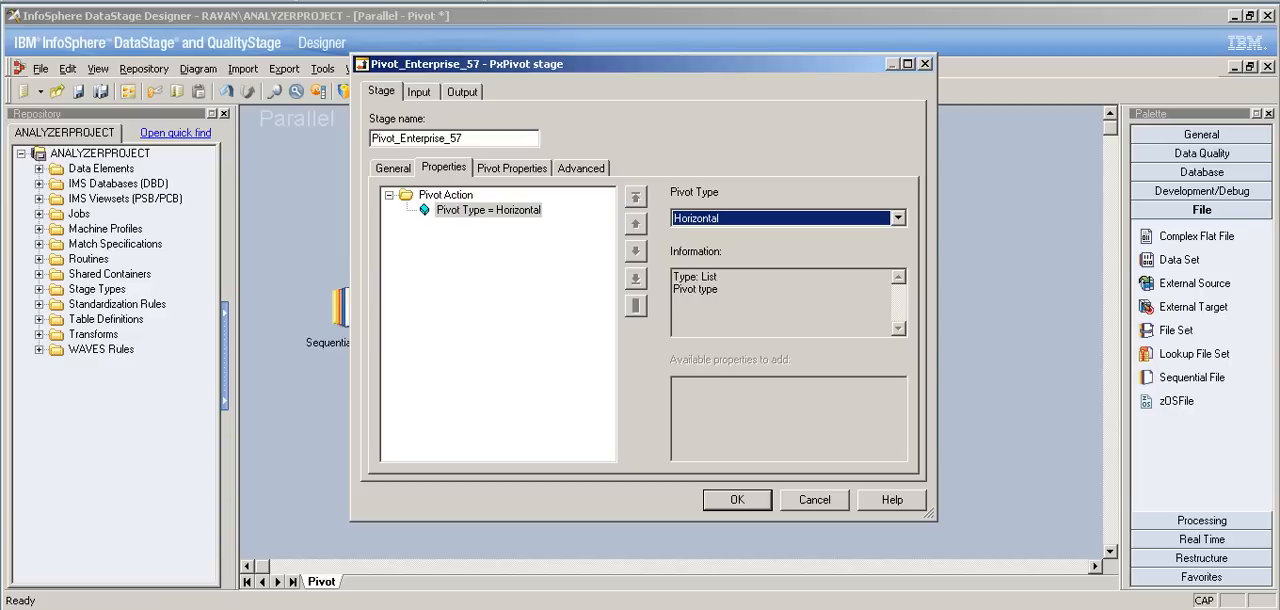
# Step: Enable the Pivot Index column in the stage's pivot properties and accept the stage settings
pyautogui.click(512, 168)
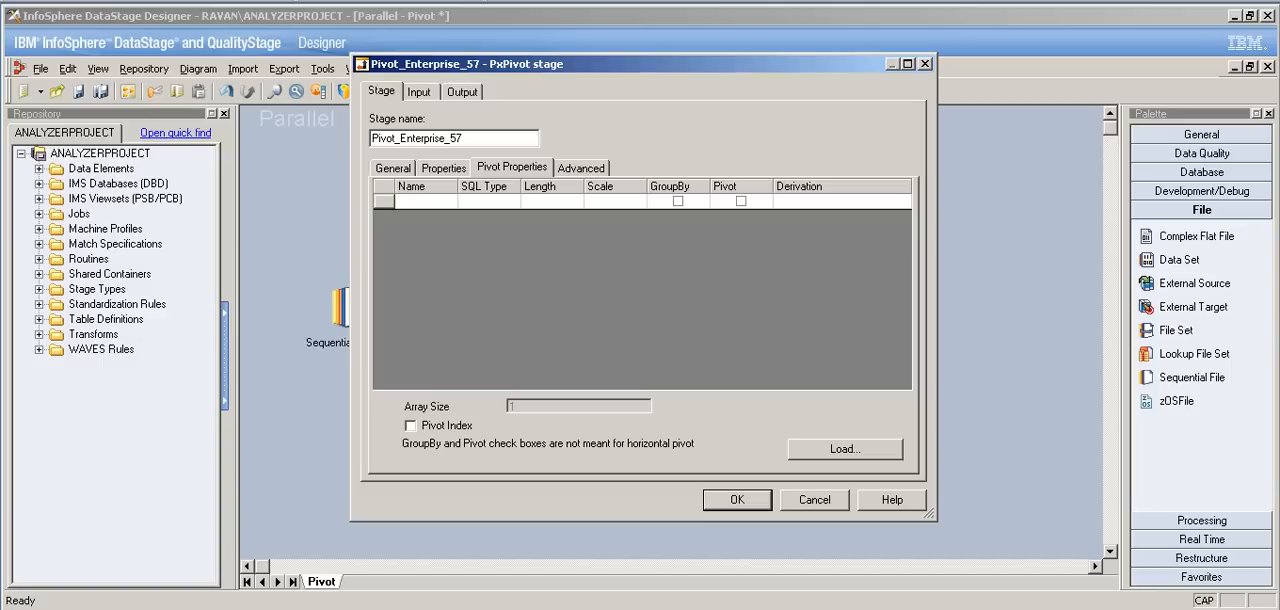
pyautogui.click(411, 426)
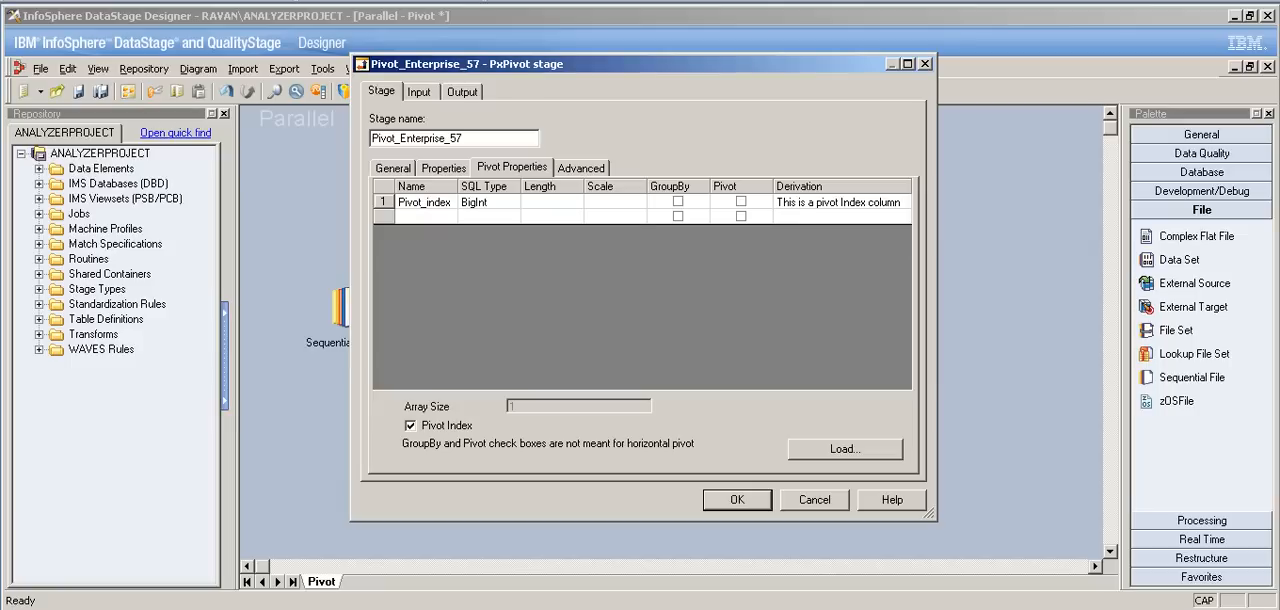
pyautogui.press('Return')
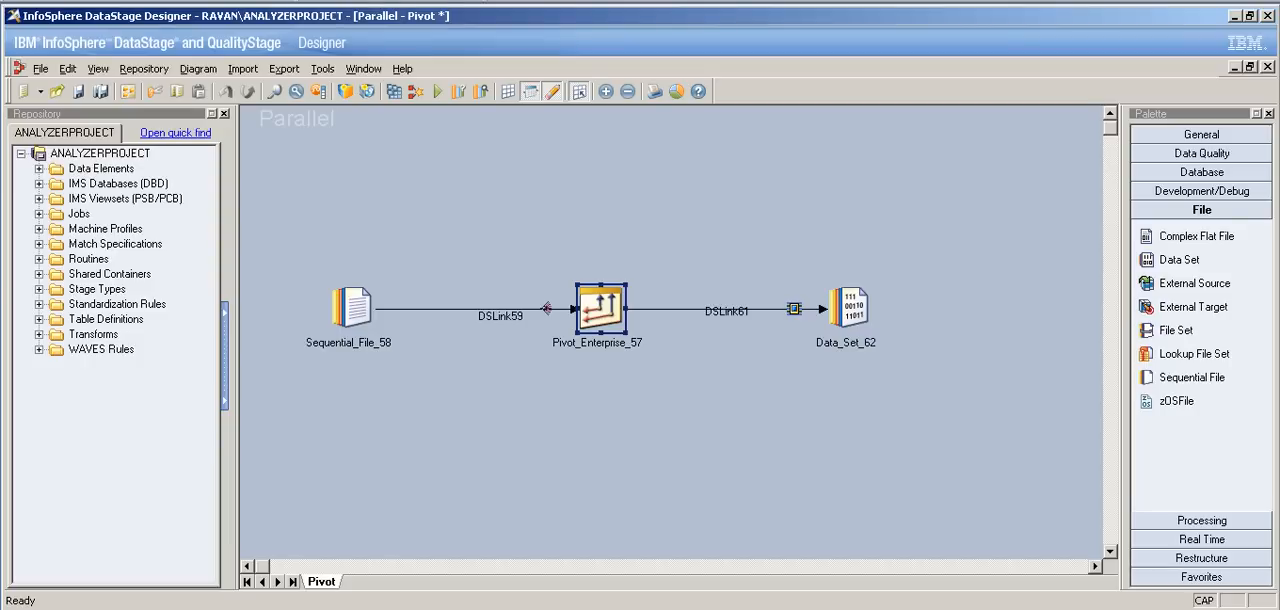
# Step: Switch to the DS_Practice folder, open the Horiz_Pivot text file in Notepad, and put the folder window out of view
pyautogui.hotkey('alt', 'Tab')
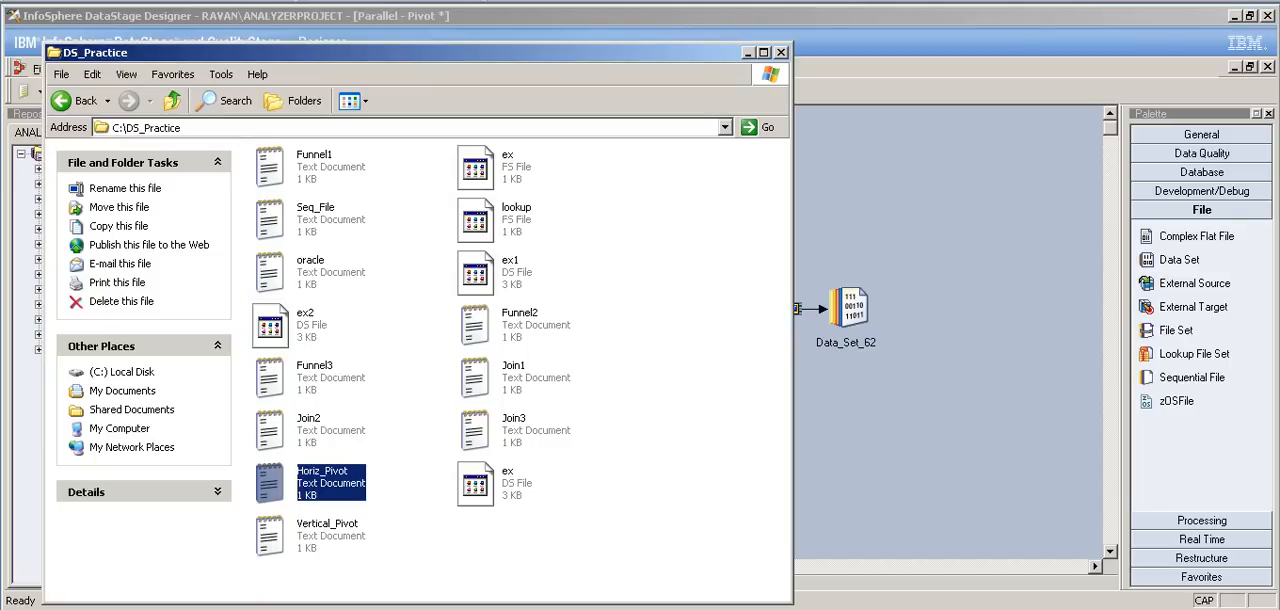
pyautogui.press('Return')
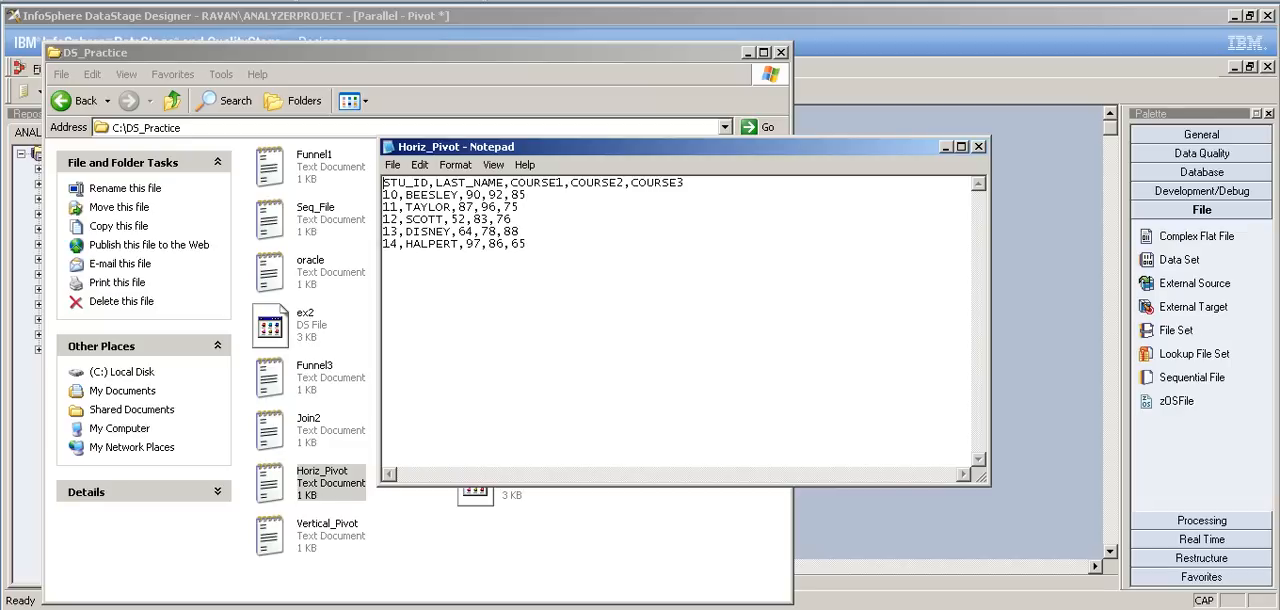
pyautogui.hotkey('shift', 'Up')
pyautogui.hotkey('shift', 'Up')
pyautogui.hotkey('shift', 'Up')
pyautogui.hotkey('shift', 'Up')
pyautogui.hotkey('shift', 'Up')
pyautogui.hotkey('shift', 'Home')
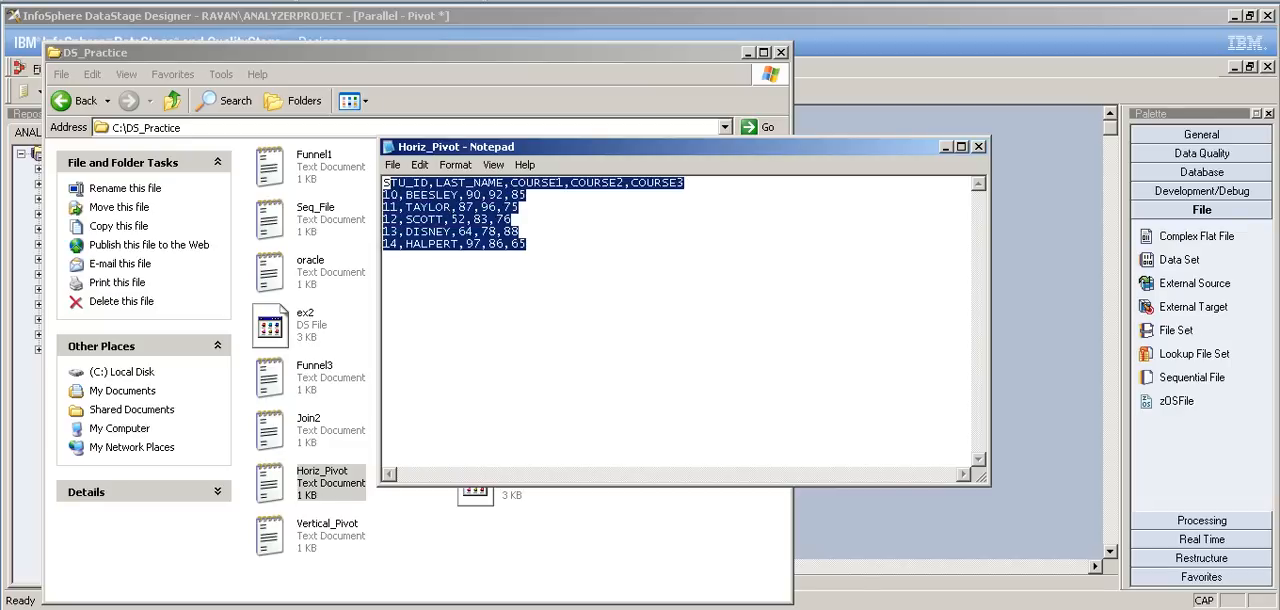
pyautogui.click(748, 53)
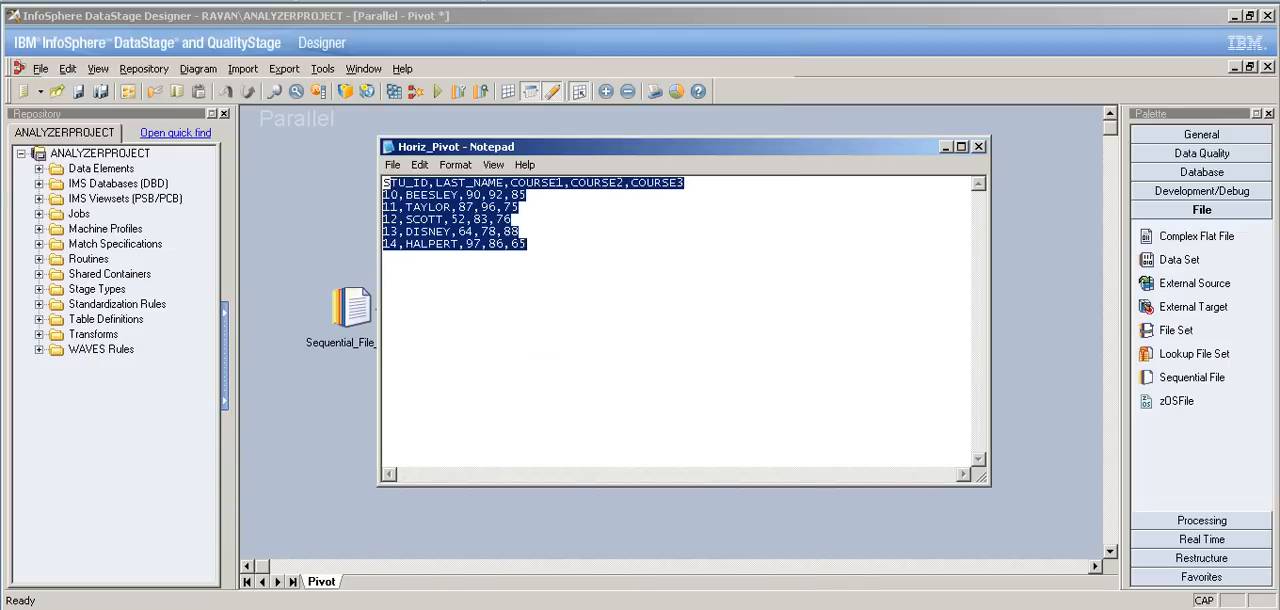
# Step: Examine the COURSE1, COURSE2 and COURSE3 column headings and the matching scores in the first student record
pyautogui.click(640, 290)
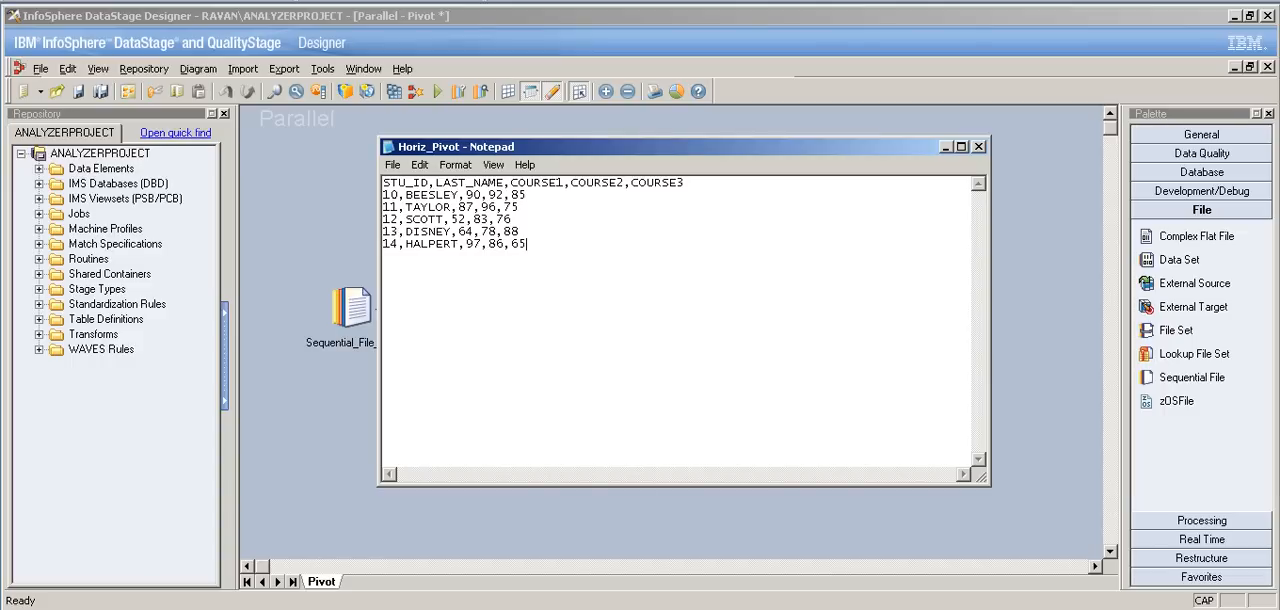
pyautogui.hotkey('shift', 'Left')
pyautogui.hotkey('shift', 'Left')
pyautogui.hotkey('shift', 'Left')
pyautogui.hotkey('shift', 'Left')
pyautogui.hotkey('shift', 'Left')
pyautogui.hotkey('shift', 'Left')
pyautogui.hotkey('shift', 'Left')
pyautogui.hotkey('shift', 'Left')
pyautogui.hotkey('shift', 'Left')
pyautogui.hotkey('shift', 'Left')
pyautogui.hotkey('shift', 'Left')
pyautogui.hotkey('shift', 'Left')
pyautogui.hotkey('shift', 'Left')
pyautogui.hotkey('shift', 'Left')
pyautogui.hotkey('shift', 'Left')
pyautogui.hotkey('shift', 'Left')
pyautogui.hotkey('shift', 'Left')
pyautogui.hotkey('shift', 'Left')
pyautogui.hotkey('shift', 'Left')
pyautogui.hotkey('shift', 'Left')
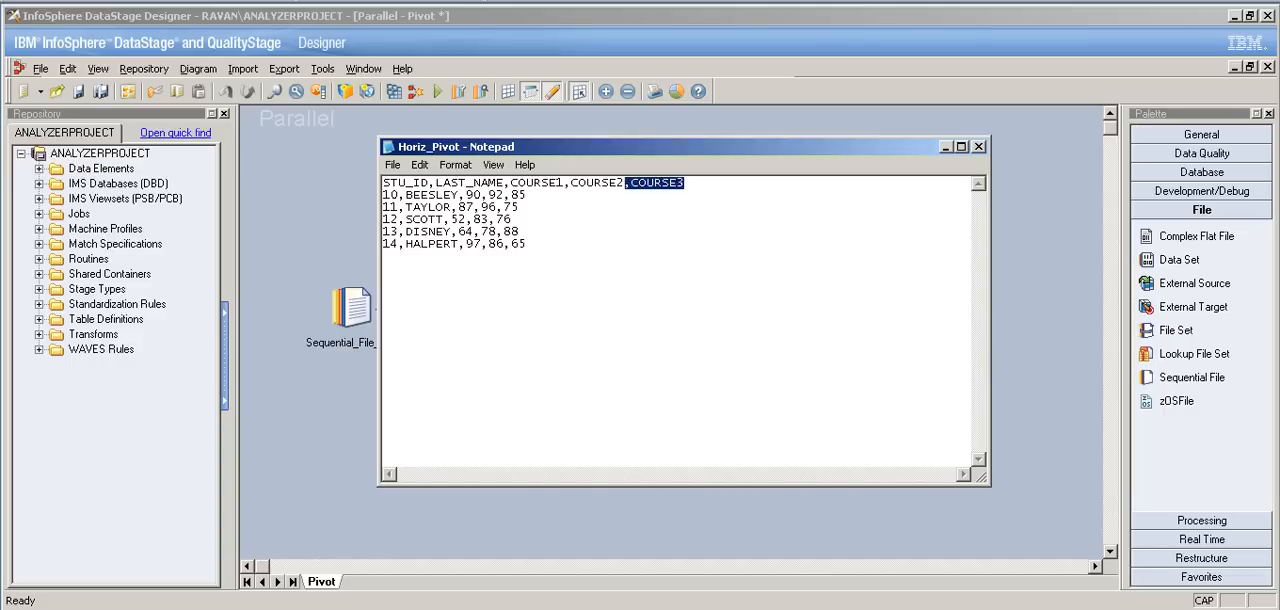
pyautogui.hotkey('shift', 'Left')
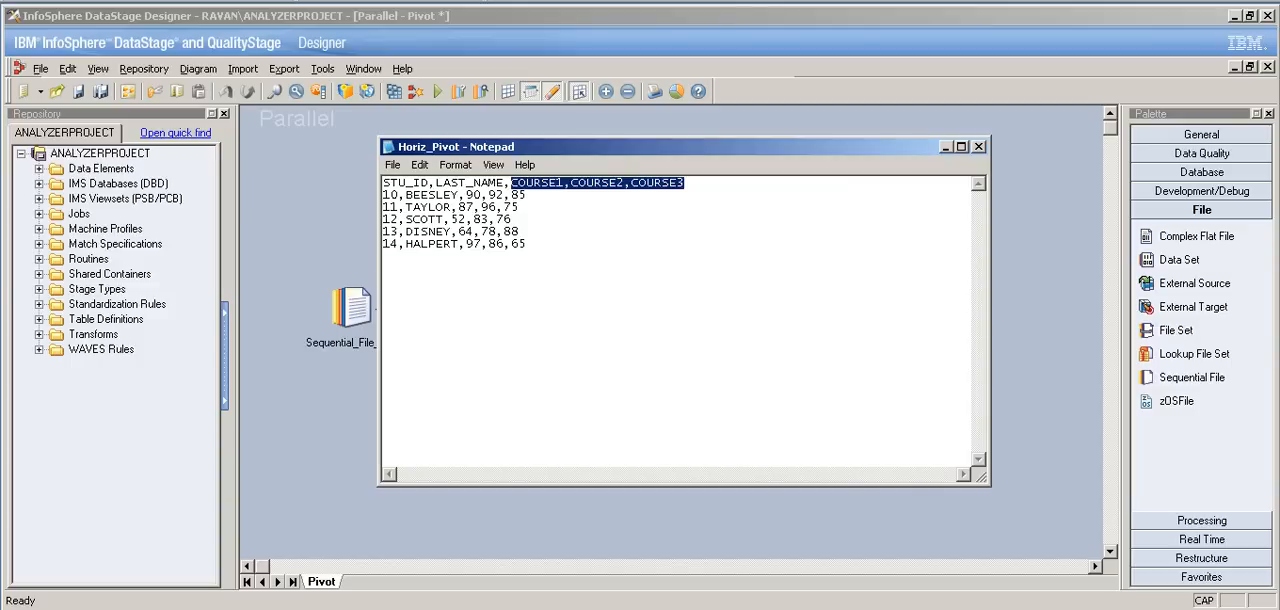
pyautogui.moveTo(474, 195); pyautogui.dragTo(527, 195)
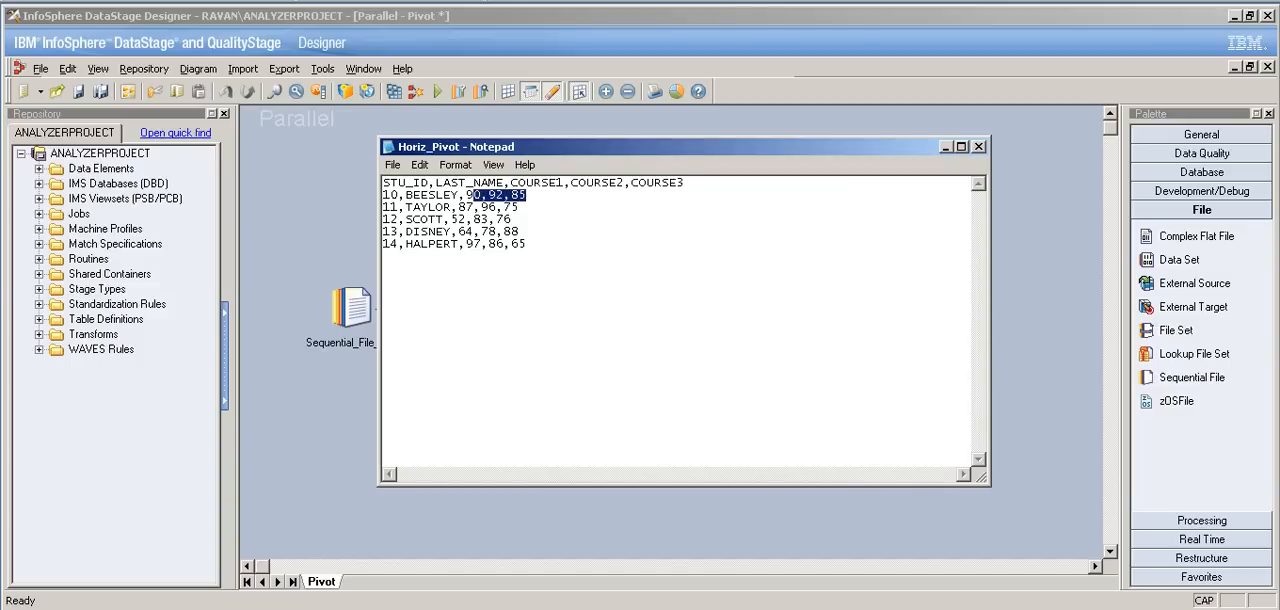
# Step: Copy the first student record into the empty space below the last record, leaving two blank lines between them
pyautogui.click(527, 244)
pyautogui.press('Return')
pyautogui.press('Return')
pyautogui.press('Return')
pyautogui.write('1')
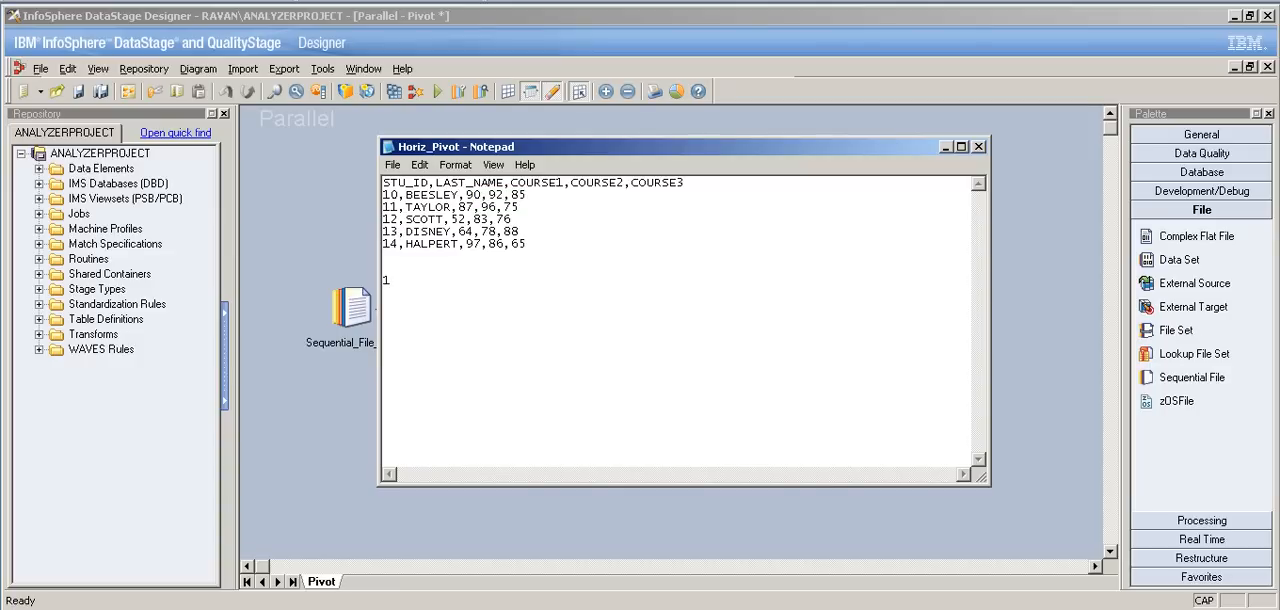
pyautogui.moveTo(527, 195); pyautogui.dragTo(383, 195)
pyautogui.hotkey('ctrl', 'c')
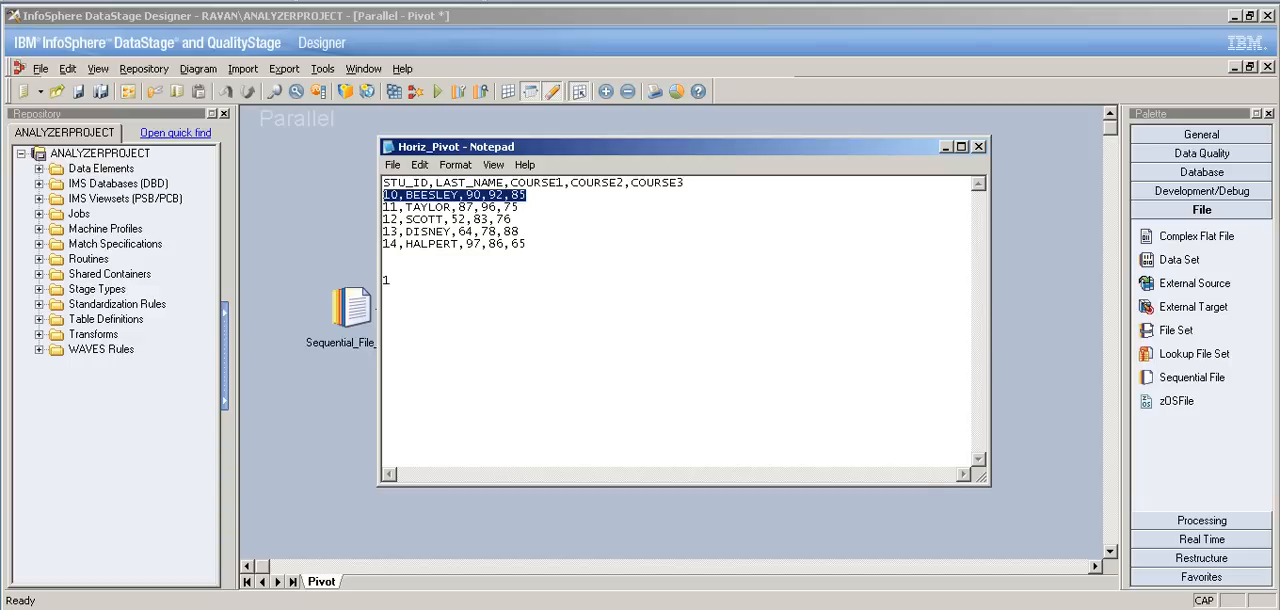
pyautogui.click(390, 280)
pyautogui.press('BackSpace')
pyautogui.hotkey('ctrl', 'v')
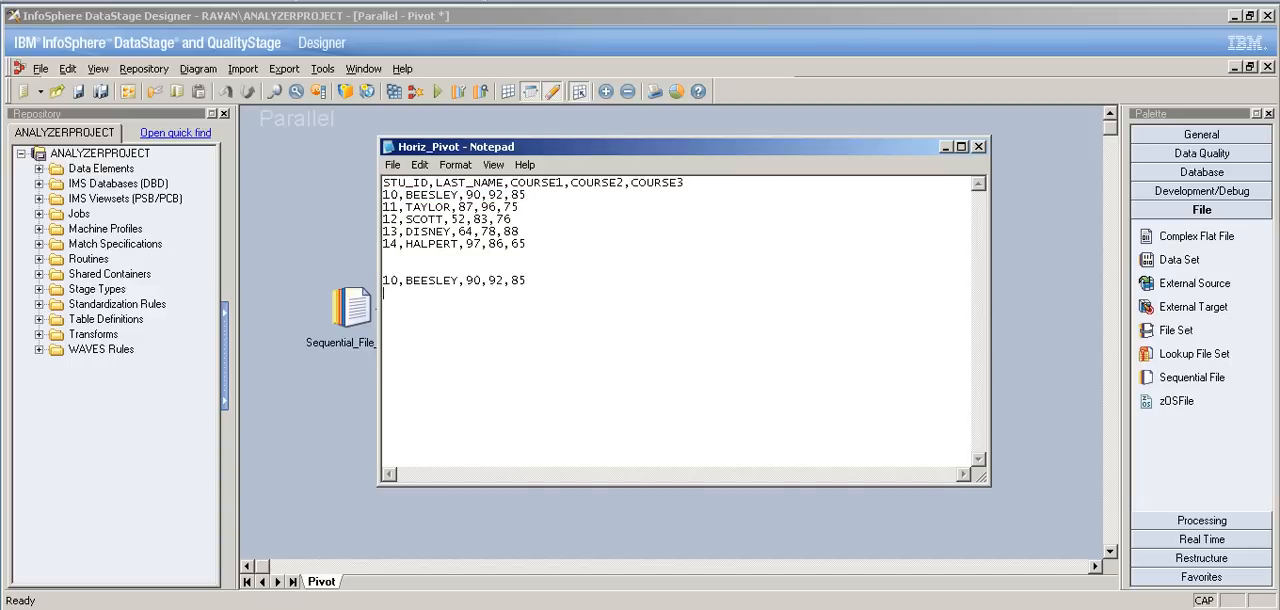
# Step: Below the copied record, write three example pivoted rows repeating the student's ID and last name with scores 90, 92 and 85
pyautogui.press('Return')
pyautogui.press('Return')
pyautogui.write('10, BEESLE')
pyautogui.press('BackSpace')
pyautogui.press('BackSpace')
pyautogui.press('BackSpace')
pyautogui.press('BackSpace')
pyautogui.press('BackSpace')
pyautogui.press('BackSpace')
pyautogui.press('BackSpace')
pyautogui.press('BackSpace')
pyautogui.write(',BEESLEY')
pyautogui.write(',90 ')
pyautogui.write('10')
pyautogui.write(',')
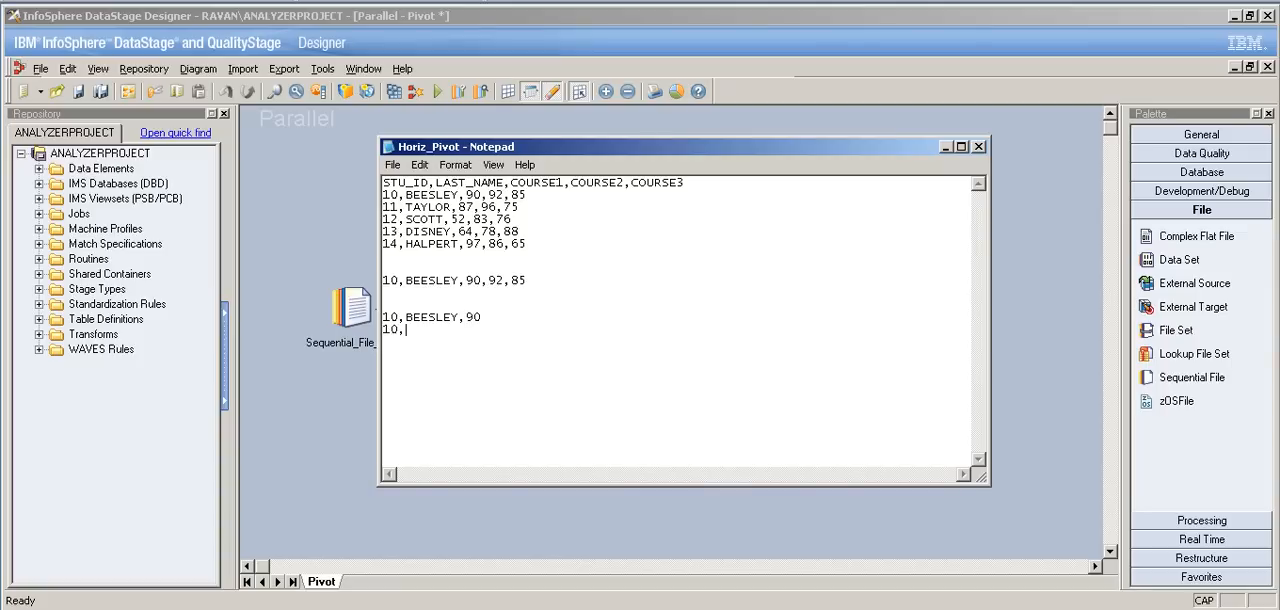
pyautogui.write('BEESLEY,92 10,BEE')
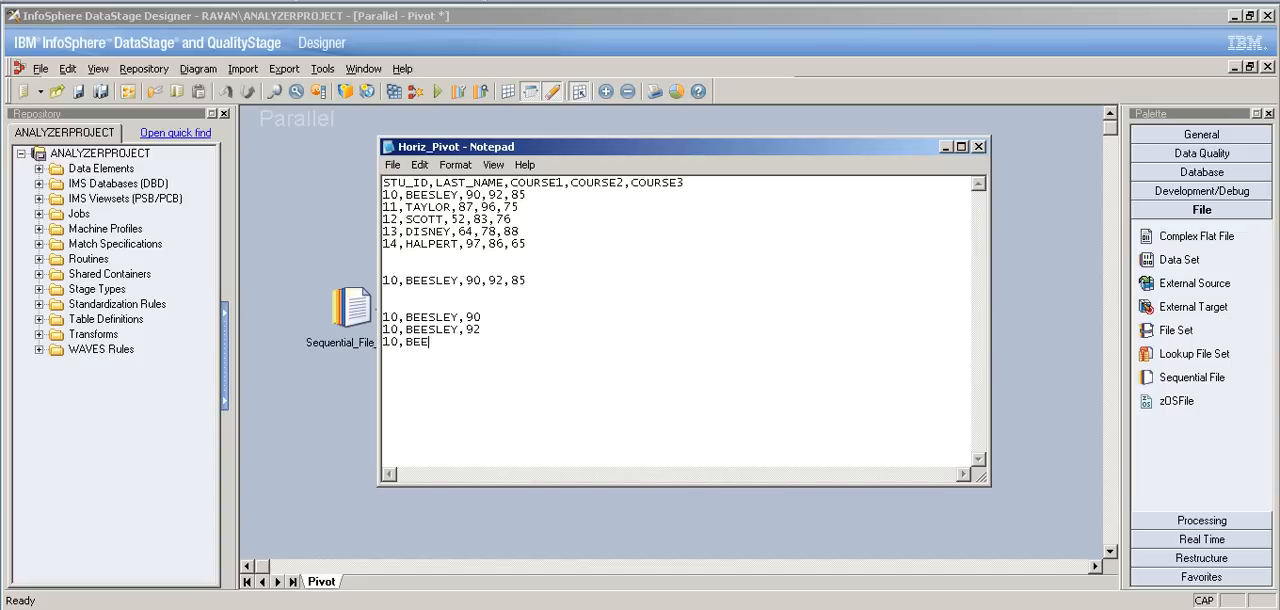
pyautogui.write('SLEY,85')
# Step: Compare the copied single record and the three course headings with the scores in the three example rows
pyautogui.hotkey('shift', 'Up')
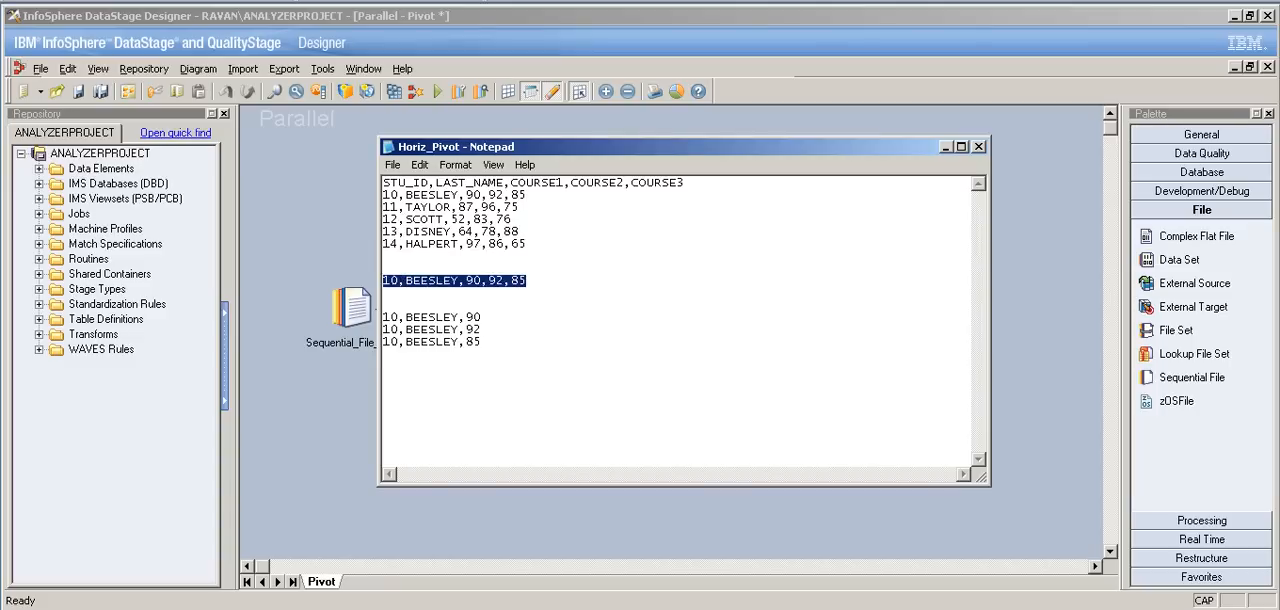
pyautogui.moveTo(526, 281); pyautogui.dragTo(383, 281)
pyautogui.click(482, 342)
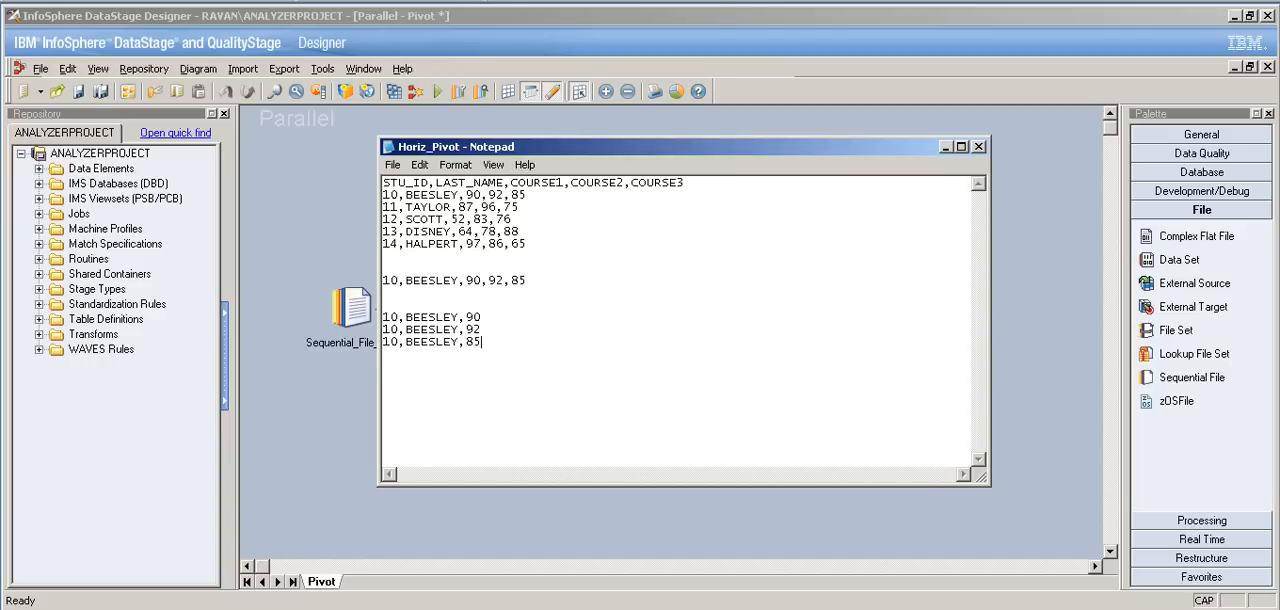
pyautogui.moveTo(510, 183); pyautogui.dragTo(670, 183)
pyautogui.click(481, 329)
pyautogui.moveTo(466, 317); pyautogui.dragTo(481, 341)
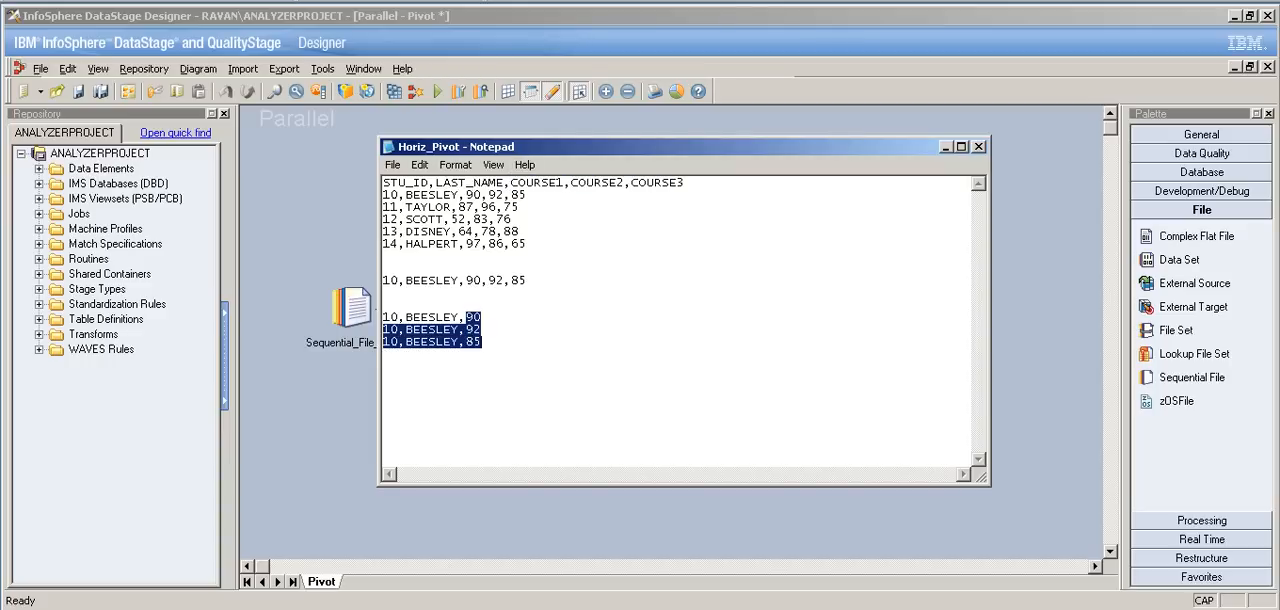
pyautogui.click(482, 342)
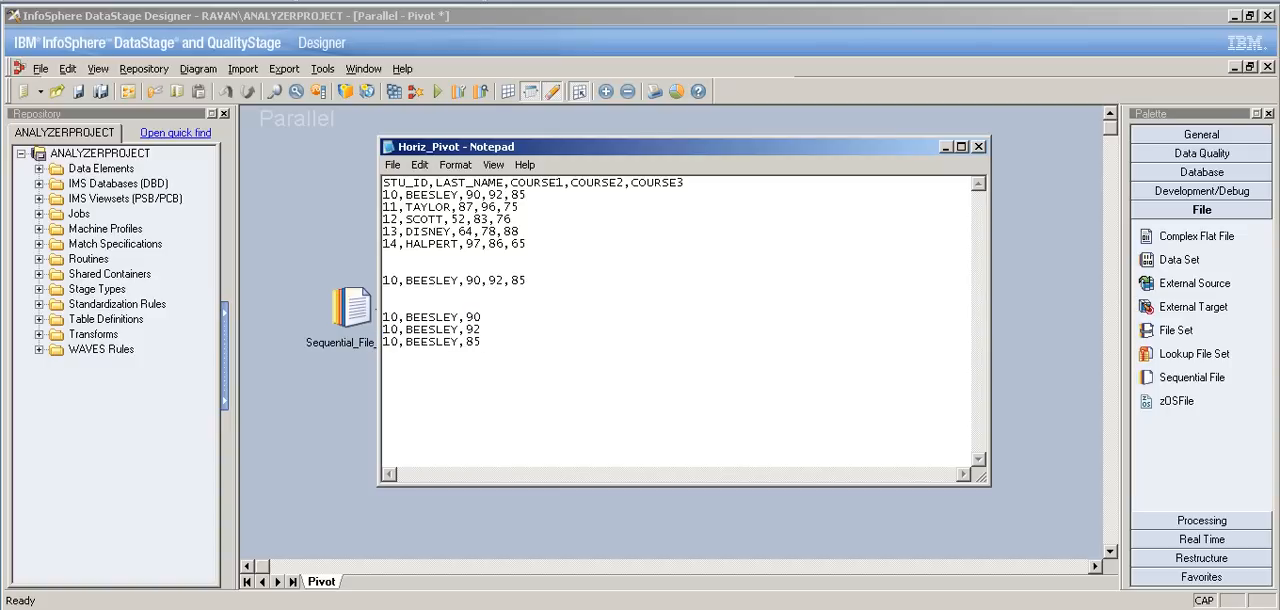
# Step: Delete the copied record and the three example pivoted rows from Horiz_Pivot.txt, then save and close the file
pyautogui.moveTo(384, 280); pyautogui.dragTo(527, 281)
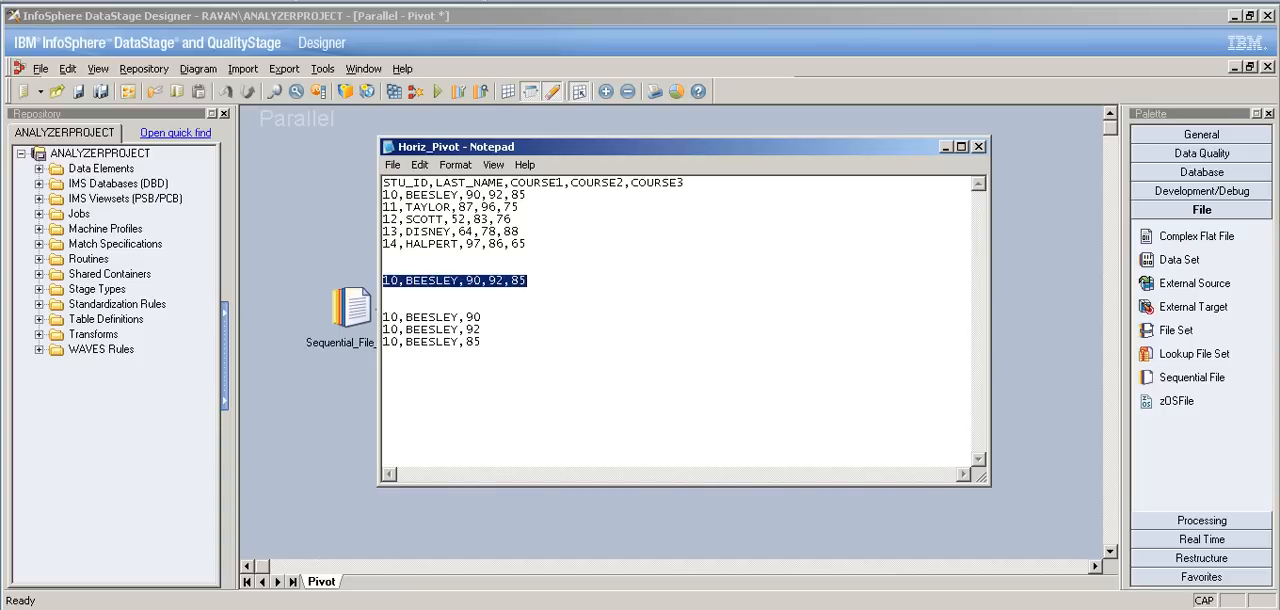
pyautogui.moveTo(482, 342); pyautogui.dragTo(383, 305)
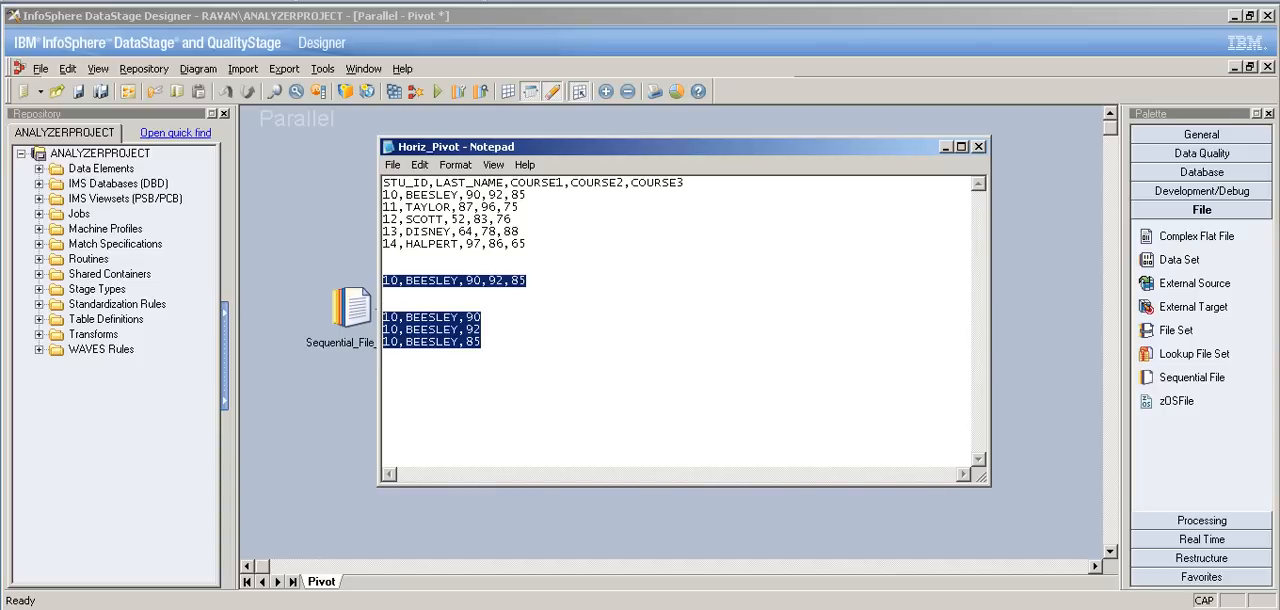
pyautogui.press('BackSpace')
pyautogui.press('BackSpace')
pyautogui.press('BackSpace')
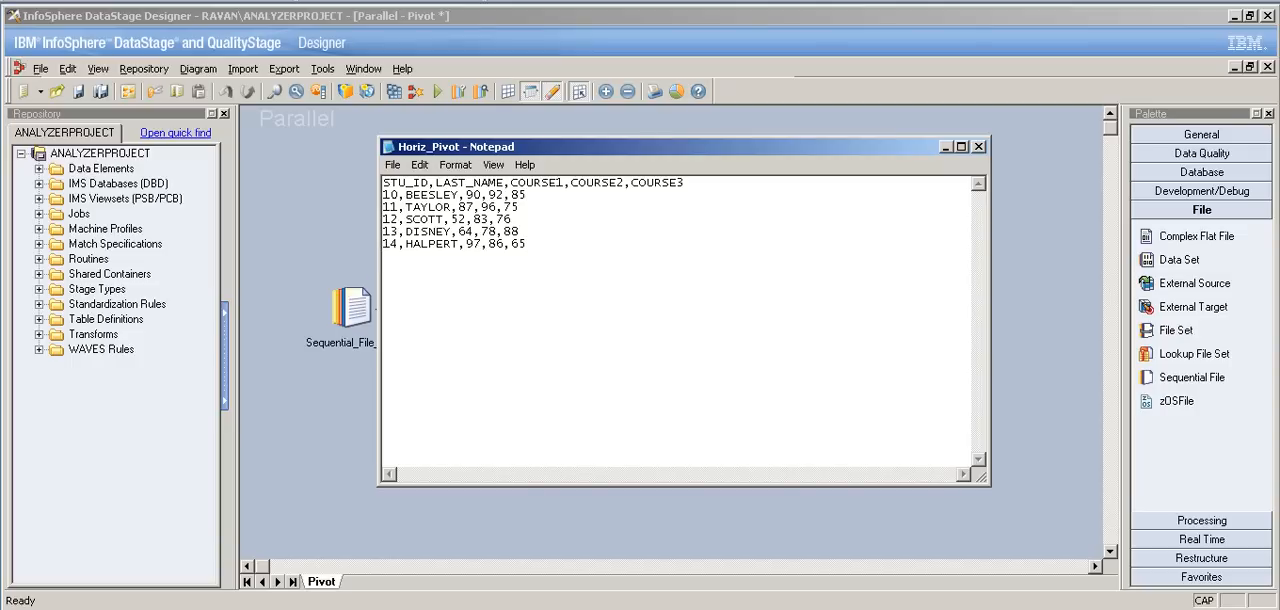
pyautogui.click(393, 165)
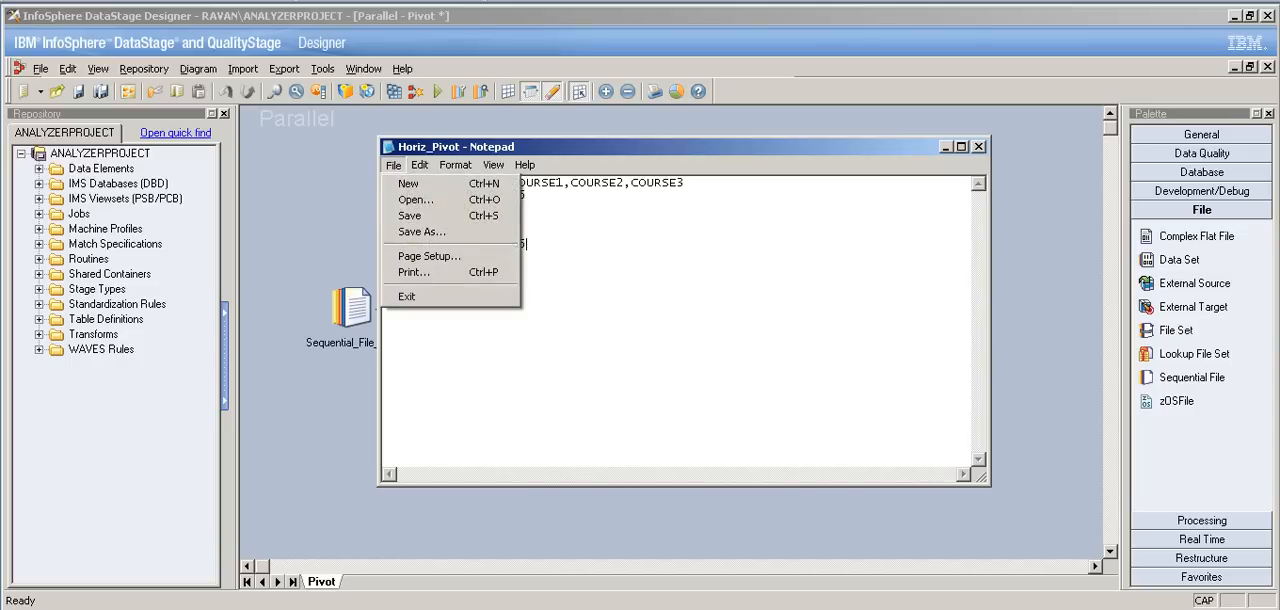
pyautogui.click(979, 147)
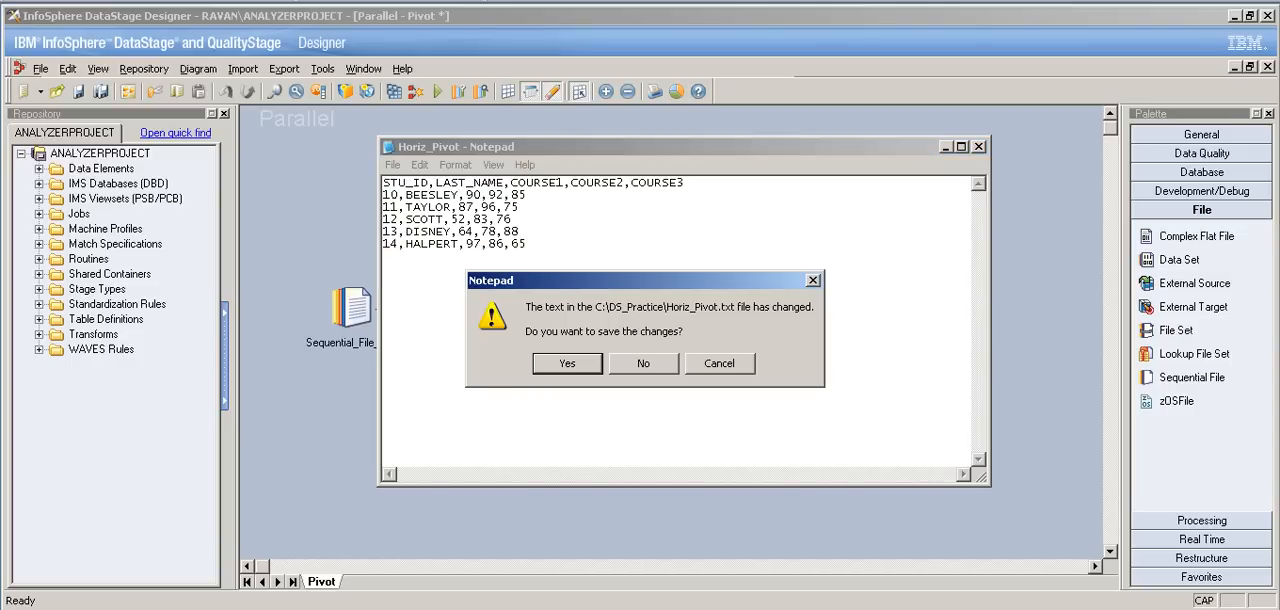
pyautogui.press('Return')
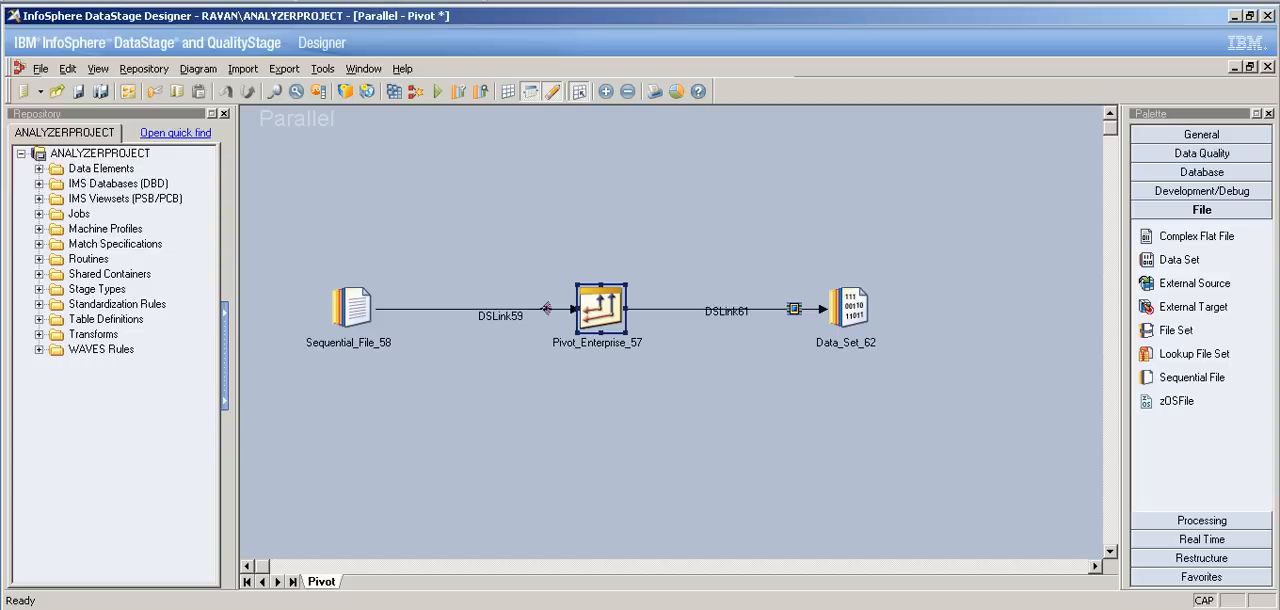
# Step: Check the sequential table definitions under DS_Practice in the repository for the Horiz_Pivot.txt definition
pyautogui.rightClick(107, 318)
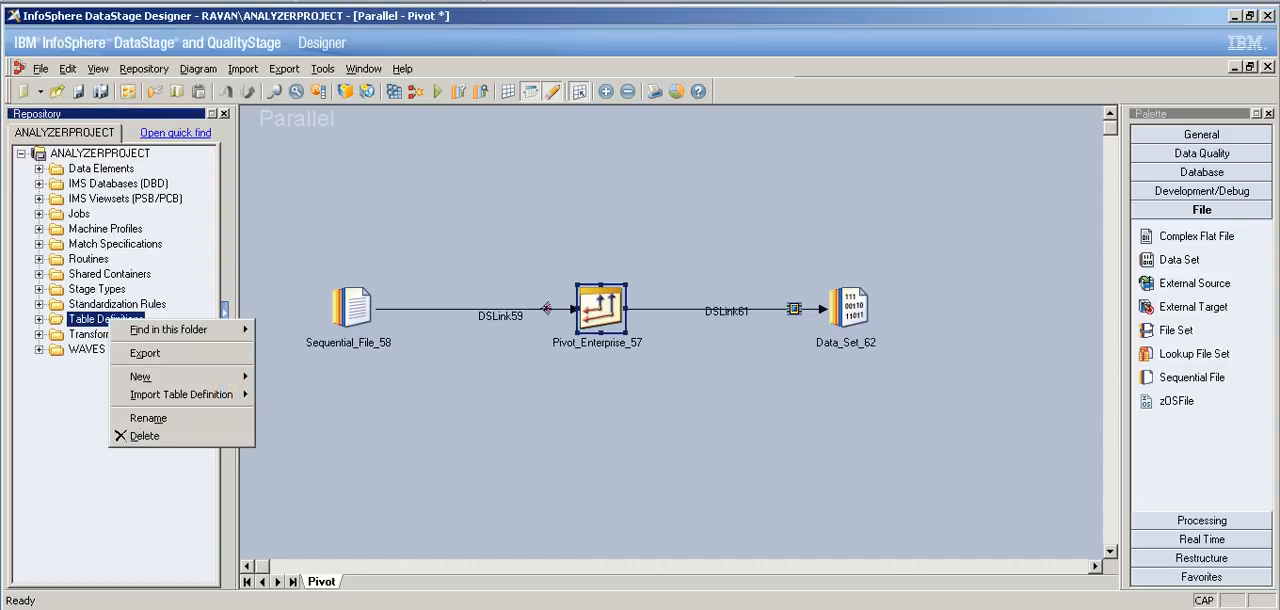
pyautogui.press('Escape')
pyautogui.press('Right')
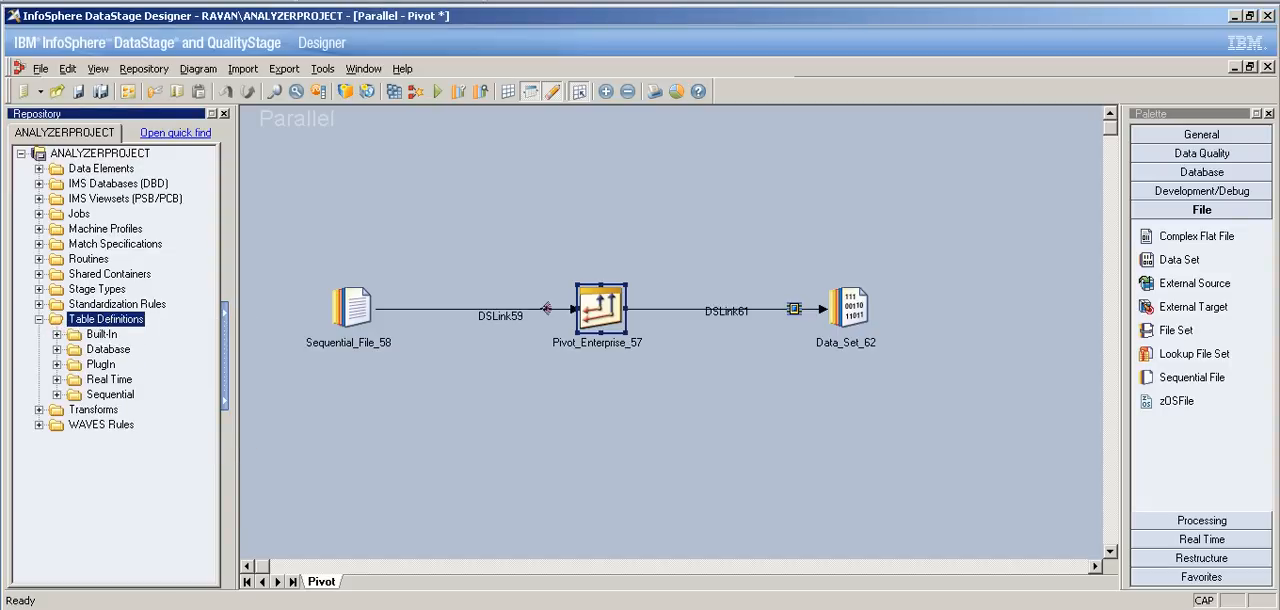
pyautogui.click(57, 395)
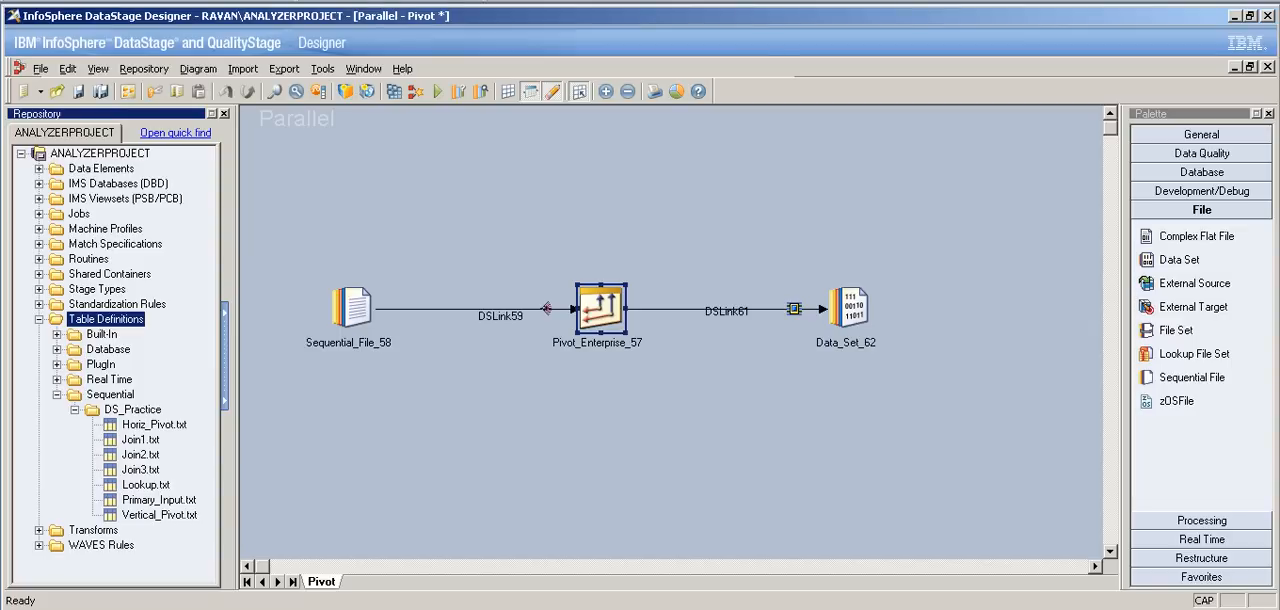
pyautogui.press('Left')
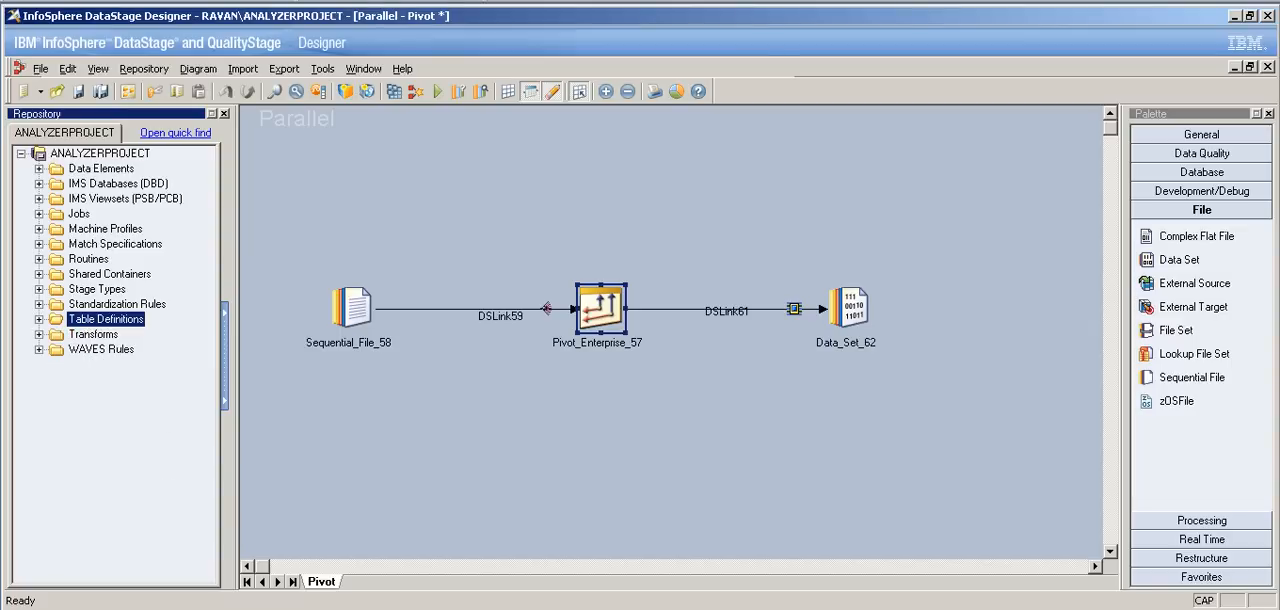
# Step: Set the source file of the Sequential_File_58 stage to C:\DS_Practice\Horiz_Pivot.txt
pyautogui.click(352, 308)
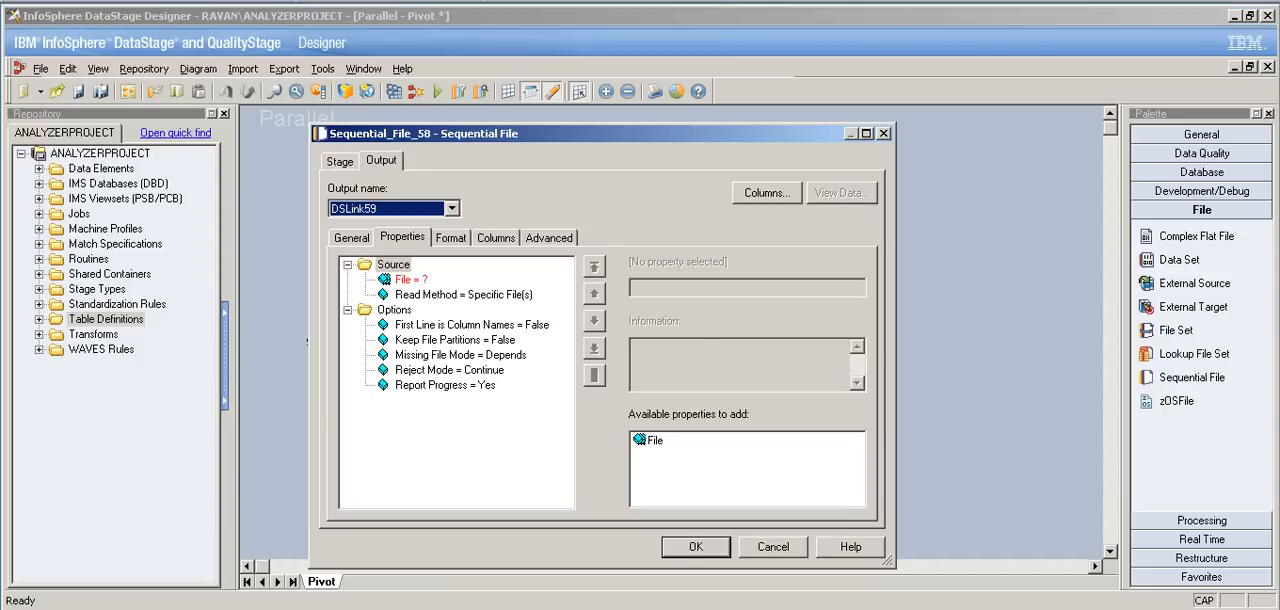
pyautogui.click(411, 280)
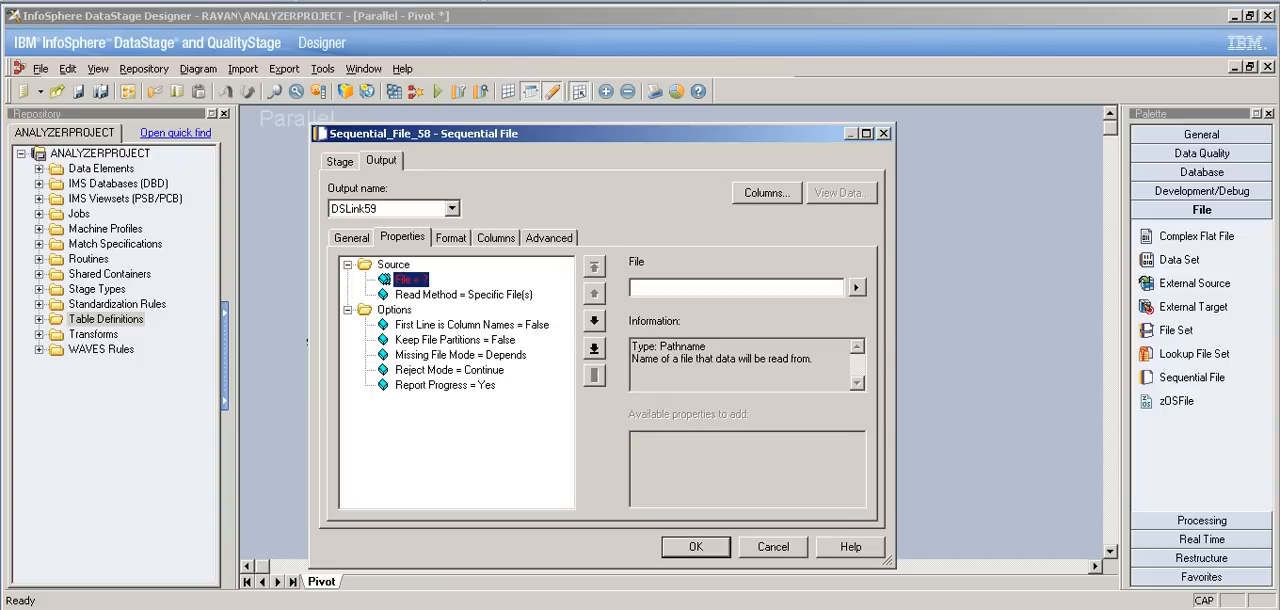
pyautogui.click(855, 287)
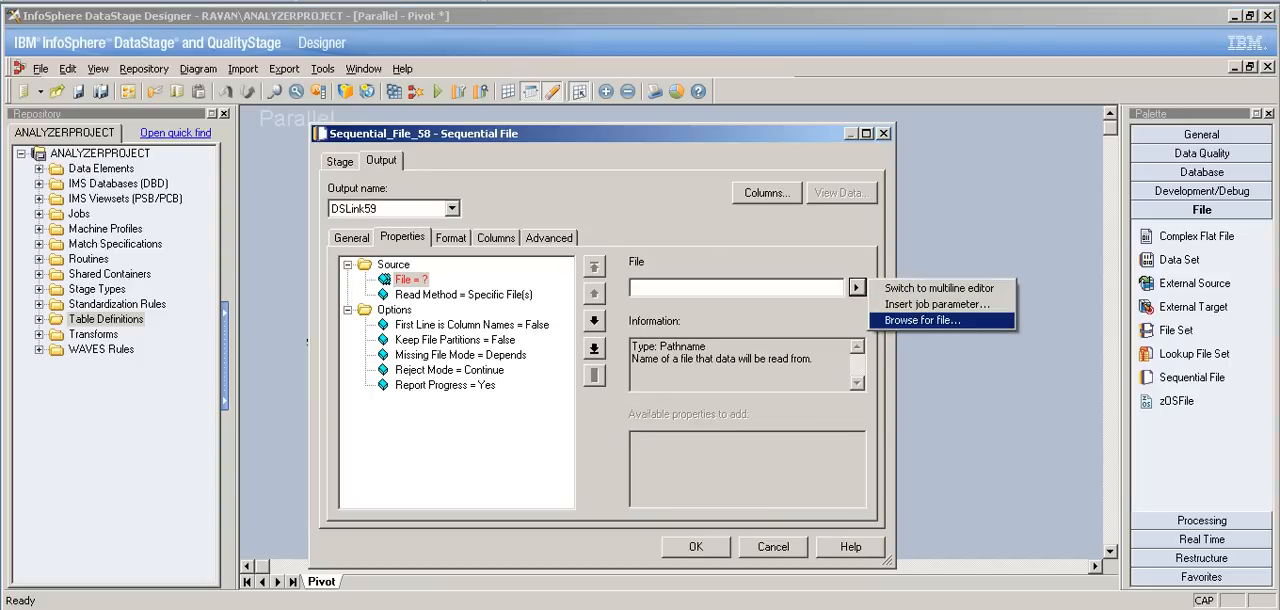
pyautogui.click(935, 326)
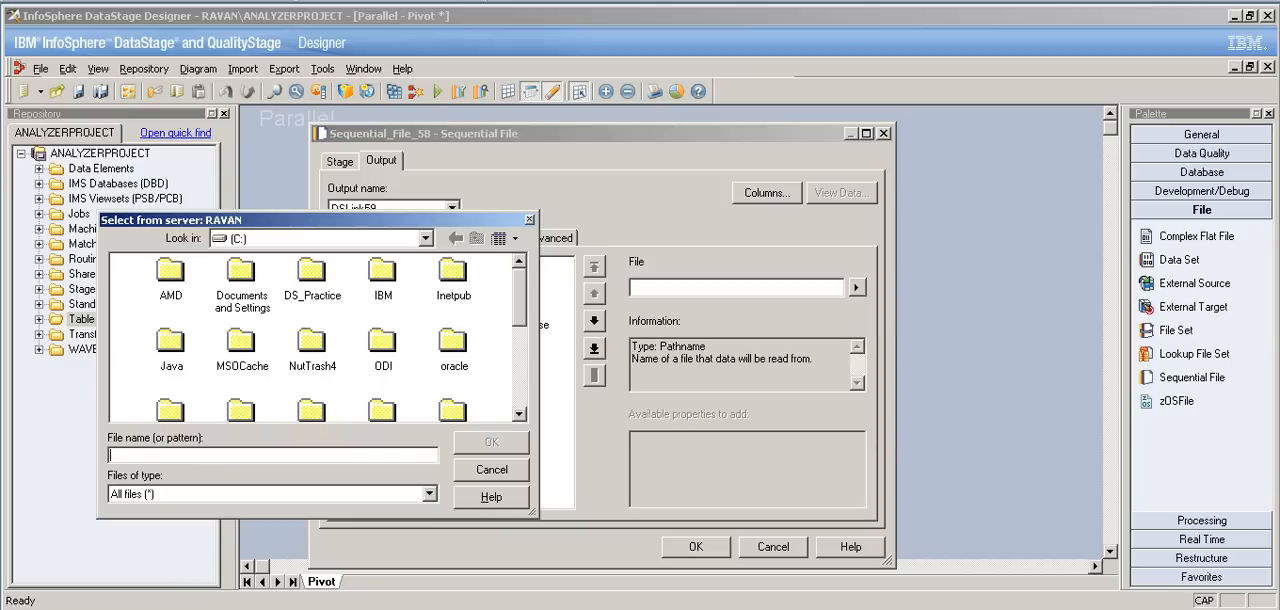
pyautogui.doubleClick(312, 280)
pyautogui.click(312, 345)
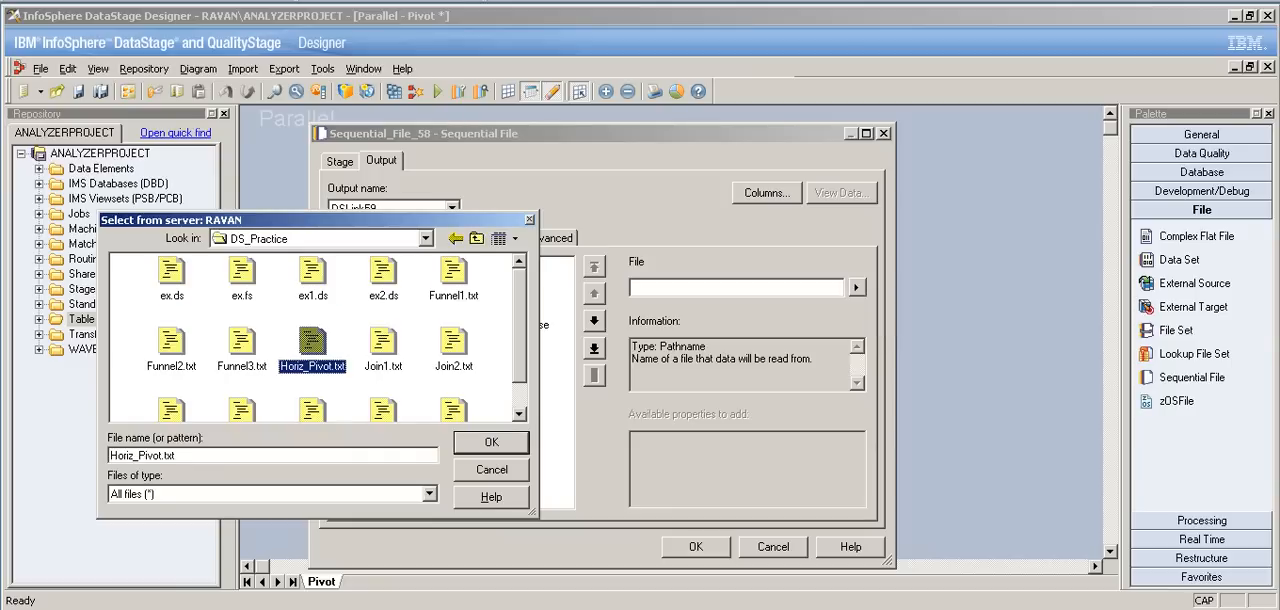
pyautogui.press('Return')
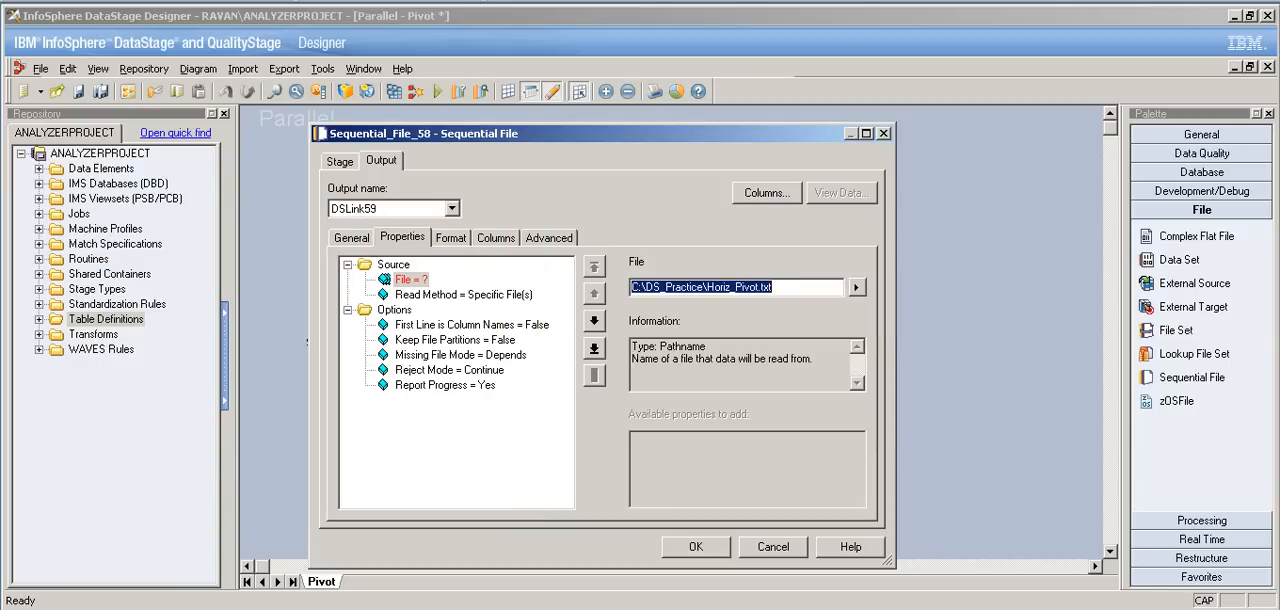
# Step: Set First Line is Column Names to True for the sequential file source
pyautogui.click(471, 325)
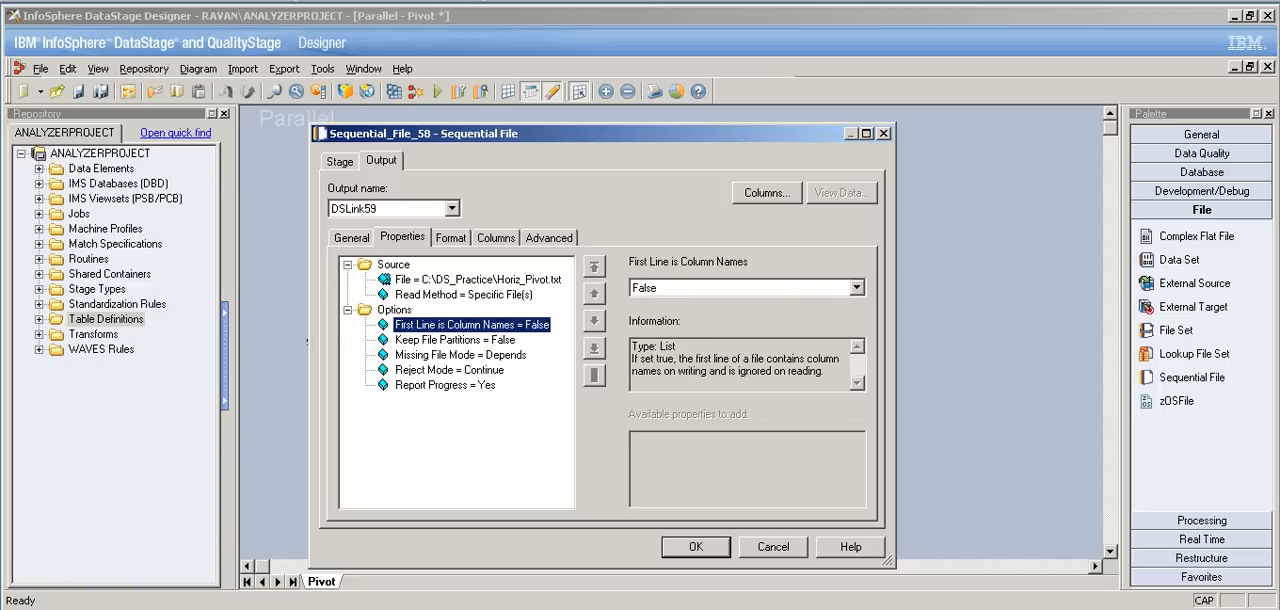
pyautogui.click(857, 288)
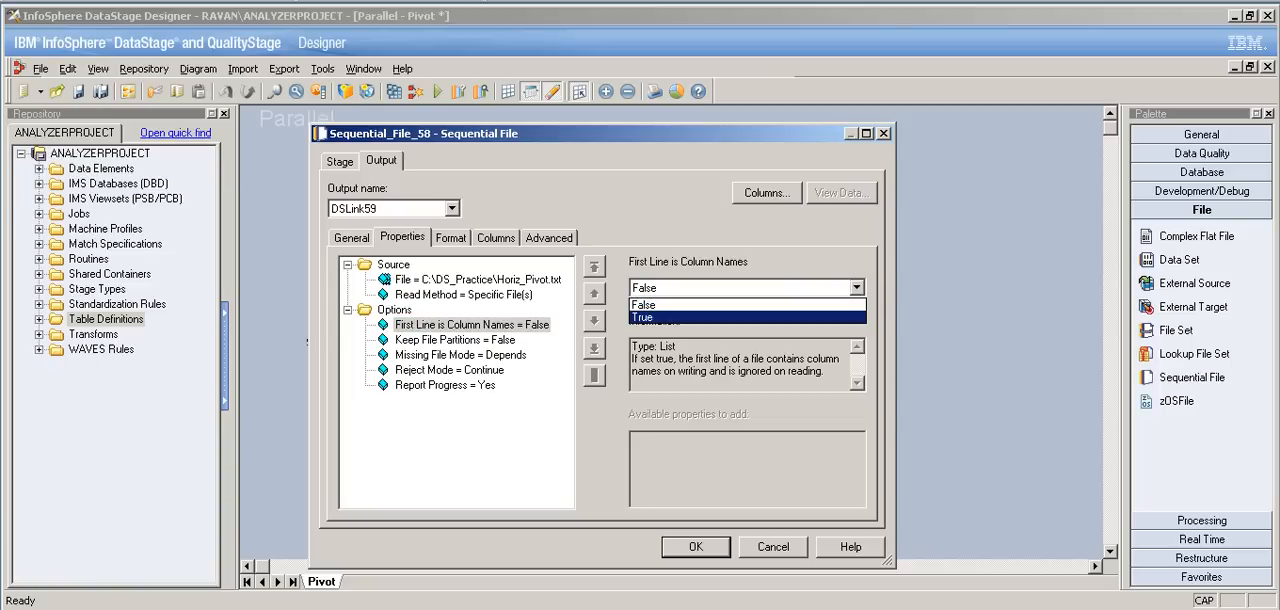
pyautogui.click(740, 318)
# Step: Load all columns of the Horiz_Pivot.txt table definition into the sequential file's output and accept the stage settings
pyautogui.click(451, 238)
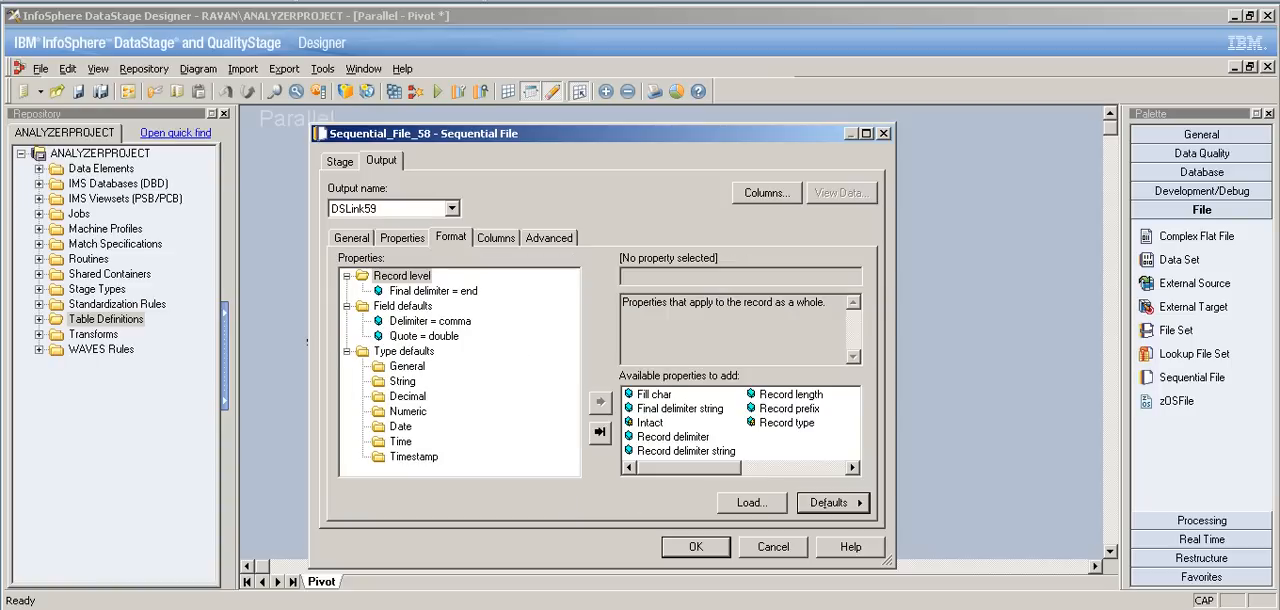
pyautogui.click(496, 238)
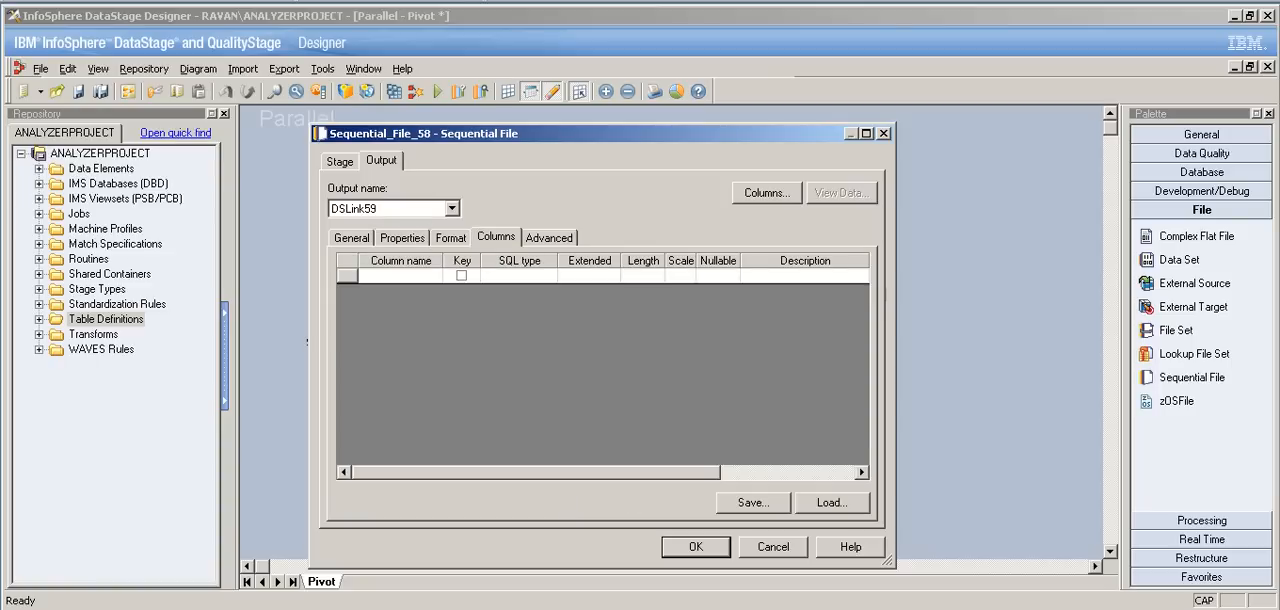
pyautogui.click(831, 502)
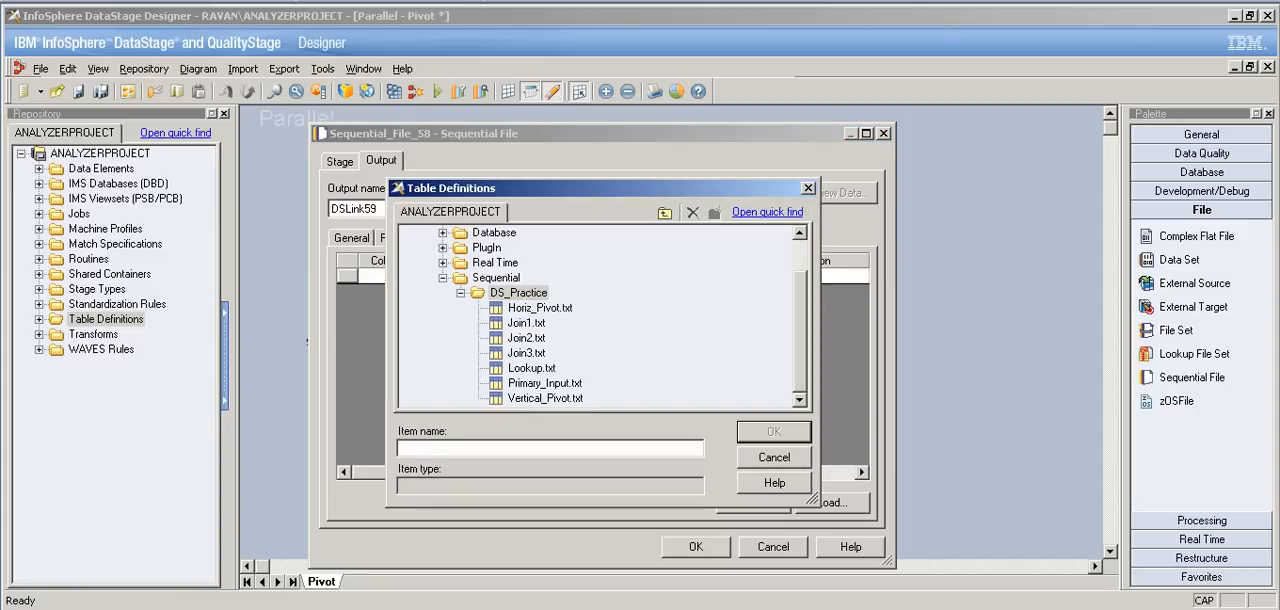
pyautogui.click(540, 308)
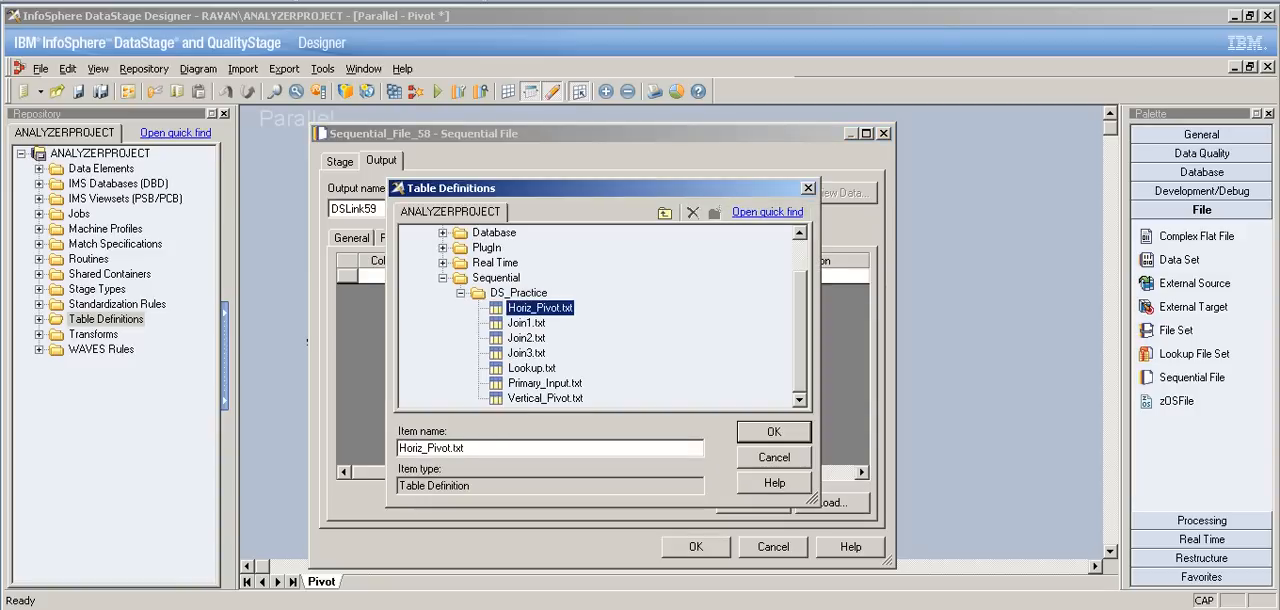
pyautogui.press('Return')
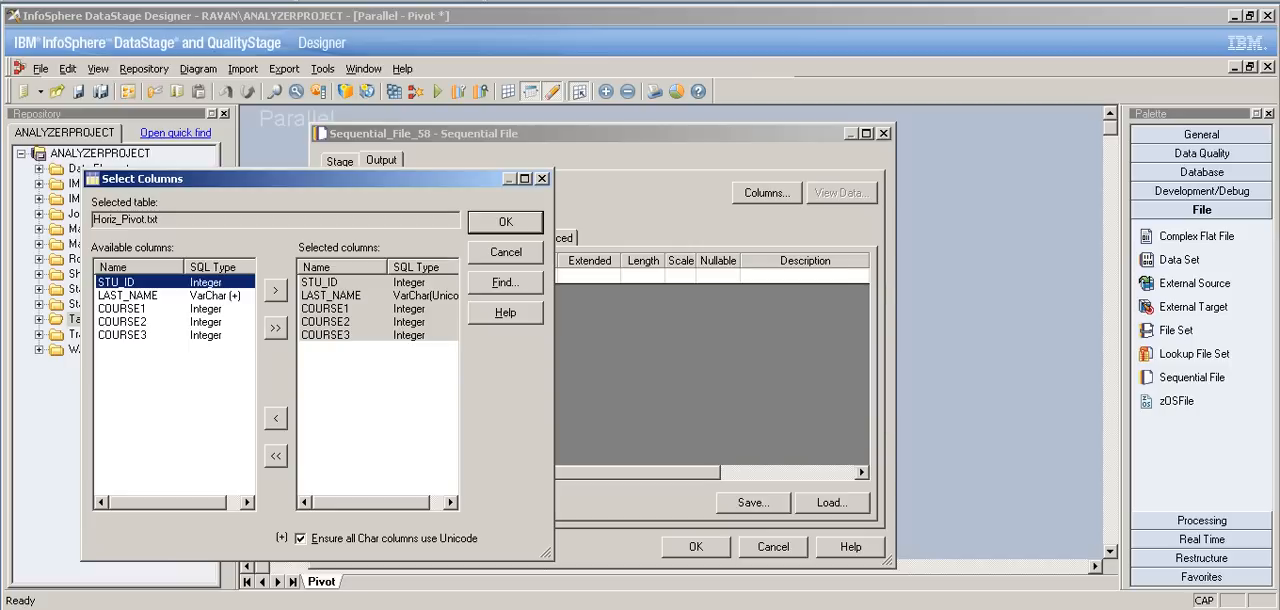
pyautogui.press('Return')
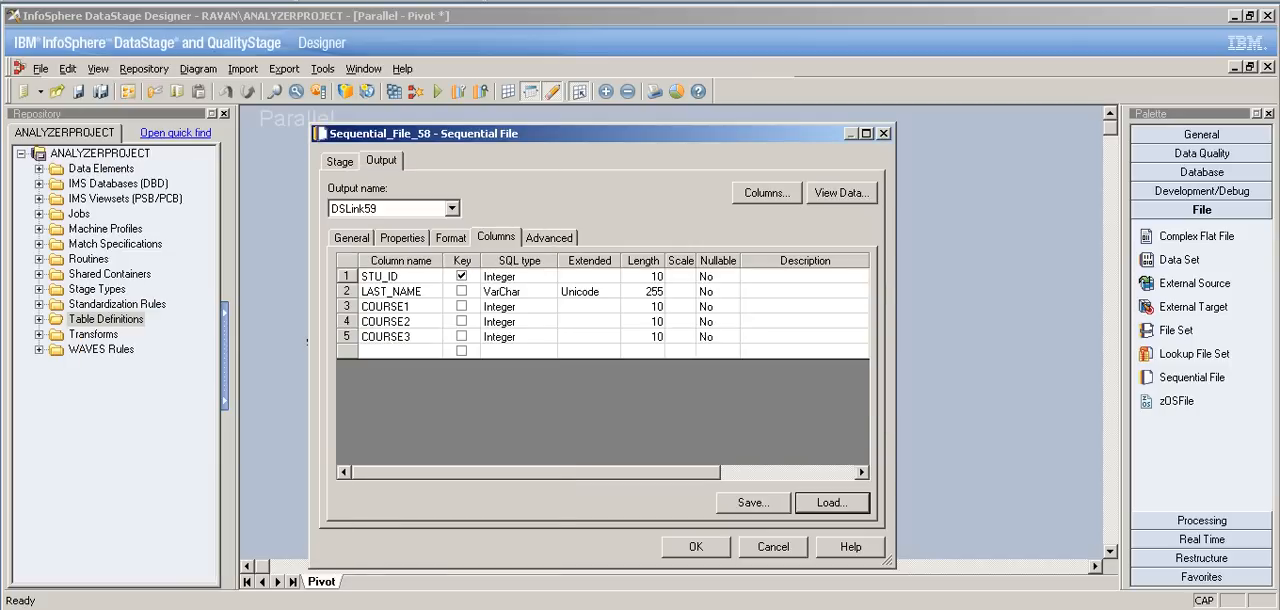
pyautogui.press('Return')
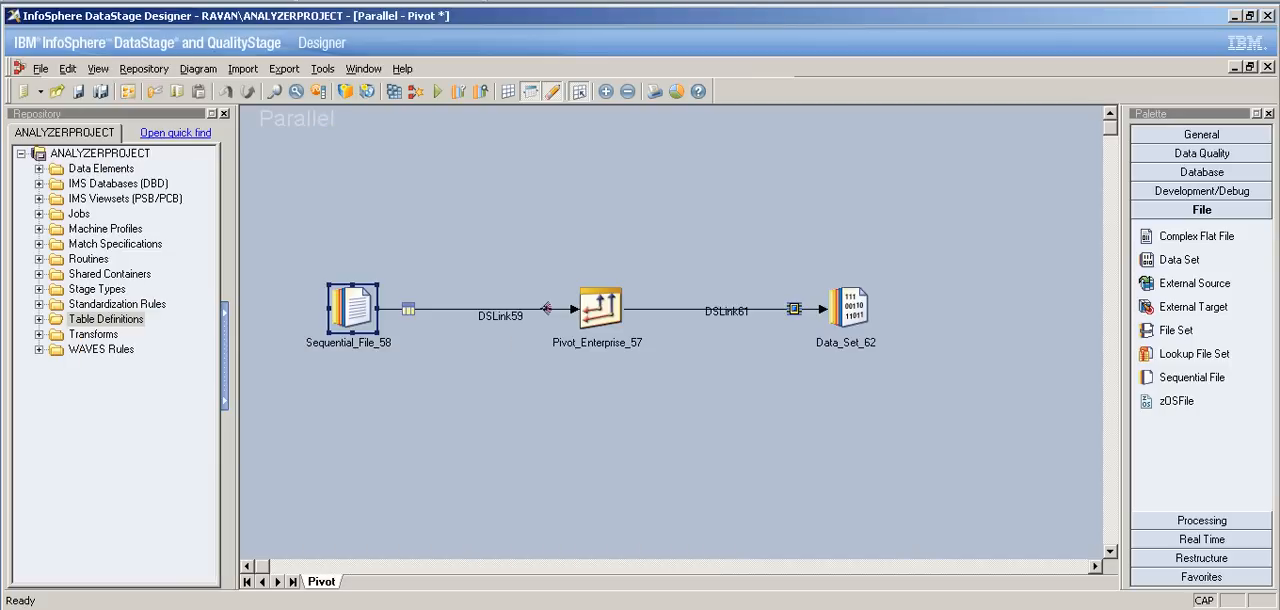
# Step: Turn off Pivot Index in the Pivot_Enterprise_57 stage and check its Pivot Type setting
pyautogui.doubleClick(600, 308)
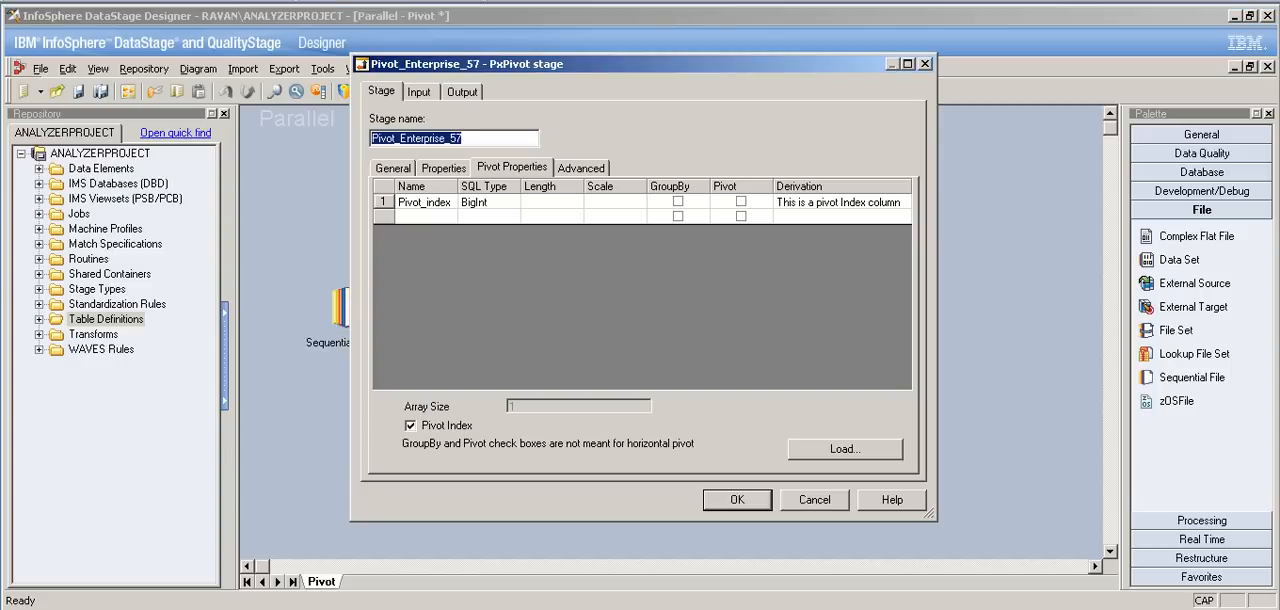
pyautogui.click(411, 426)
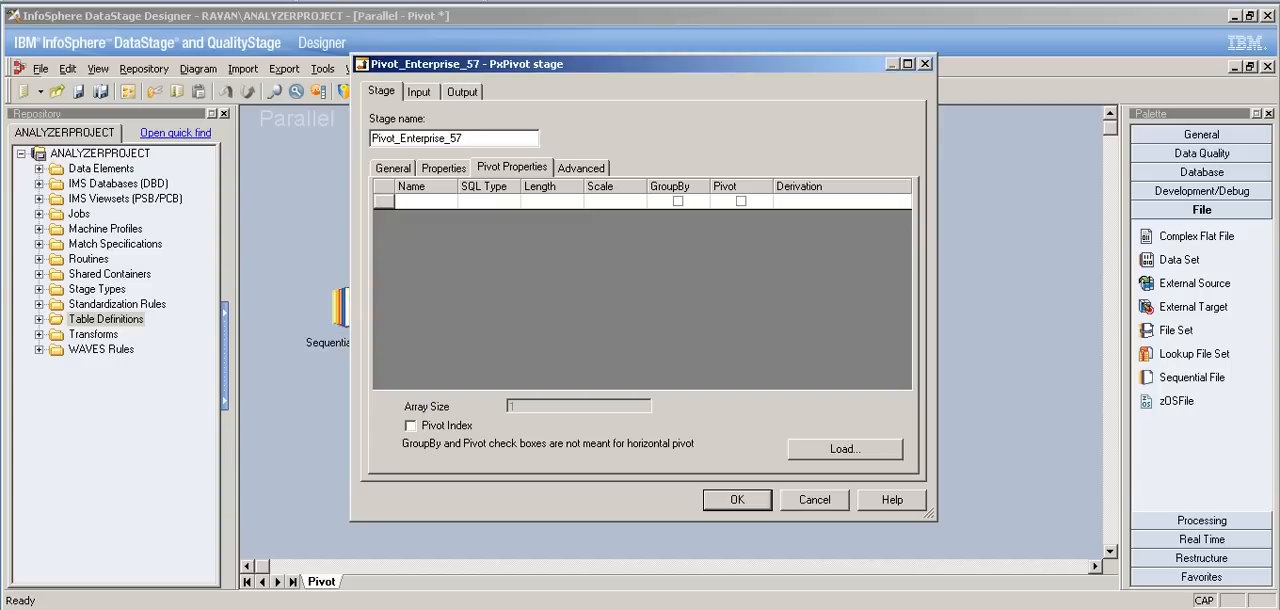
pyautogui.click(393, 168)
pyautogui.click(443, 168)
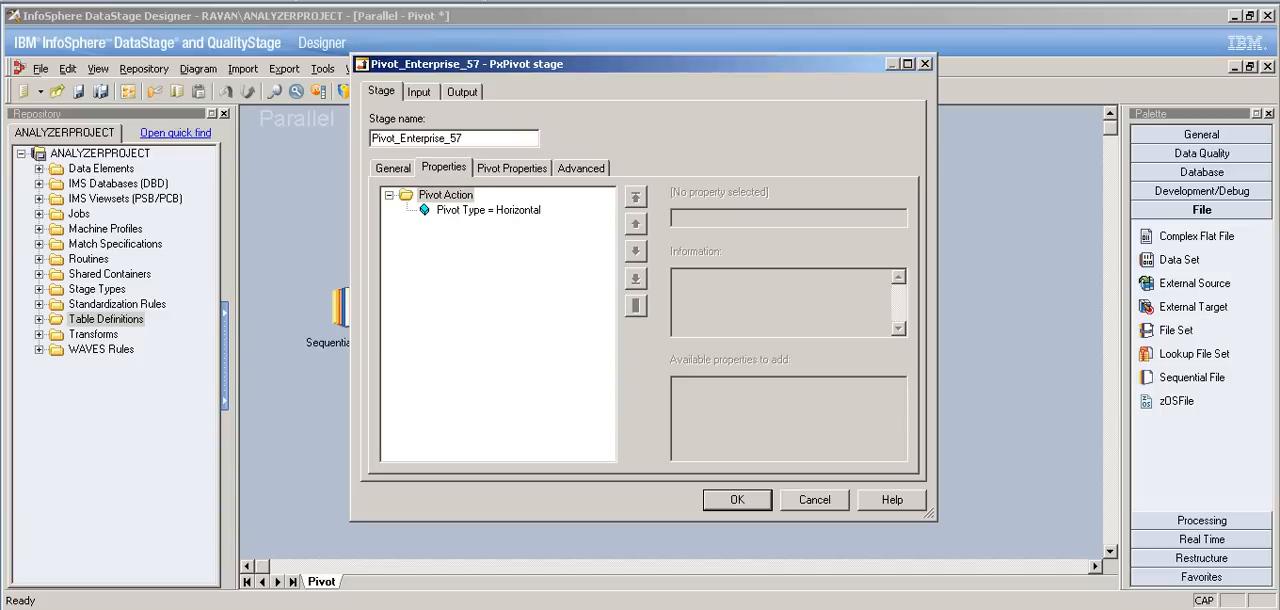
pyautogui.click(488, 210)
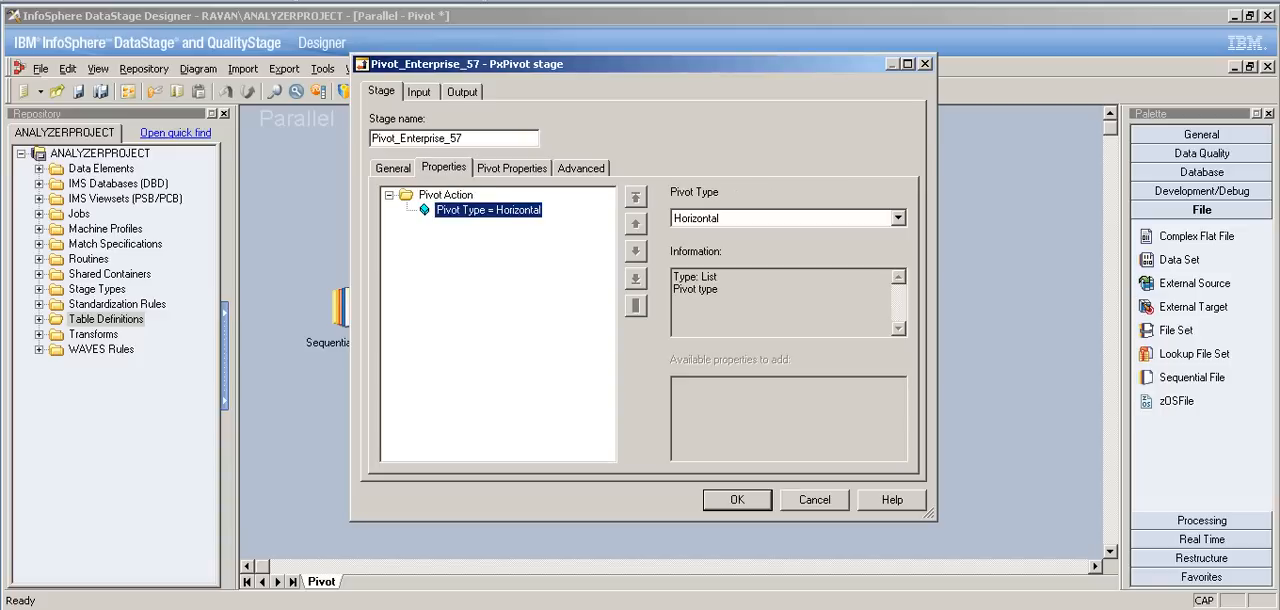
pyautogui.click(512, 168)
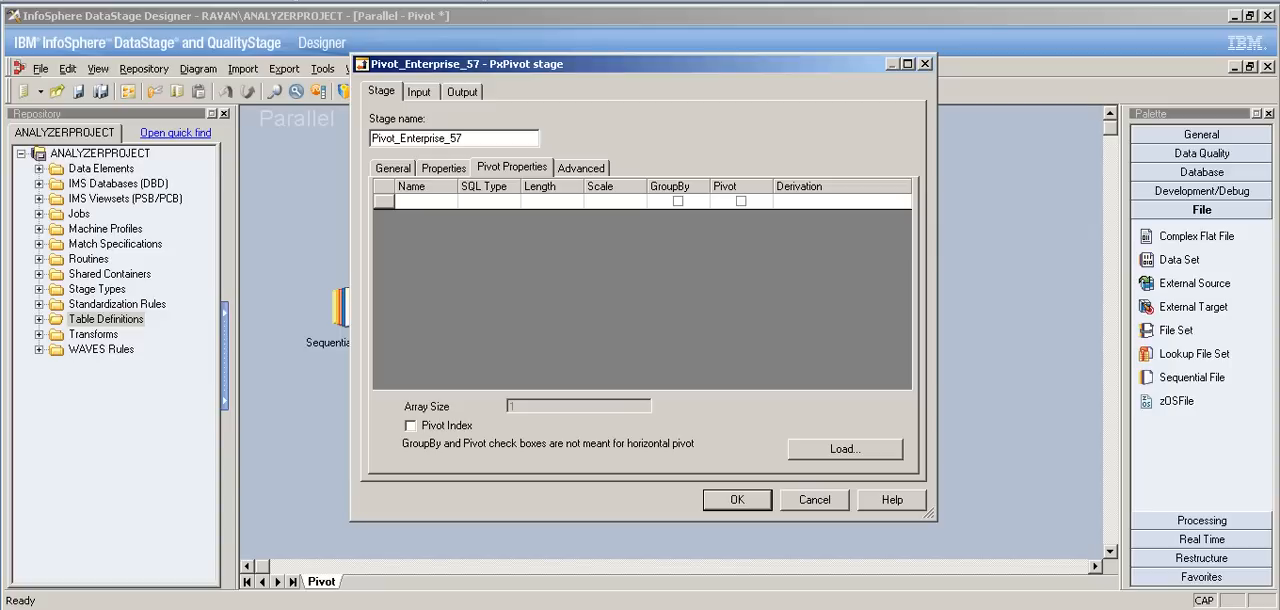
# Step: Review the pivot stage's input columns and map all five of them from DSLink59 to the output link DSLink61
pyautogui.click(419, 92)
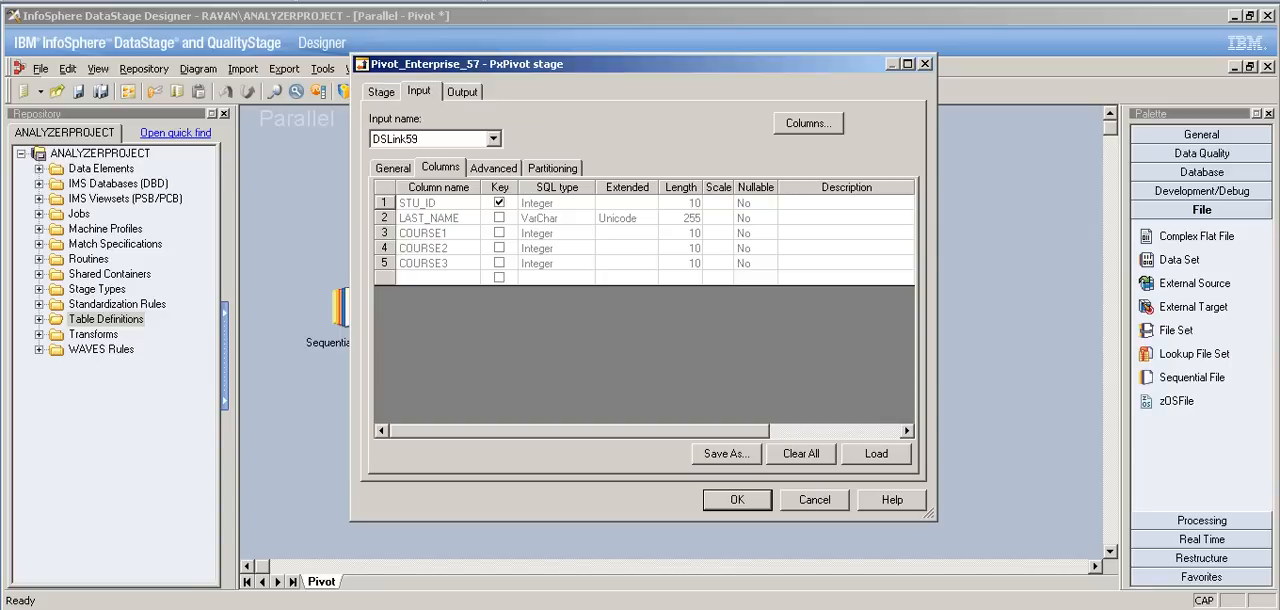
pyautogui.click(462, 92)
pyautogui.moveTo(500, 214); pyautogui.dragTo(864, 252)
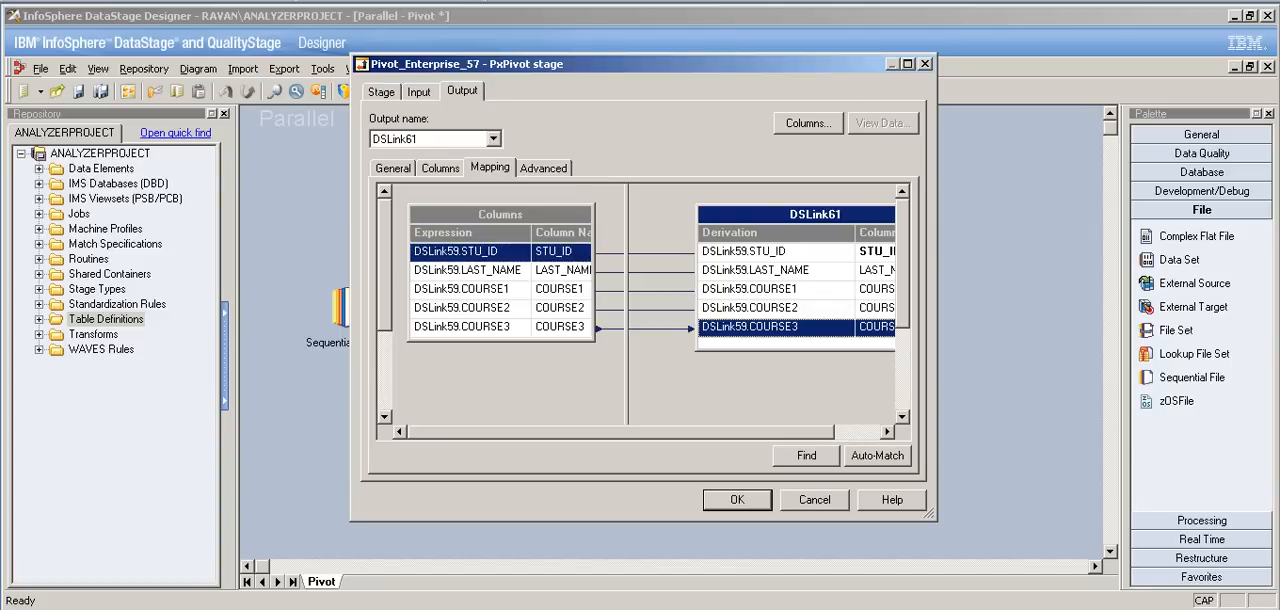
# Step: Load the STU_ID, LAST_NAME, COURSE1, COURSE2 and COURSE3 input columns into the stage's pivot properties
pyautogui.click(419, 92)
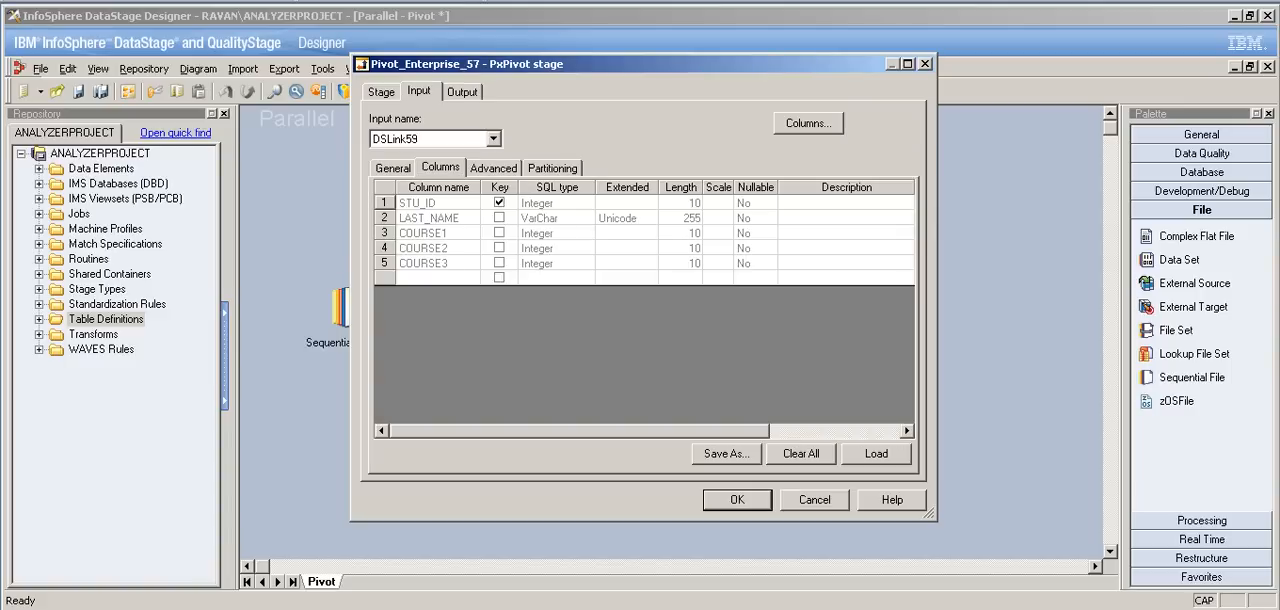
pyautogui.click(381, 92)
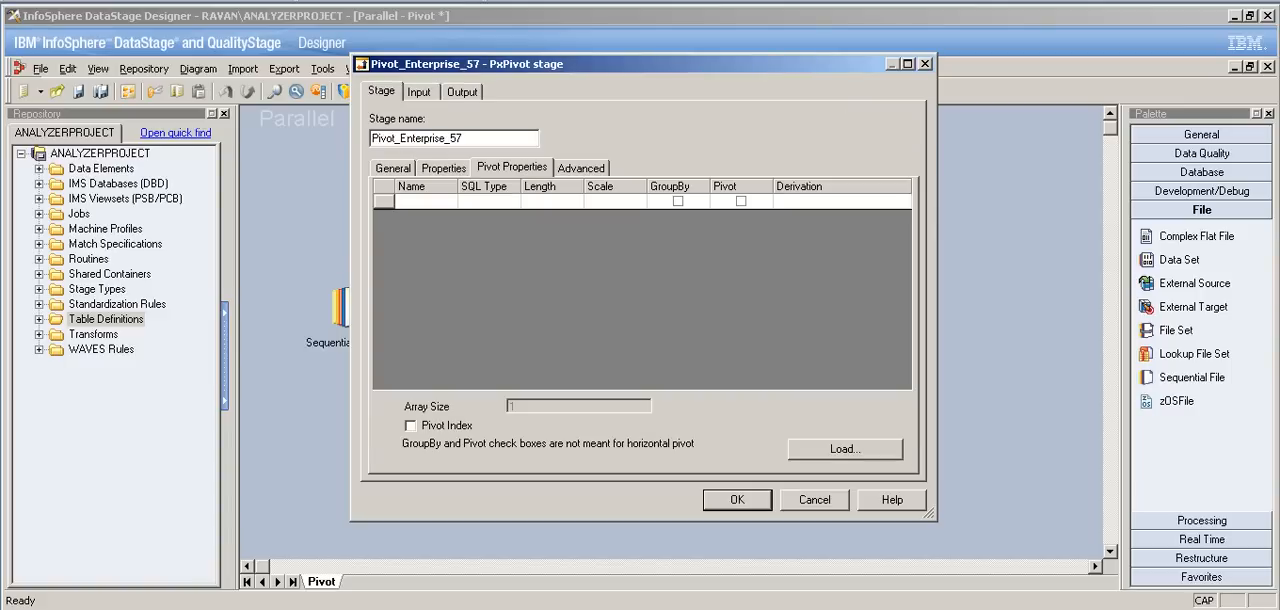
pyautogui.click(443, 168)
pyautogui.click(511, 168)
pyautogui.click(845, 449)
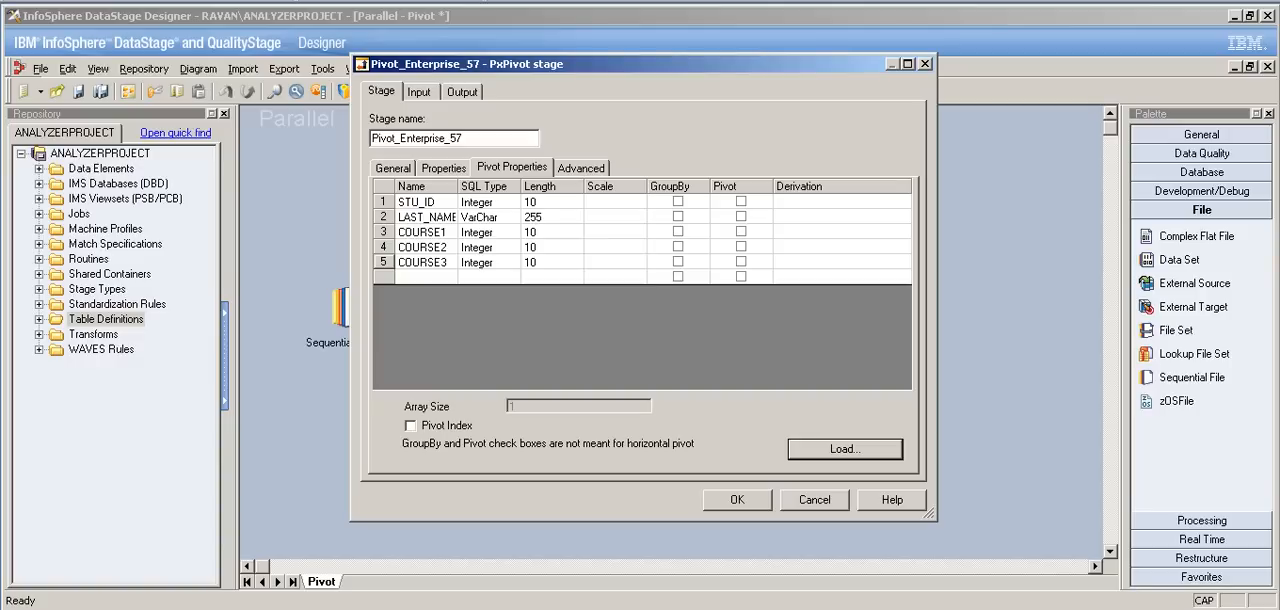
# Step: Delete the COURSE1, COURSE2 and COURSE3 rows from the stage's pivot properties
pyautogui.click(384, 232)
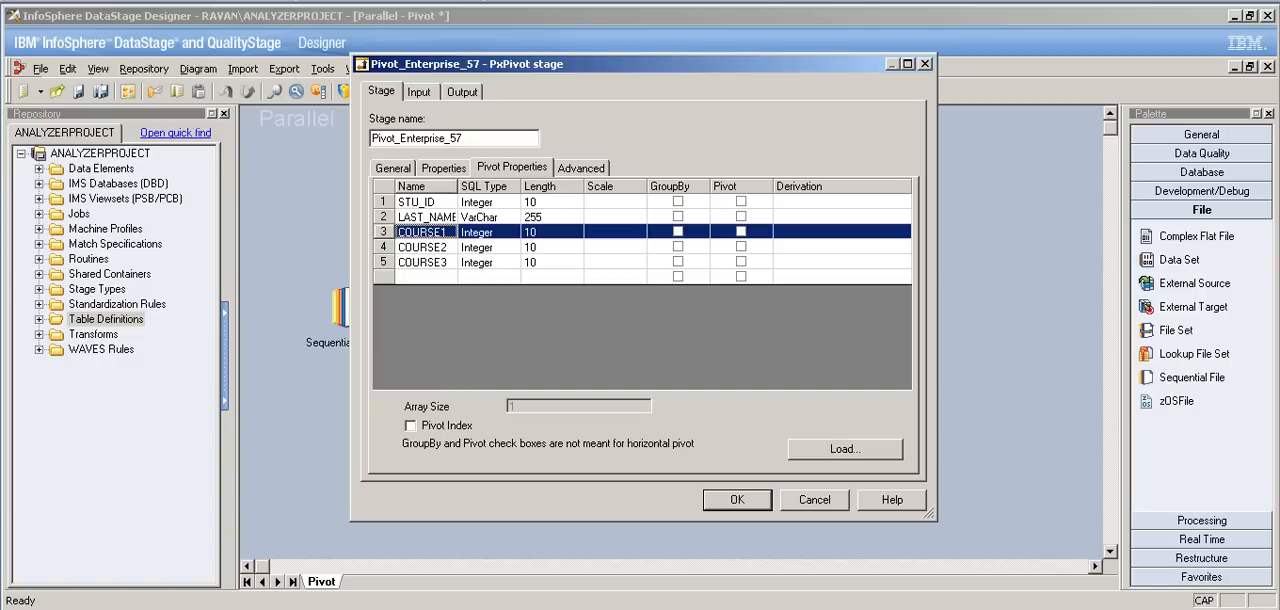
pyautogui.moveTo(384, 232); pyautogui.dragTo(384, 262)
pyautogui.press('Delete')
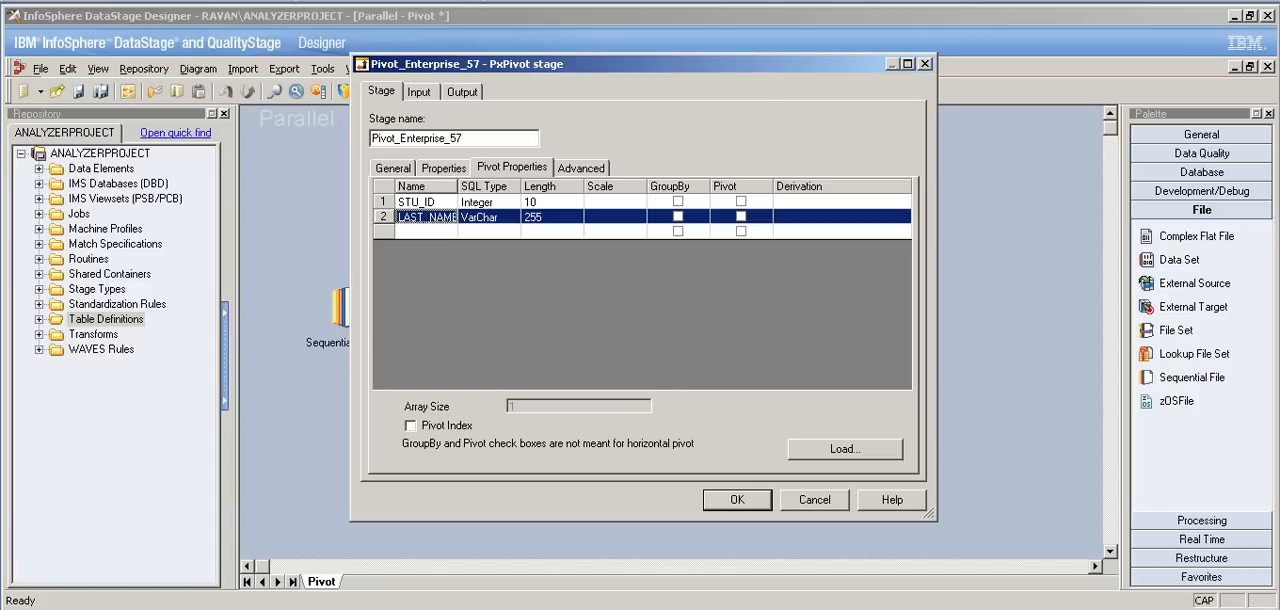
# Step: Add a COURSE column to the pivot properties with SQL type Integer and length 10
pyautogui.doubleClick(426, 232)
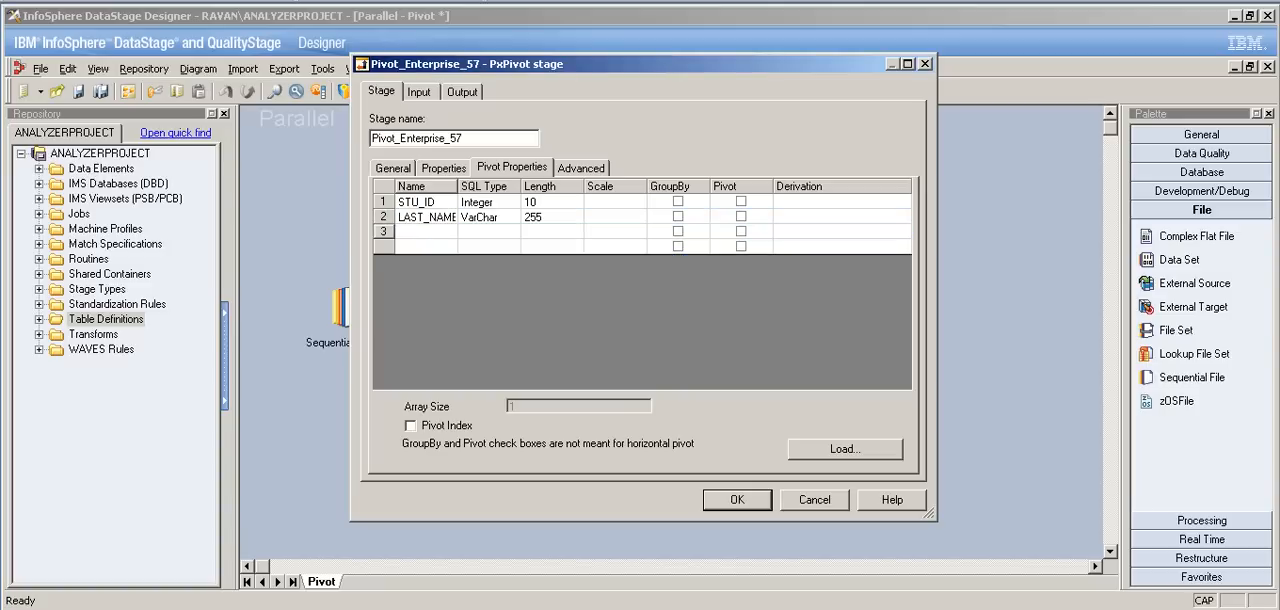
pyautogui.write('COURSE')
pyautogui.click(500, 232)
pyautogui.click(512, 232)
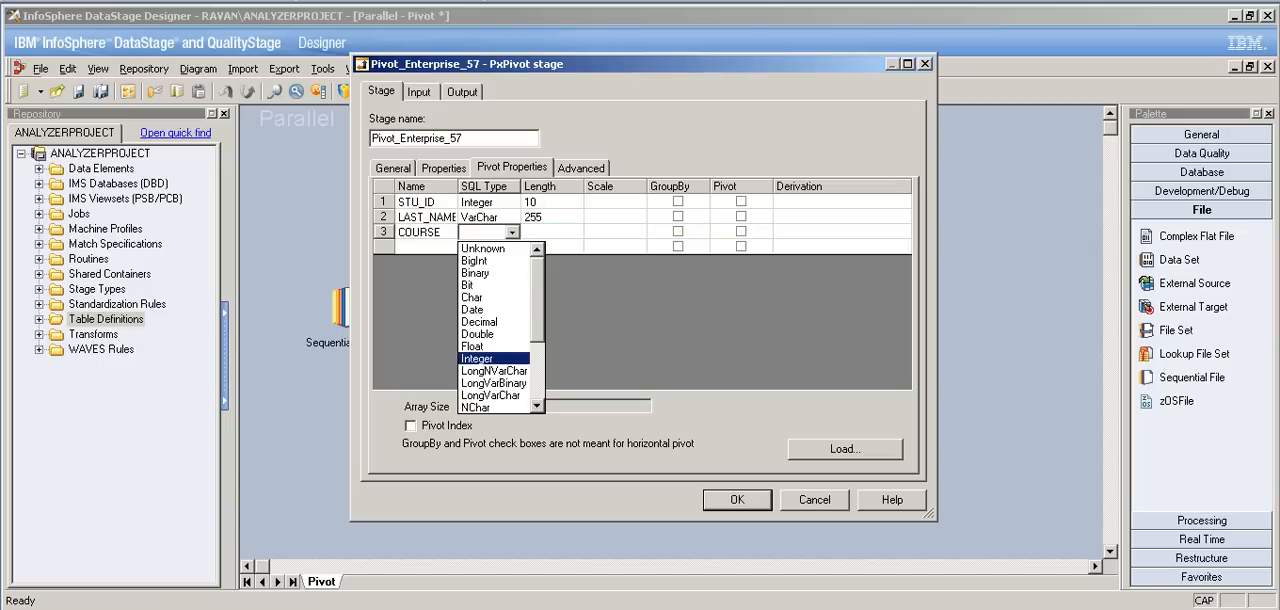
pyautogui.press('Return')
pyautogui.press('Tab')
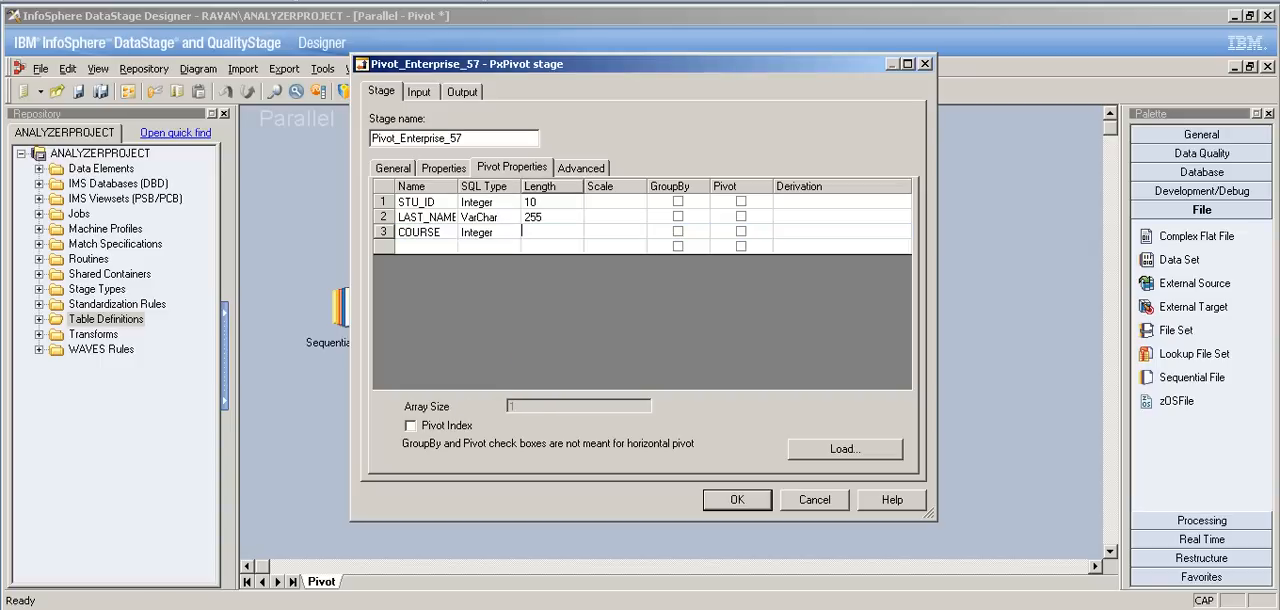
pyautogui.write('10')
pyautogui.press('Return')
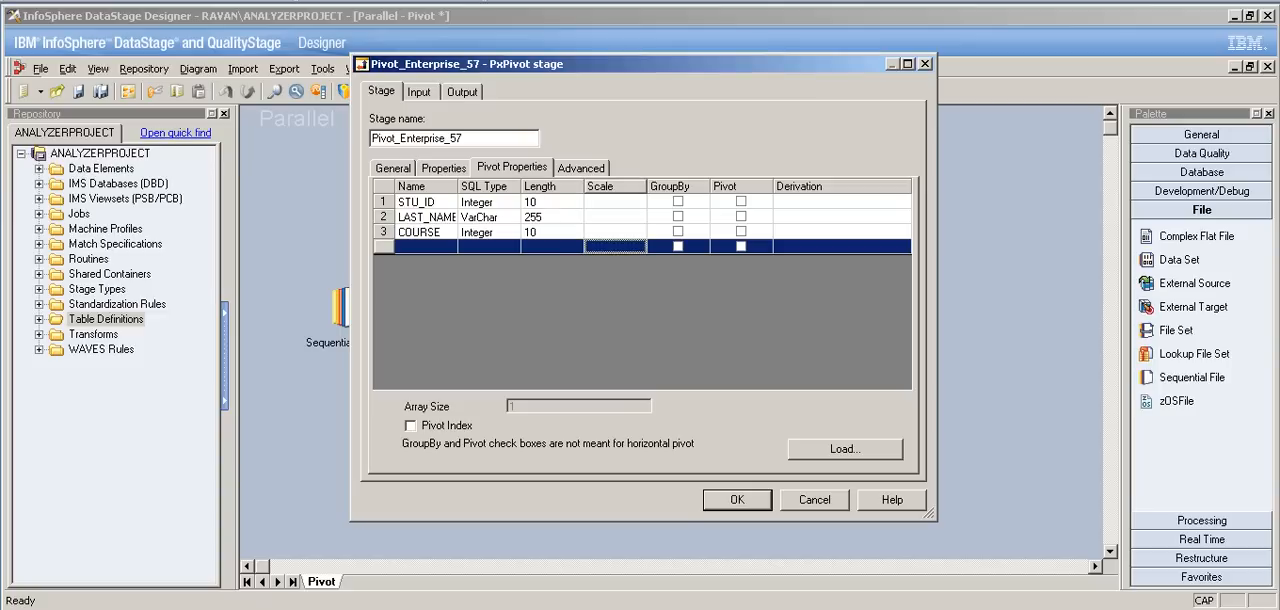
# Step: Try to enable the GroupBy and Pivot options for the STU_ID column
pyautogui.click(678, 202)
pyautogui.click(741, 202)
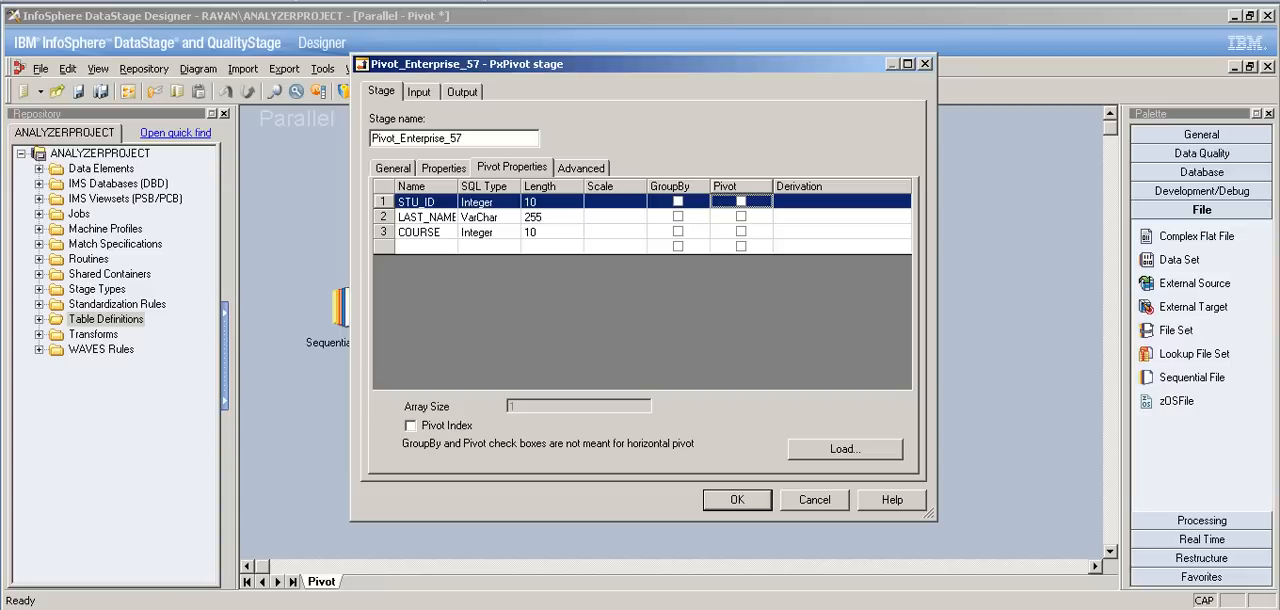
pyautogui.click(678, 202)
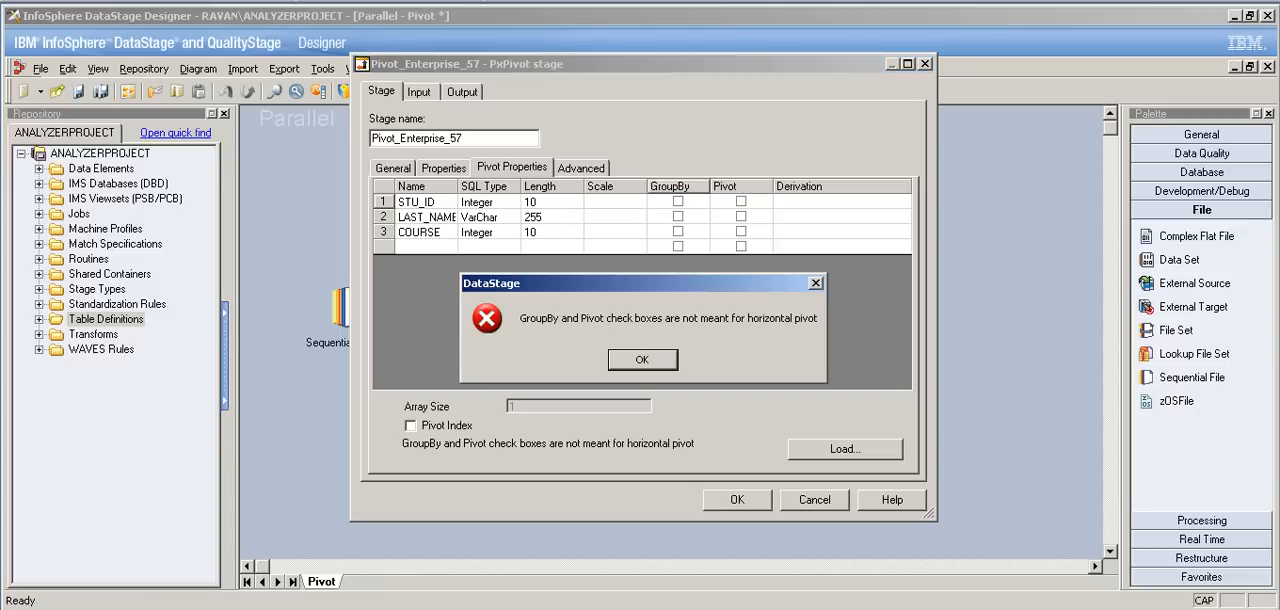
pyautogui.click(642, 359)
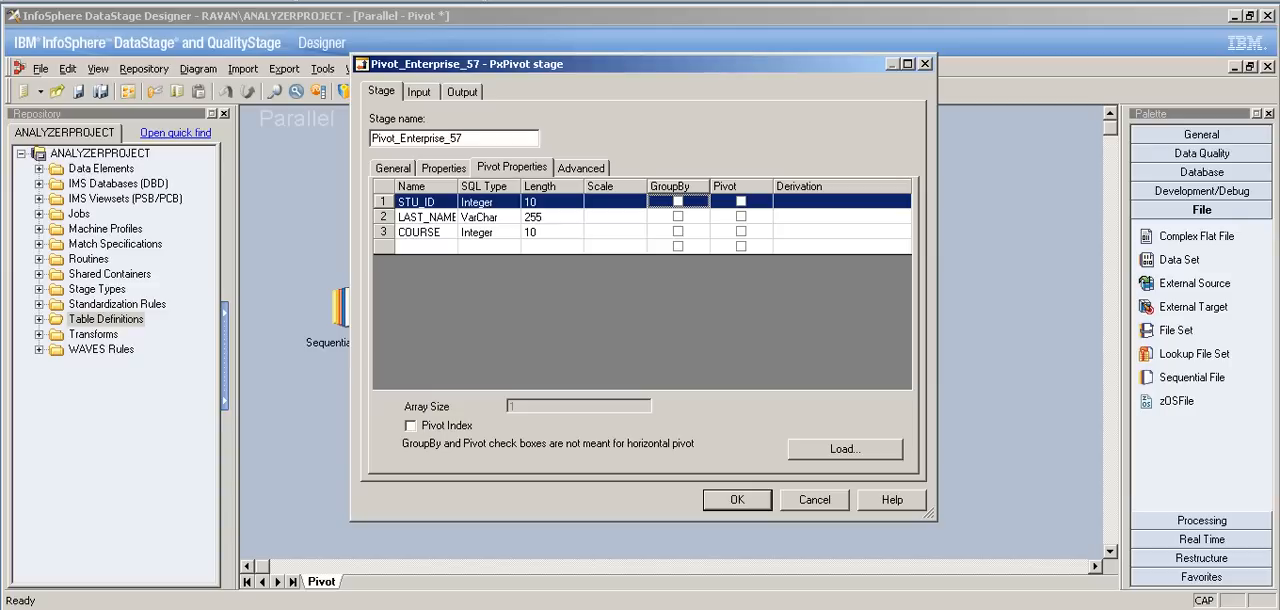
# Step: Set the derivation of the COURSE column to the input columns COURSE1, COURSE2 and COURSE3
pyautogui.click(420, 232)
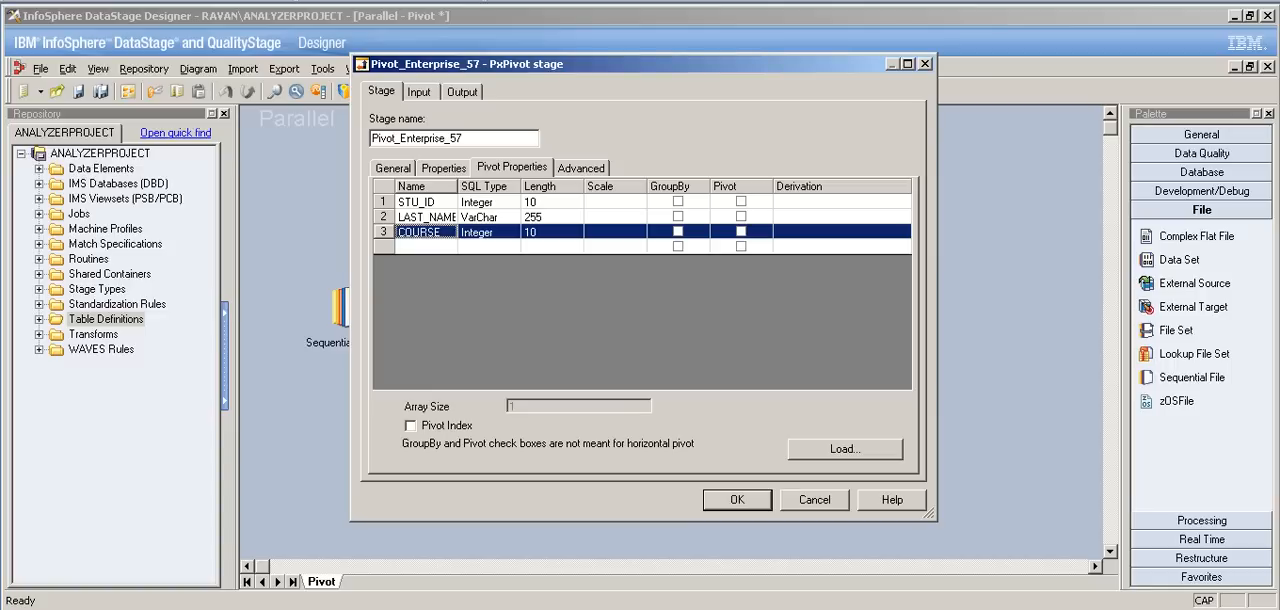
pyautogui.click(428, 231)
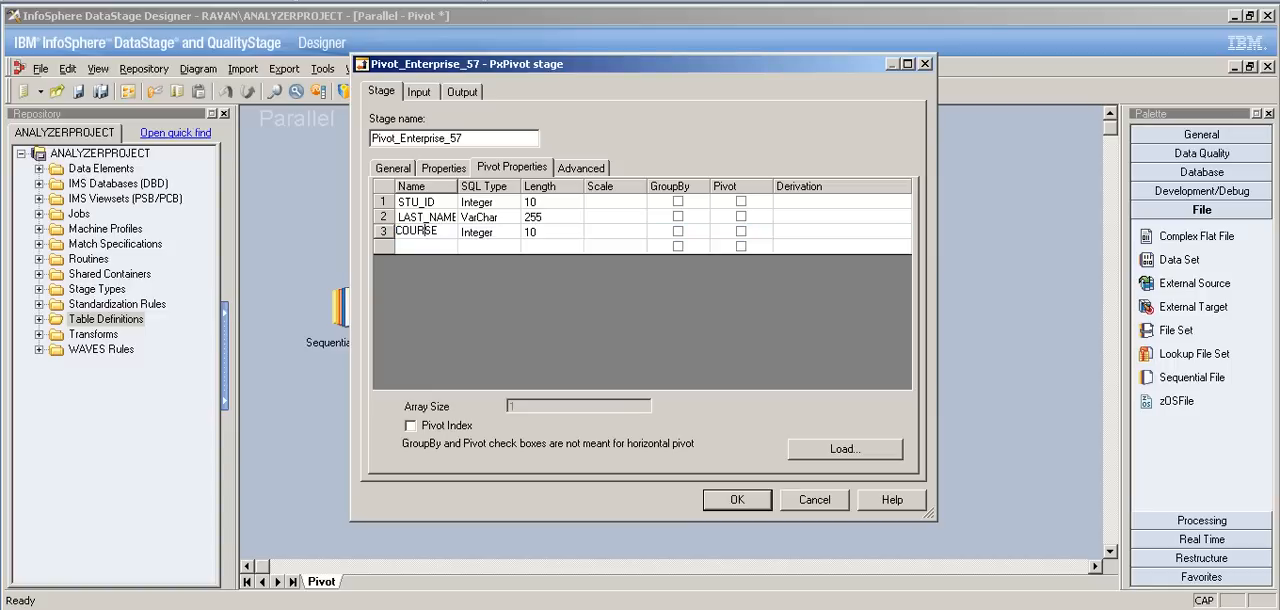
pyautogui.doubleClick(438, 231)
pyautogui.moveTo(440, 231); pyautogui.dragTo(395, 231)
pyautogui.click(834, 231)
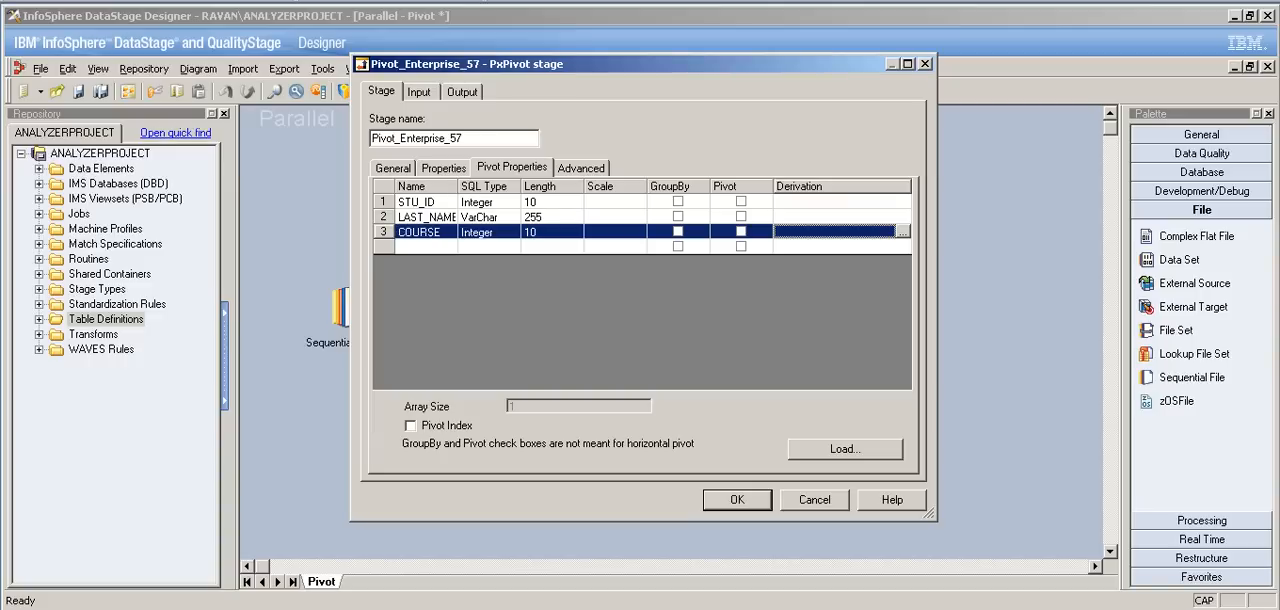
pyautogui.click(903, 232)
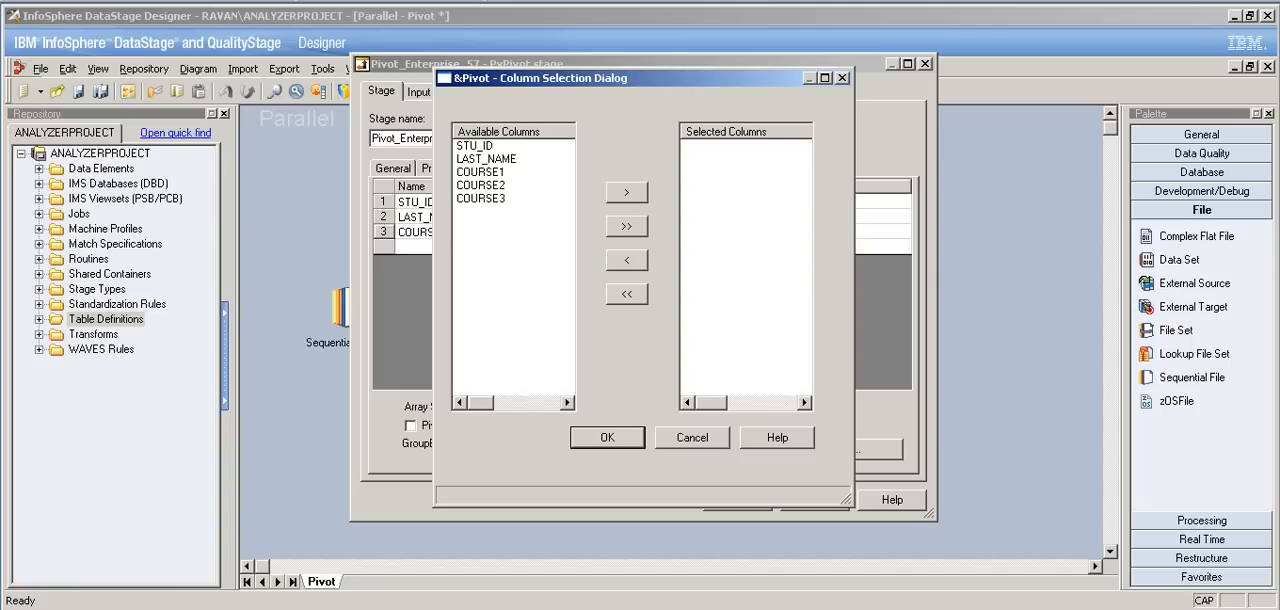
pyautogui.click(481, 172)
pyautogui.click(627, 192)
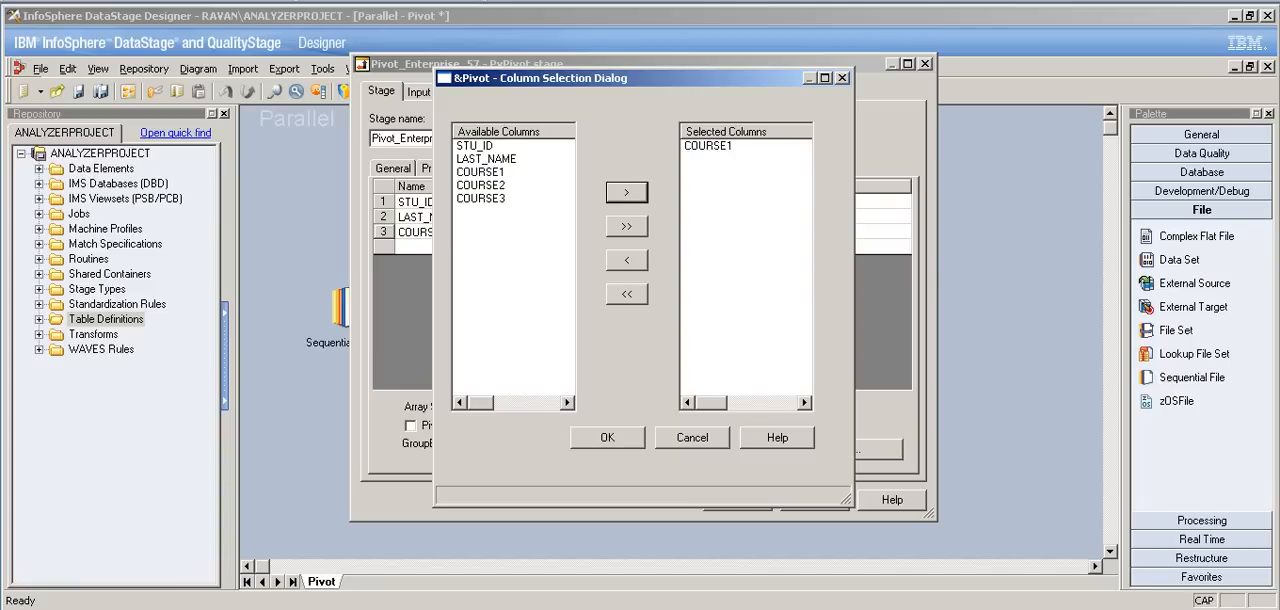
pyautogui.click(481, 185)
pyautogui.click(627, 192)
pyautogui.click(481, 198)
pyautogui.click(627, 192)
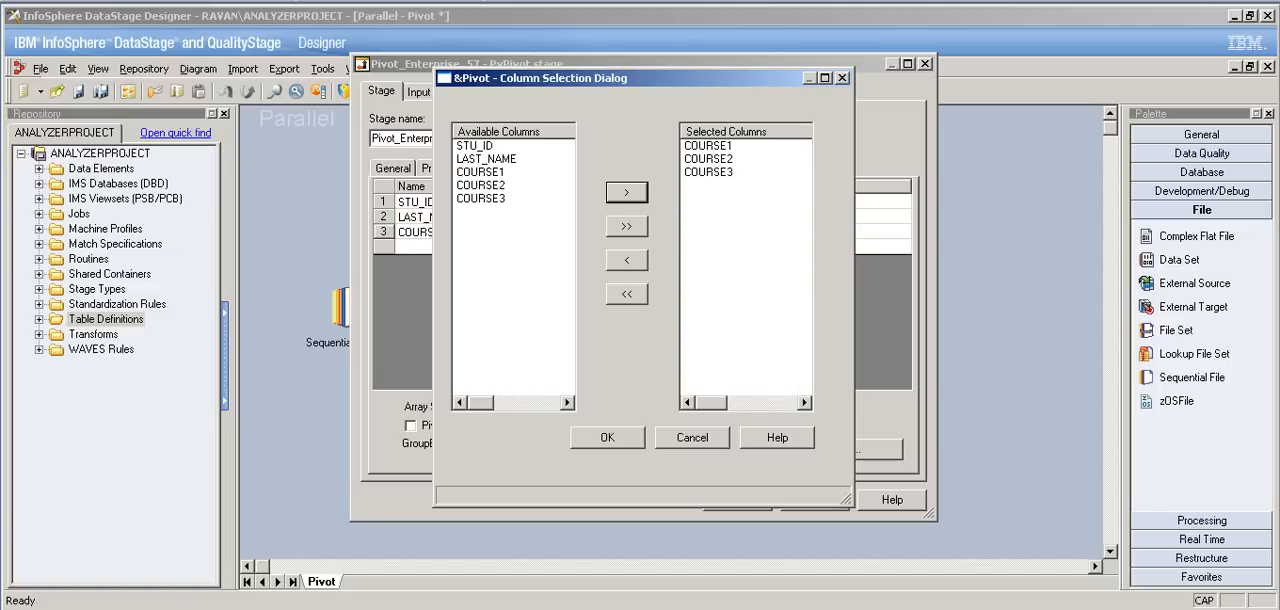
pyautogui.click(607, 438)
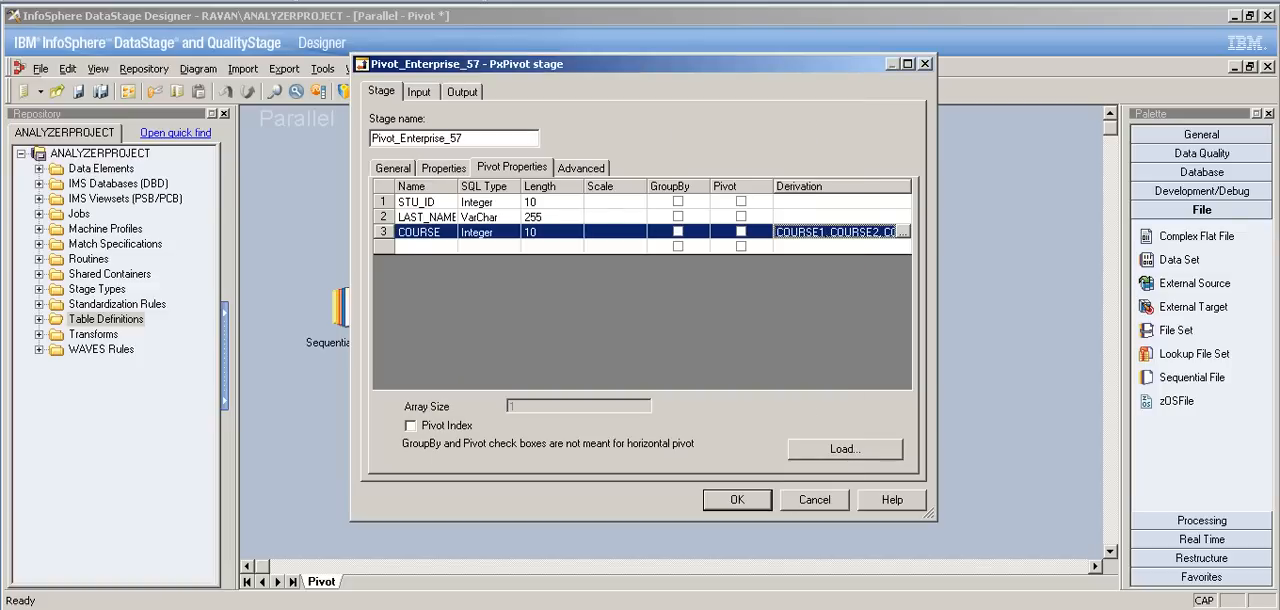
pyautogui.click(425, 232)
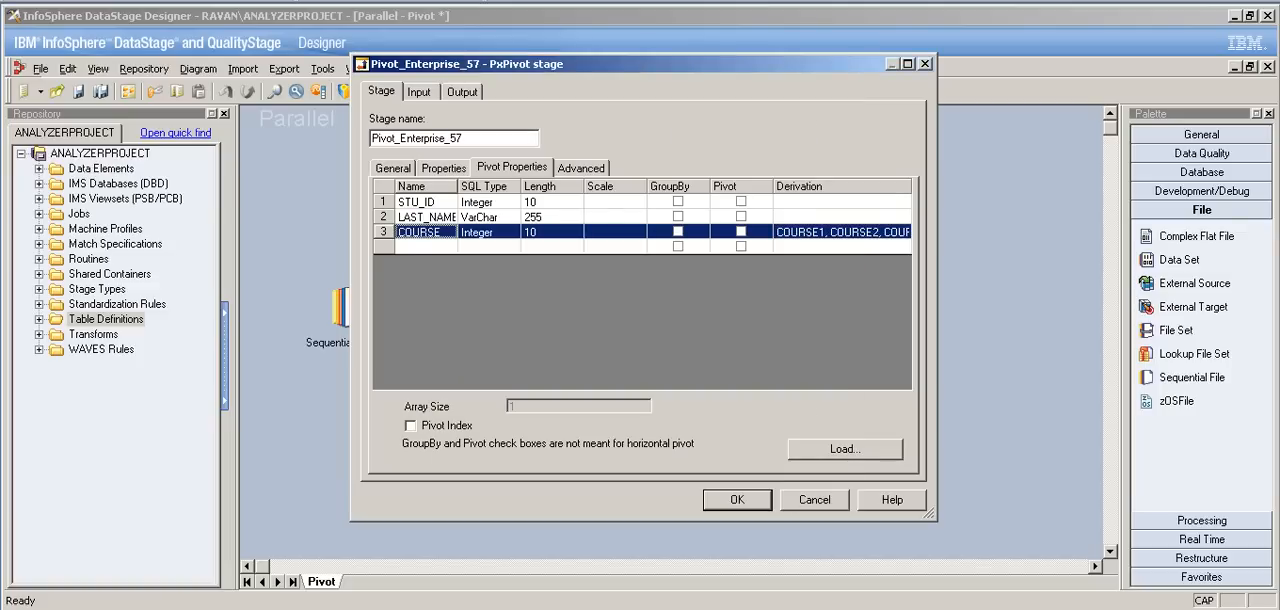
pyautogui.click(838, 232)
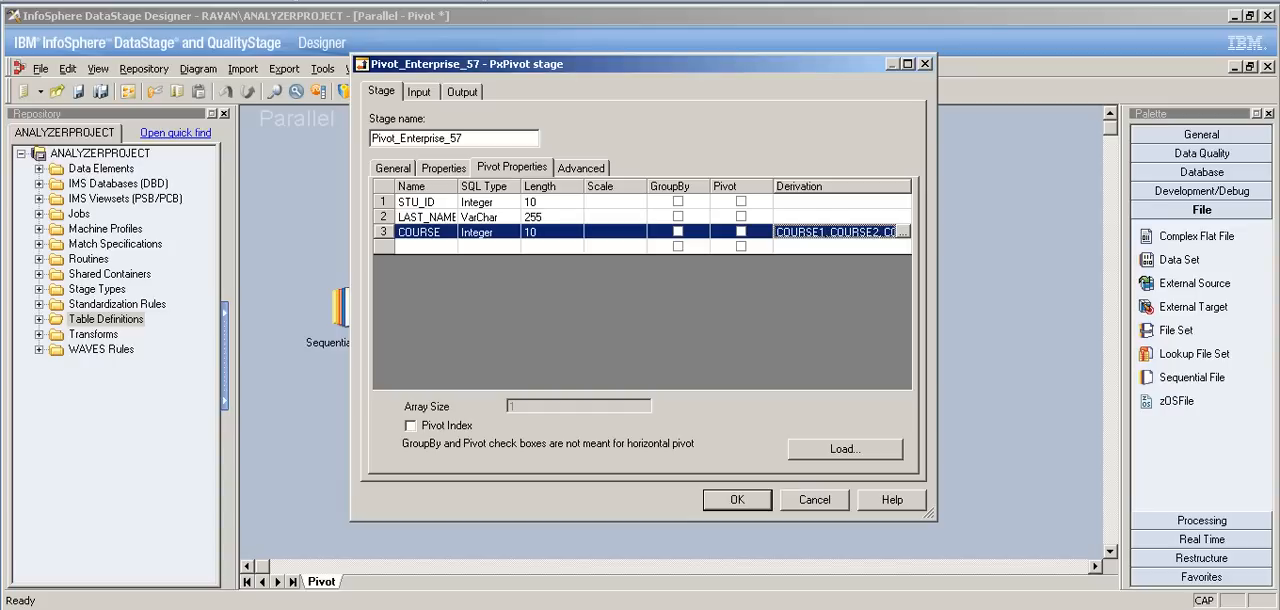
# Step: Replace COURSE1, COURSE2 and COURSE3 in the DSLink61 output mapping with the pivoted column Pivot(COURSE)
pyautogui.click(419, 92)
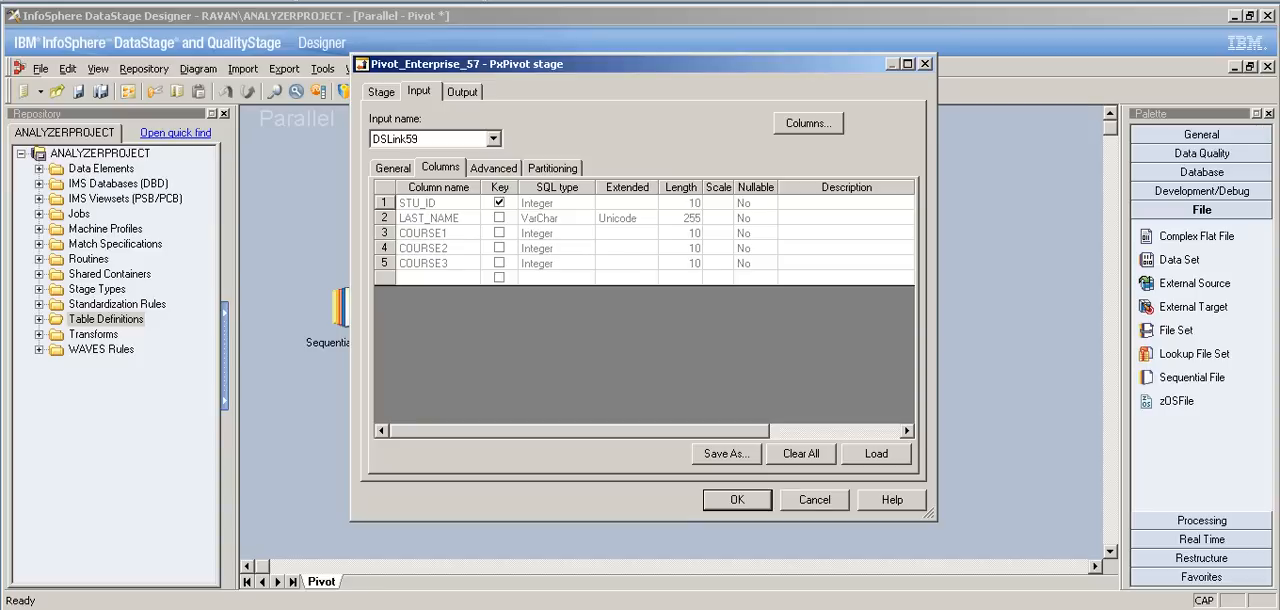
pyautogui.click(462, 92)
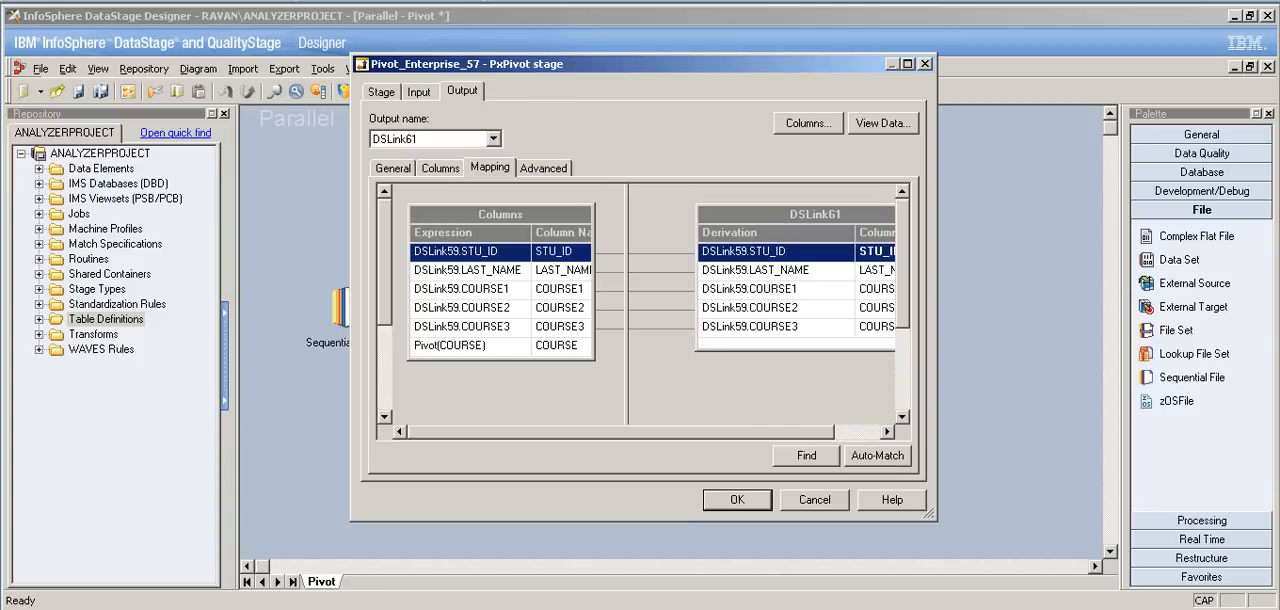
pyautogui.click(762, 289)
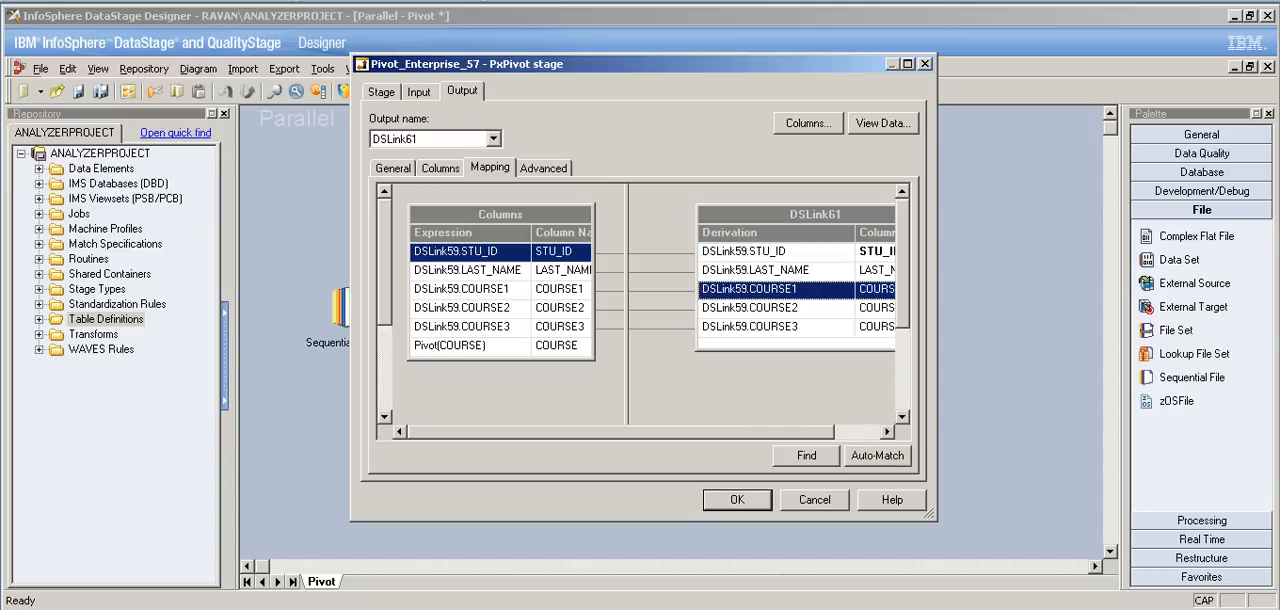
pyautogui.moveTo(762, 289); pyautogui.dragTo(762, 327)
pyautogui.press('Escape')
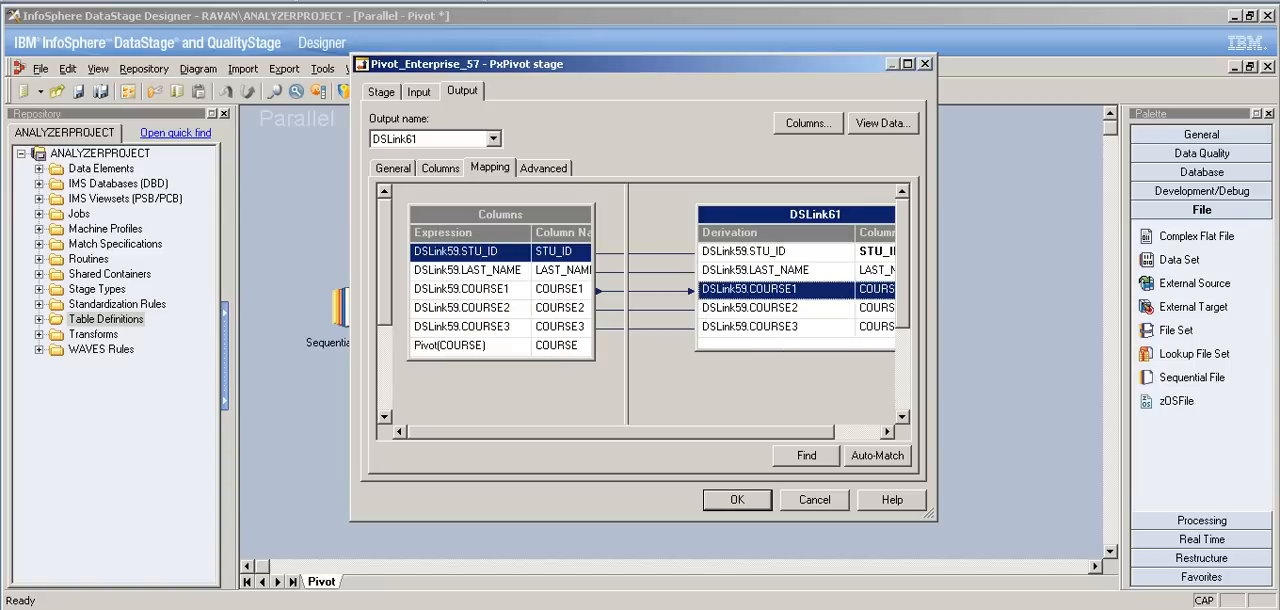
pyautogui.rightClick(782, 289)
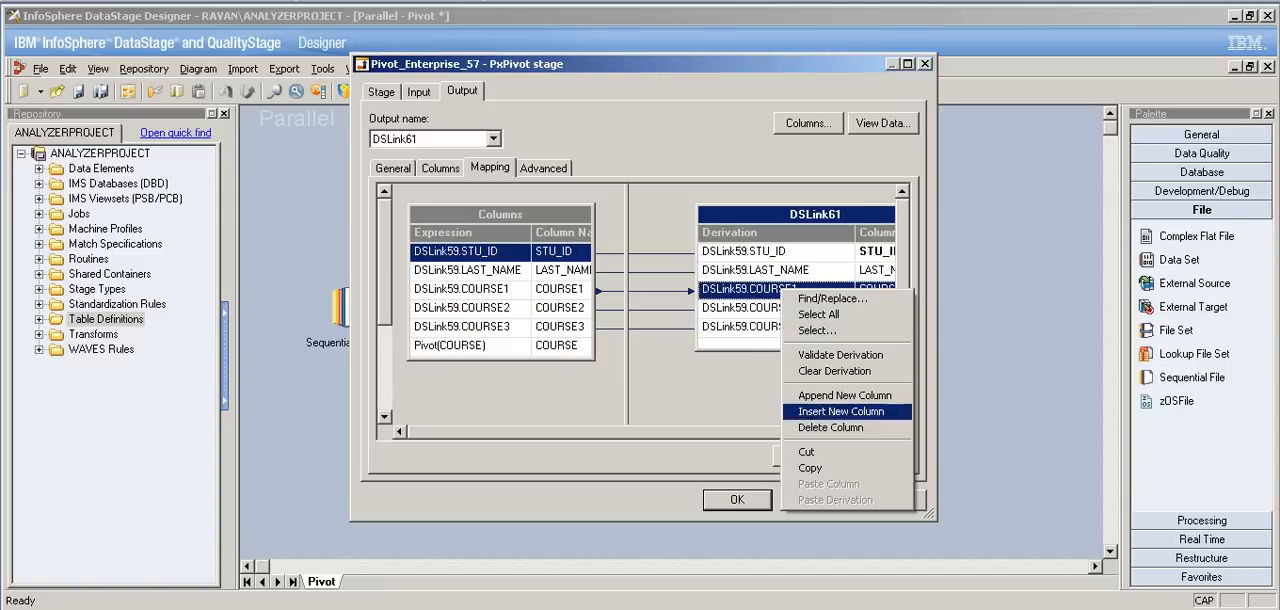
pyautogui.press('Return')
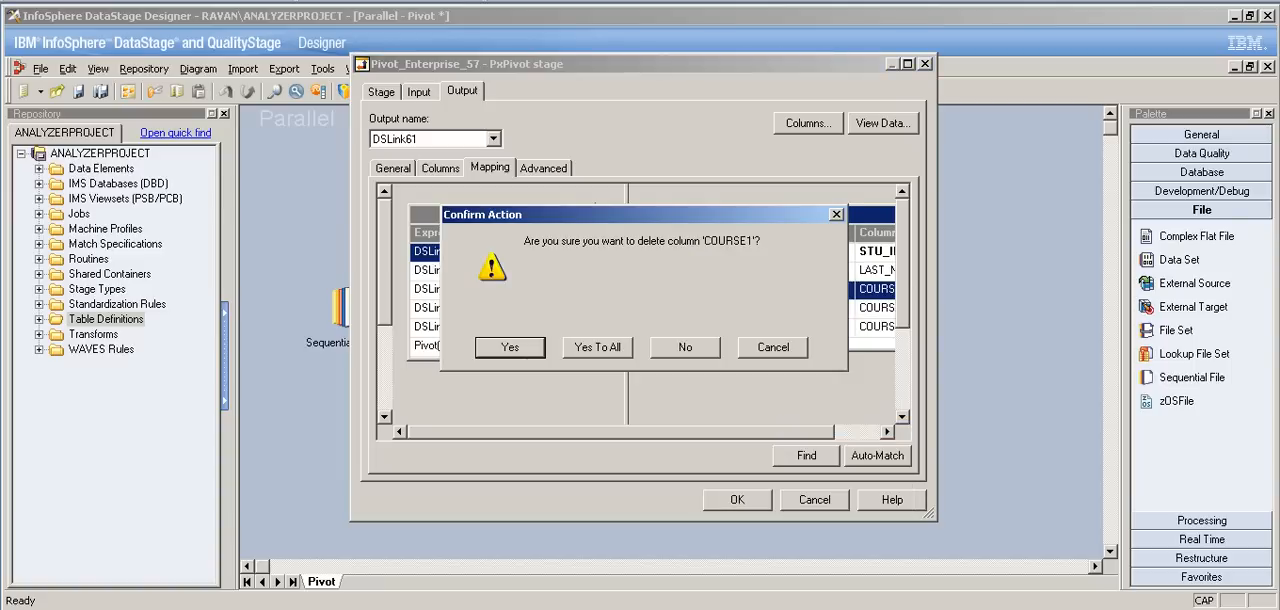
pyautogui.press('Return')
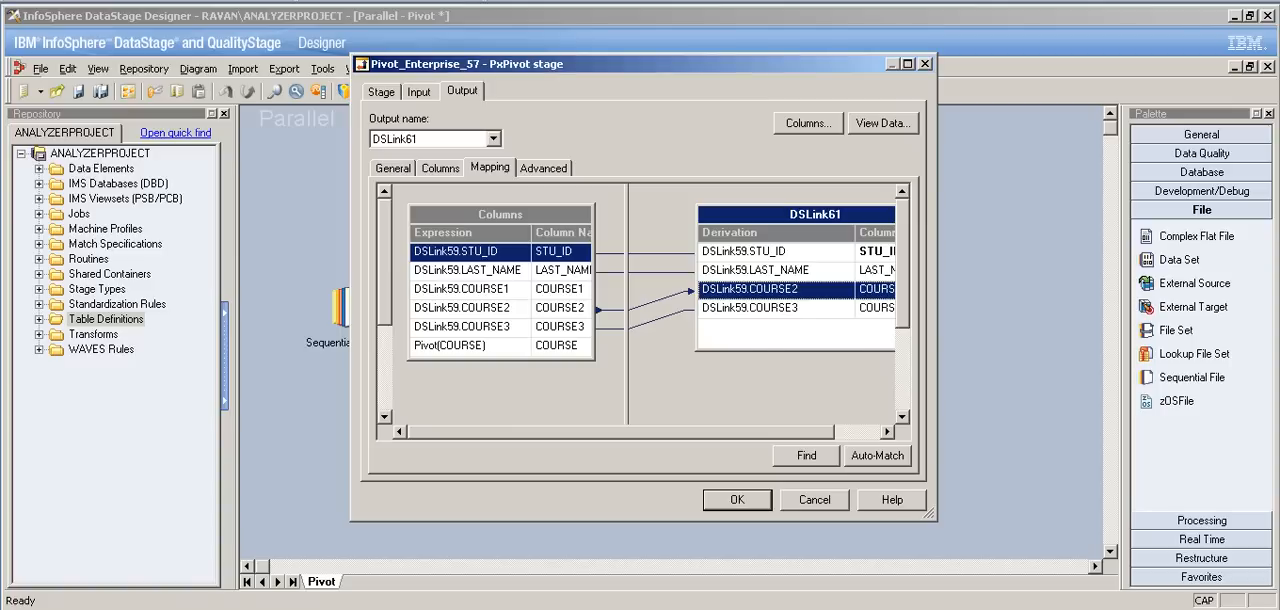
pyautogui.rightClick(763, 290)
pyautogui.press('Return')
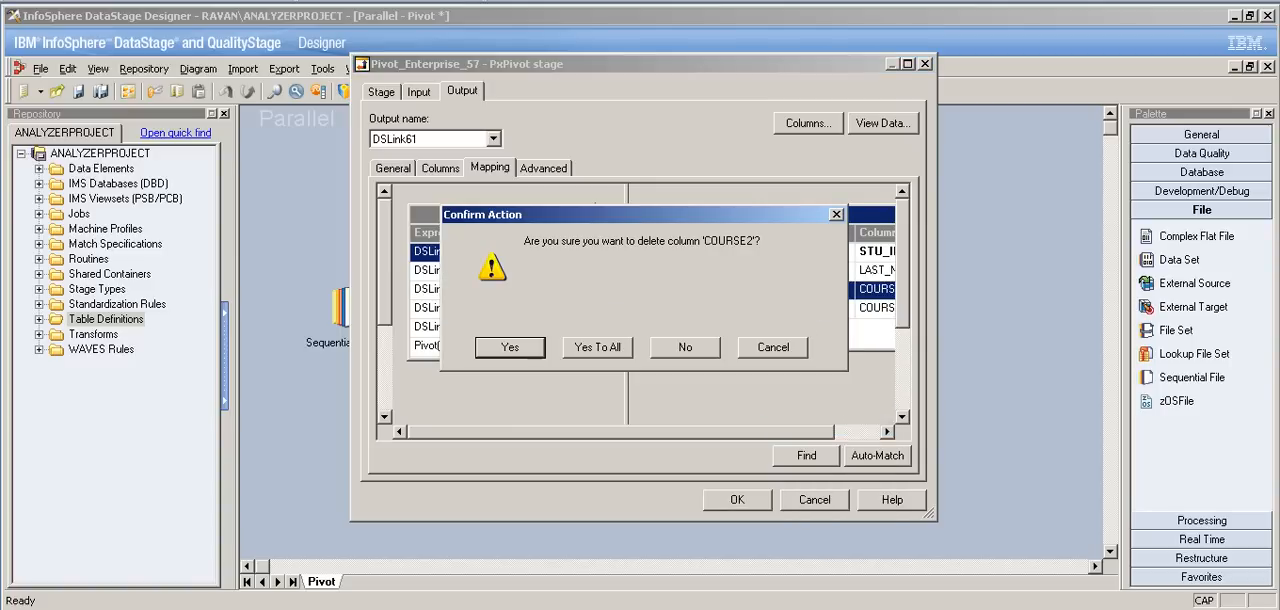
pyautogui.press('Return')
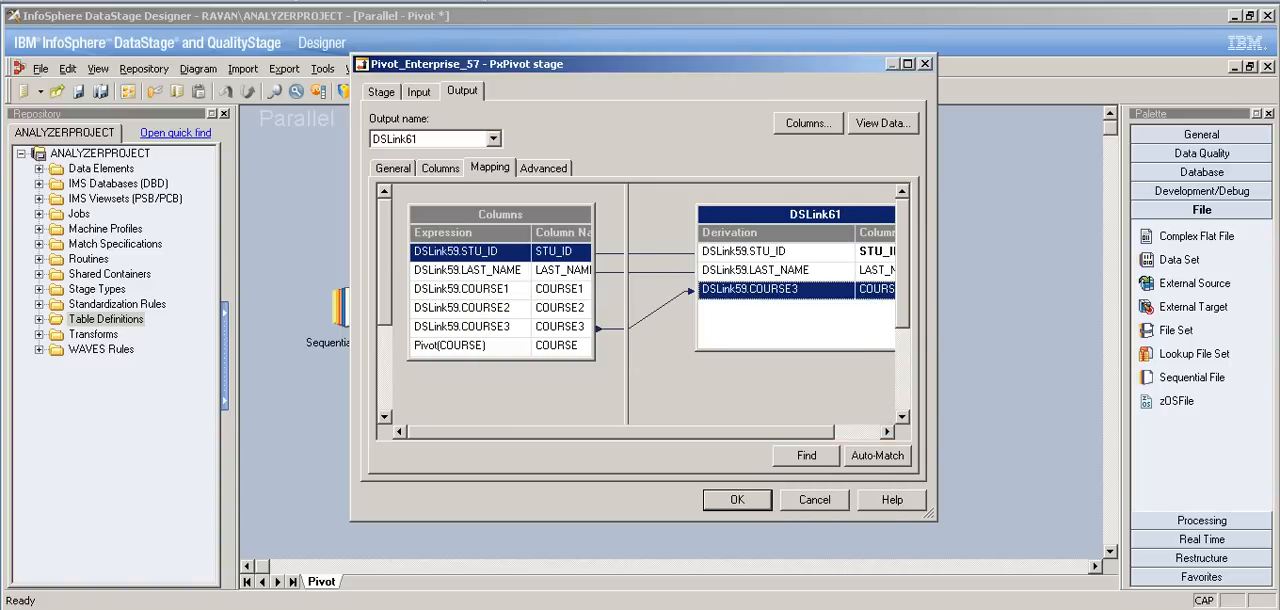
pyautogui.rightClick(750, 289)
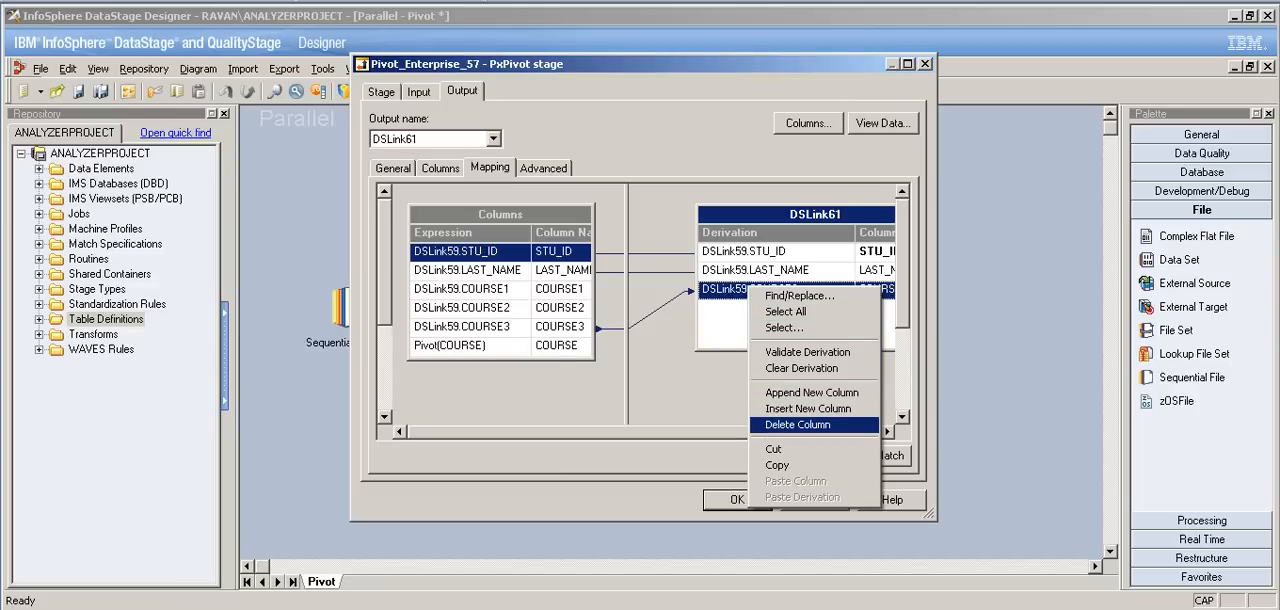
pyautogui.click(798, 425)
pyautogui.press('Return')
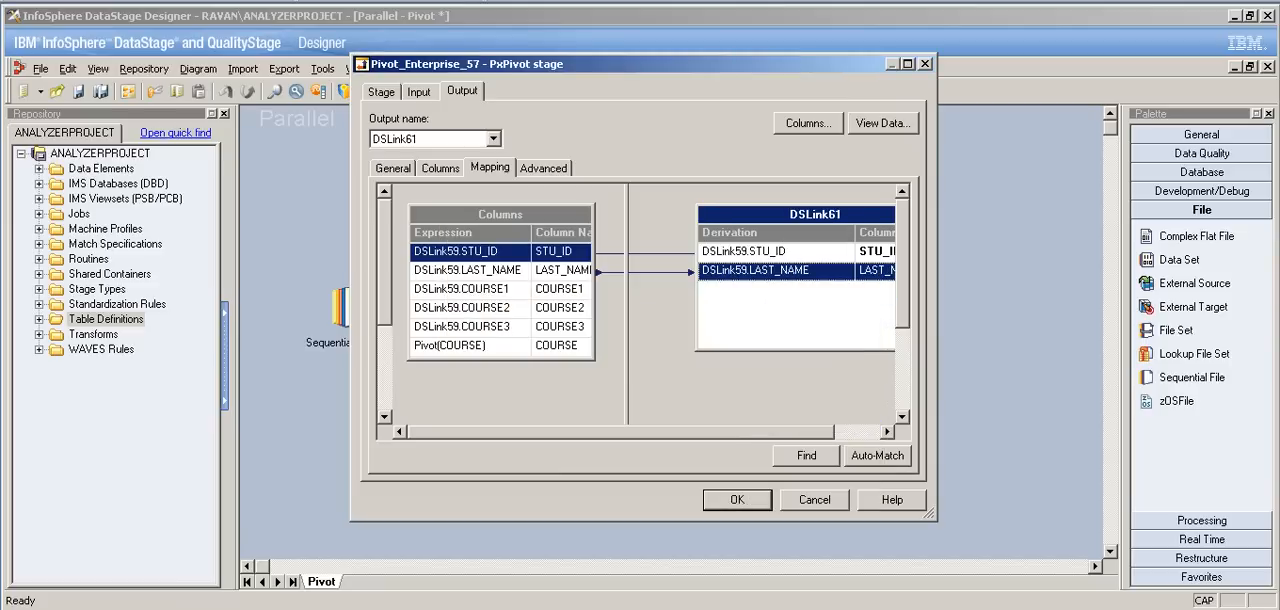
pyautogui.click(451, 346)
pyautogui.moveTo(451, 346); pyautogui.dragTo(776, 291)
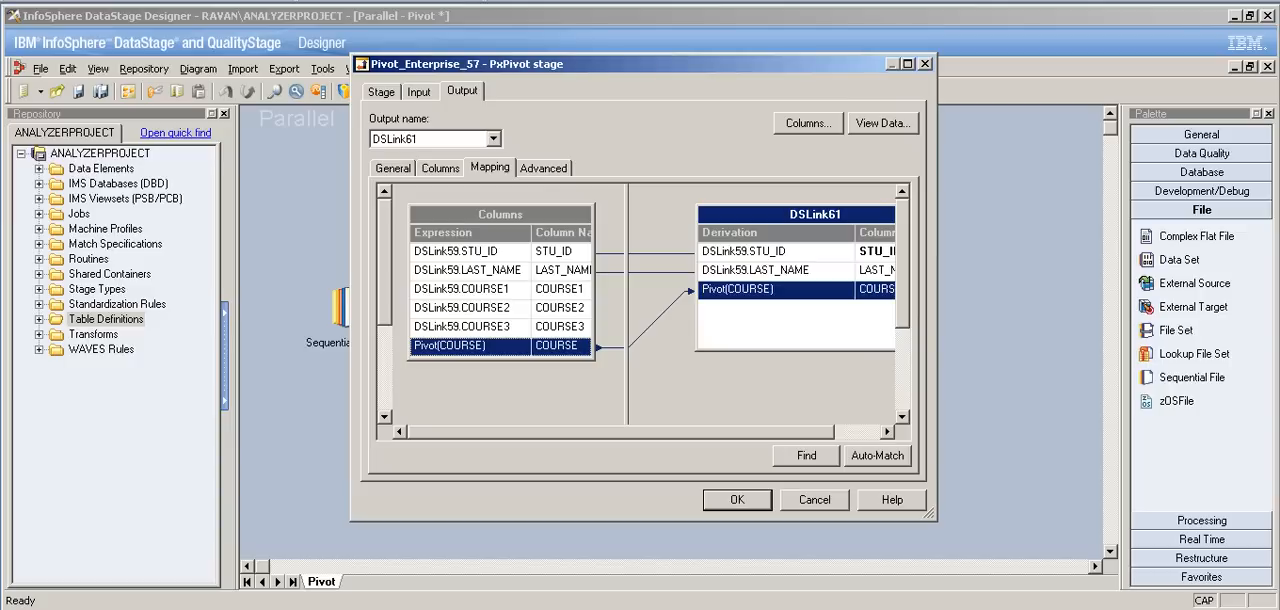
# Step: Turn on Pivot Index in the stage's pivot properties to add a pivot index column
pyautogui.click(419, 92)
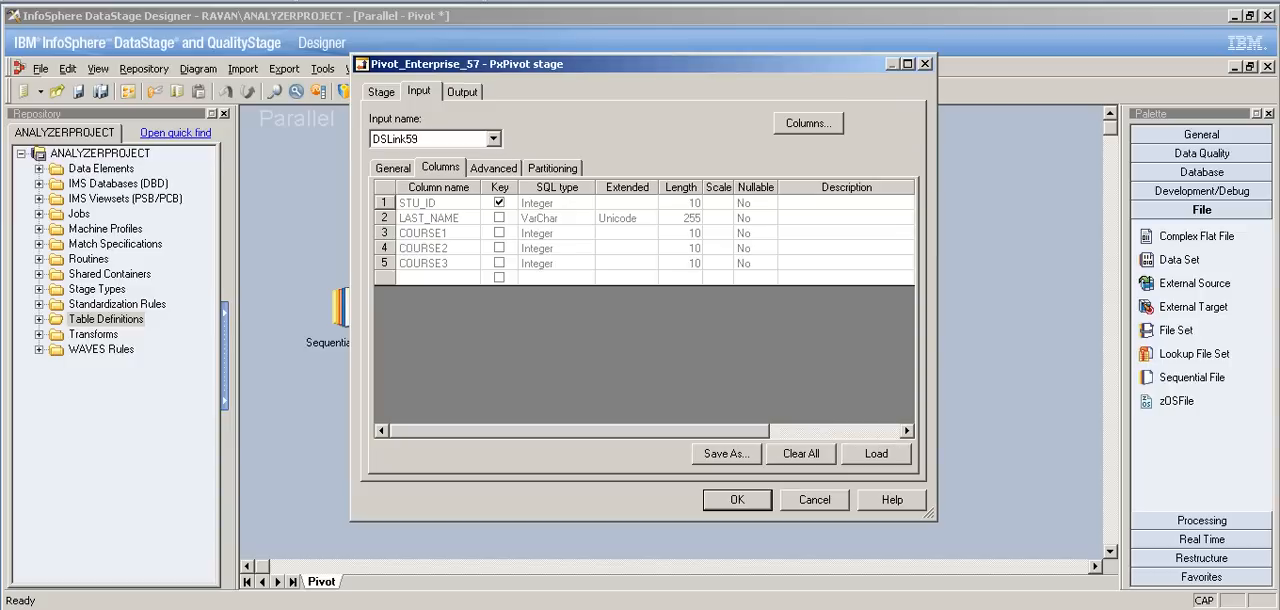
pyautogui.click(381, 92)
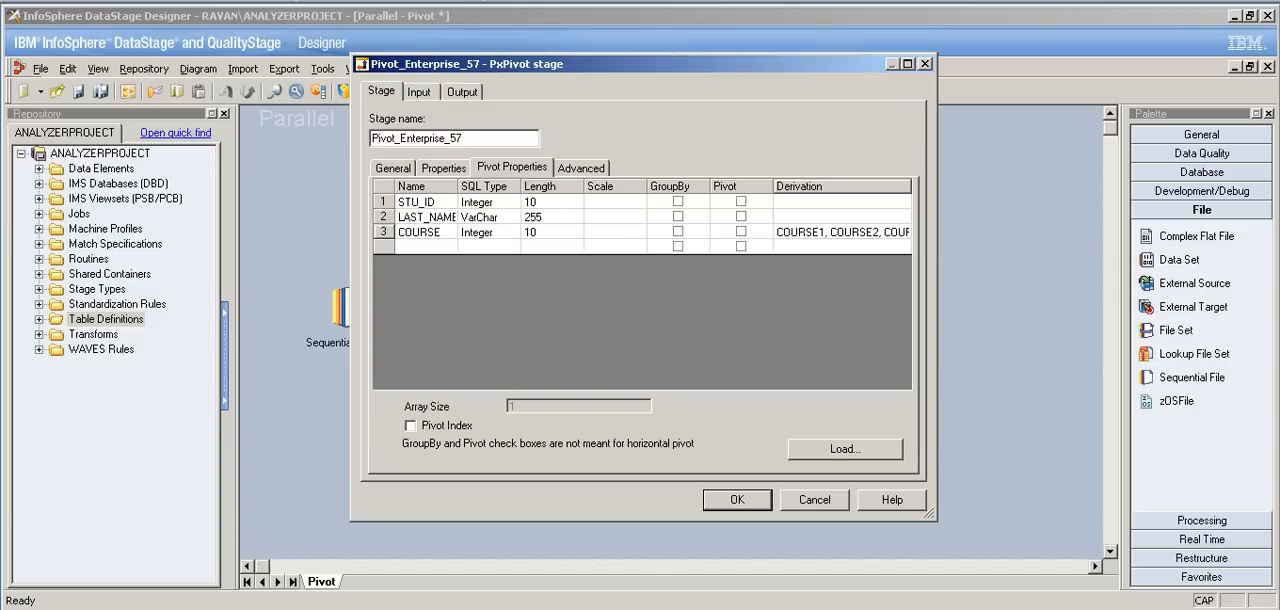
pyautogui.click(410, 426)
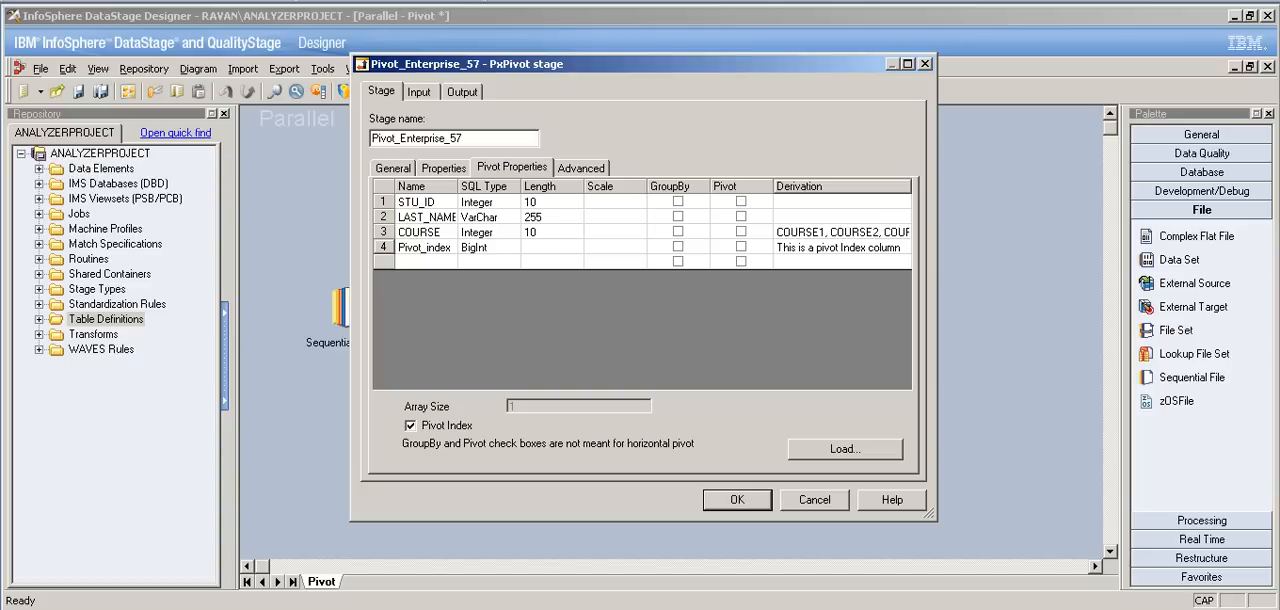
pyautogui.click(410, 426)
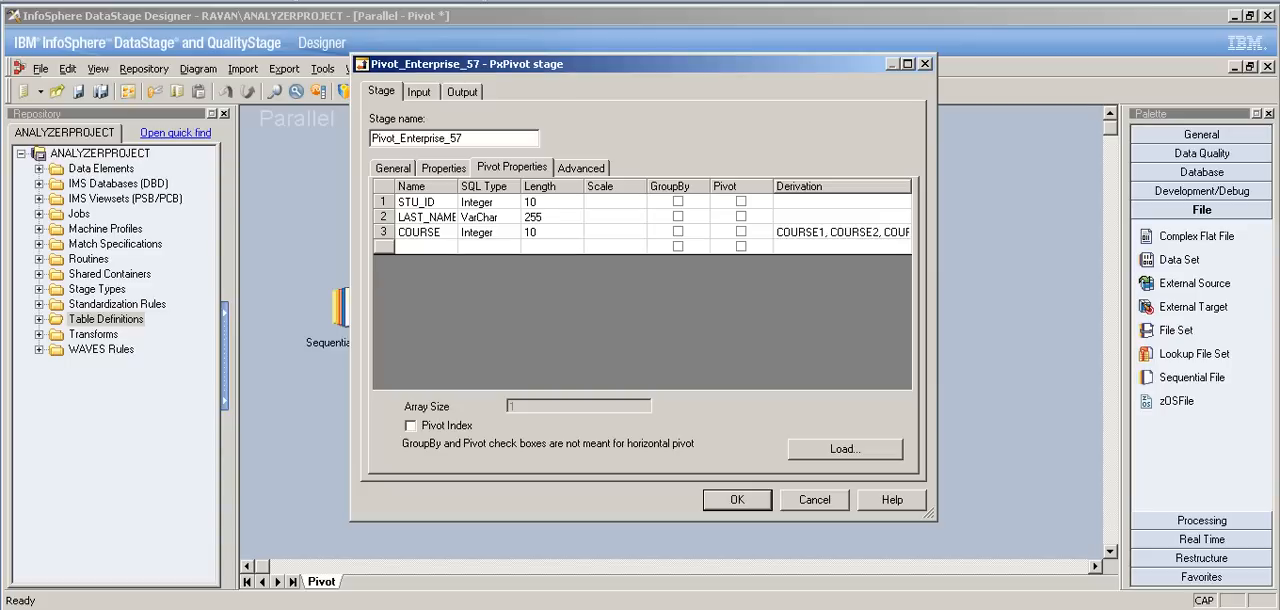
pyautogui.click(410, 426)
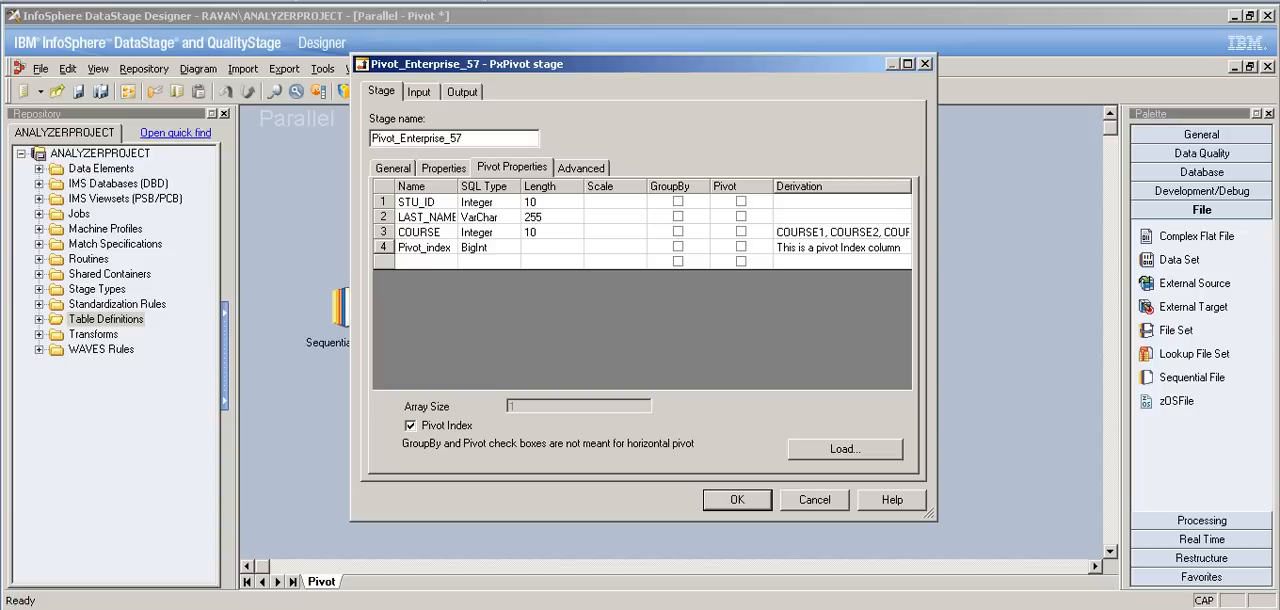
# Step: Map the Pivot(Pivot_index) column to the DSLink61 output of Pivot_Enterprise_57 and accept the stage settings
pyautogui.click(462, 92)
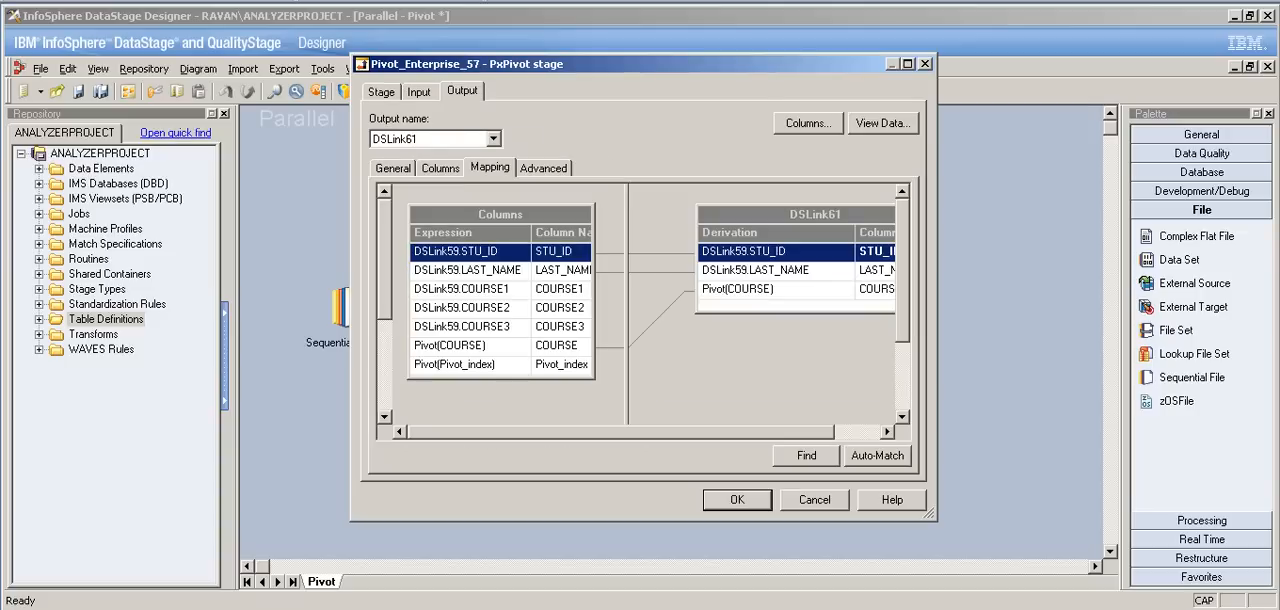
pyautogui.moveTo(560, 365); pyautogui.dragTo(874, 303)
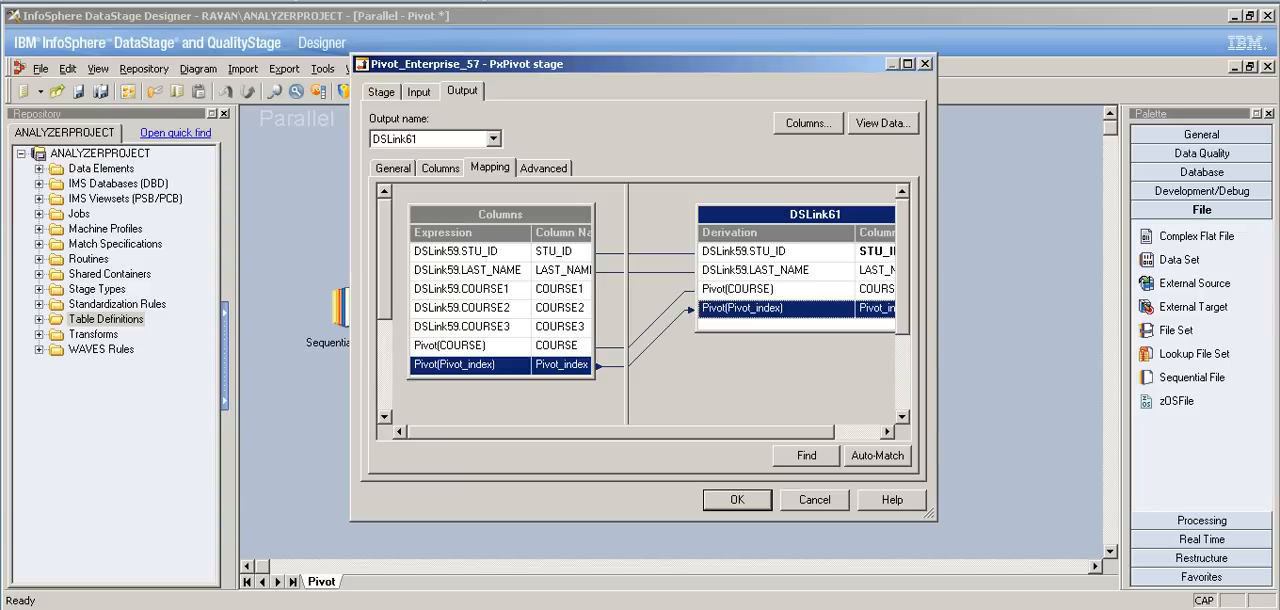
pyautogui.click(737, 499)
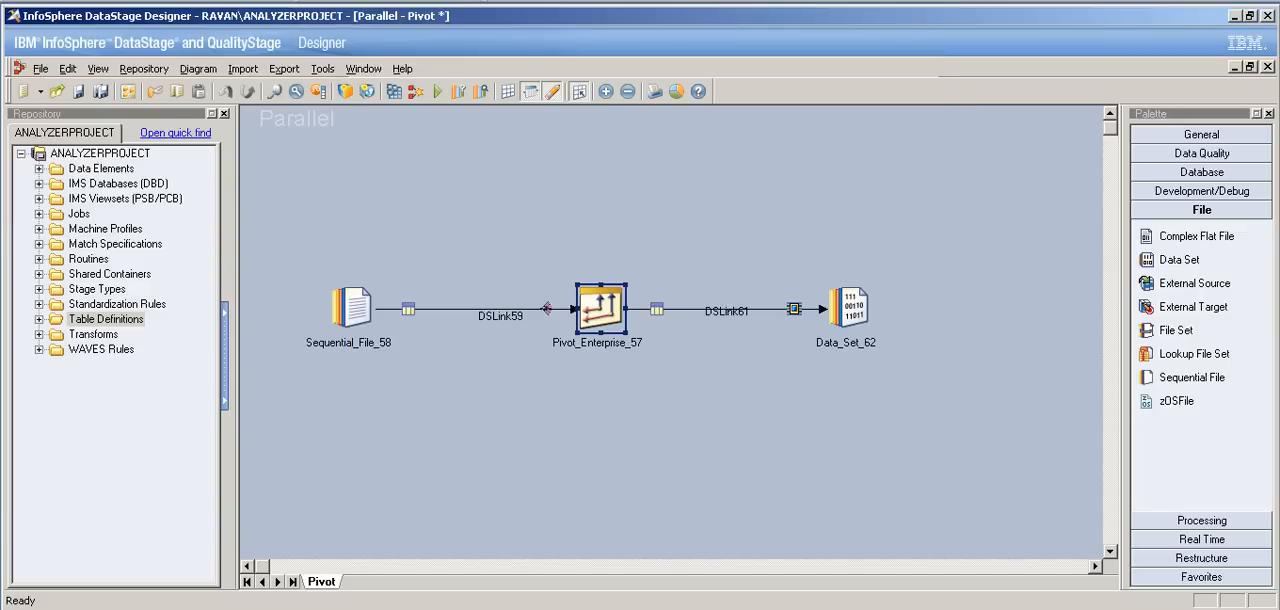
# Step: Set the target file of Data_Set_62 to the existing C:\DS_Practice\ex.ds, leaving its update policy at Overwrite
pyautogui.doubleClick(848, 307)
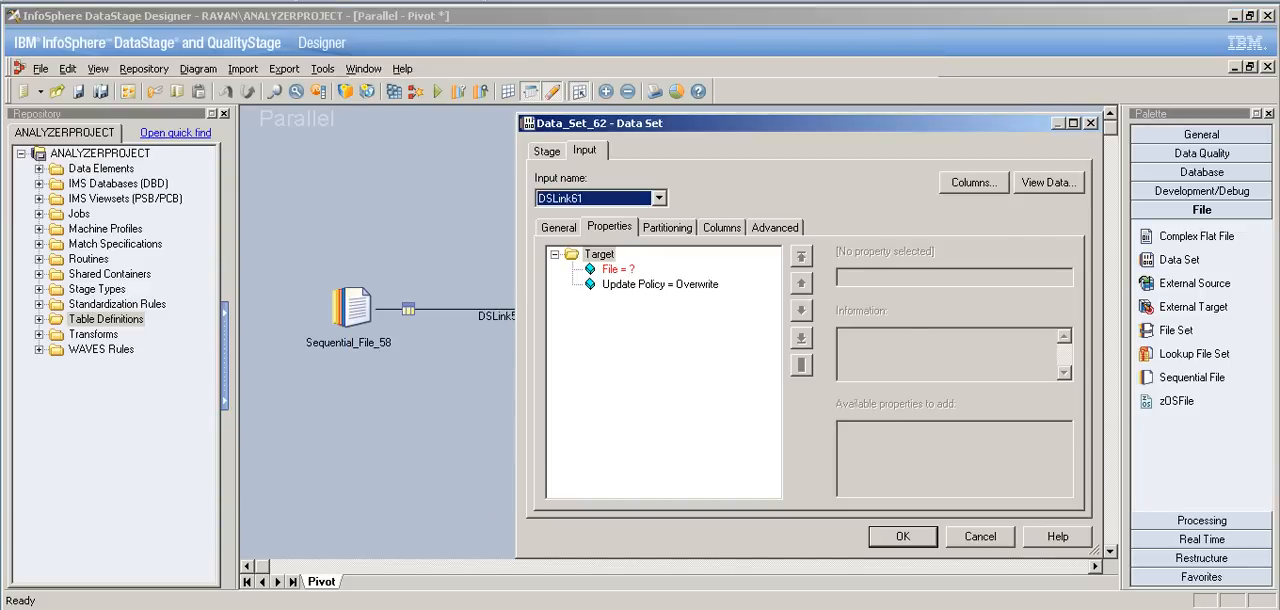
pyautogui.click(618, 269)
pyautogui.click(1063, 276)
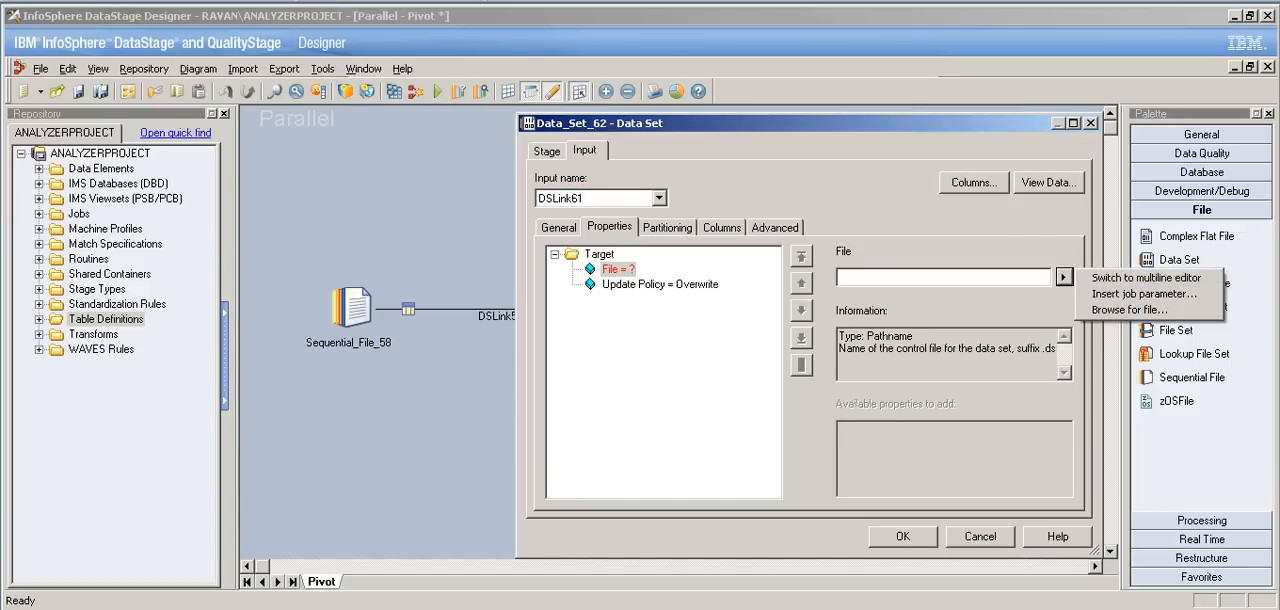
pyautogui.click(1130, 309)
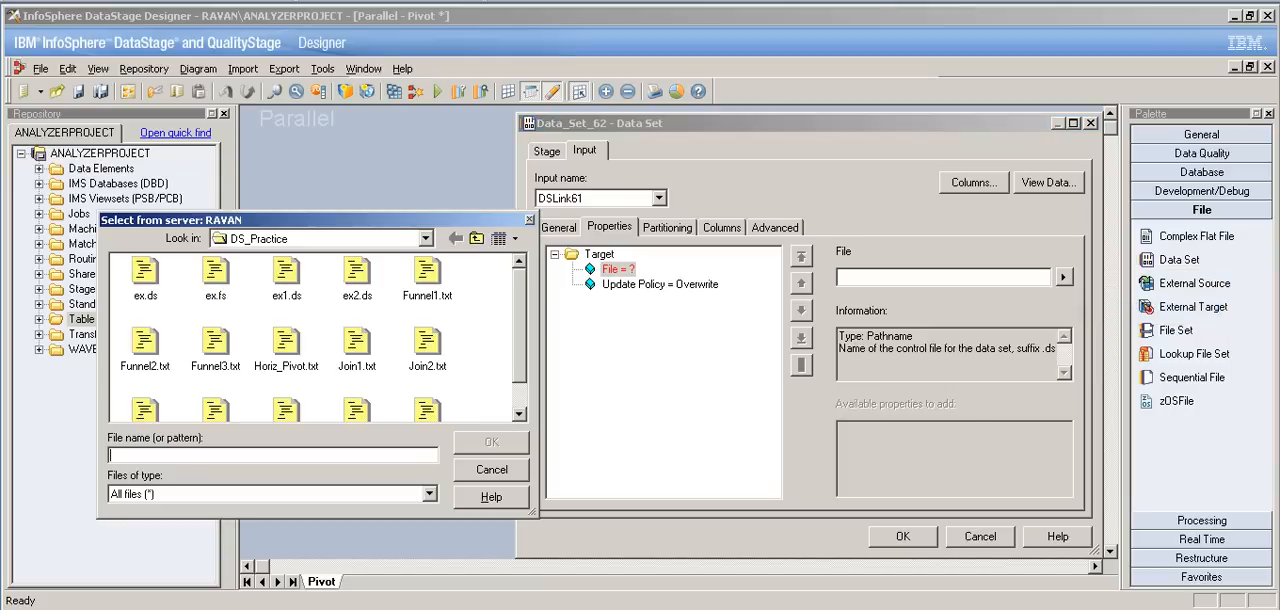
pyautogui.scroll(-1, 314, 338)
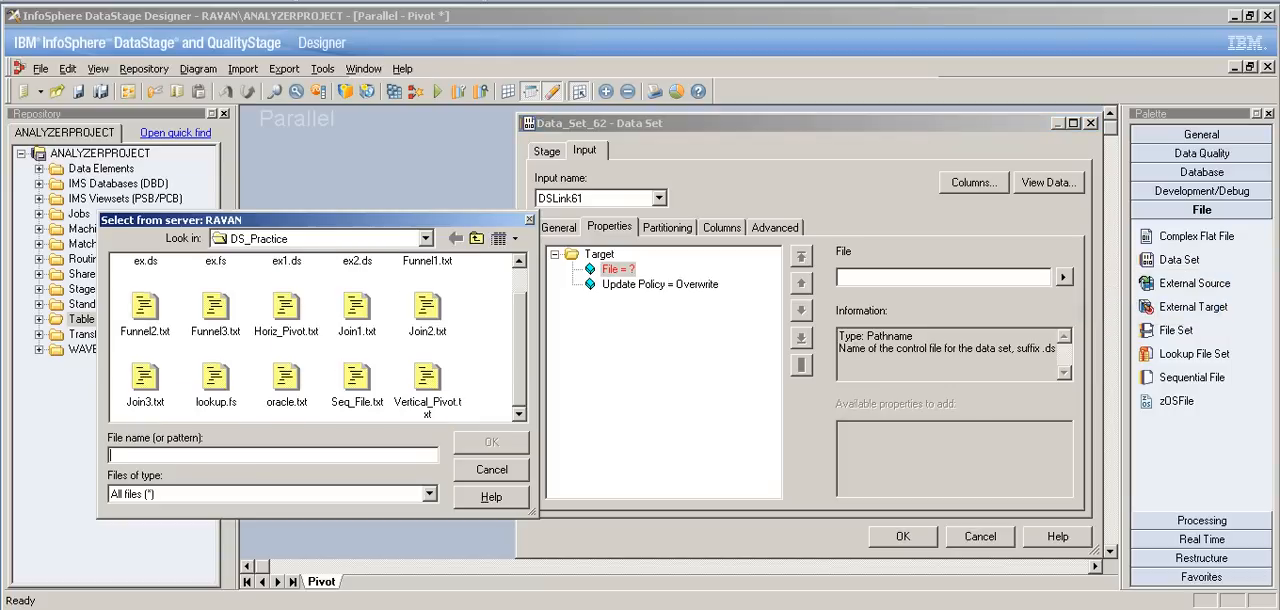
pyautogui.scroll(1, 314, 338)
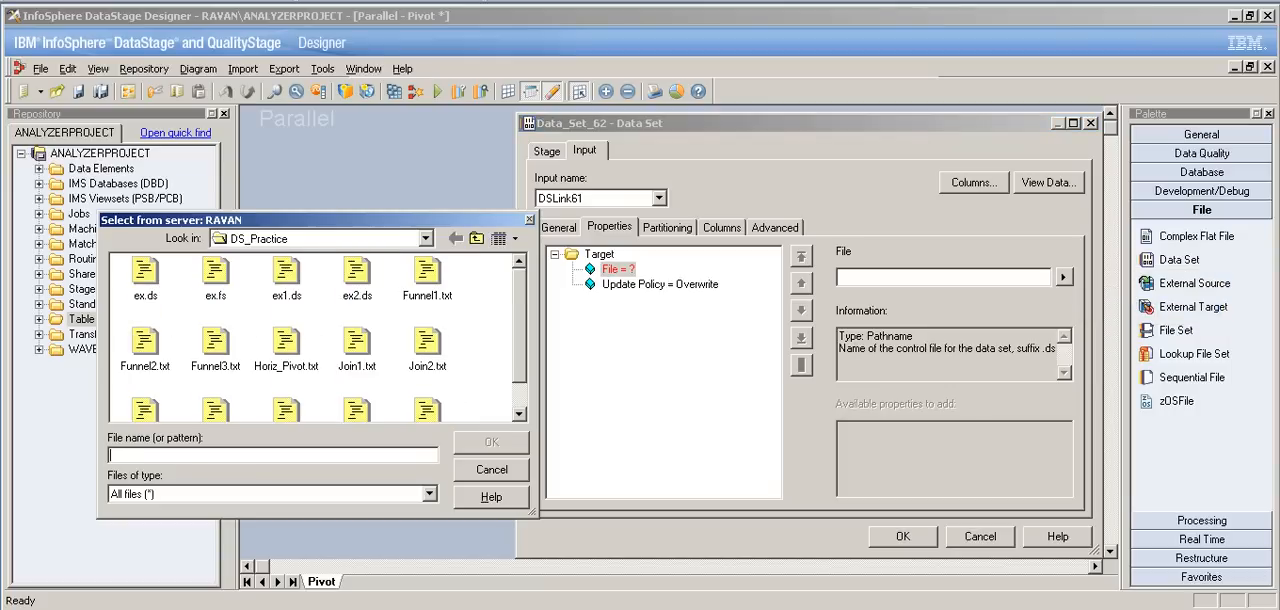
pyautogui.click(145, 273)
pyautogui.click(491, 442)
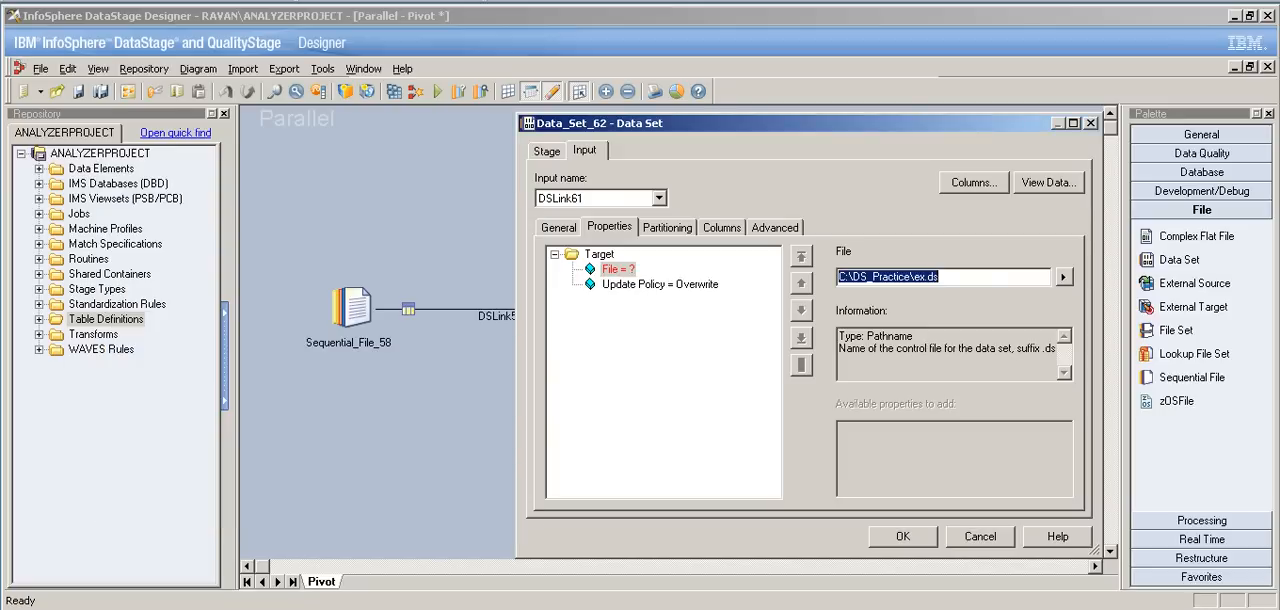
pyautogui.click(660, 284)
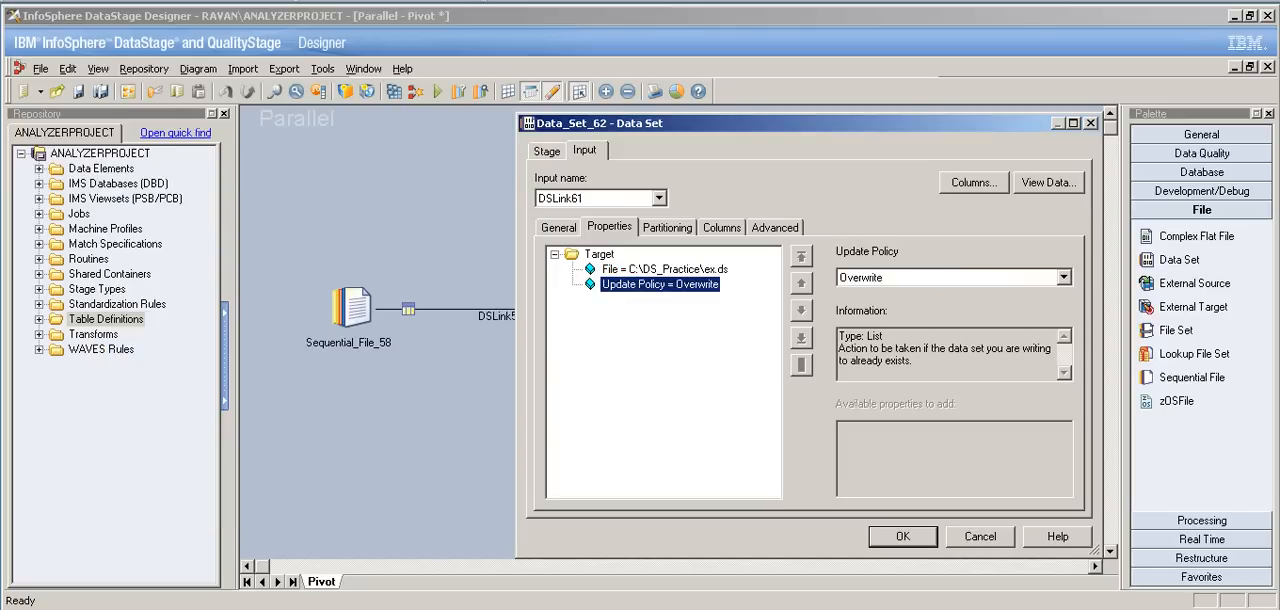
pyautogui.press('Return')
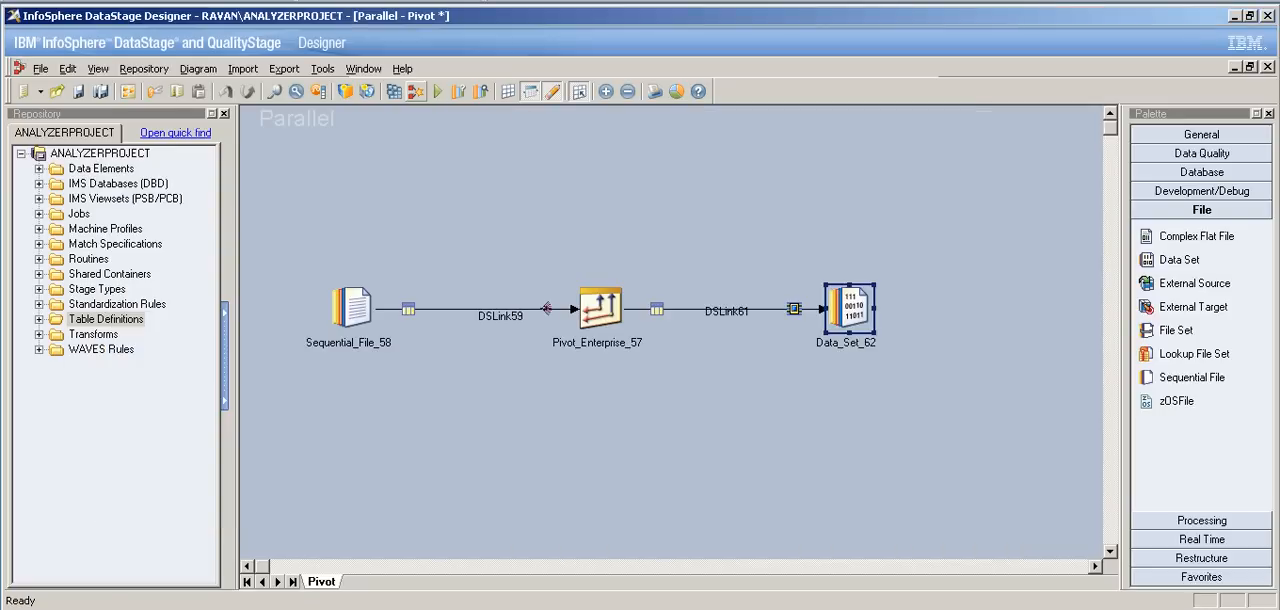
# Step: Compile and run the Pivot job, and check the row counts on DSLink59 and DSLink61
pyautogui.click(412, 91)
pyautogui.press('Return')
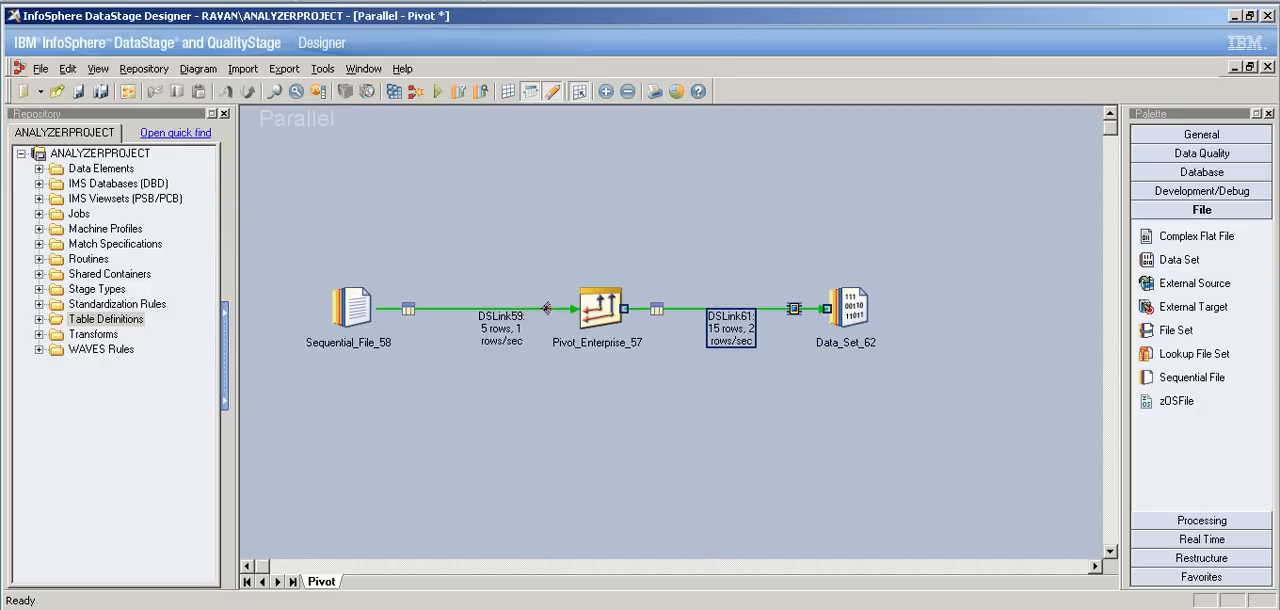
pyautogui.click(501, 328)
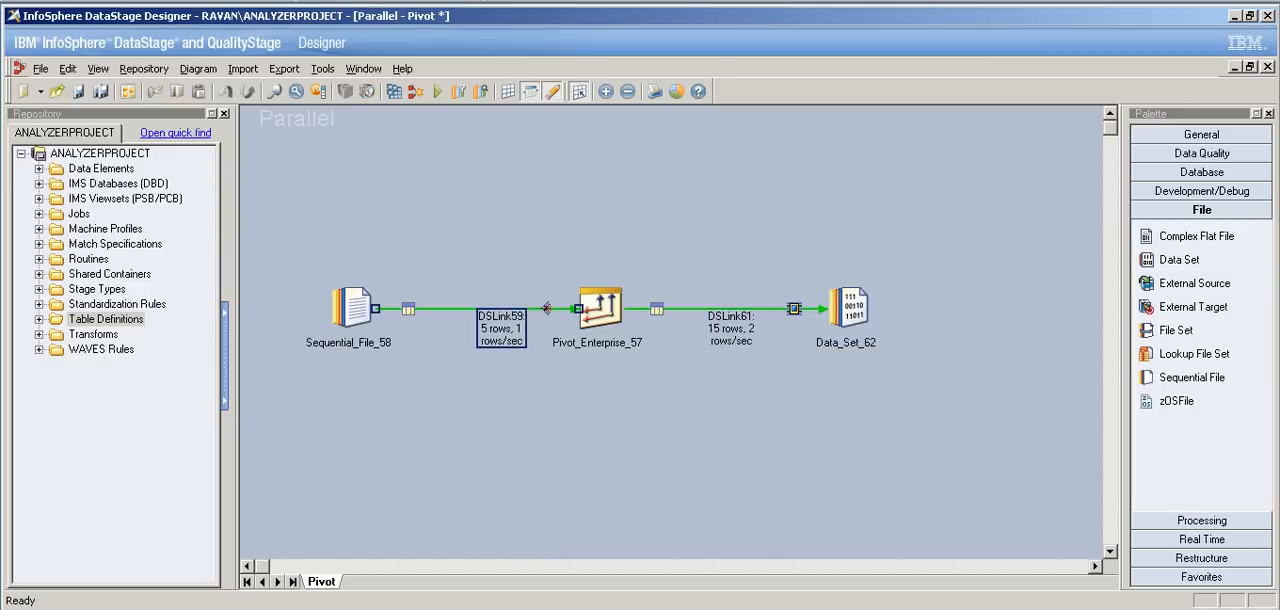
pyautogui.click(731, 328)
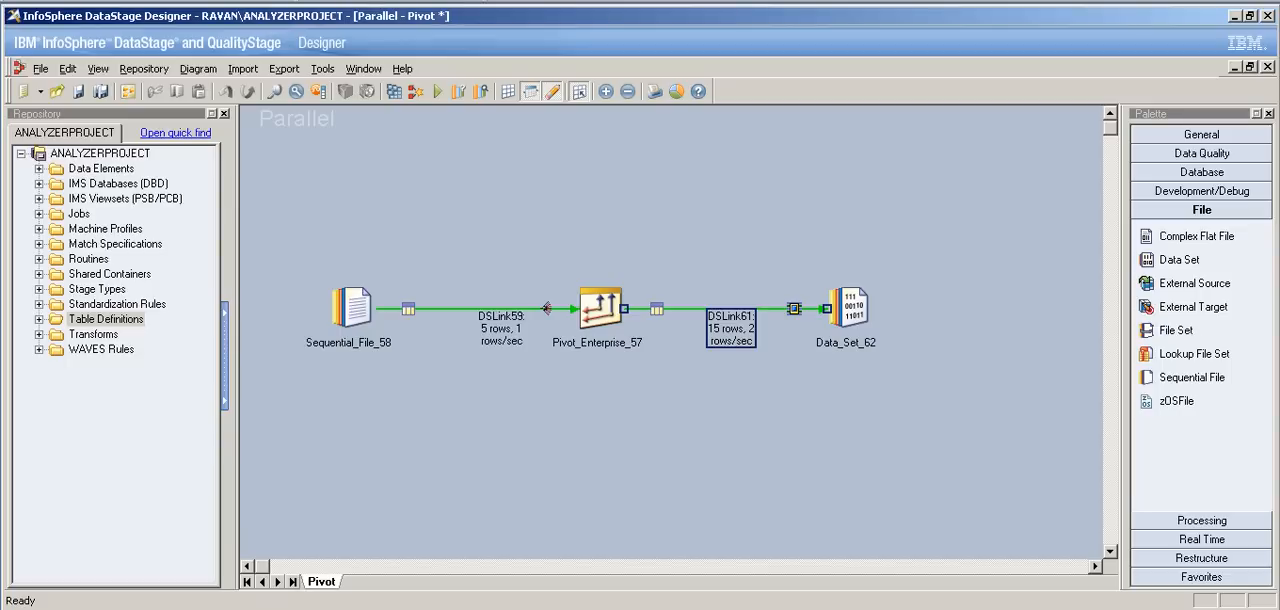
# Step: View the data written to Data_Set_62, with 100 rows to display
pyautogui.doubleClick(850, 308)
pyautogui.click(1048, 183)
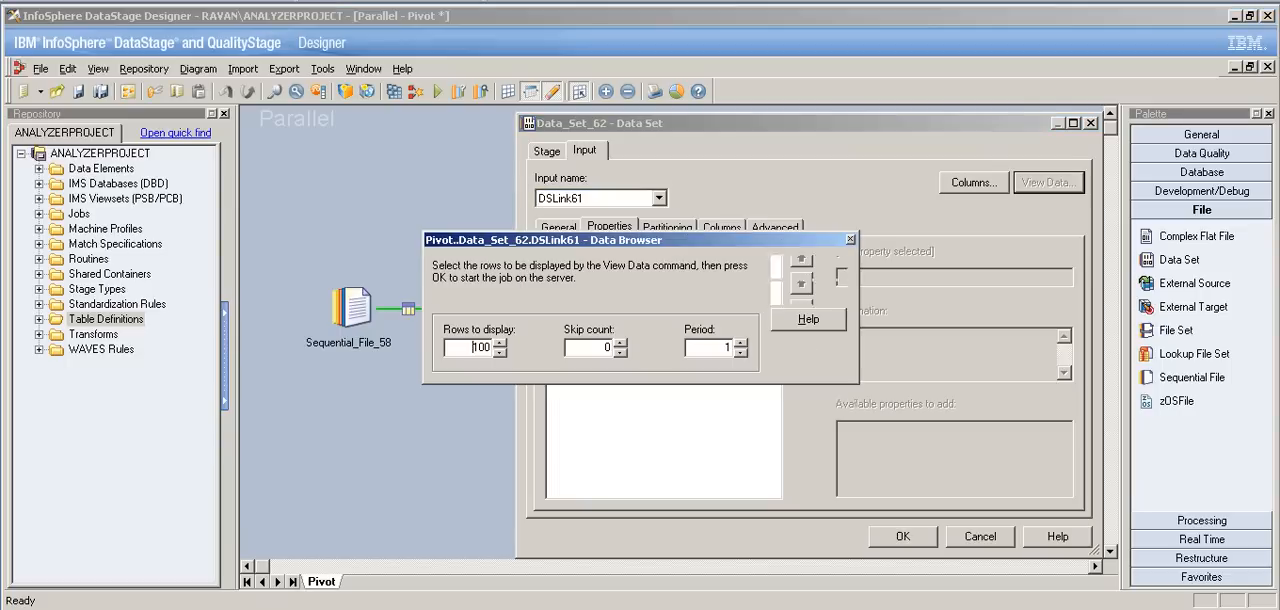
pyautogui.press('Return')
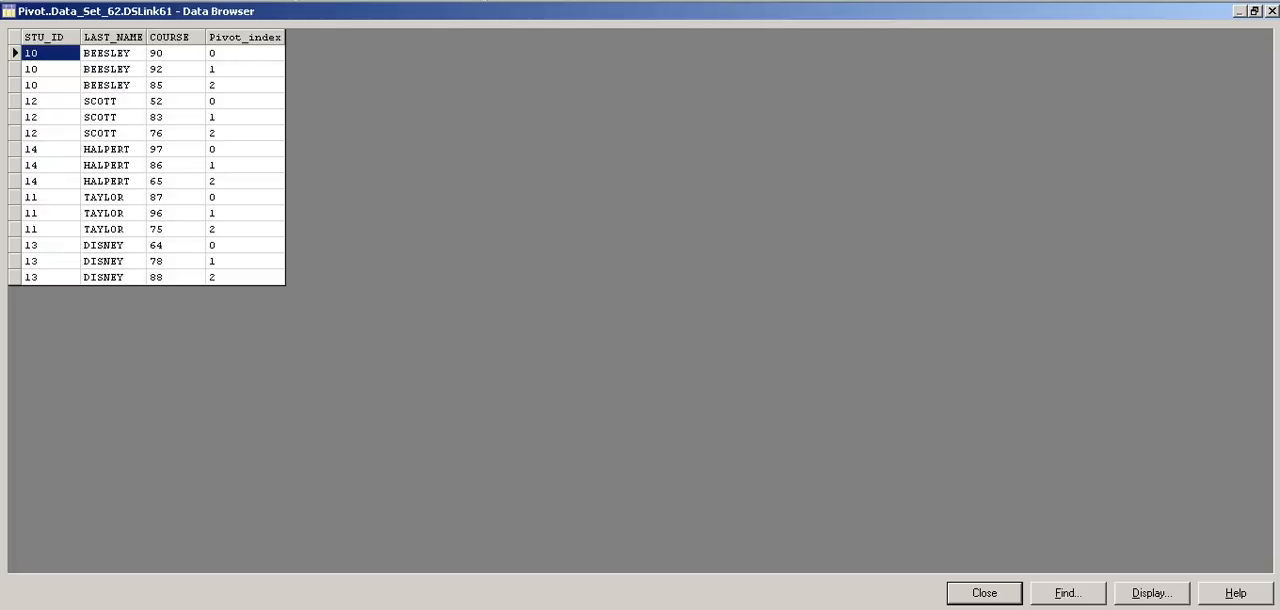
# Step: Examine the pivoted COURSE values of the first two students row by row in the output data
pyautogui.click(174, 53)
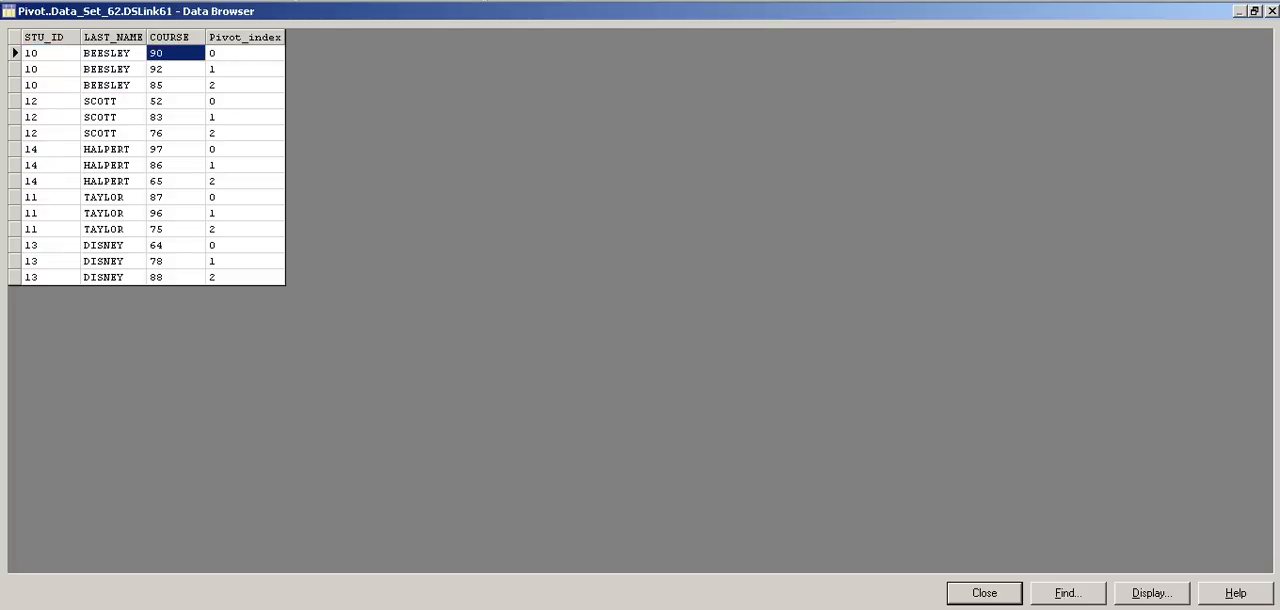
pyautogui.click(174, 69)
pyautogui.click(174, 85)
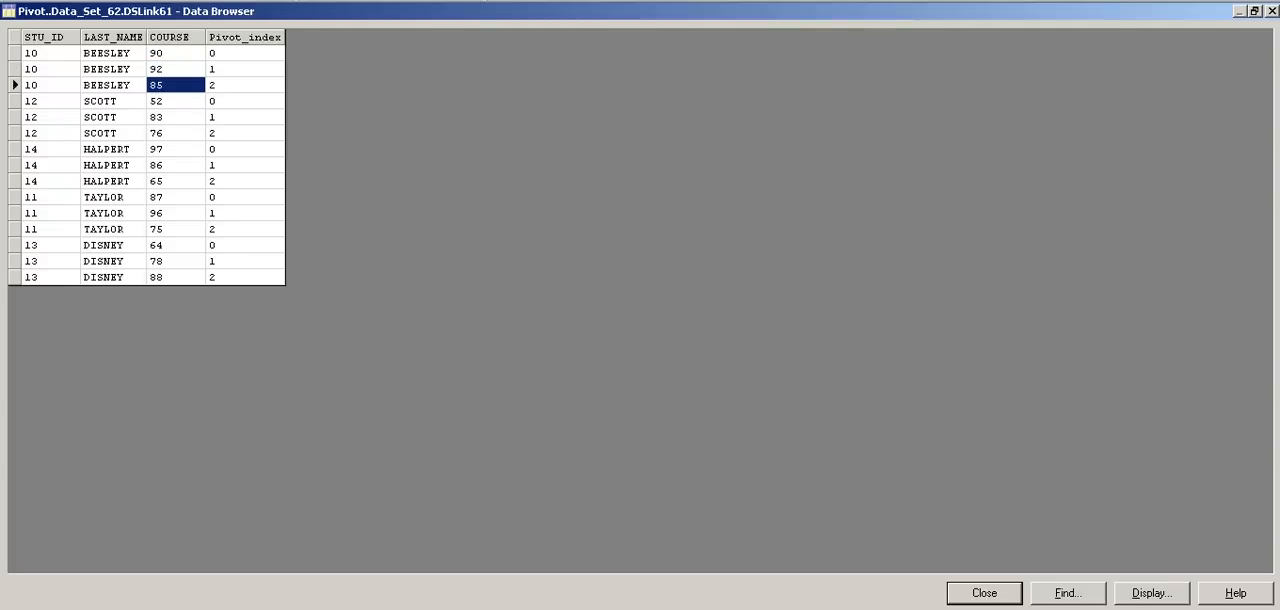
pyautogui.click(174, 101)
pyautogui.click(174, 117)
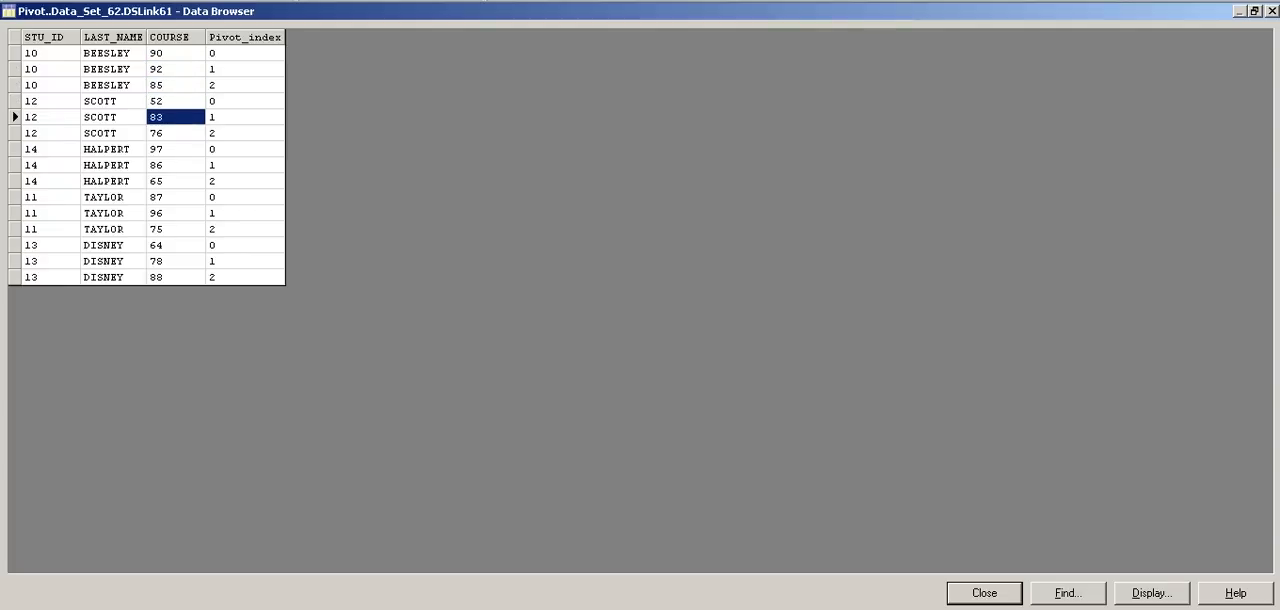
pyautogui.click(174, 133)
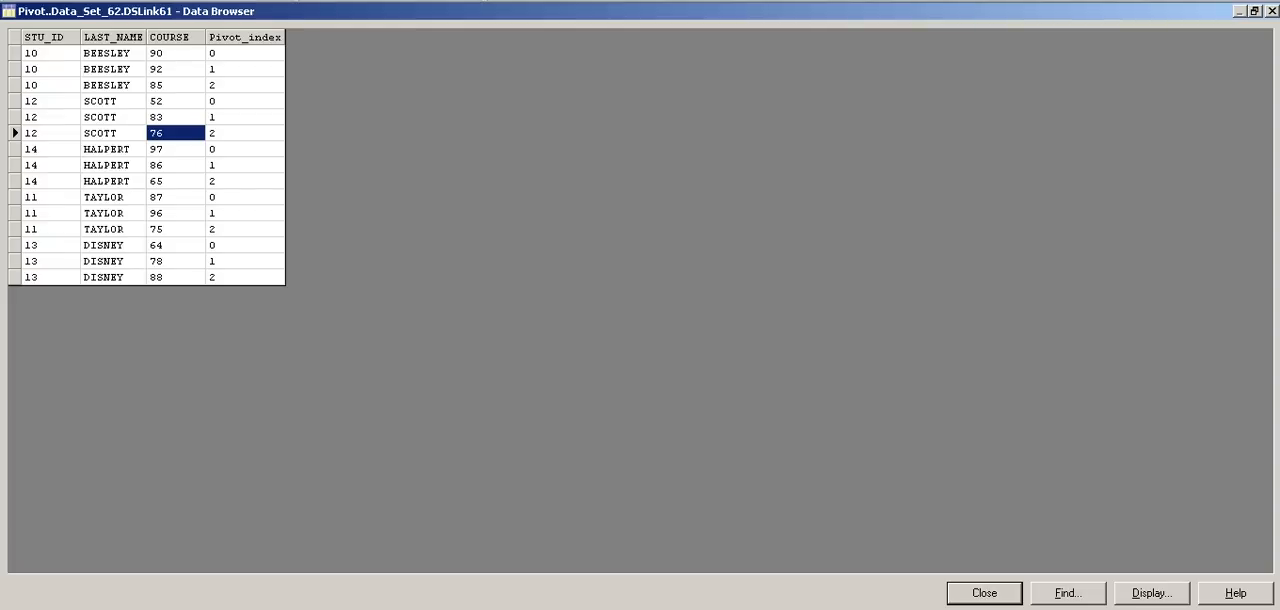
pyautogui.click(174, 53)
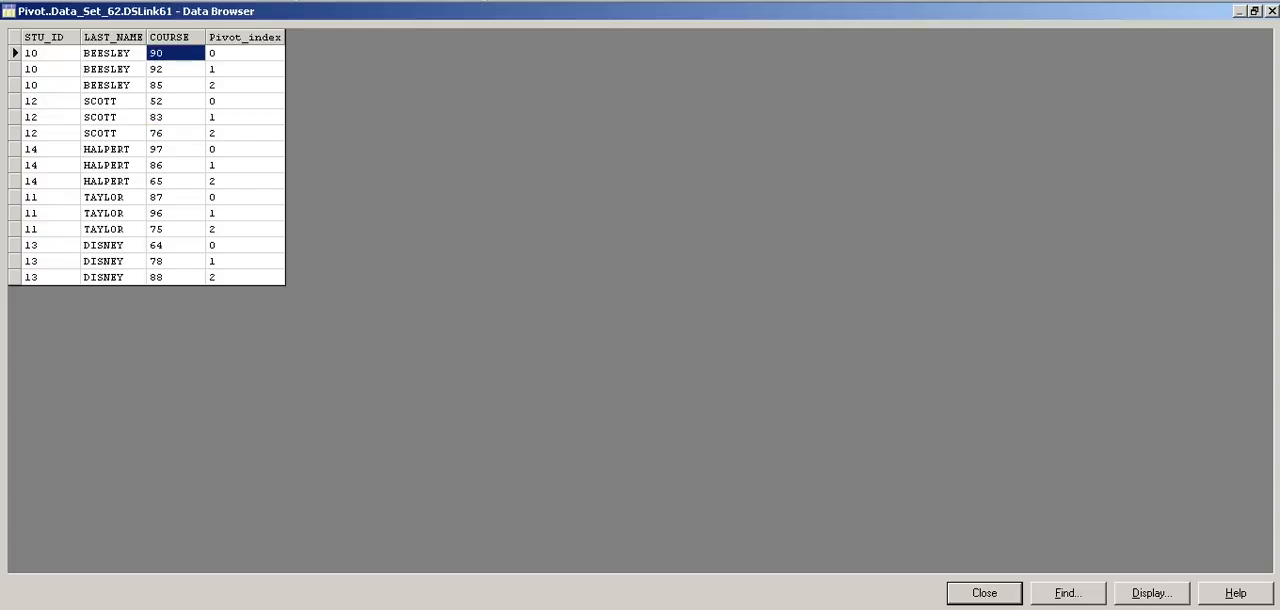
pyautogui.click(174, 69)
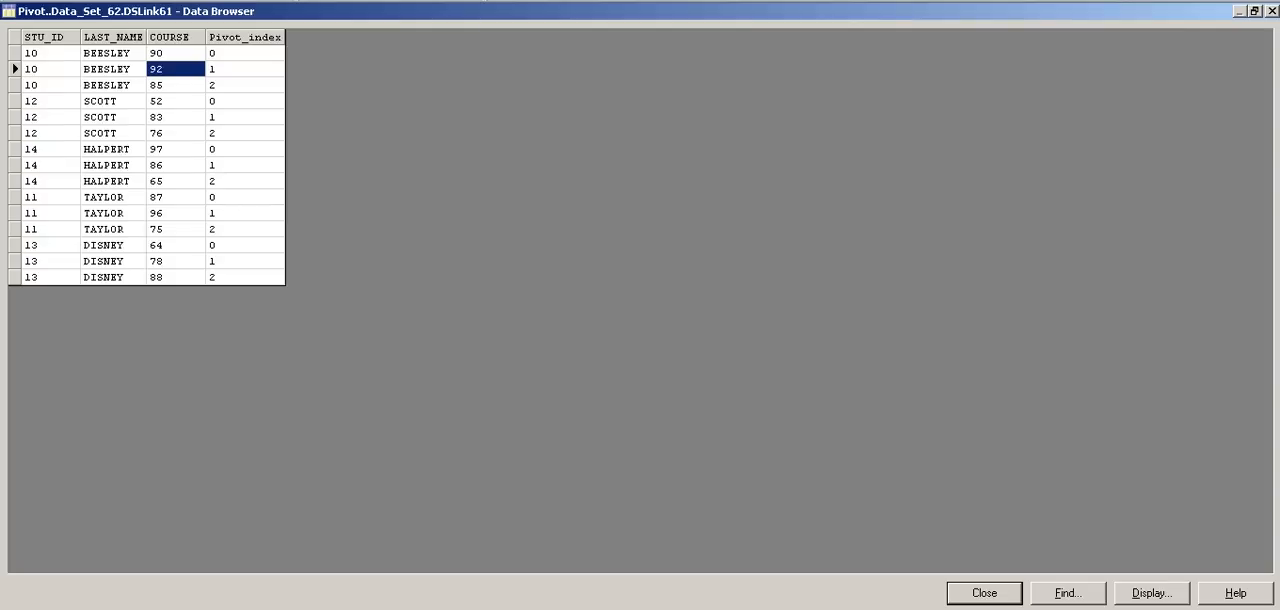
# Step: Compare the Pivot_index values with the STU_ID and COURSE values of the first student's rows, and close the data view
pyautogui.click(244, 53)
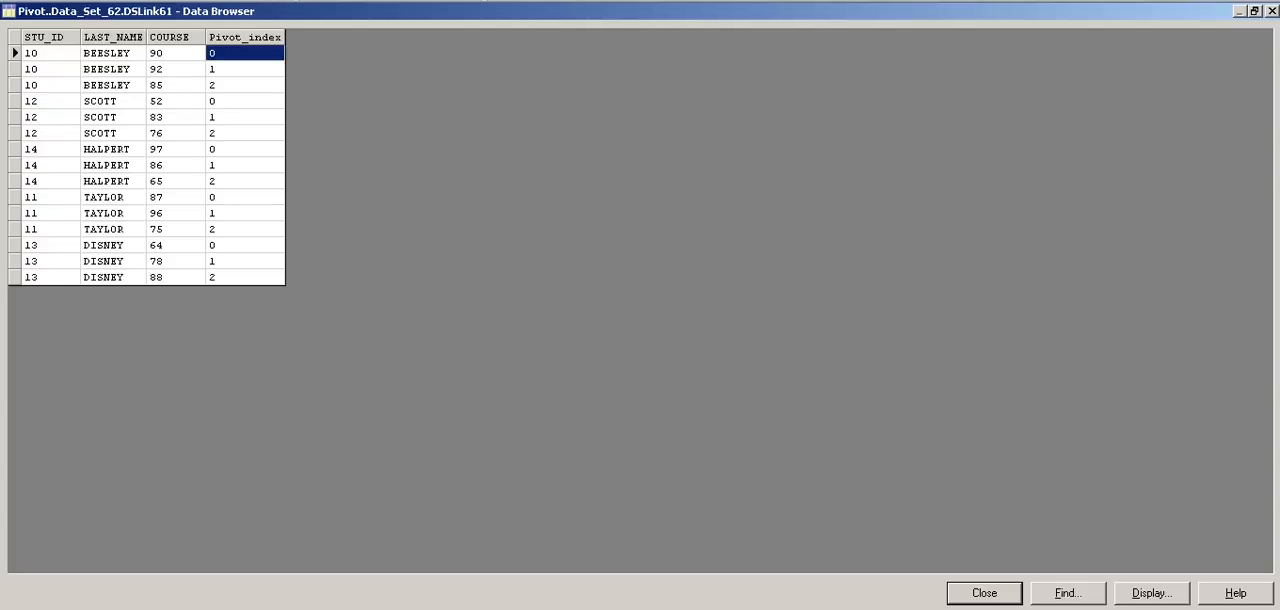
pyautogui.click(50, 53)
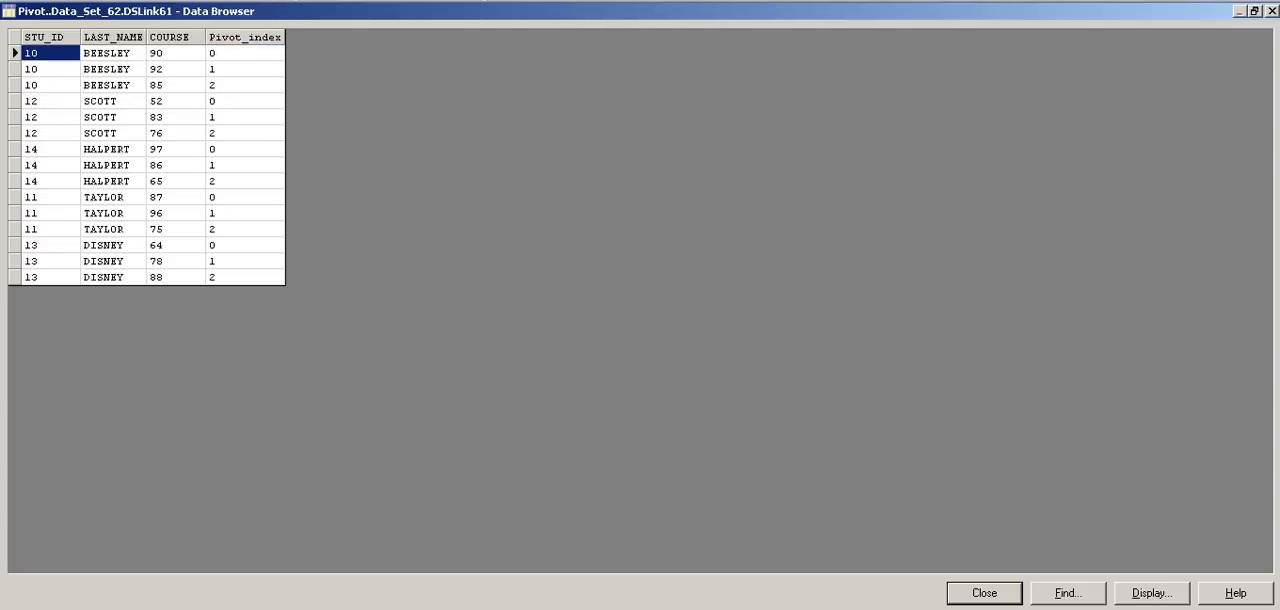
pyautogui.click(113, 53)
pyautogui.click(175, 53)
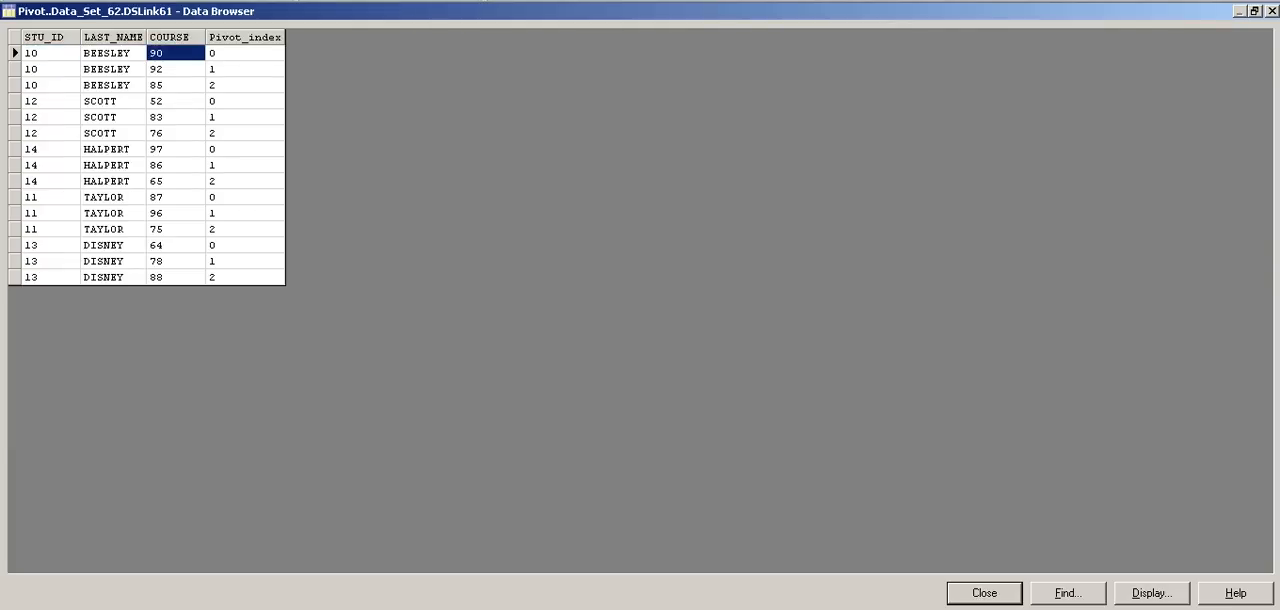
pyautogui.click(50, 53)
pyautogui.click(50, 69)
pyautogui.click(50, 85)
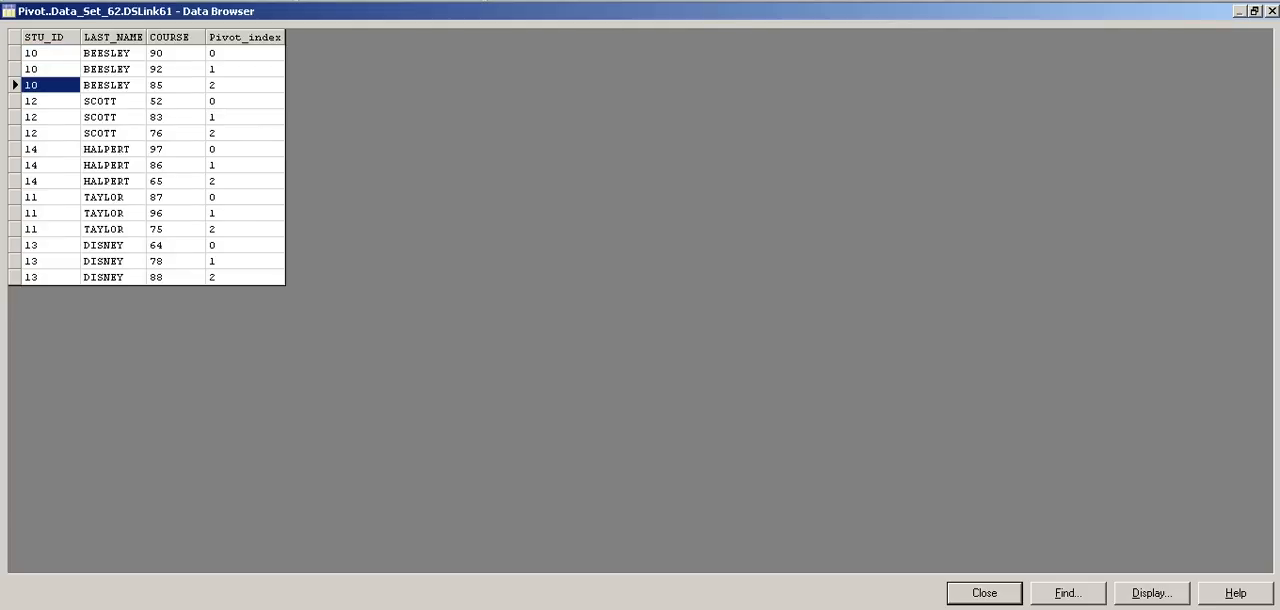
pyautogui.click(50, 69)
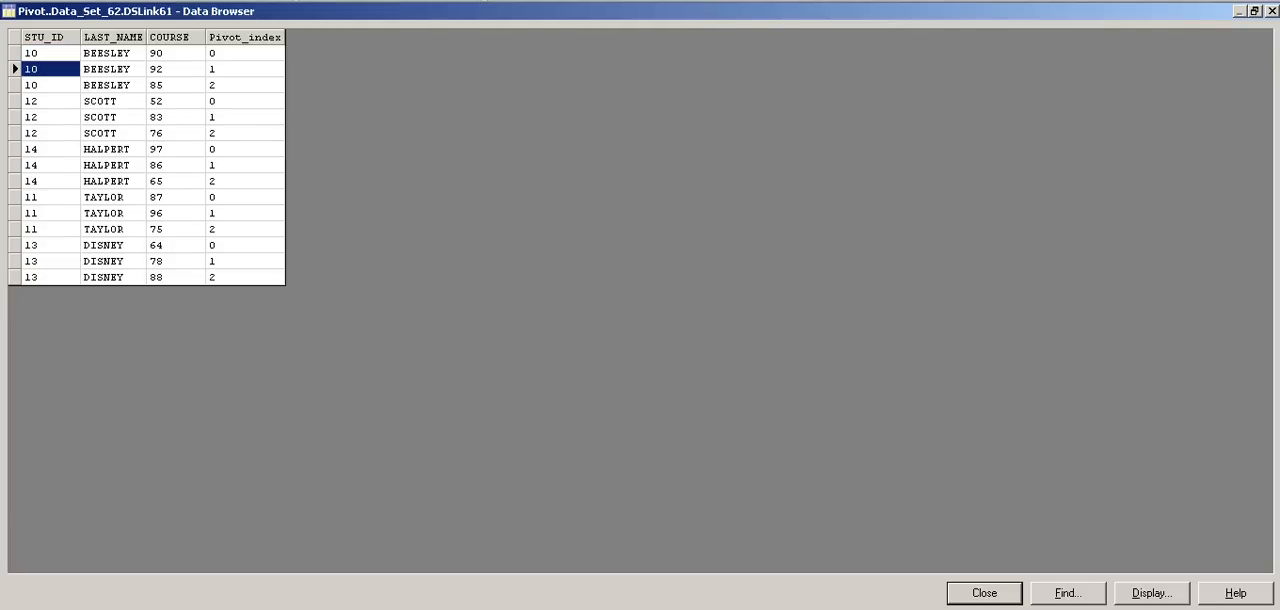
pyautogui.click(243, 53)
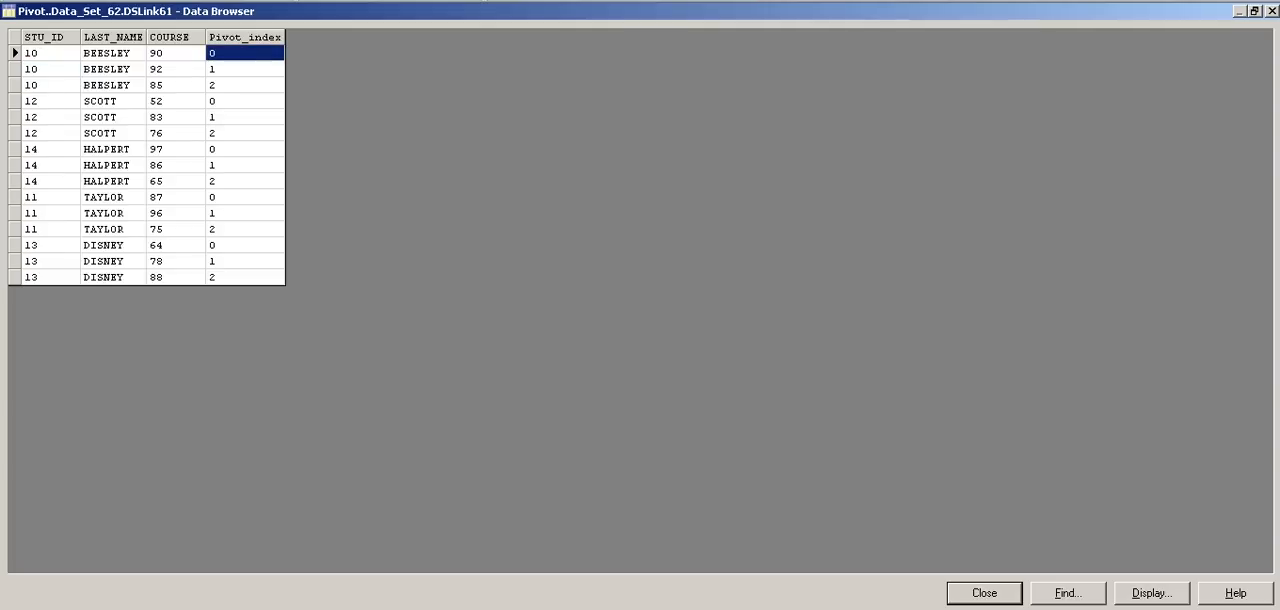
pyautogui.click(244, 69)
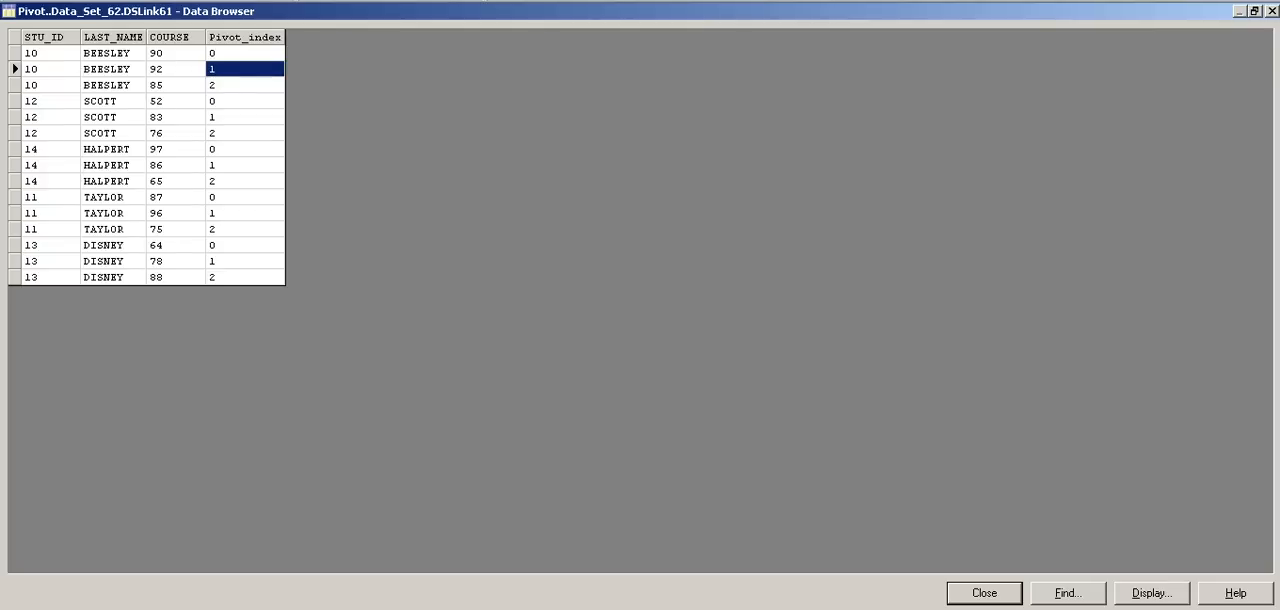
pyautogui.click(244, 85)
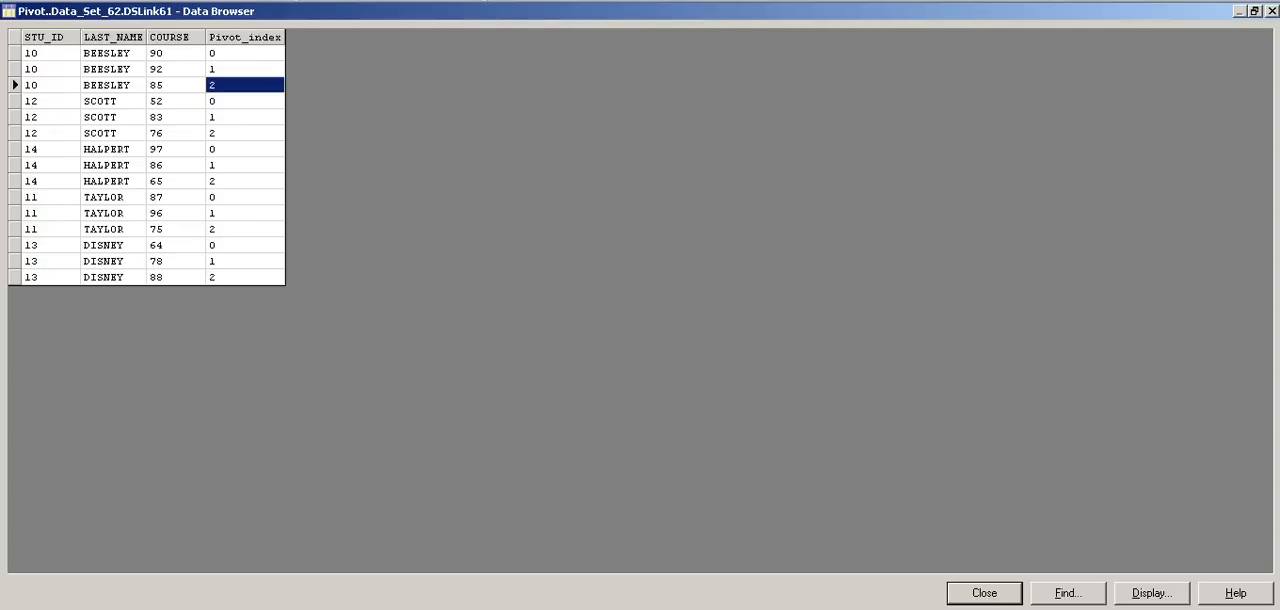
pyautogui.press('Escape')
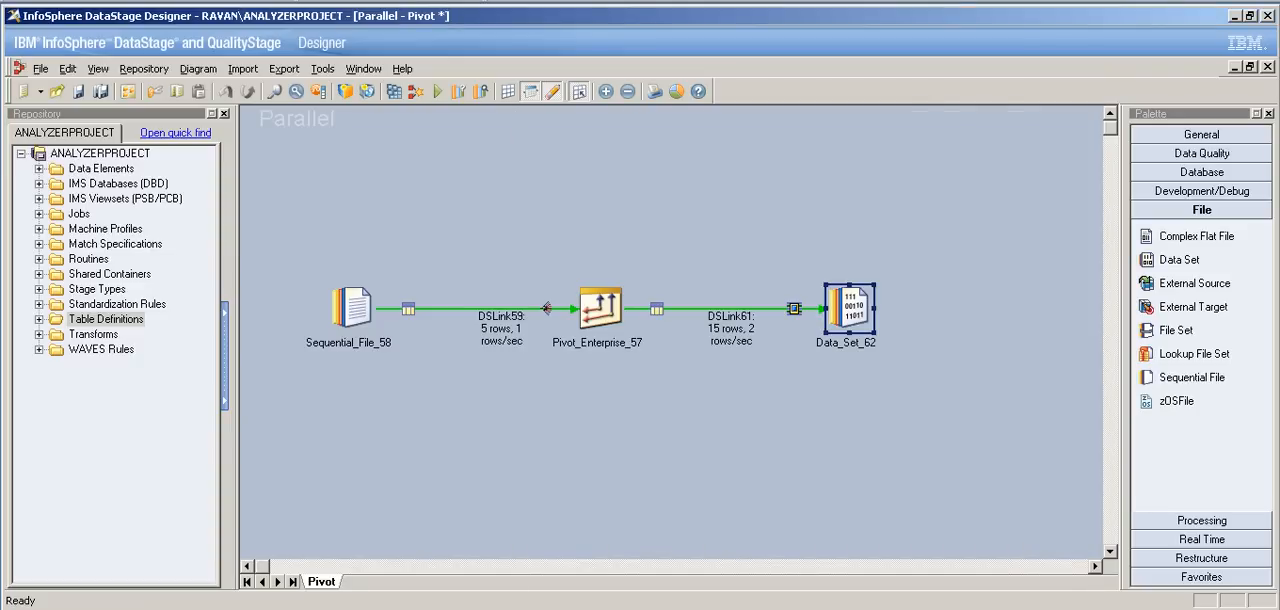
# Step: Check the source properties of Sequential_File_58, and examine the contents of the Vertical_Pivot text file from the DS_Practice folder in Notepad
pyautogui.doubleClick(307, 342)
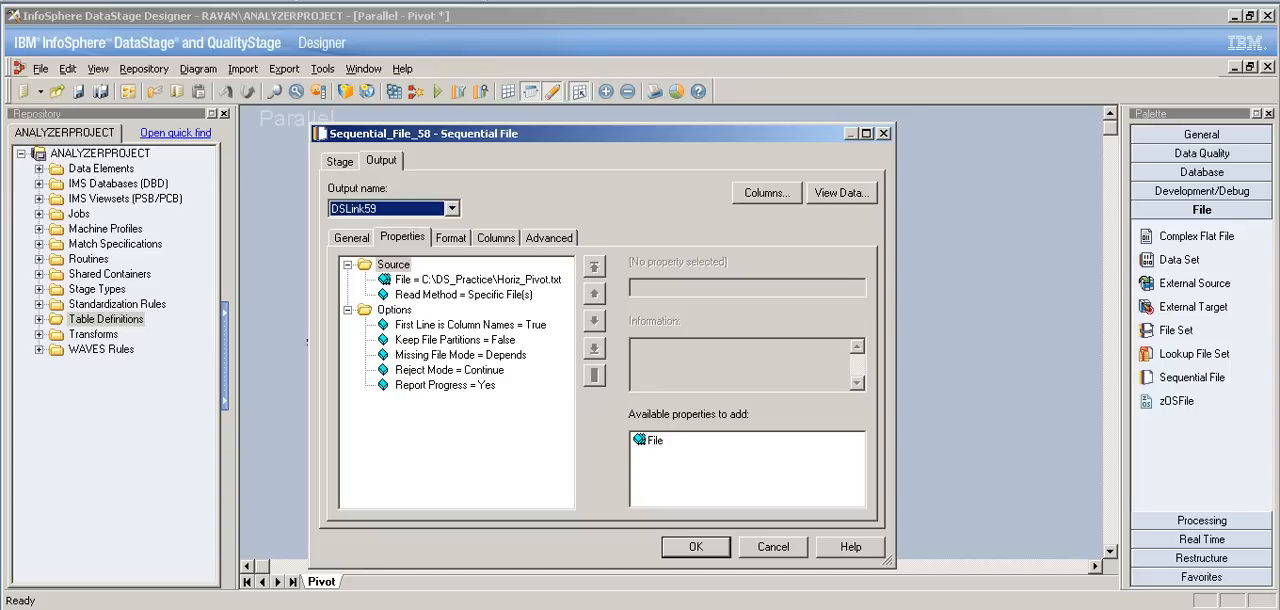
pyautogui.press('Return')
pyautogui.click(300, 605)
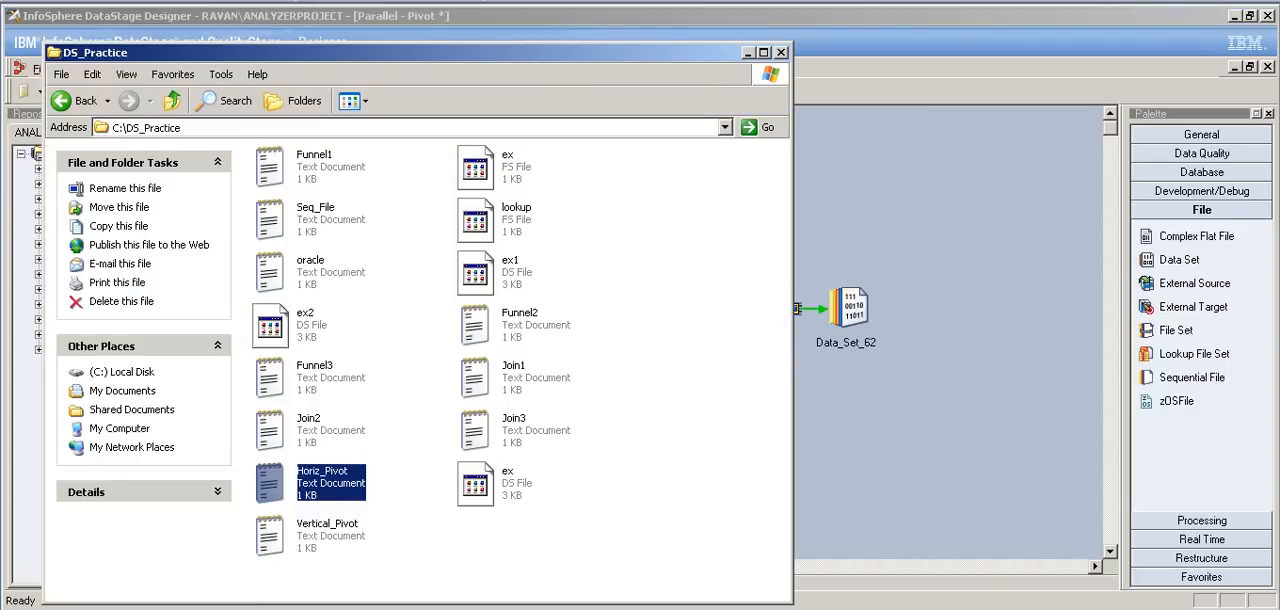
pyautogui.doubleClick(327, 530)
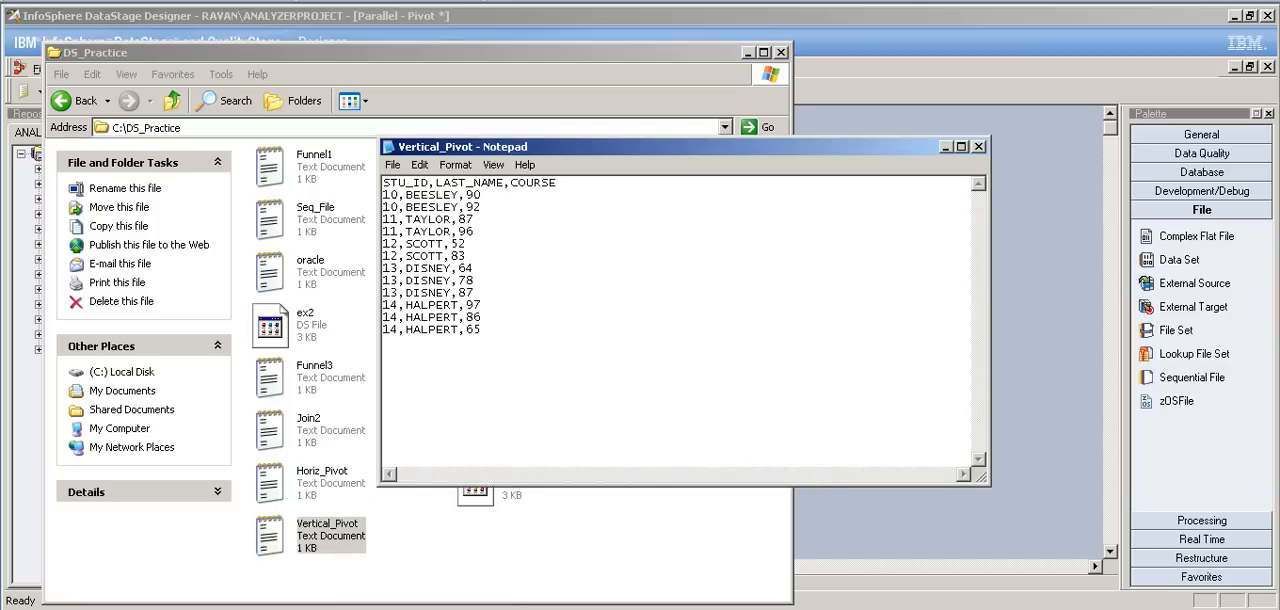
pyautogui.moveTo(483, 331); pyautogui.dragTo(383, 183)
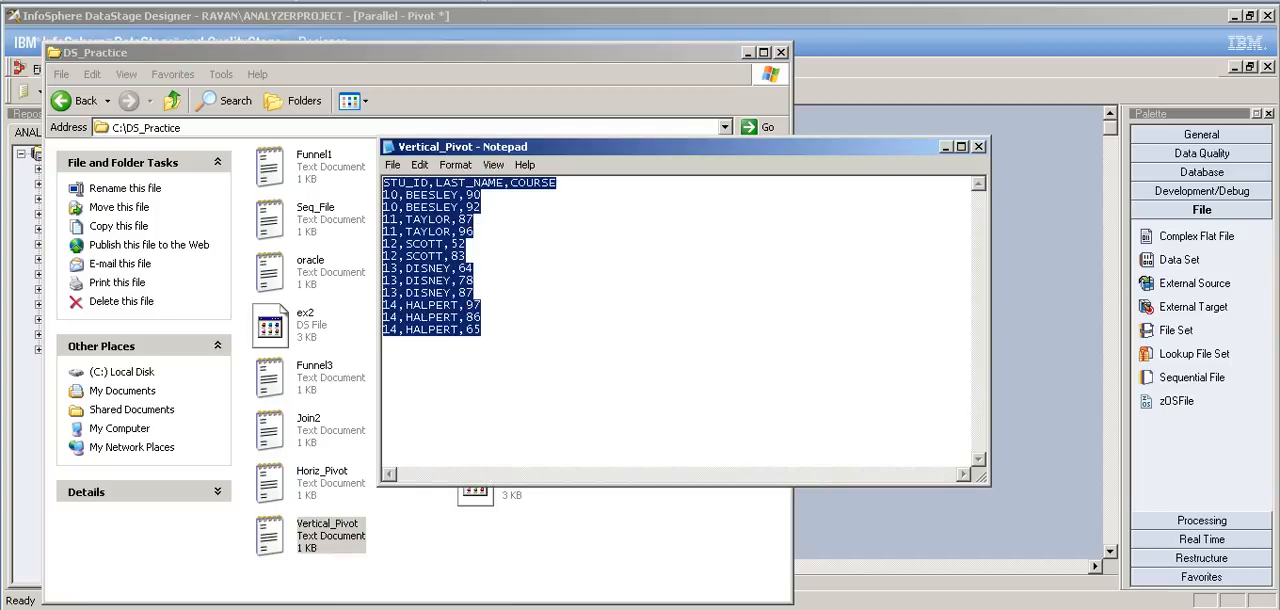
# Step: Examine the STU_ID, LAST_NAME and COURSE records of the Vertical_Pivot text file, and return to the Pivot job
pyautogui.click(483, 330)
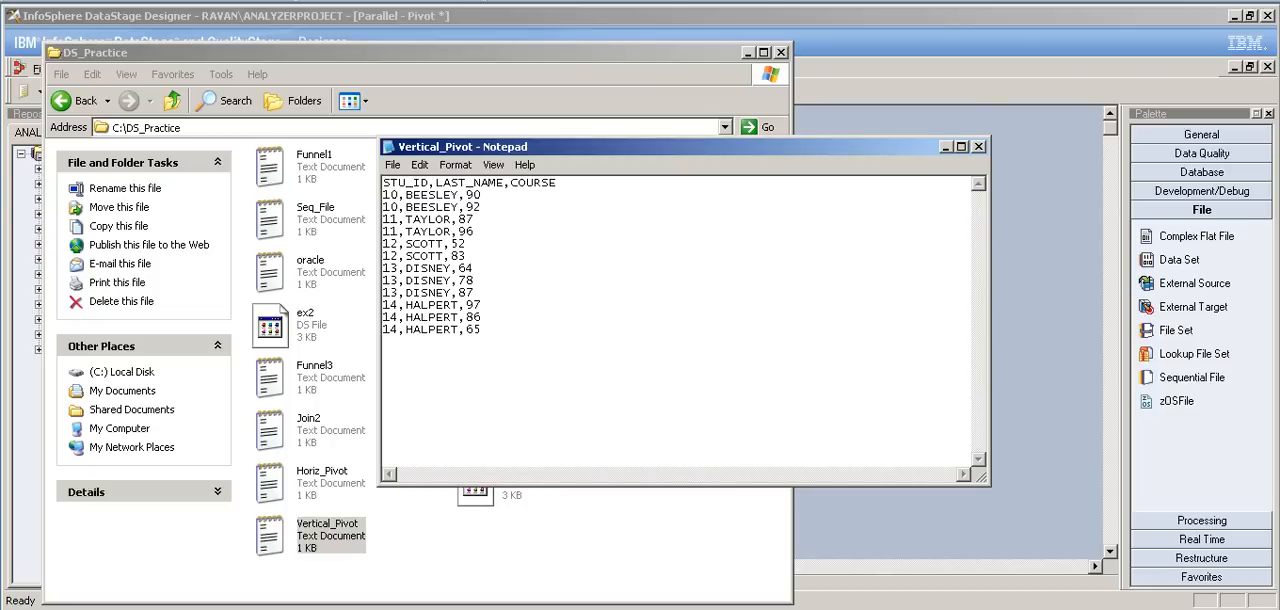
pyautogui.click(747, 53)
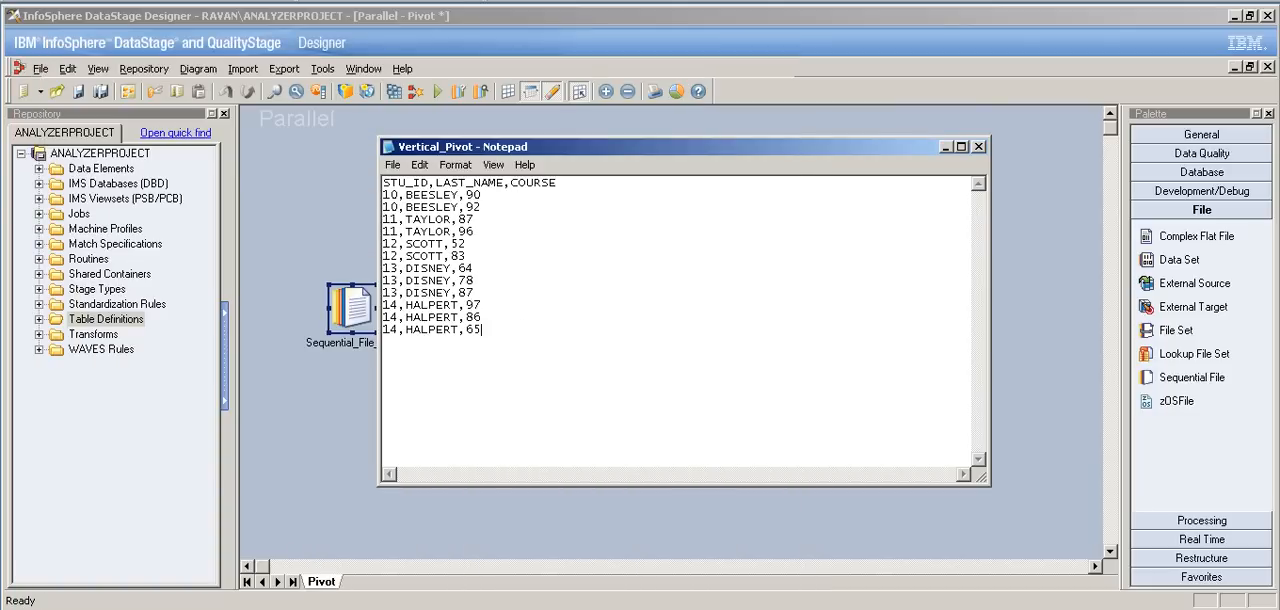
pyautogui.click(946, 147)
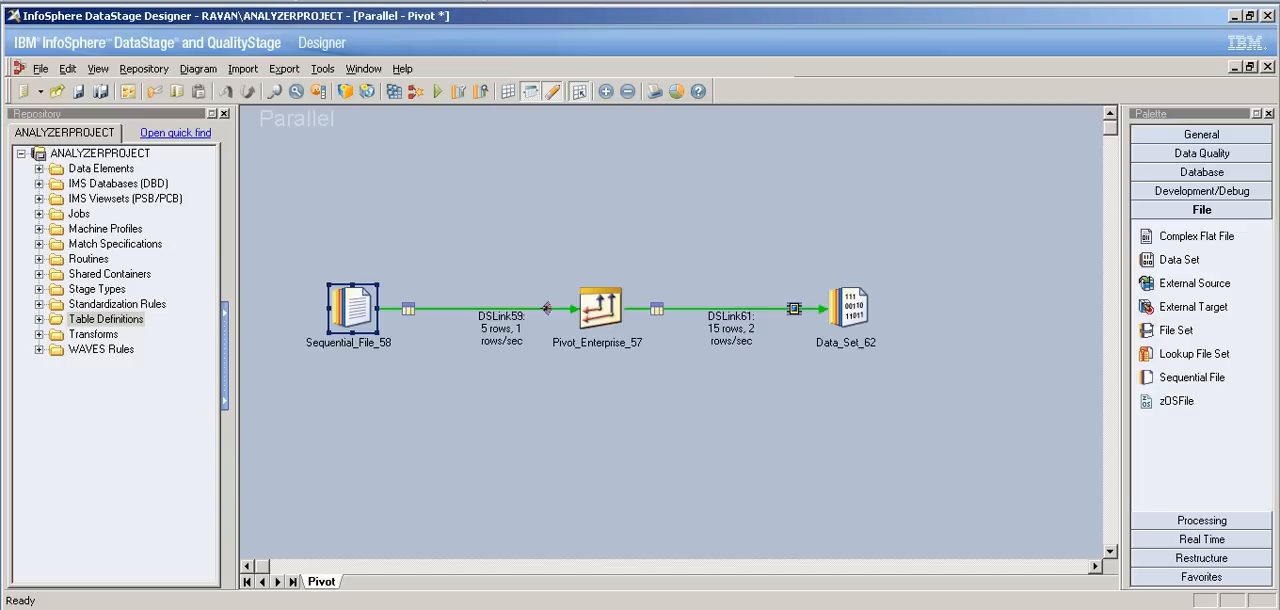
pyautogui.click(287, 609)
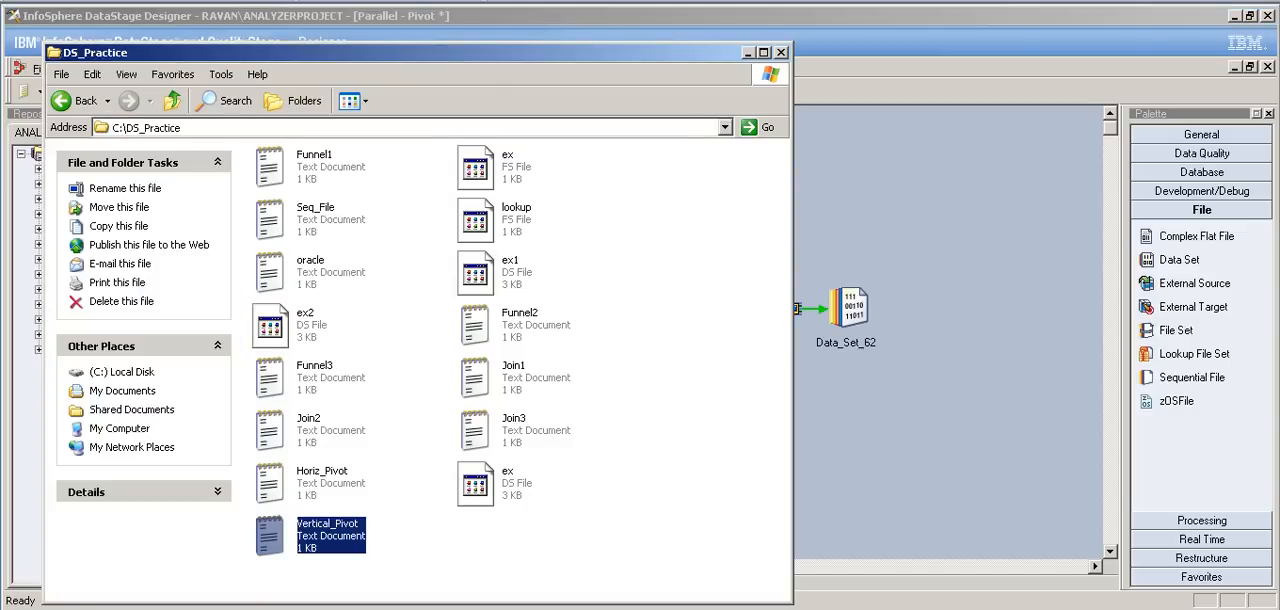
pyautogui.click(430, 609)
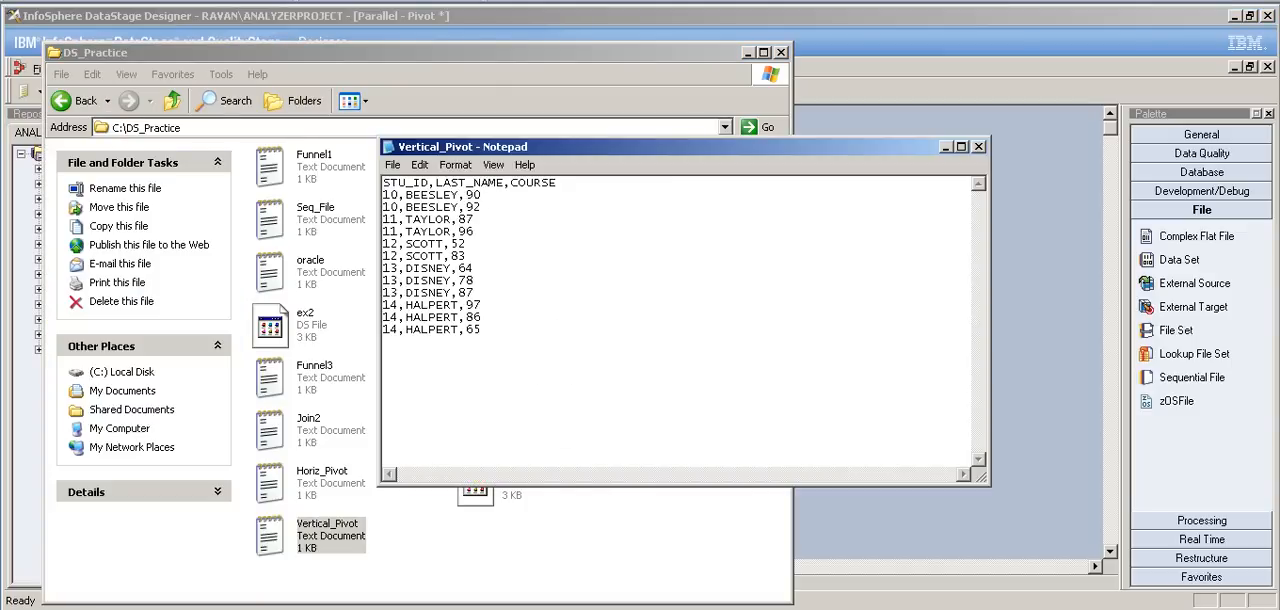
pyautogui.hotkey('ctrl', 'a')
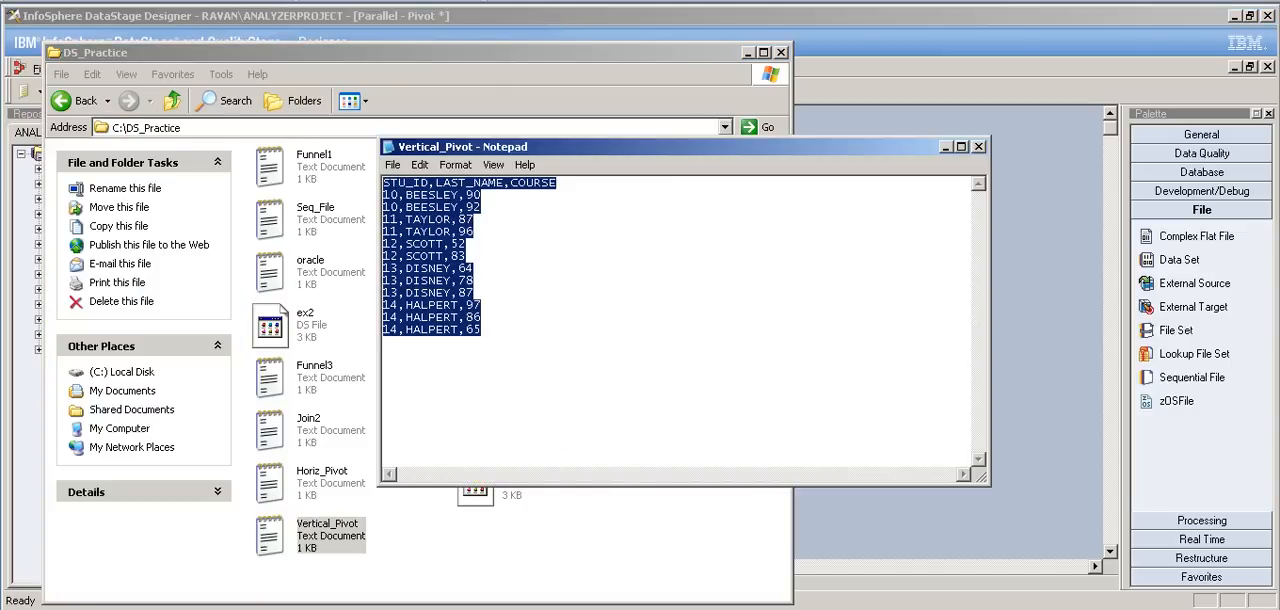
pyautogui.click(747, 53)
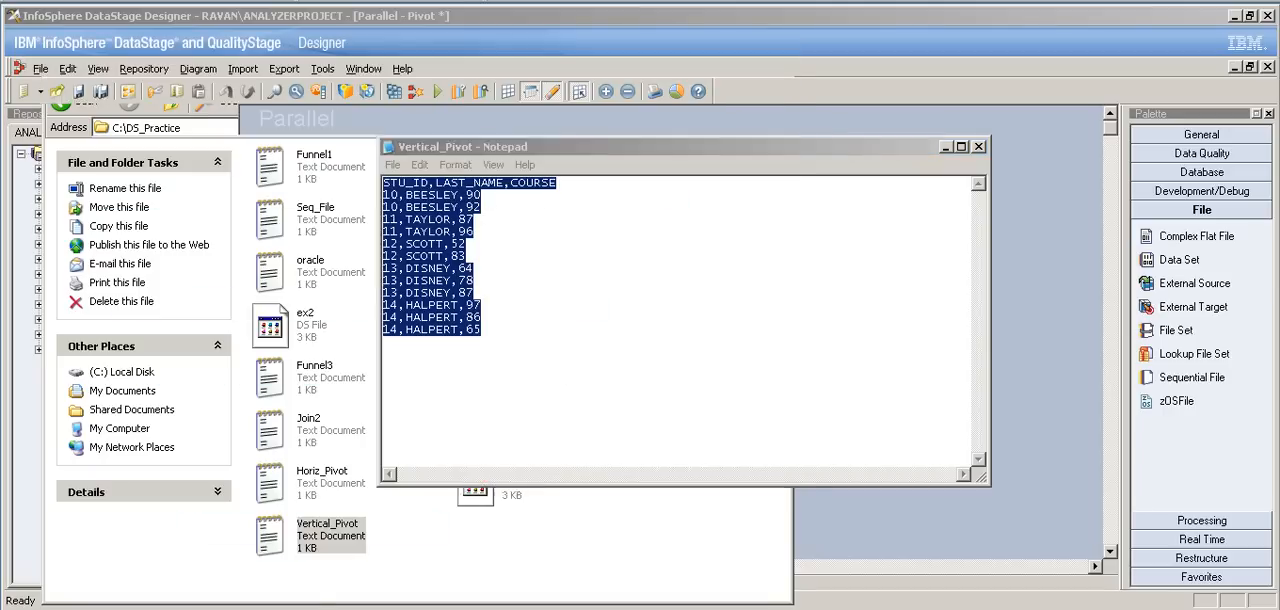
pyautogui.click(945, 146)
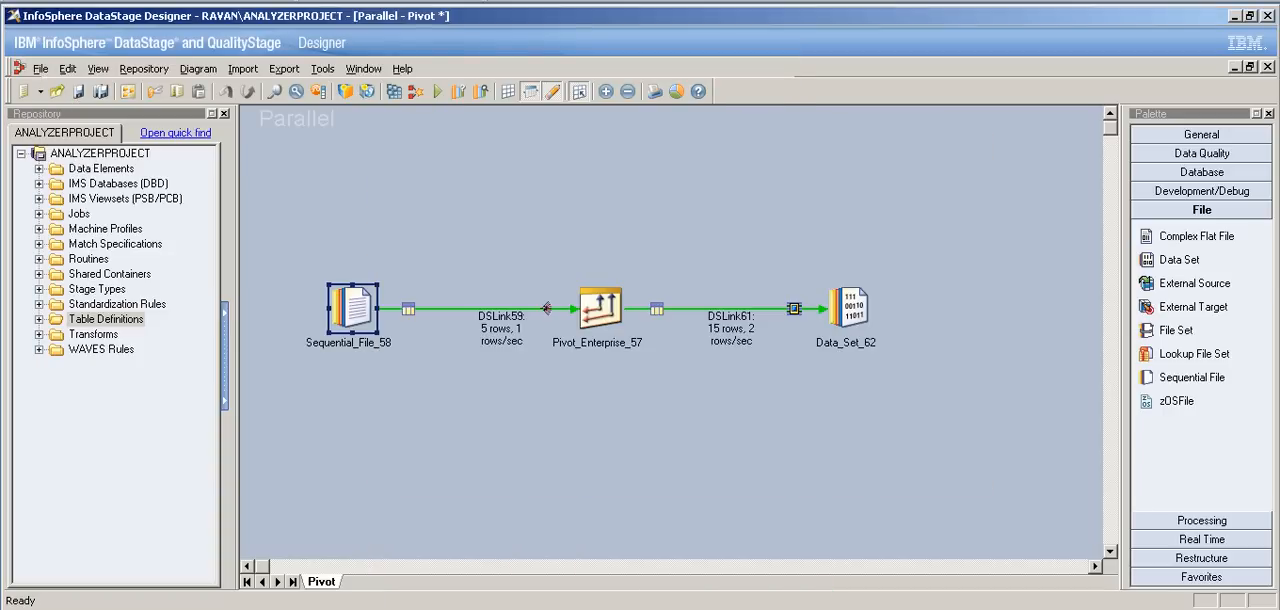
# Step: View the data of Data_Set_62 and place the Vertical_Pivot text file beside its rows for comparison
pyautogui.doubleClick(850, 308)
pyautogui.click(1047, 182)
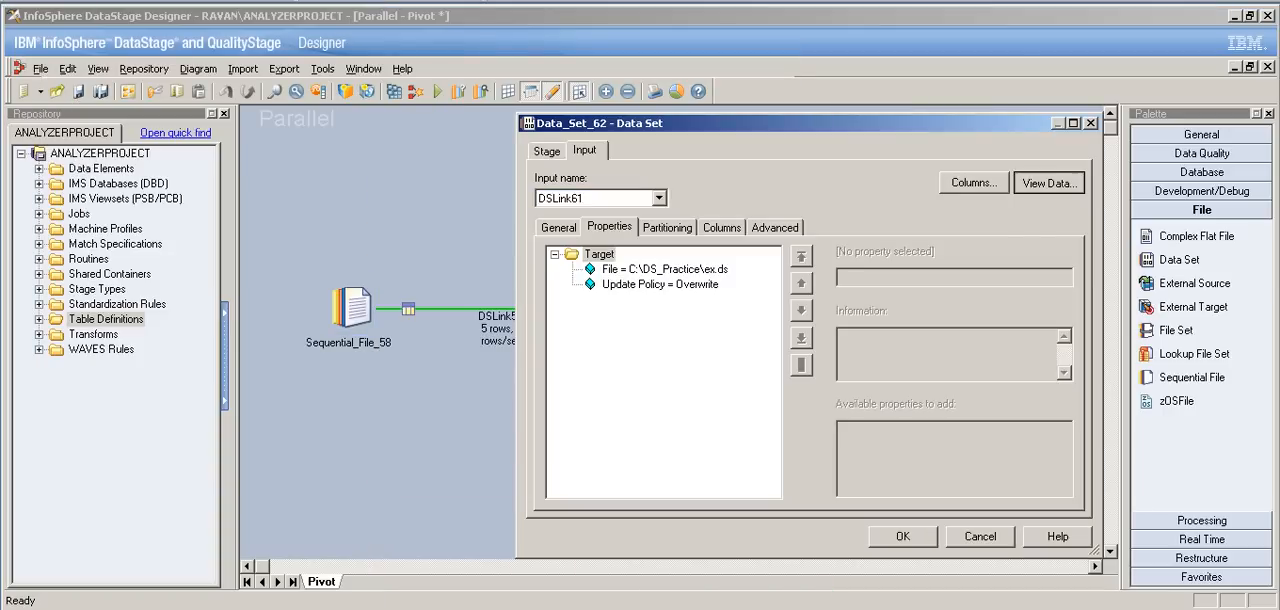
pyautogui.press('Return')
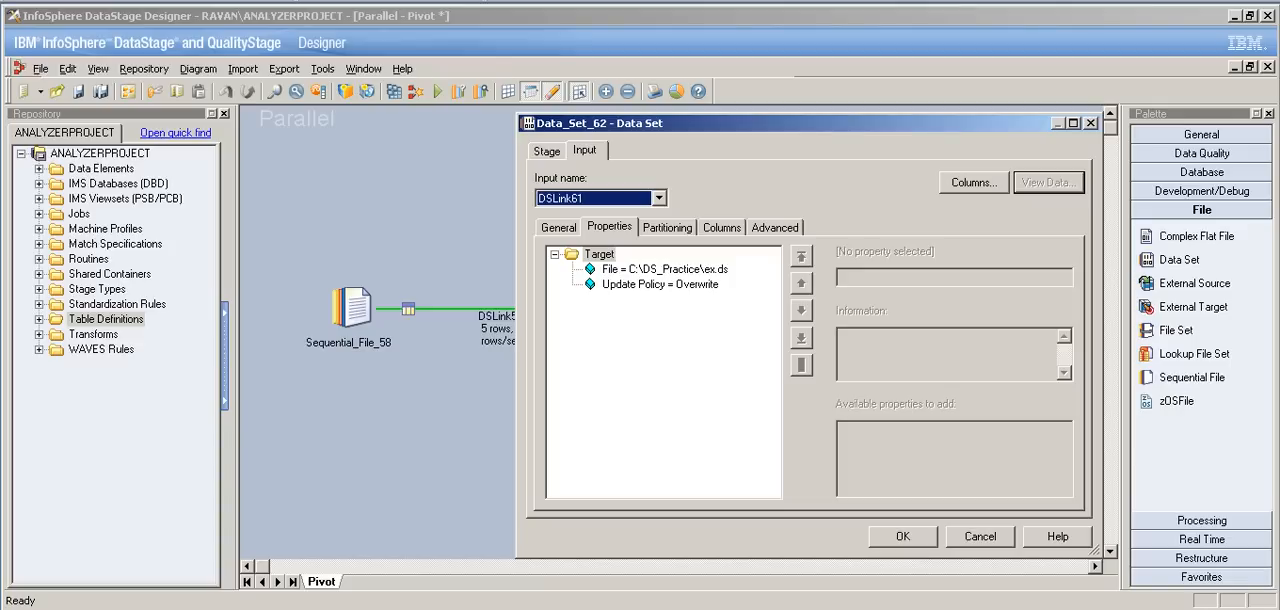
pyautogui.hotkey('alt', 'Tab')
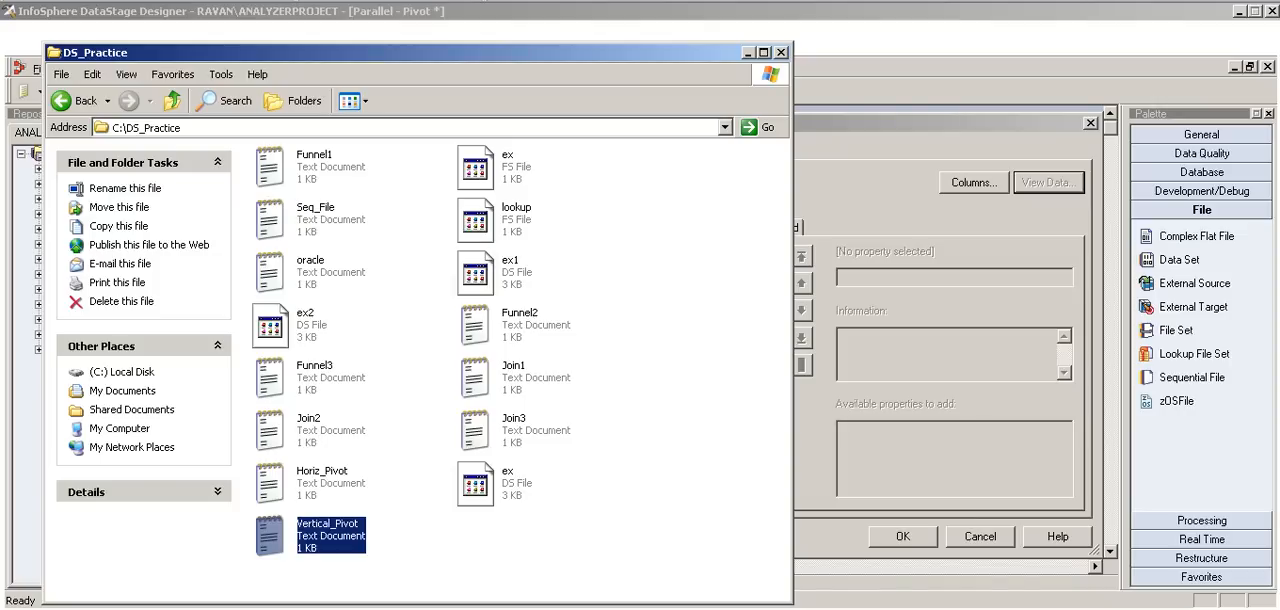
pyautogui.press('Return')
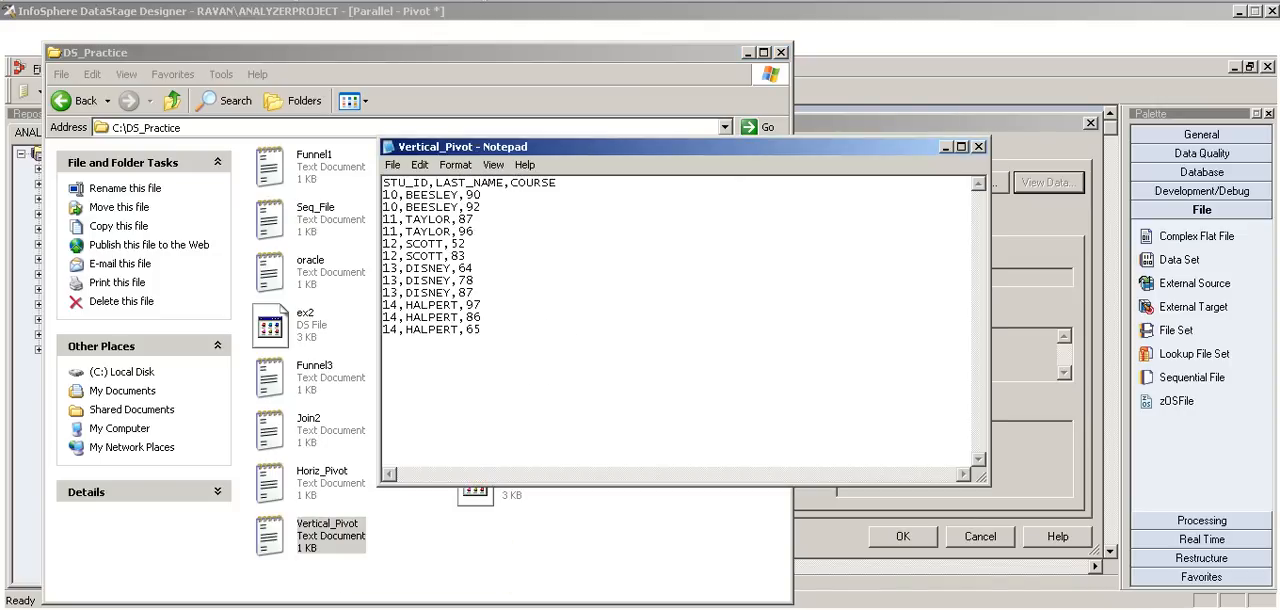
pyautogui.click(747, 53)
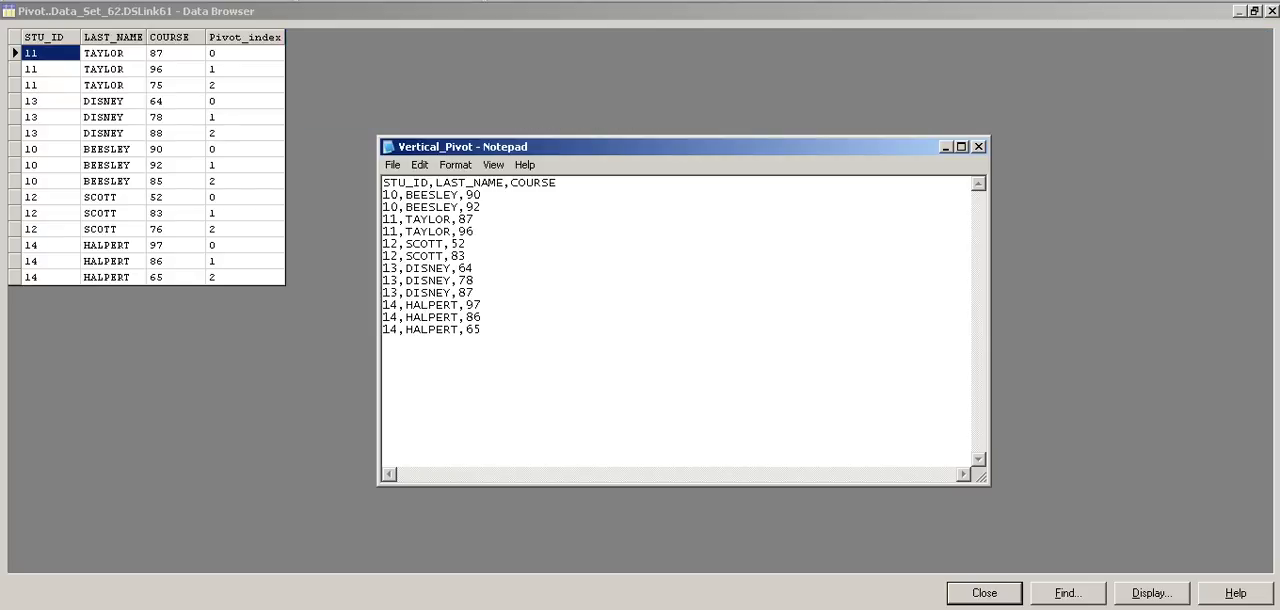
pyautogui.moveTo(620, 147); pyautogui.dragTo(524, 44)
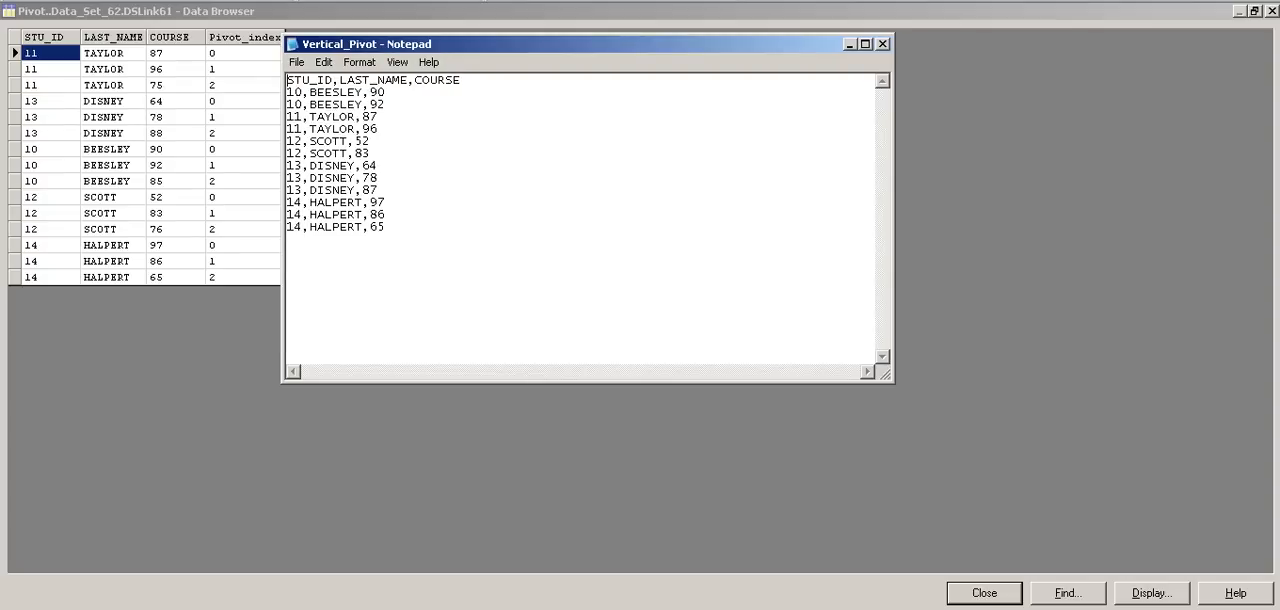
# Step: Compare the first student's two records in Vertical_Pivot with the pivoted output, and close the data view and the data set properties
pyautogui.moveTo(386, 105); pyautogui.dragTo(288, 92)
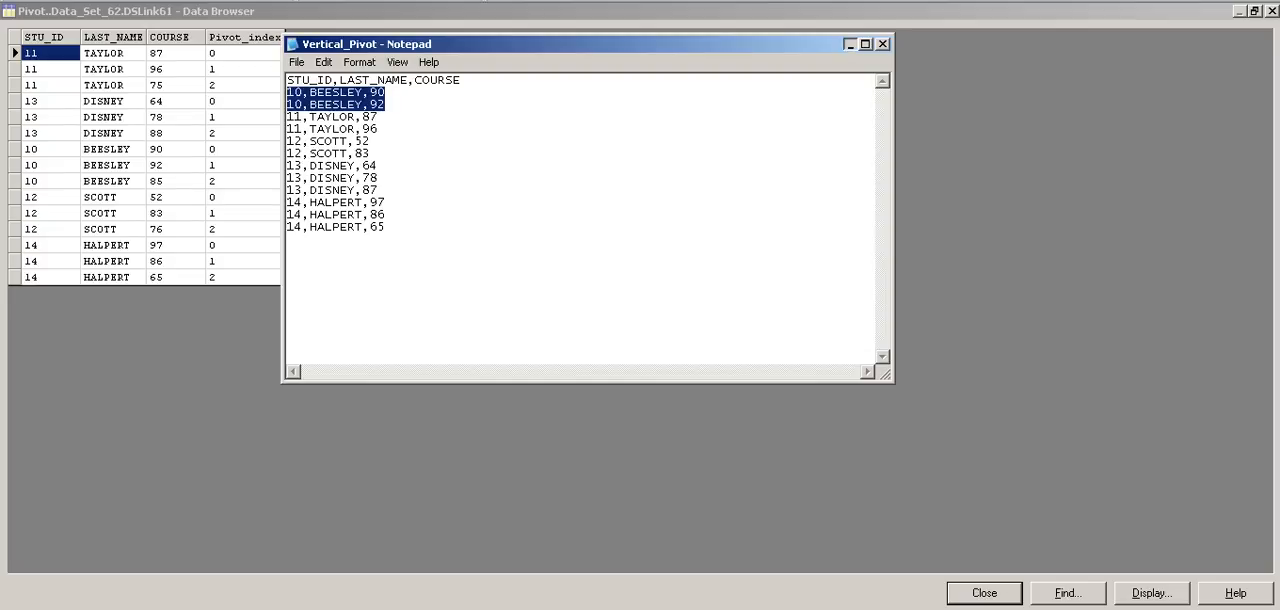
pyautogui.click(849, 44)
pyautogui.click(985, 593)
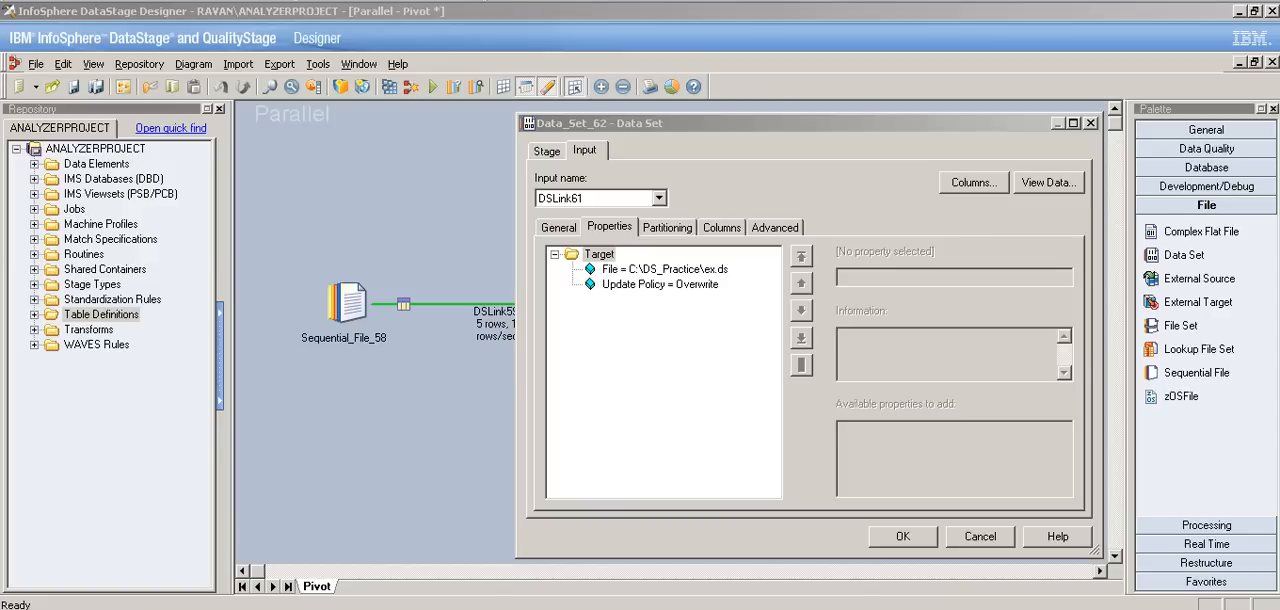
pyautogui.click(980, 536)
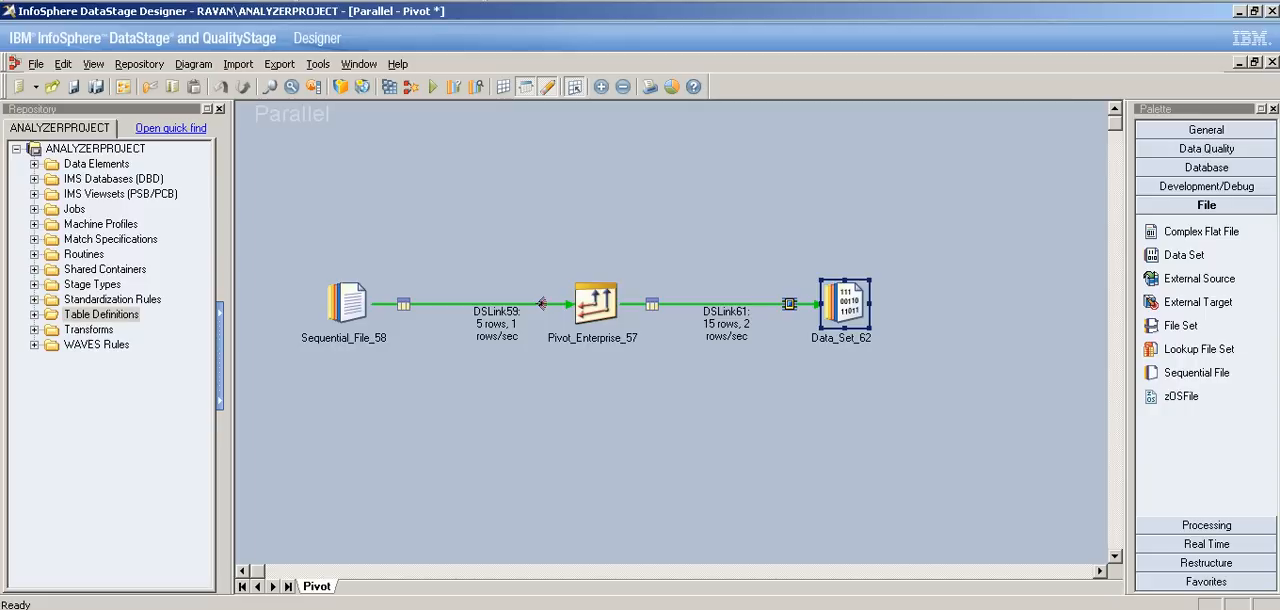
# Step: Review the Vertical_Pivot records once more and close both open copies of the text file
pyautogui.click(880, 609)
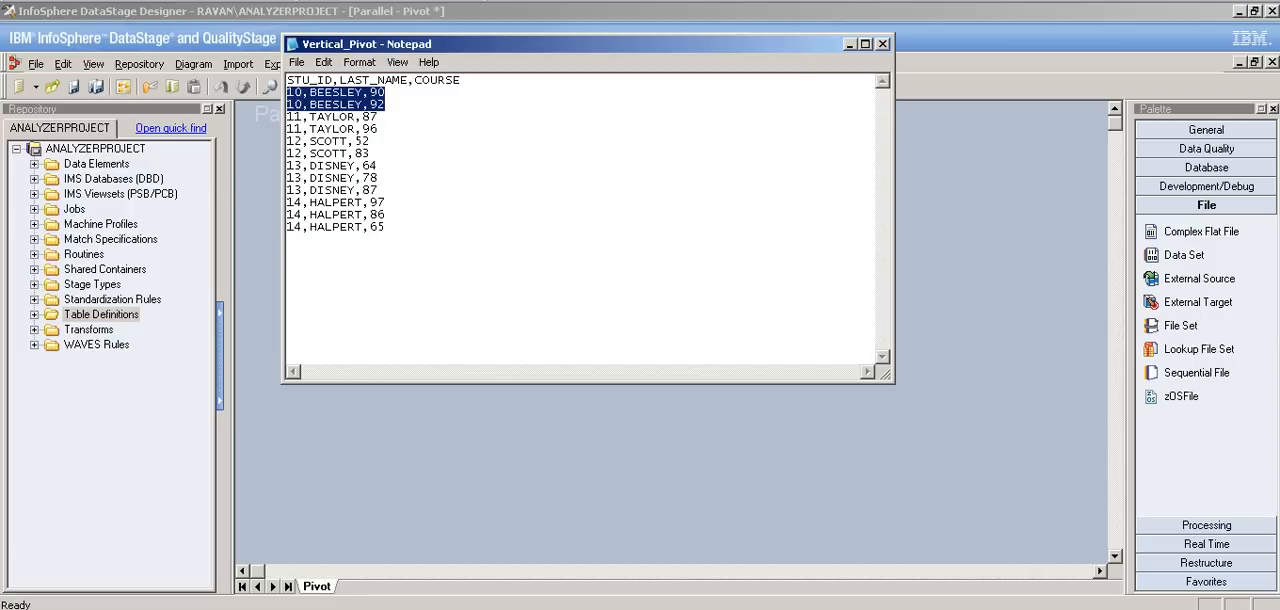
pyautogui.click(387, 215)
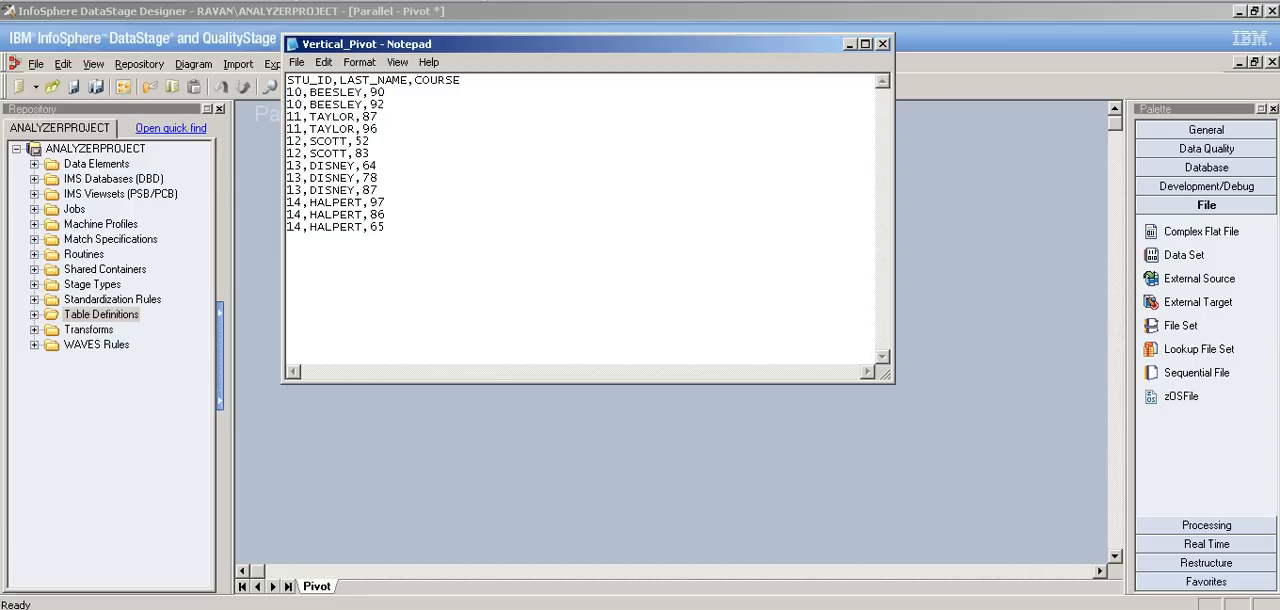
pyautogui.click(882, 44)
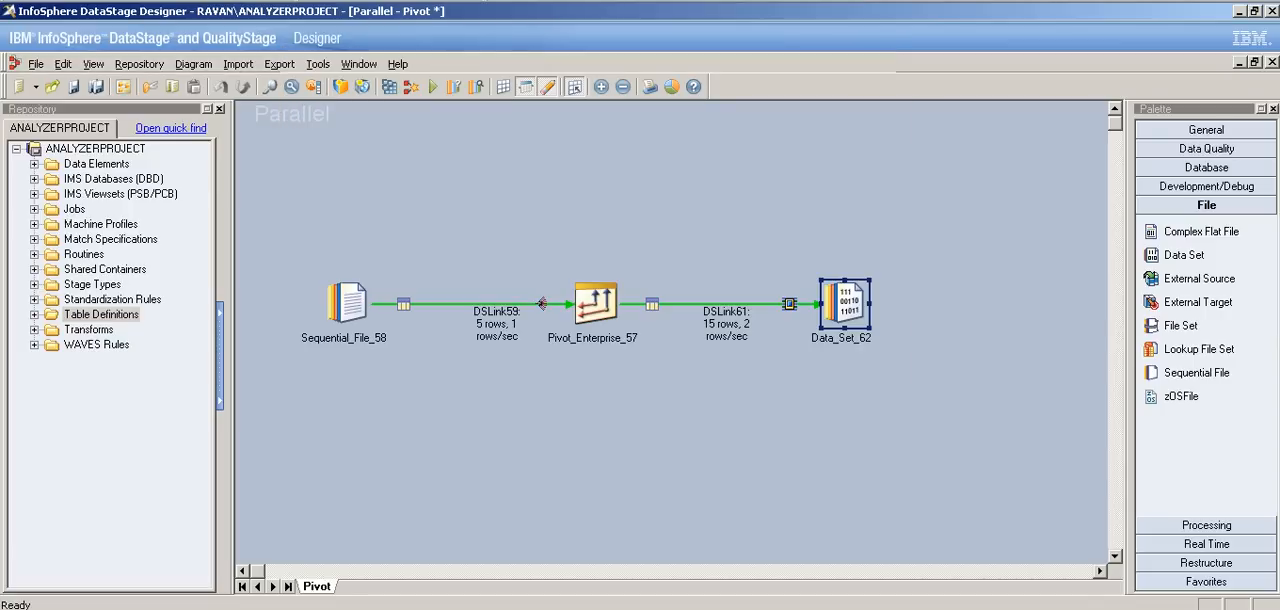
pyautogui.hotkey('alt', 'Tab')
pyautogui.hotkey('ctrl', 'a')
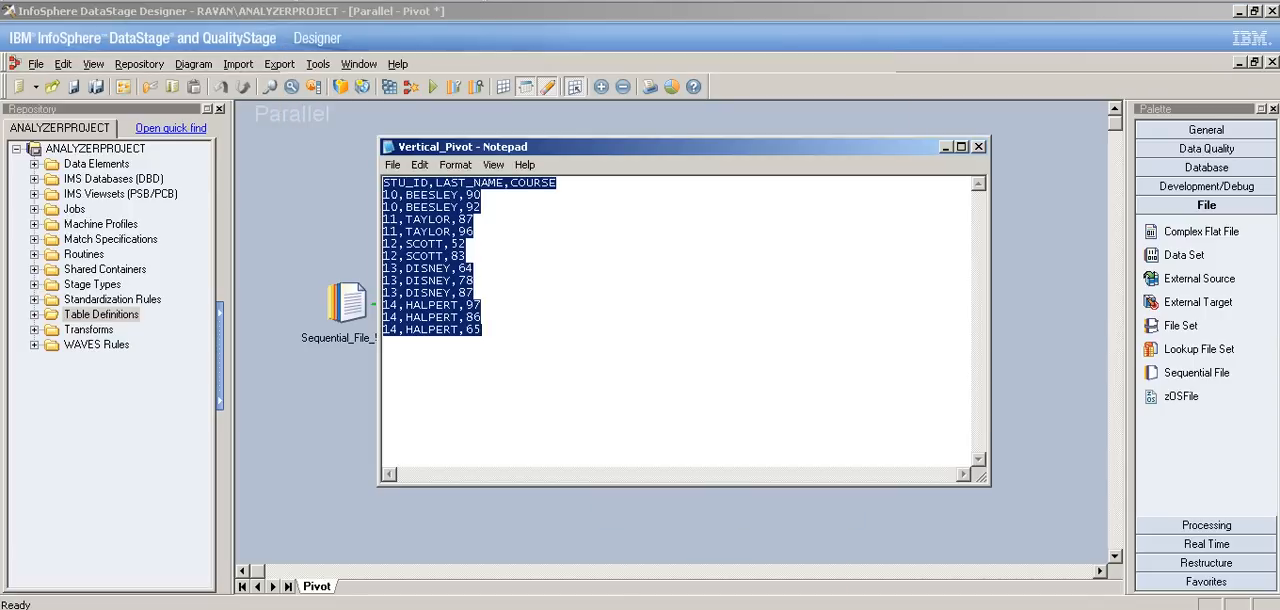
pyautogui.hotkey('alt', 'Tab')
pyautogui.hotkey('alt', 'Tab')
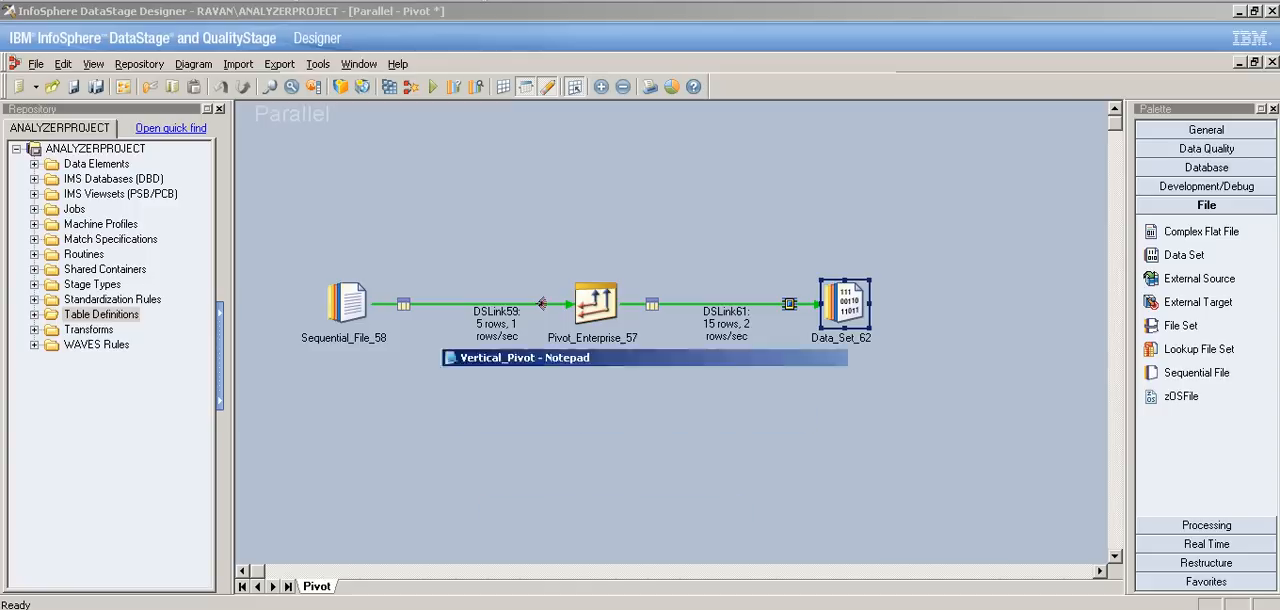
pyautogui.click(979, 147)
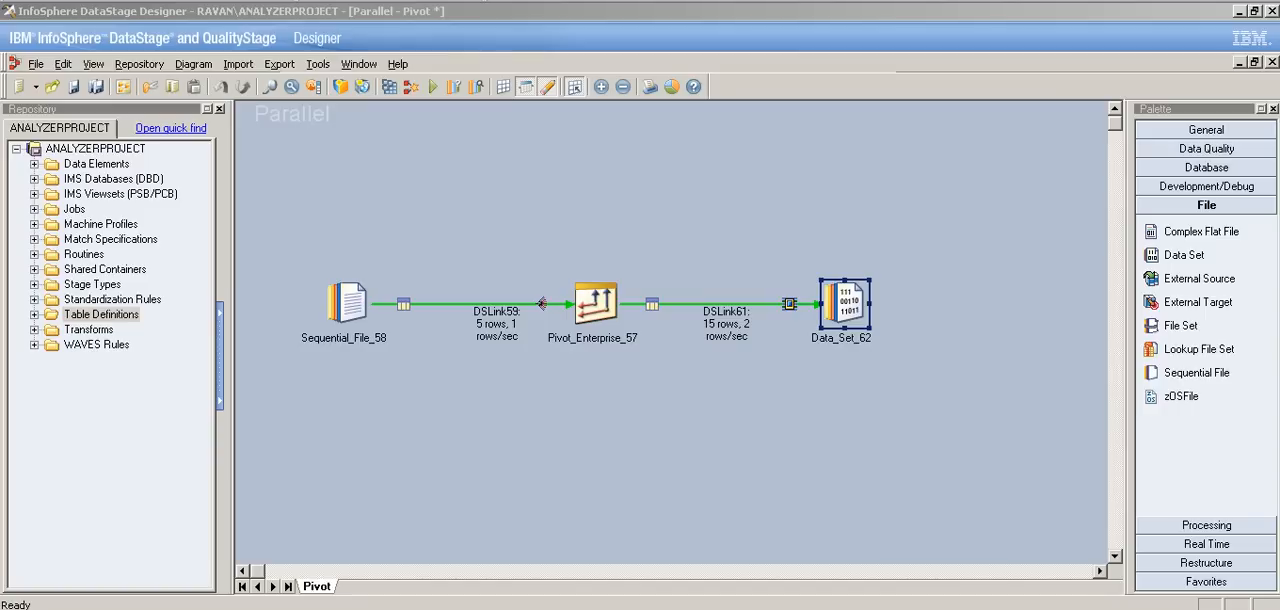
# Step: Create a new parallel job and place a Sequential File stage with an output link on the canvas
pyautogui.click(36, 87)
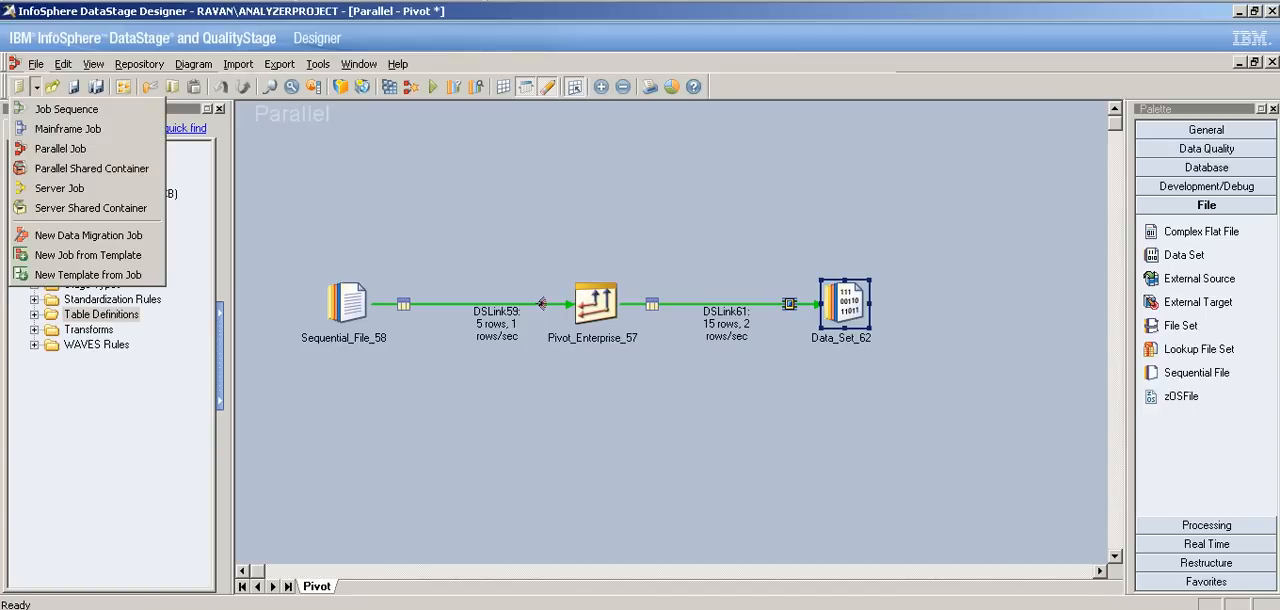
pyautogui.click(60, 148)
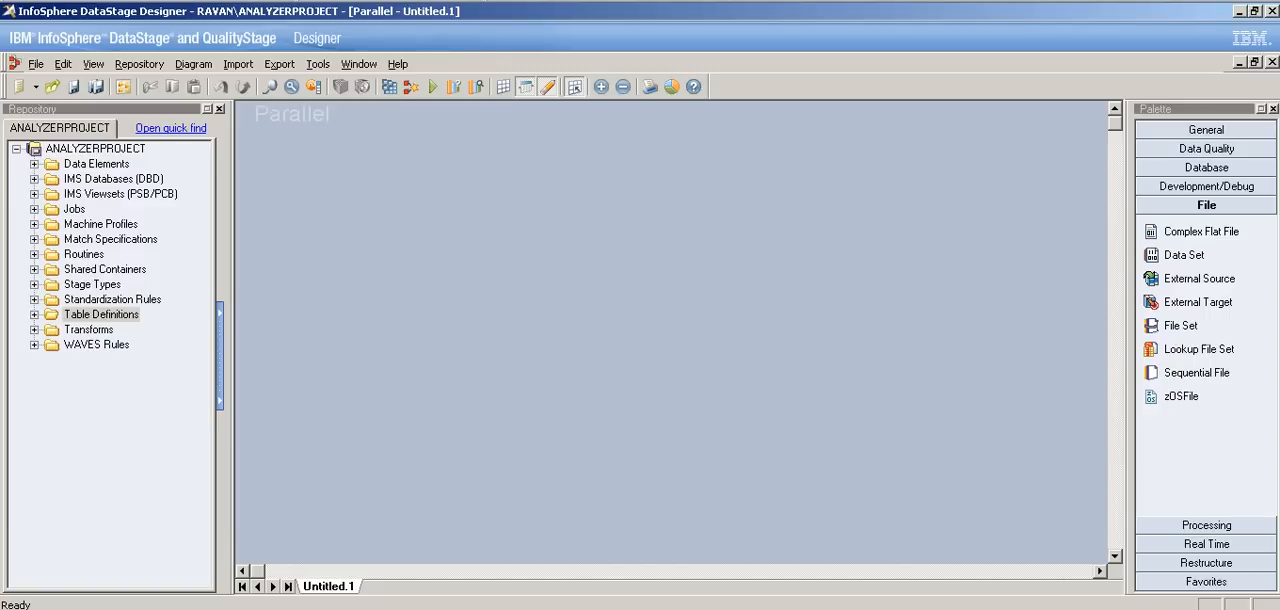
pyautogui.moveTo(1196, 372); pyautogui.dragTo(560, 296)
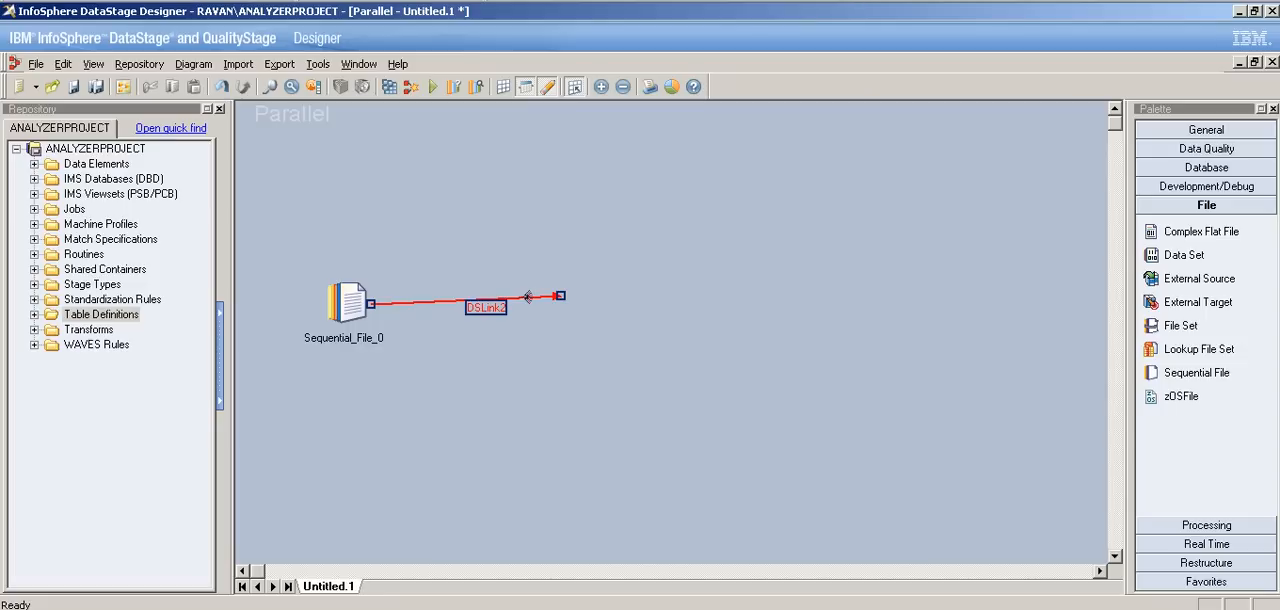
# Step: Add a Pivot Enterprise stage at the end of the source link, and draw its output link to a new Data Set stage
pyautogui.click(1206, 525)
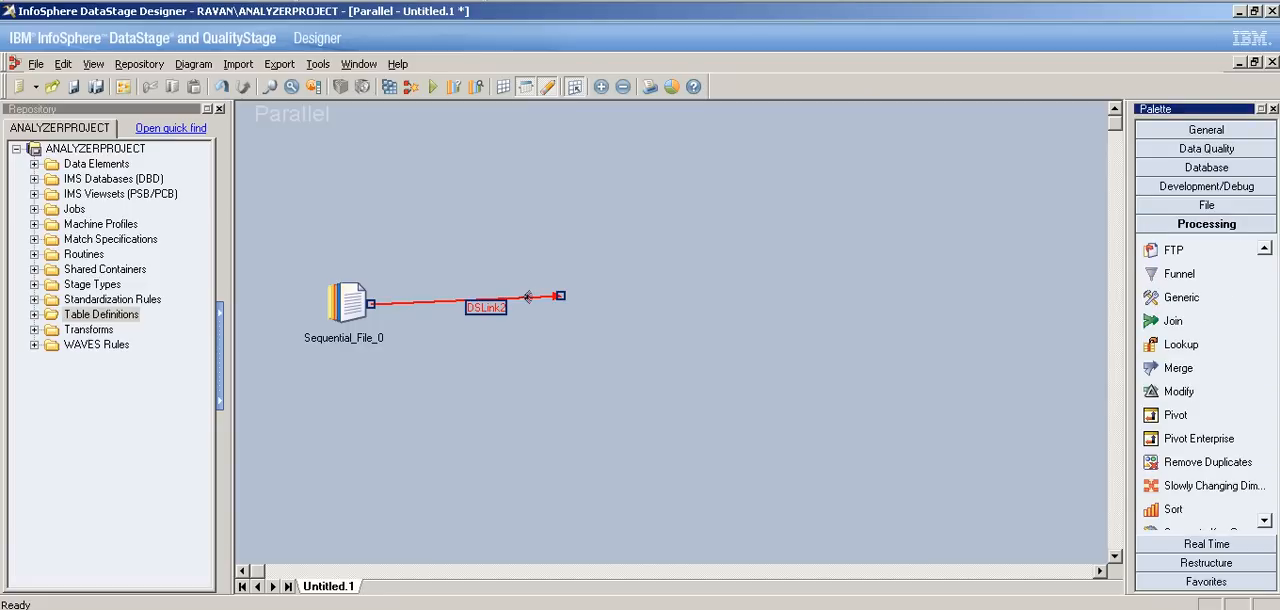
pyautogui.moveTo(1199, 438); pyautogui.dragTo(788, 289)
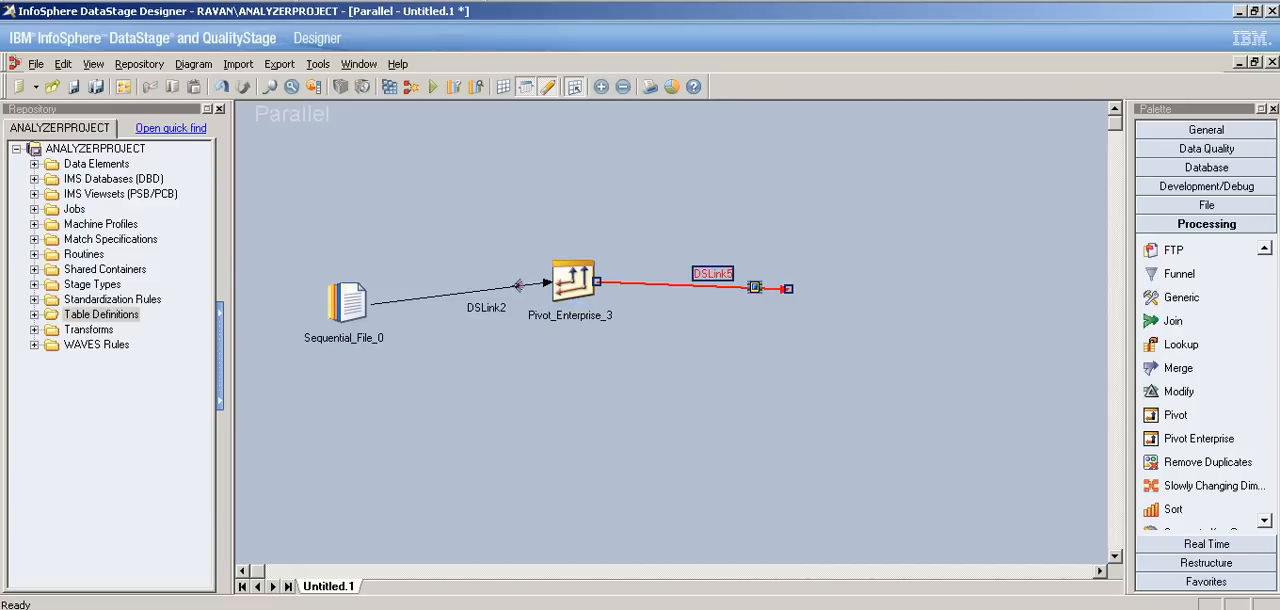
pyautogui.click(1206, 204)
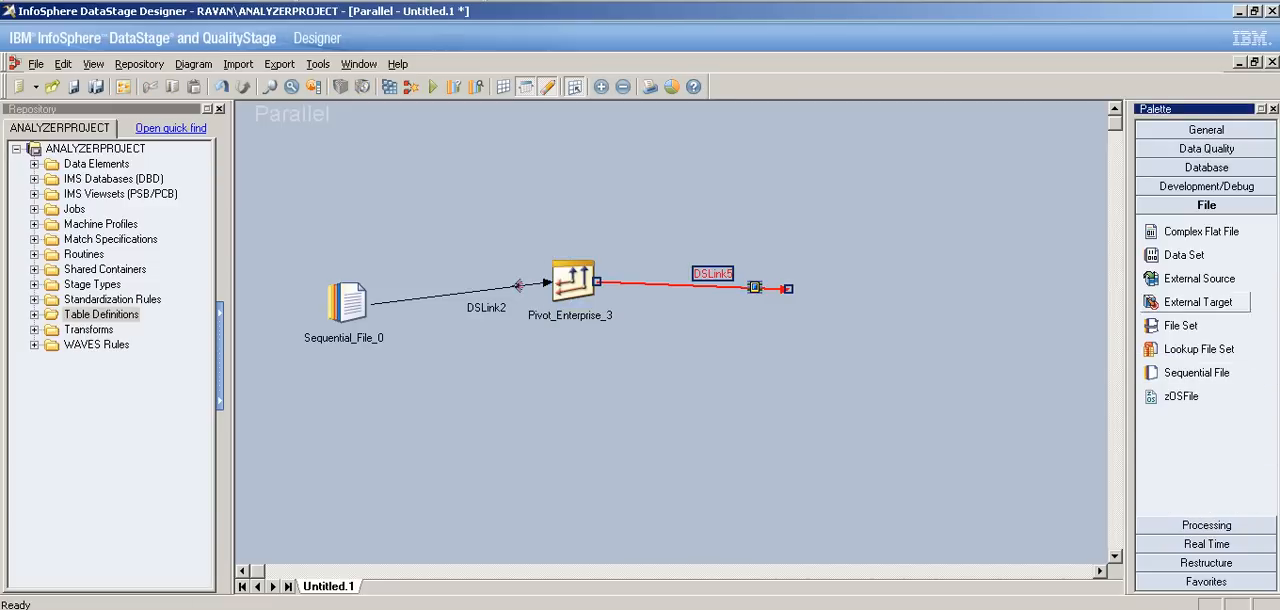
pyautogui.moveTo(1184, 254); pyautogui.dragTo(794, 298)
# Step: Attach the pivot's output link to the Data Set stage, and space out the three stages across the canvas
pyautogui.doubleClick(822, 282)
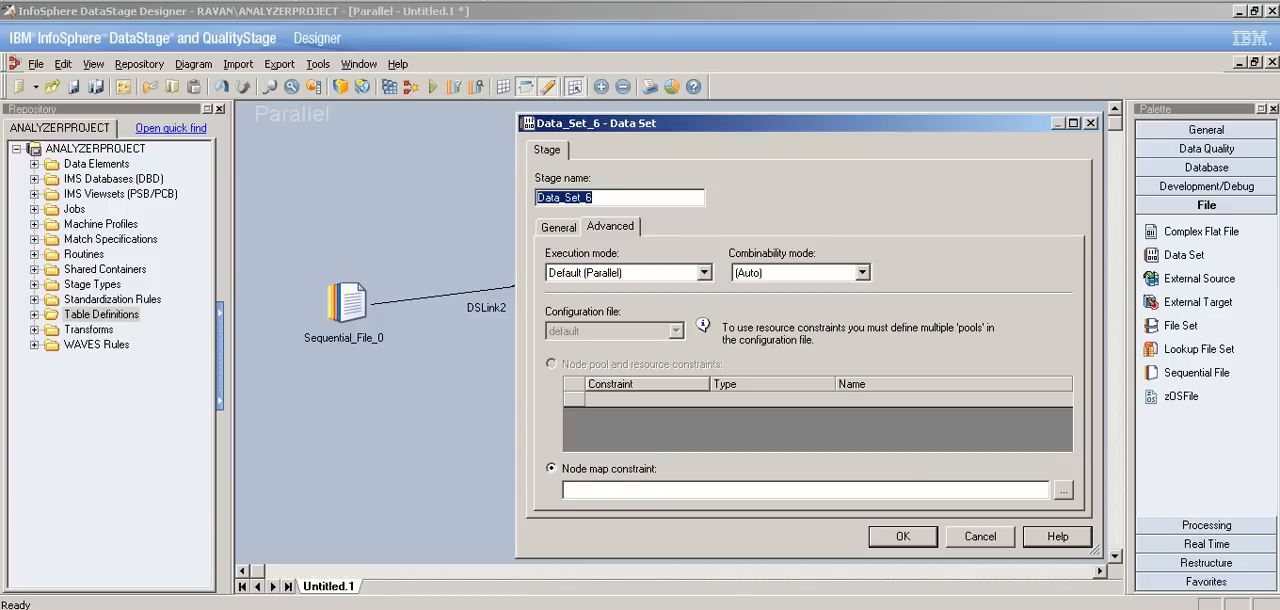
pyautogui.press('Escape')
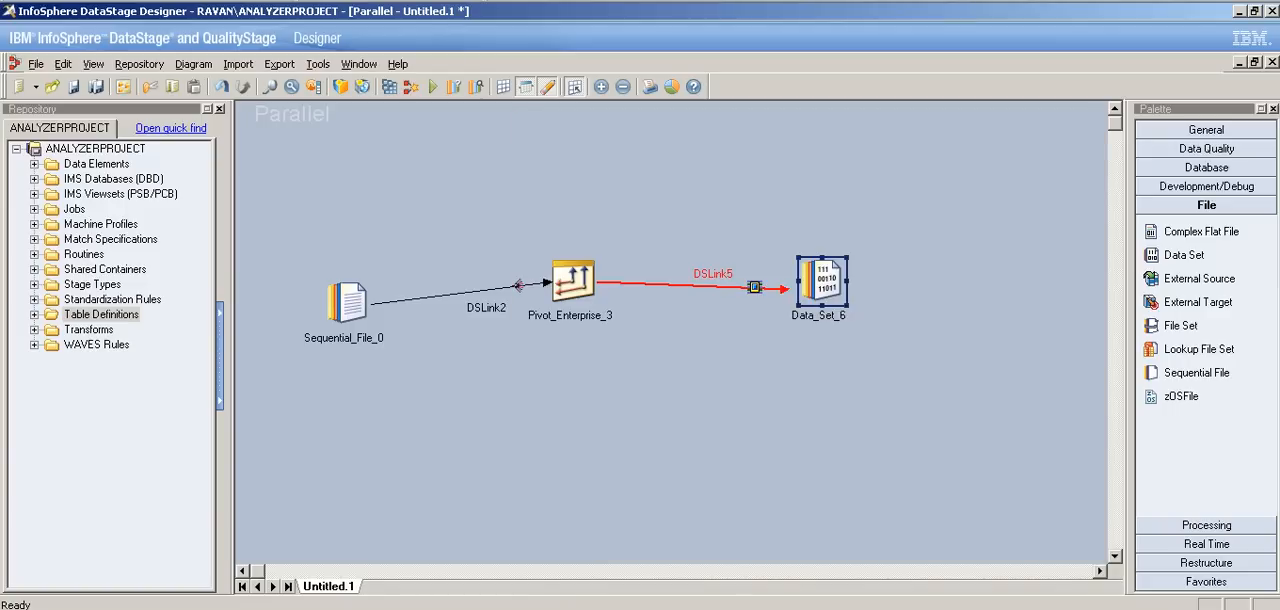
pyautogui.moveTo(822, 282); pyautogui.dragTo(911, 279)
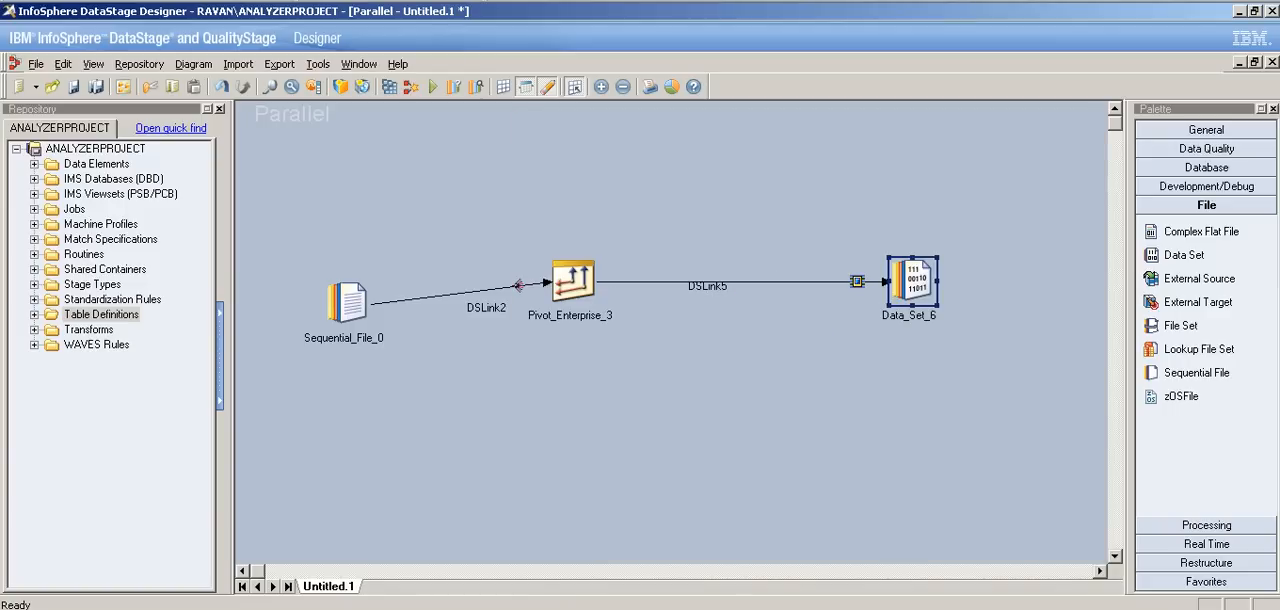
pyautogui.moveTo(573, 281); pyautogui.dragTo(641, 303)
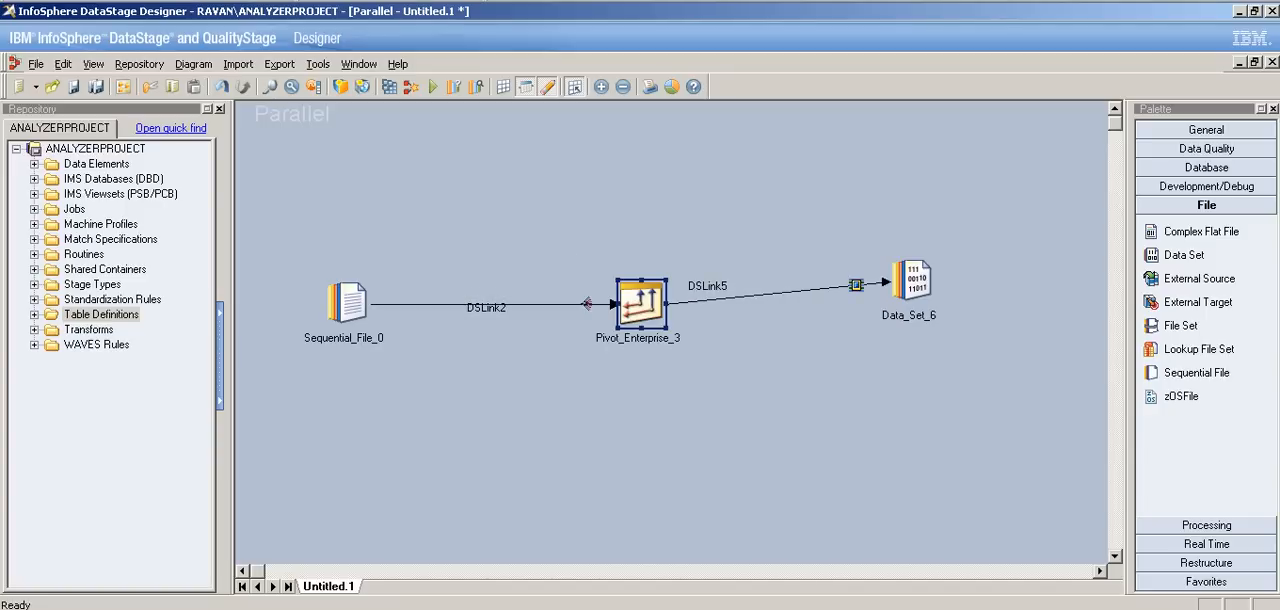
pyautogui.moveTo(345, 302); pyautogui.dragTo(347, 280)
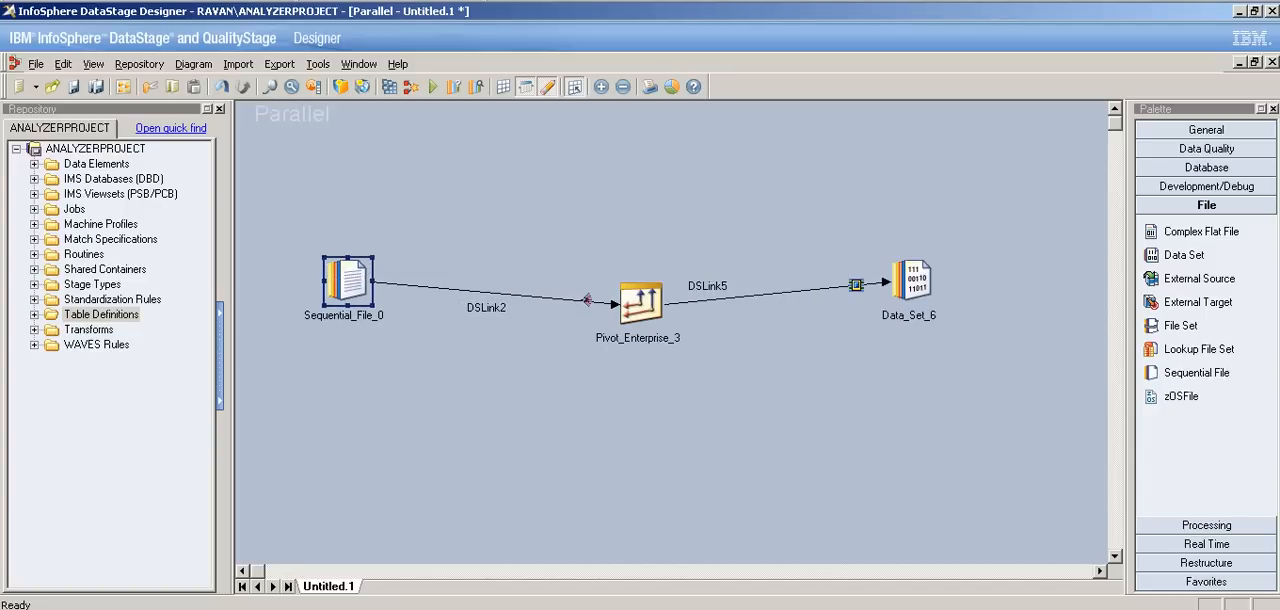
# Step: Set the Sequential File stage to read C:\DS_Practice\Vertical_Pivot.txt, with First Line is Column Names set to True
pyautogui.doubleClick(347, 280)
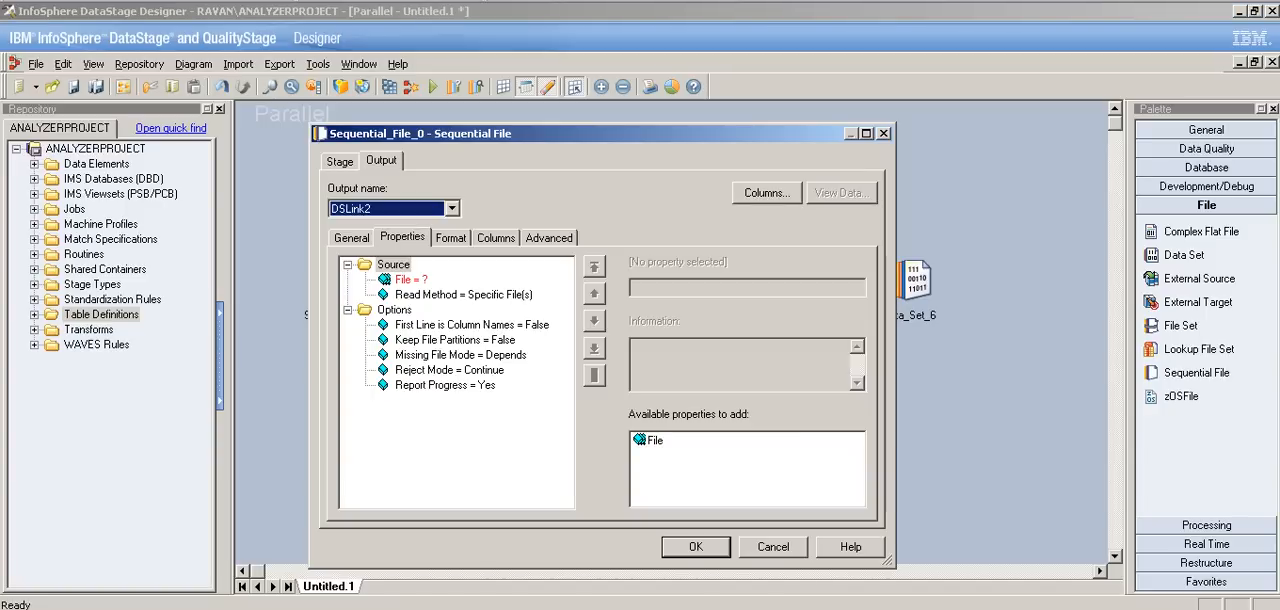
pyautogui.click(411, 280)
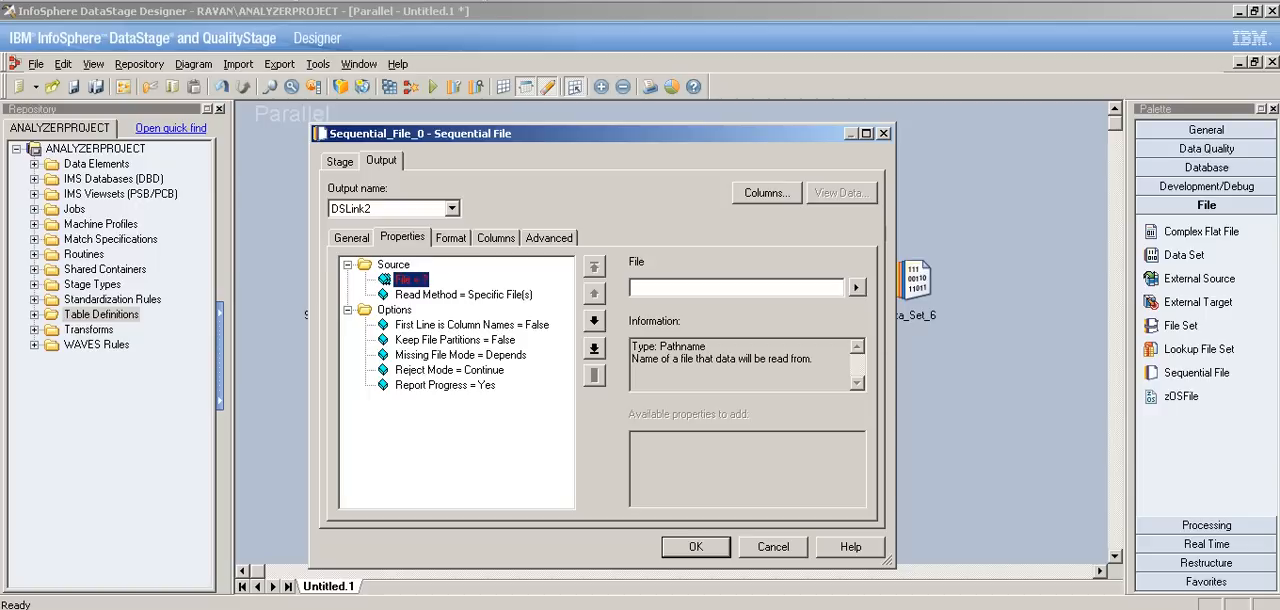
pyautogui.click(856, 287)
pyautogui.click(940, 326)
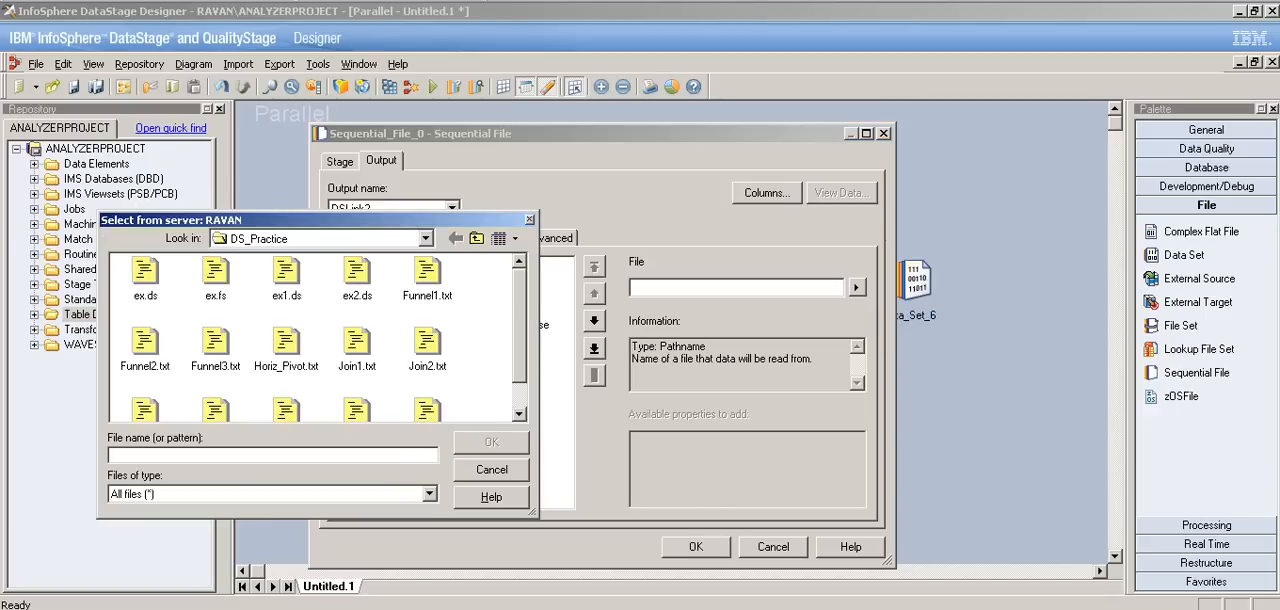
pyautogui.scroll(-1, 324, 337)
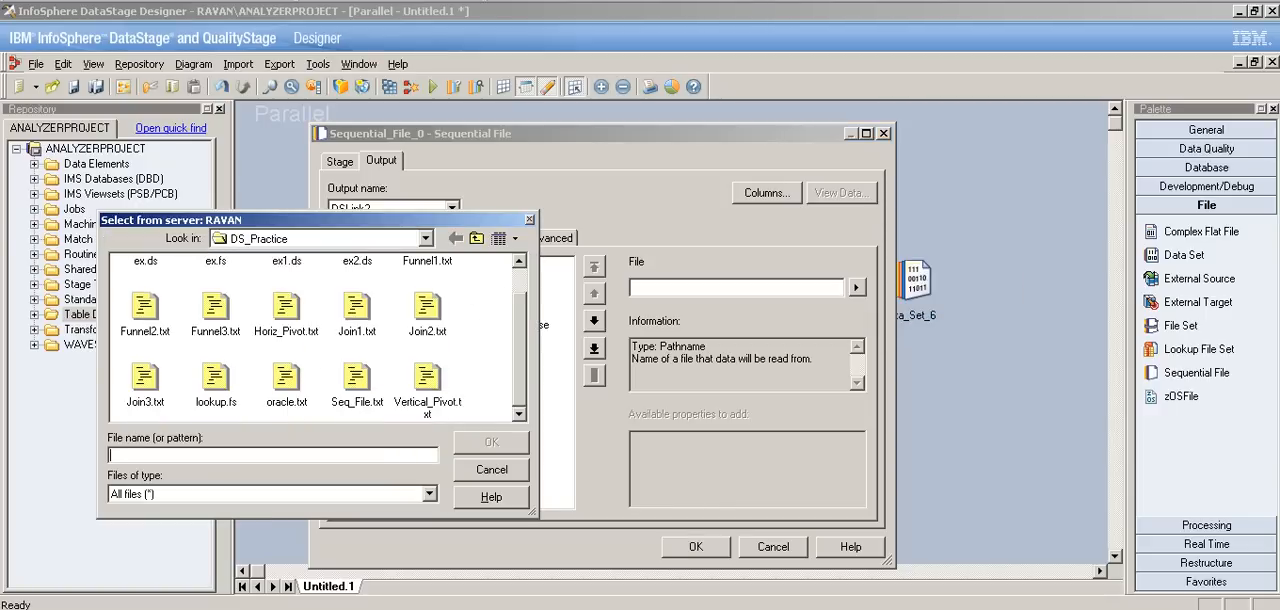
pyautogui.click(427, 385)
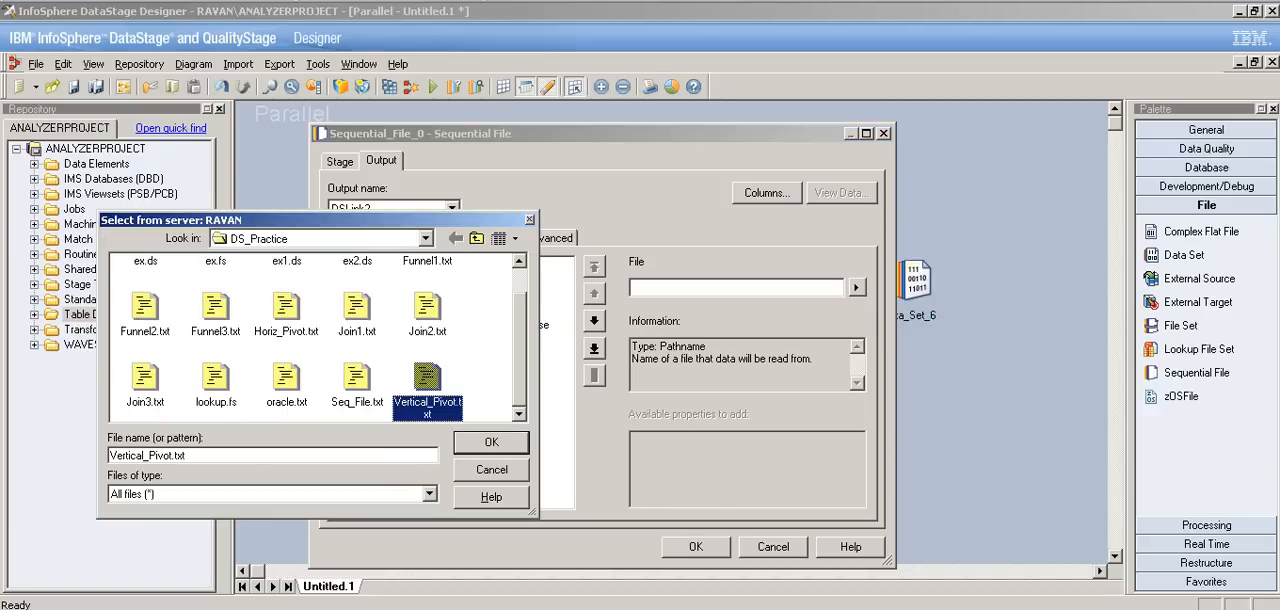
pyautogui.click(491, 442)
pyautogui.click(471, 325)
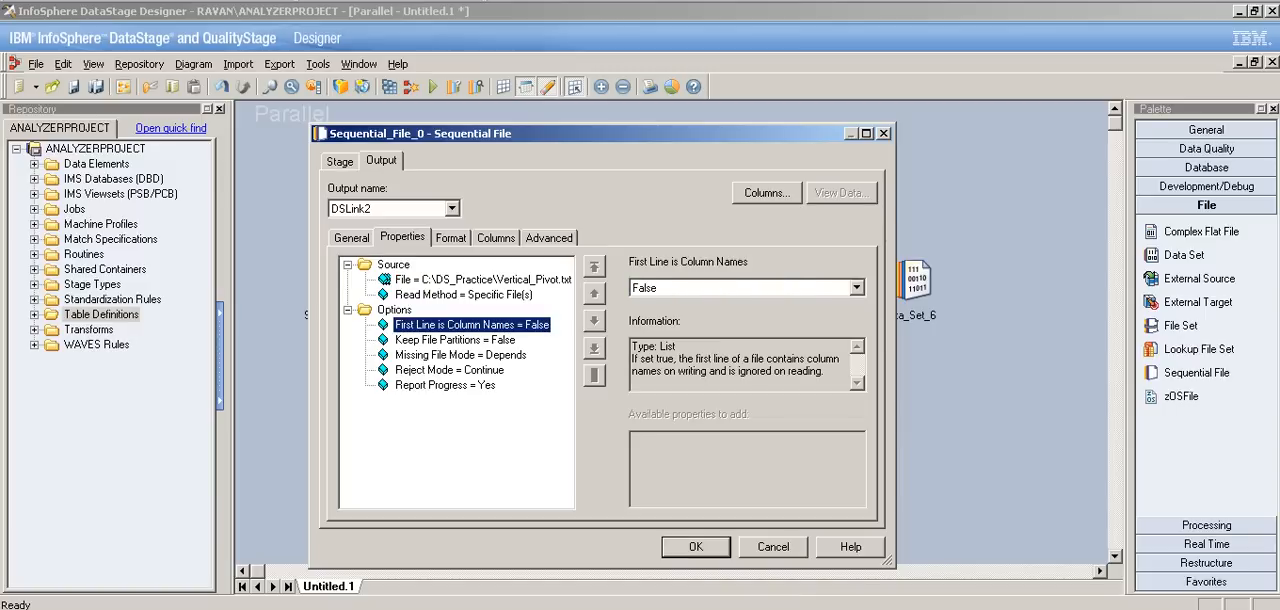
pyautogui.click(857, 288)
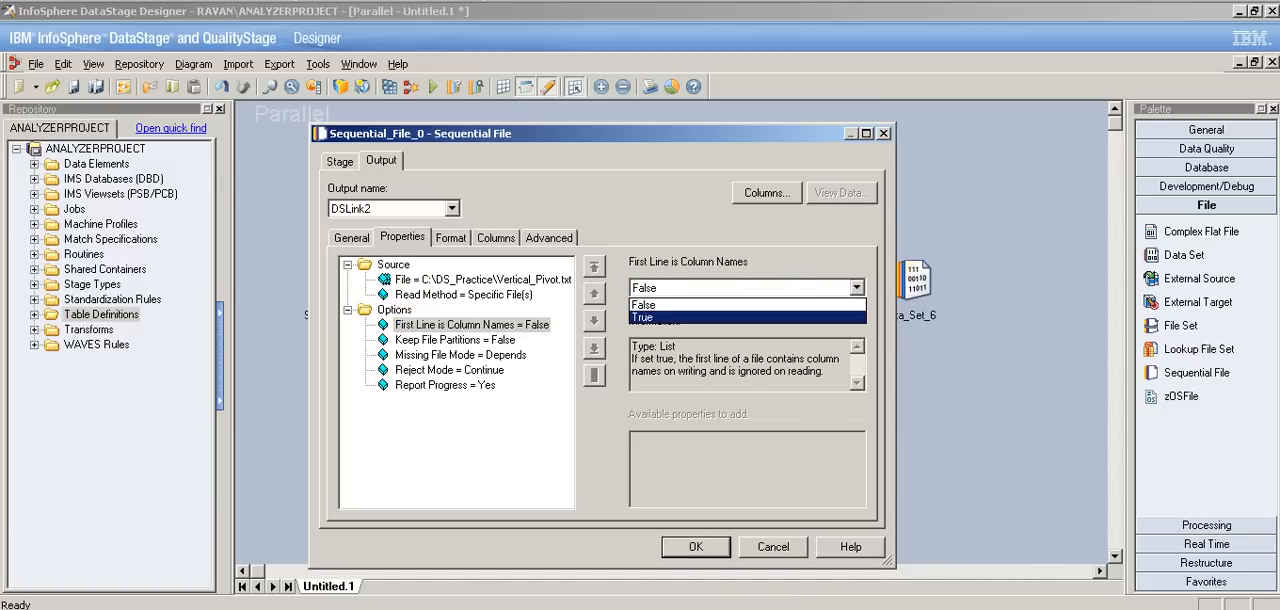
pyautogui.click(720, 317)
# Step: Load all columns from the Vertical_Pivot.txt table definition into the source stage's output and accept the stage settings
pyautogui.click(496, 238)
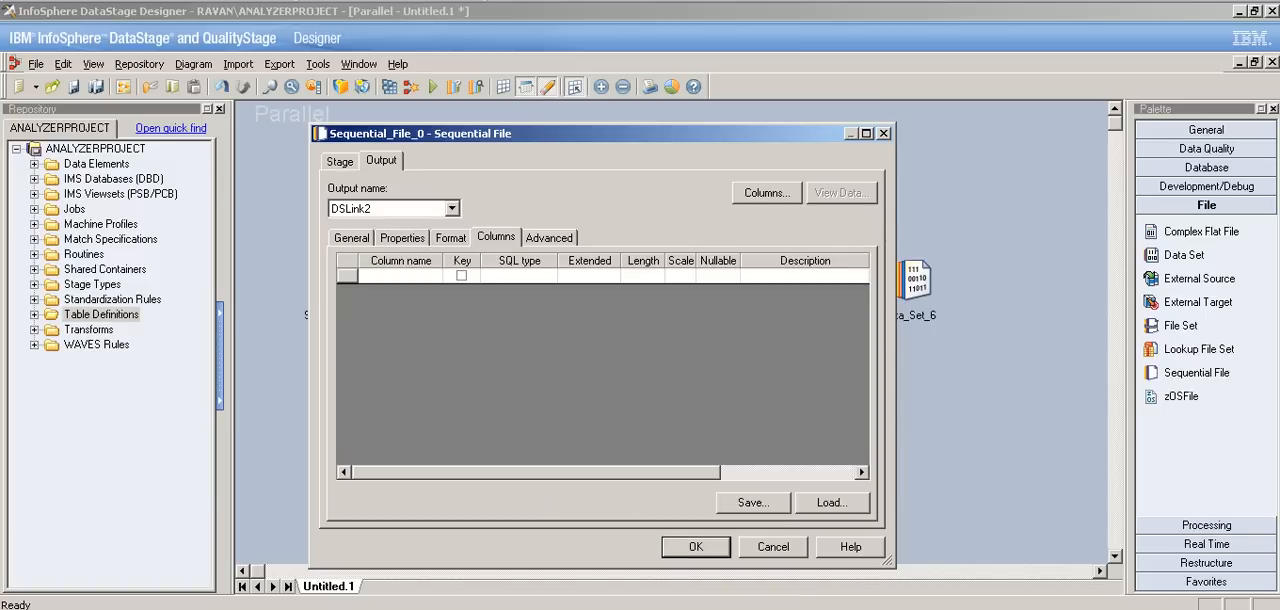
pyautogui.click(831, 502)
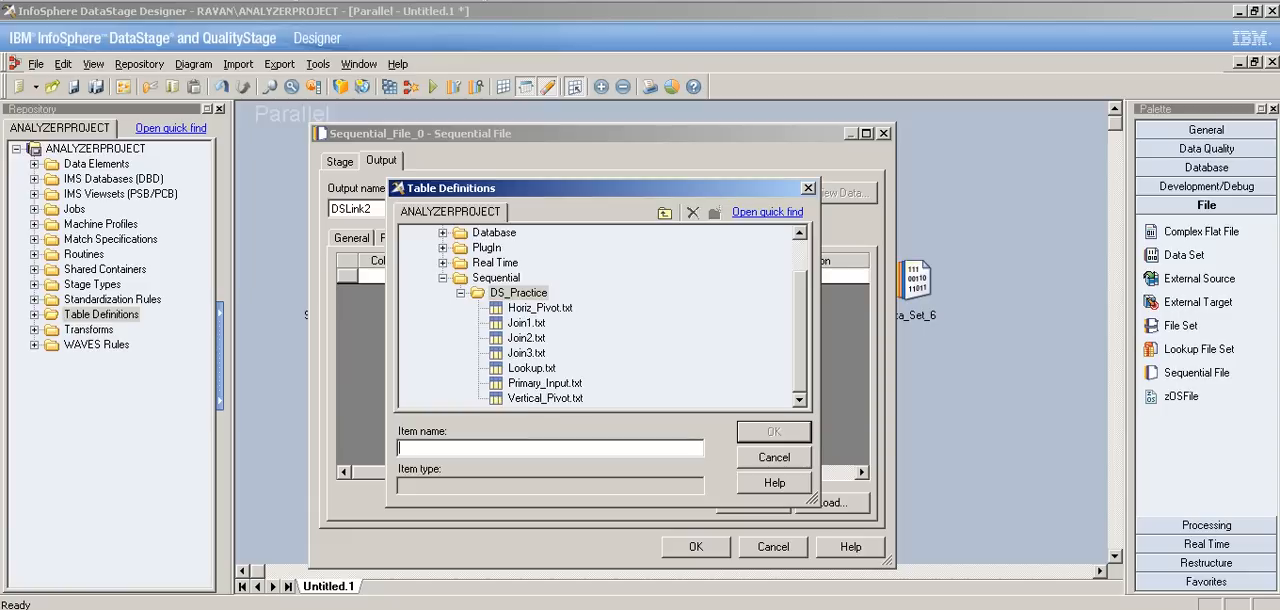
pyautogui.click(545, 398)
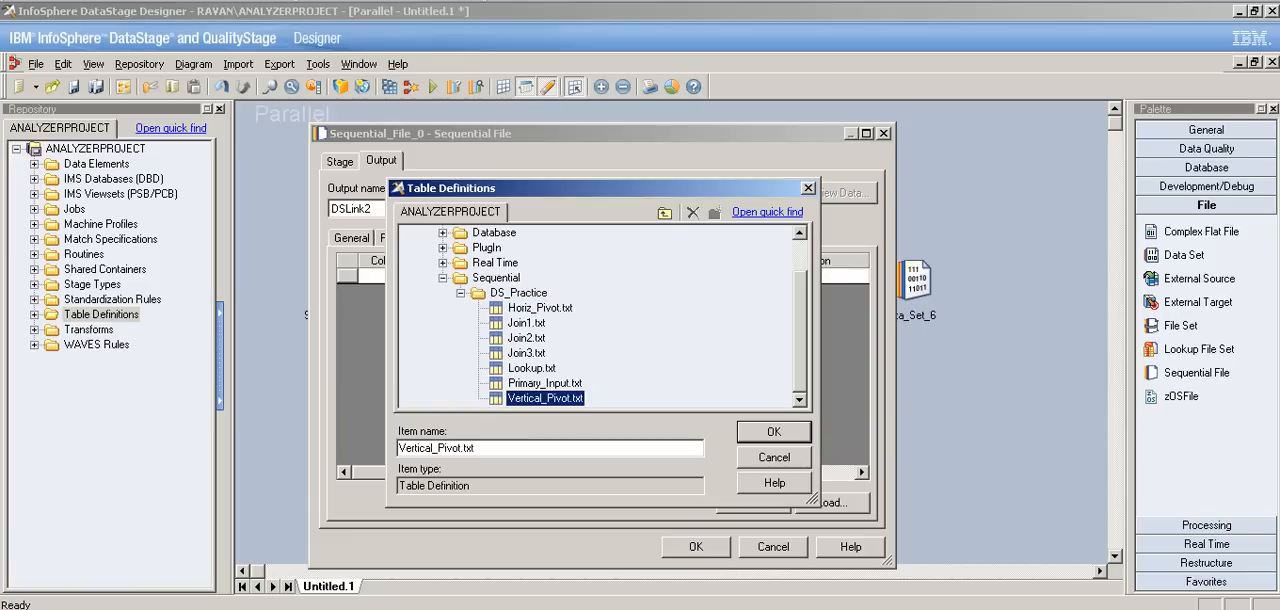
pyautogui.click(774, 432)
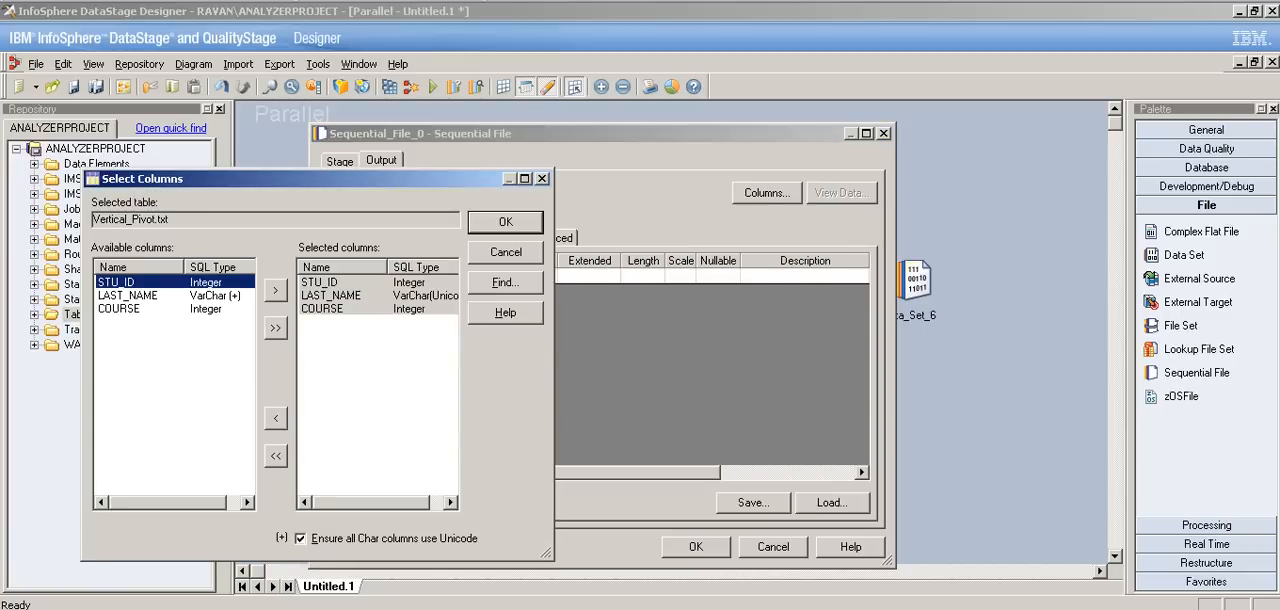
pyautogui.press('Return')
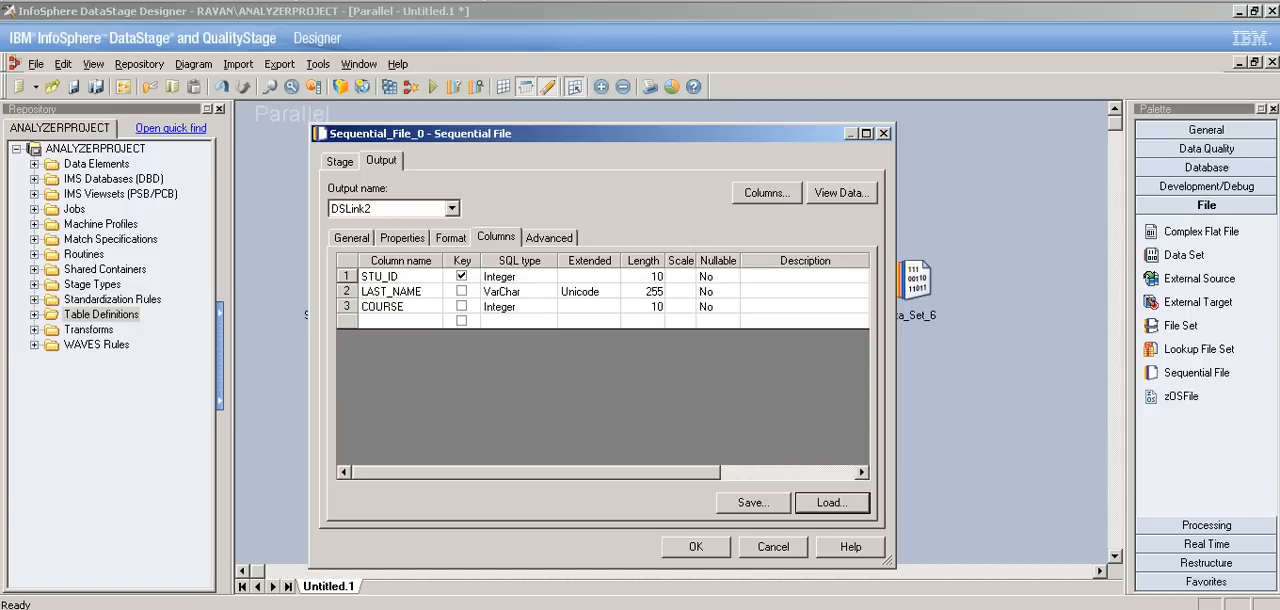
pyautogui.click(696, 547)
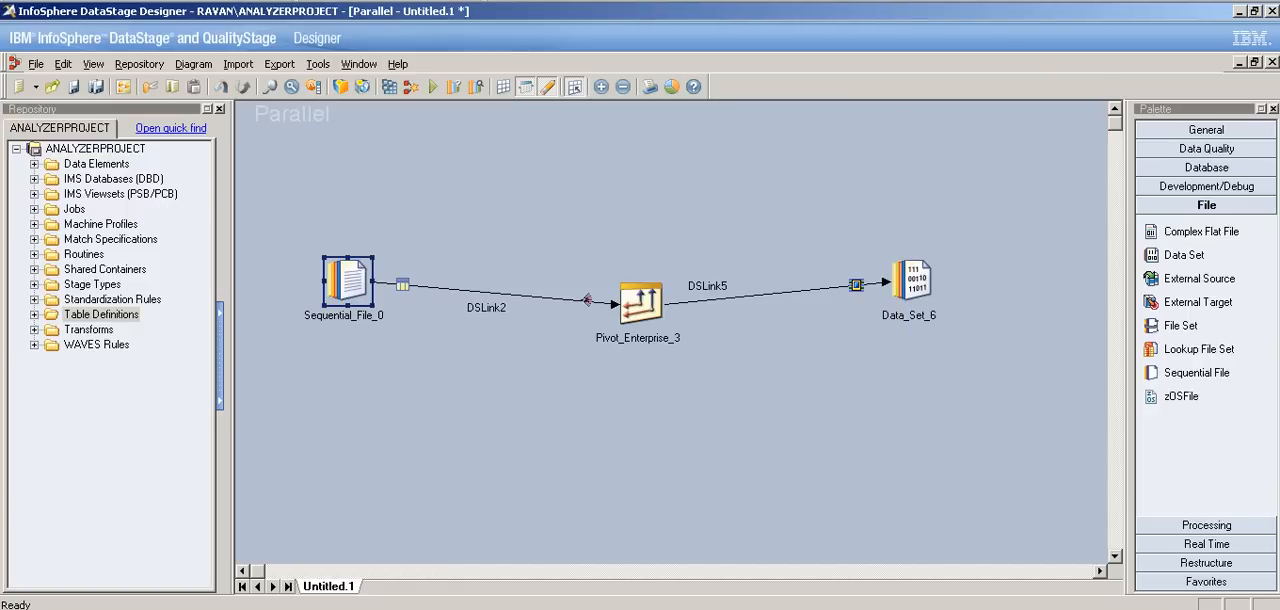
# Step: Set the Pivot Type of the Pivot Enterprise stage to Vertical
pyautogui.doubleClick(641, 303)
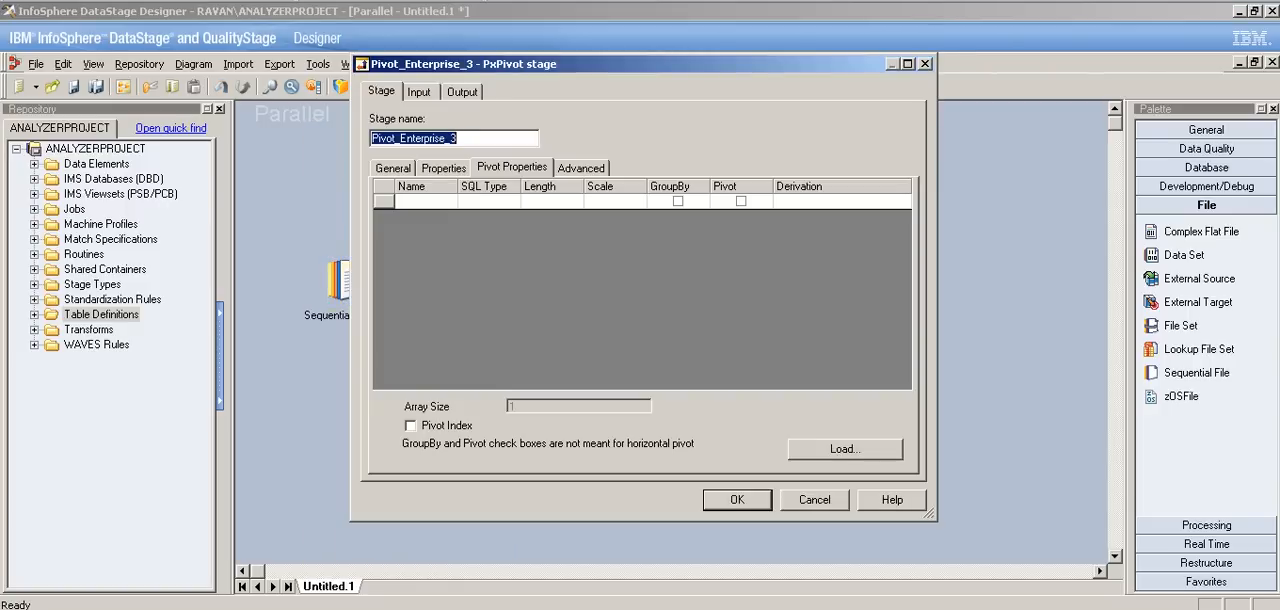
pyautogui.click(443, 168)
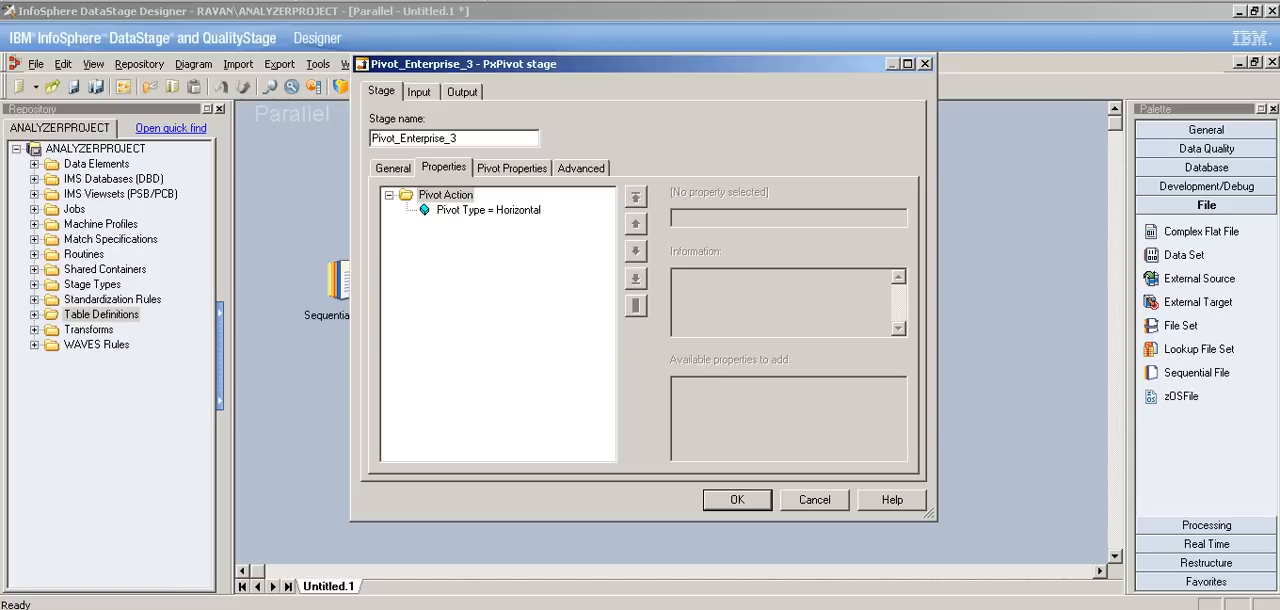
pyautogui.click(488, 210)
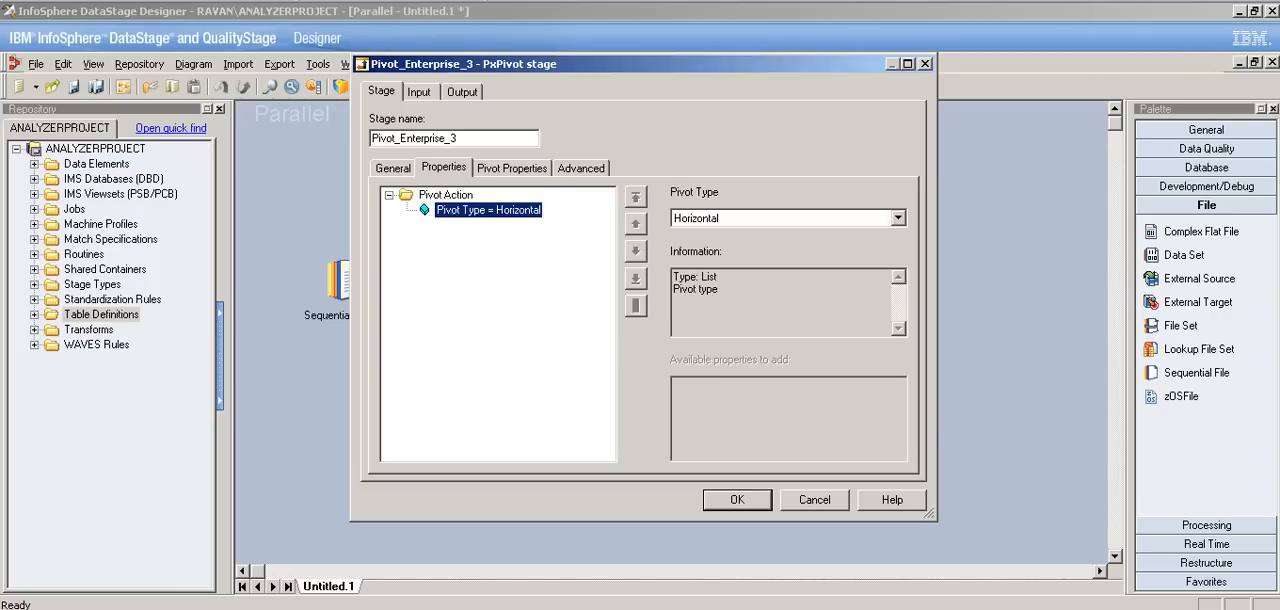
pyautogui.click(898, 218)
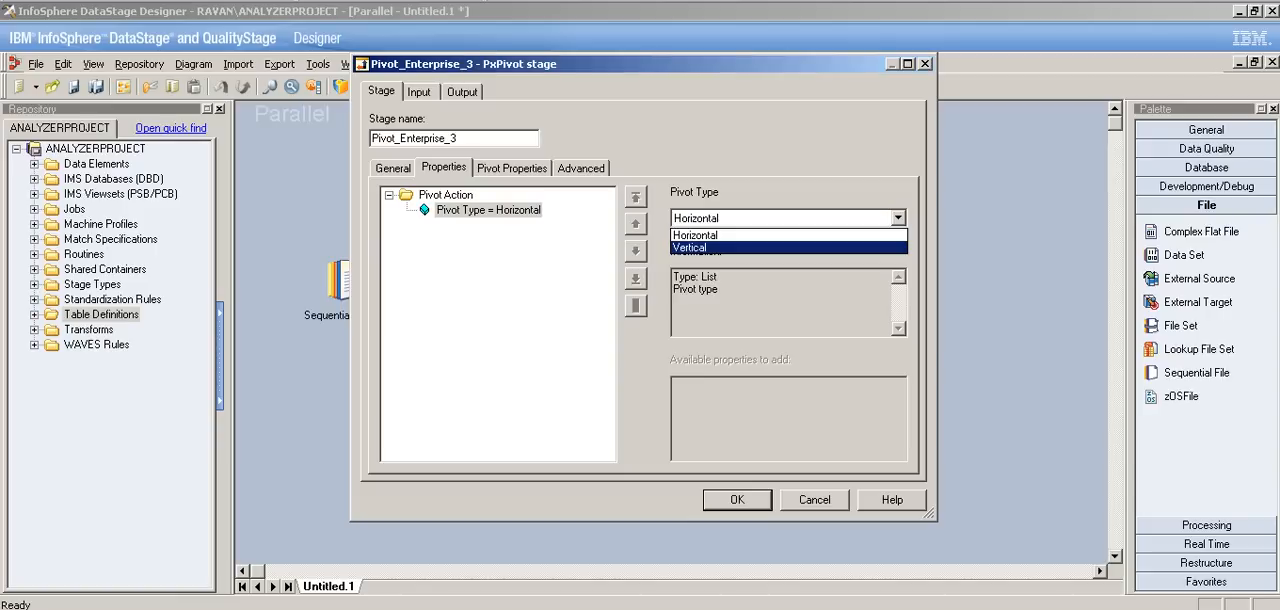
pyautogui.click(690, 248)
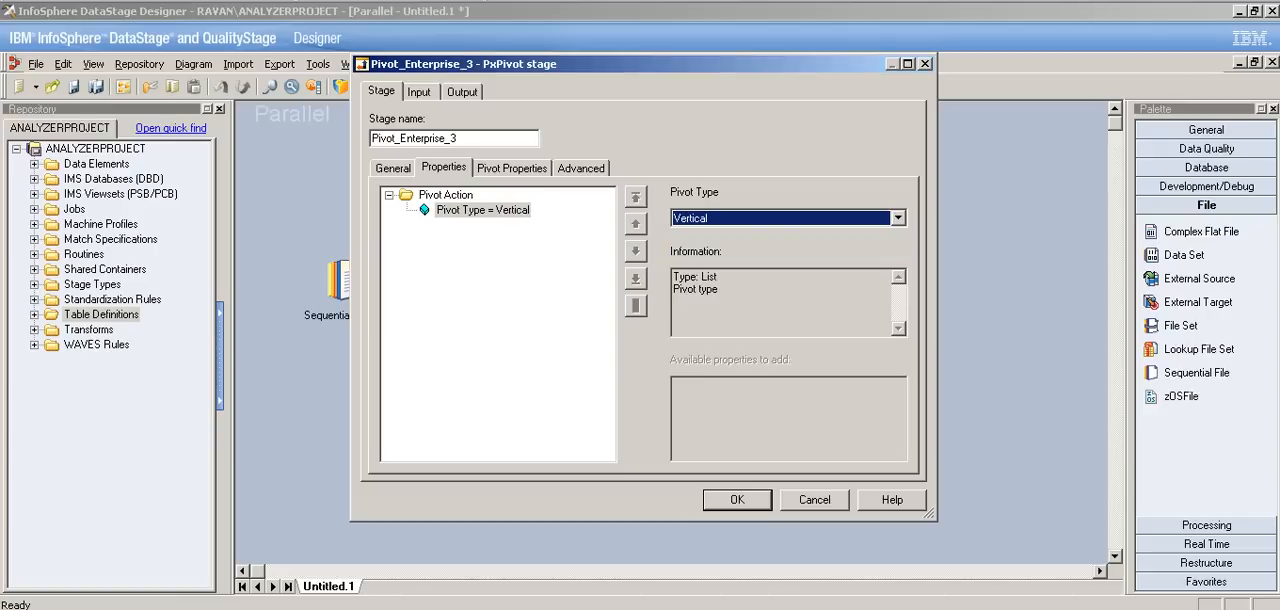
pyautogui.click(483, 210)
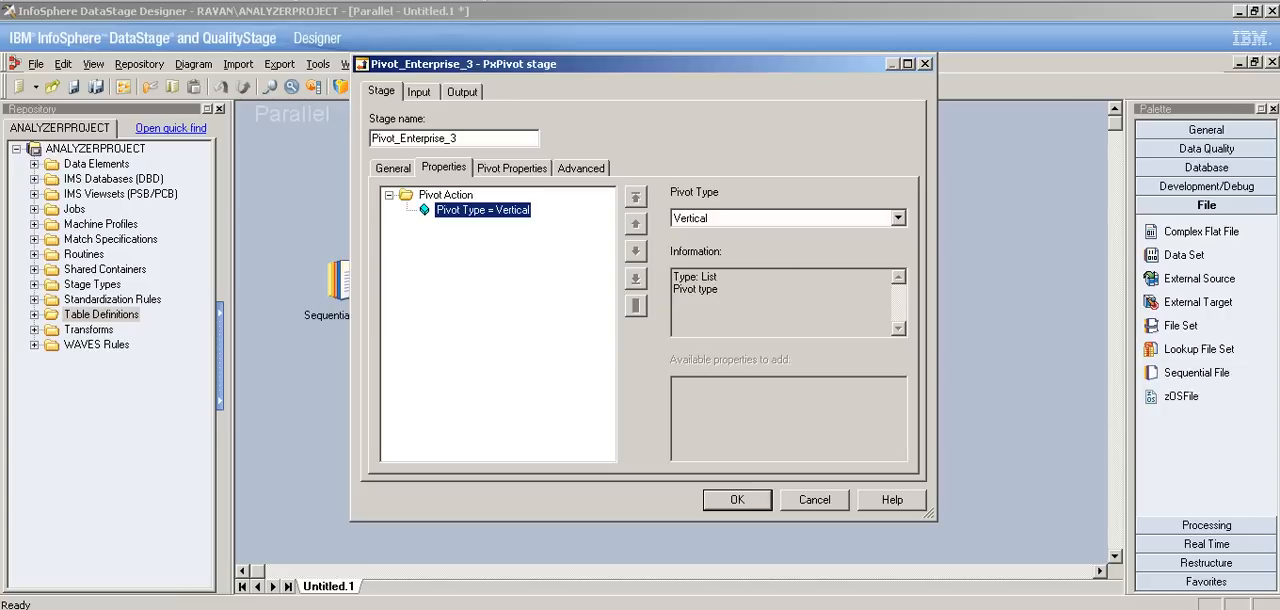
# Step: Examine the pivot stage's input link columns and its partitioning settings, then return to the stage-level properties
pyautogui.click(512, 168)
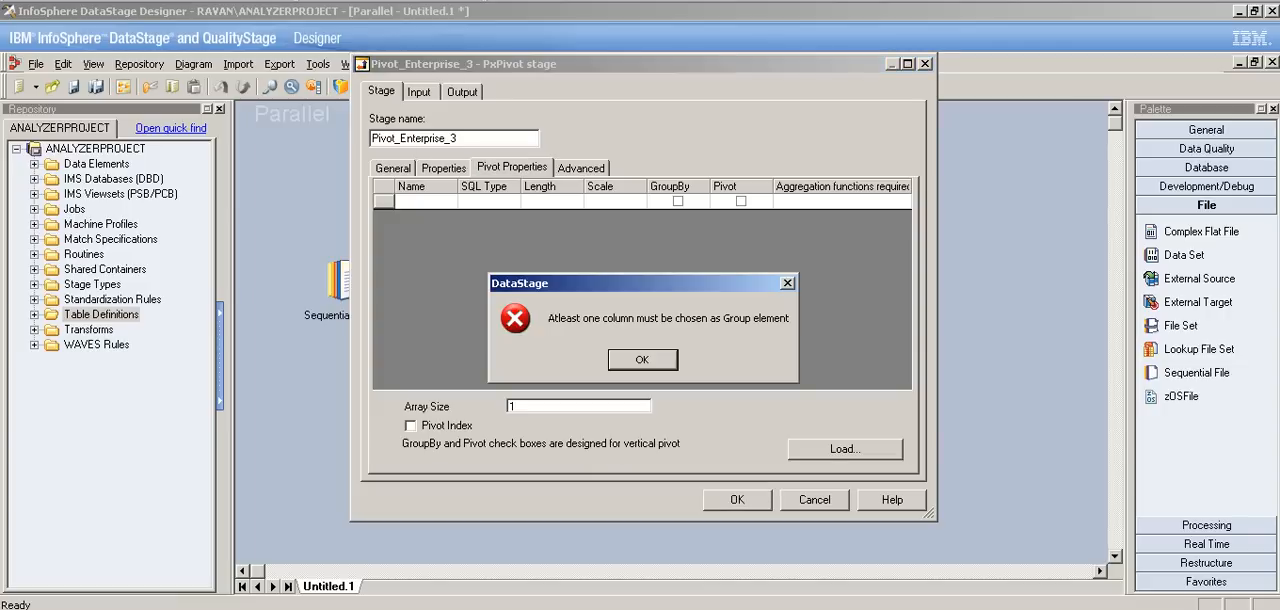
pyautogui.press('Return')
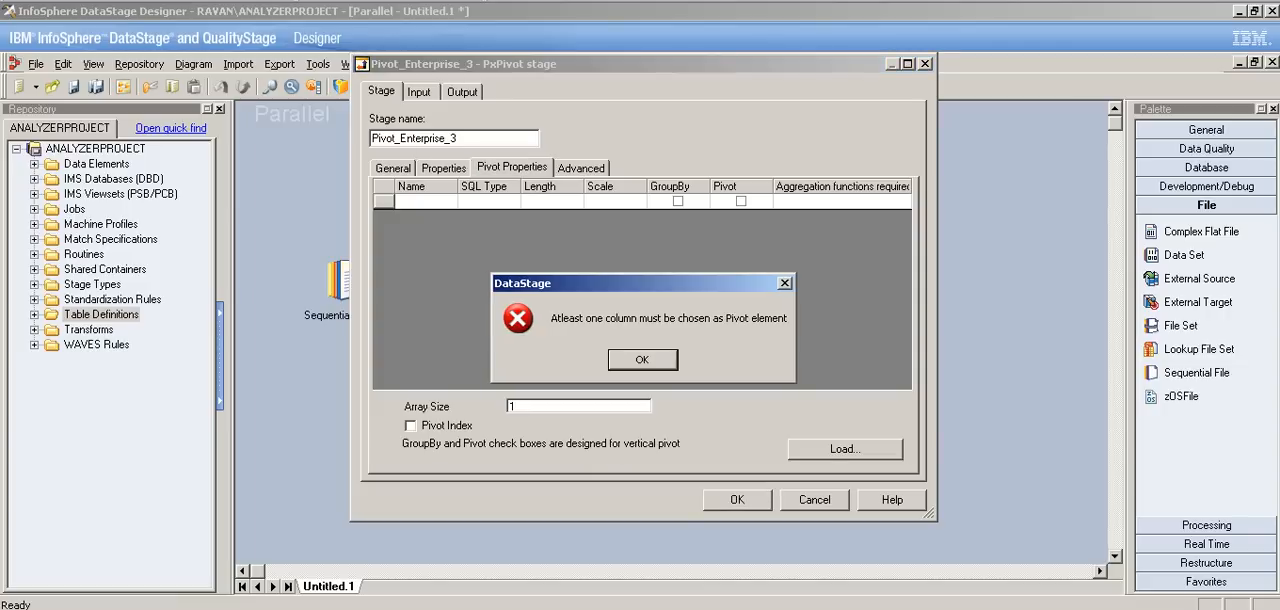
pyautogui.press('Return')
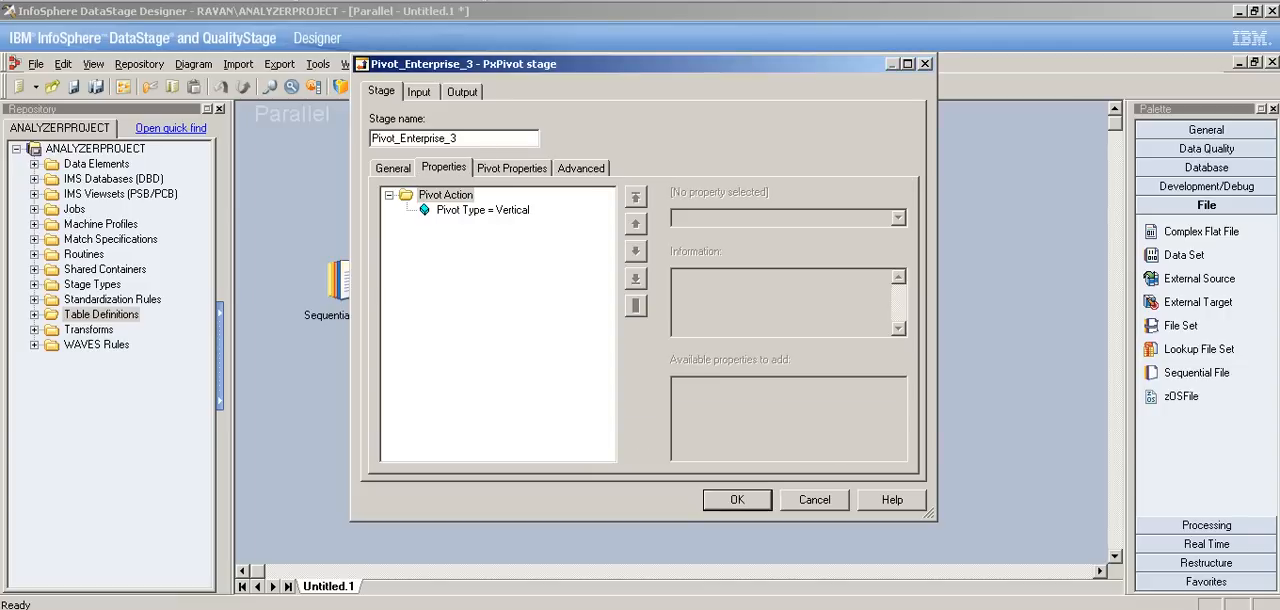
pyautogui.click(419, 92)
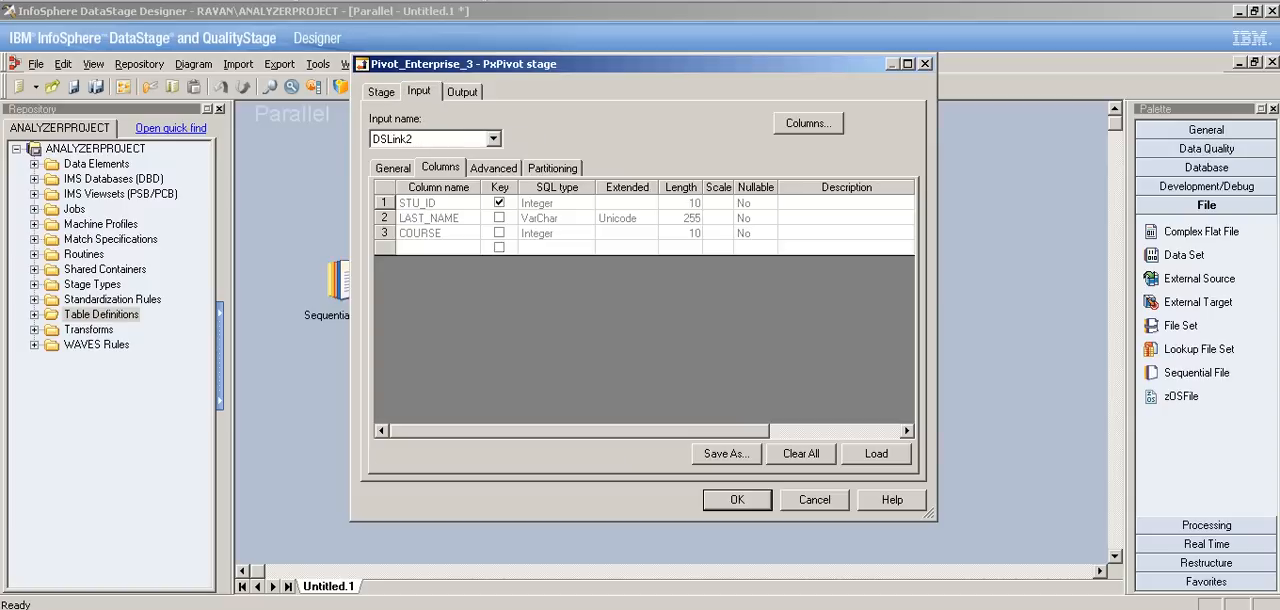
pyautogui.click(552, 168)
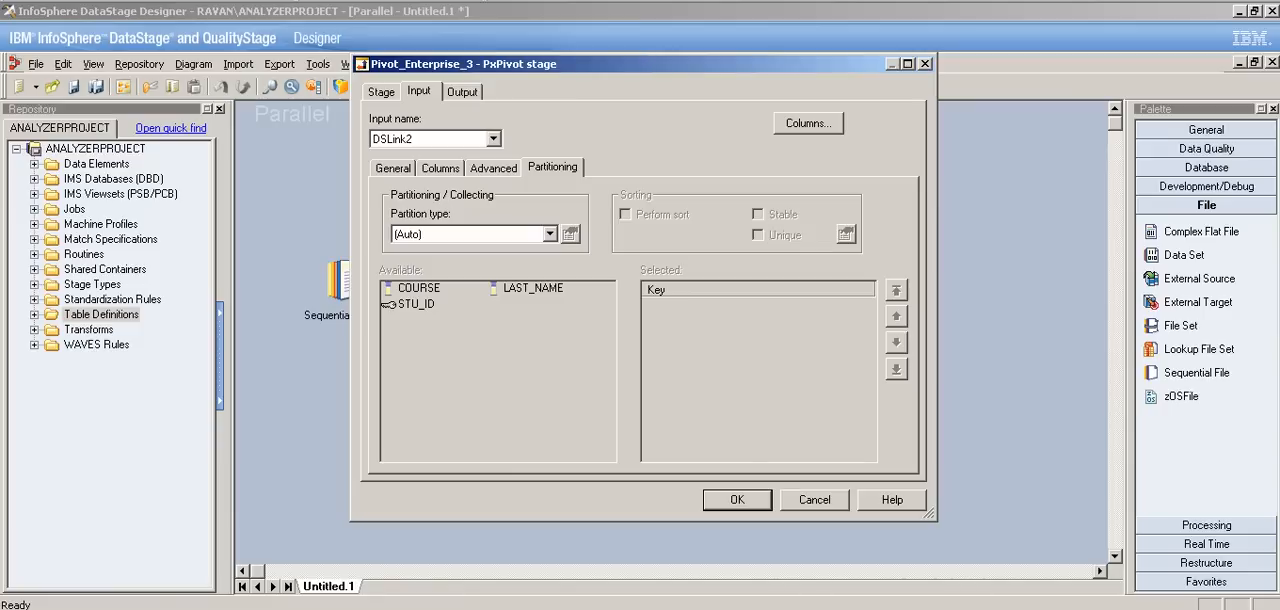
pyautogui.click(381, 92)
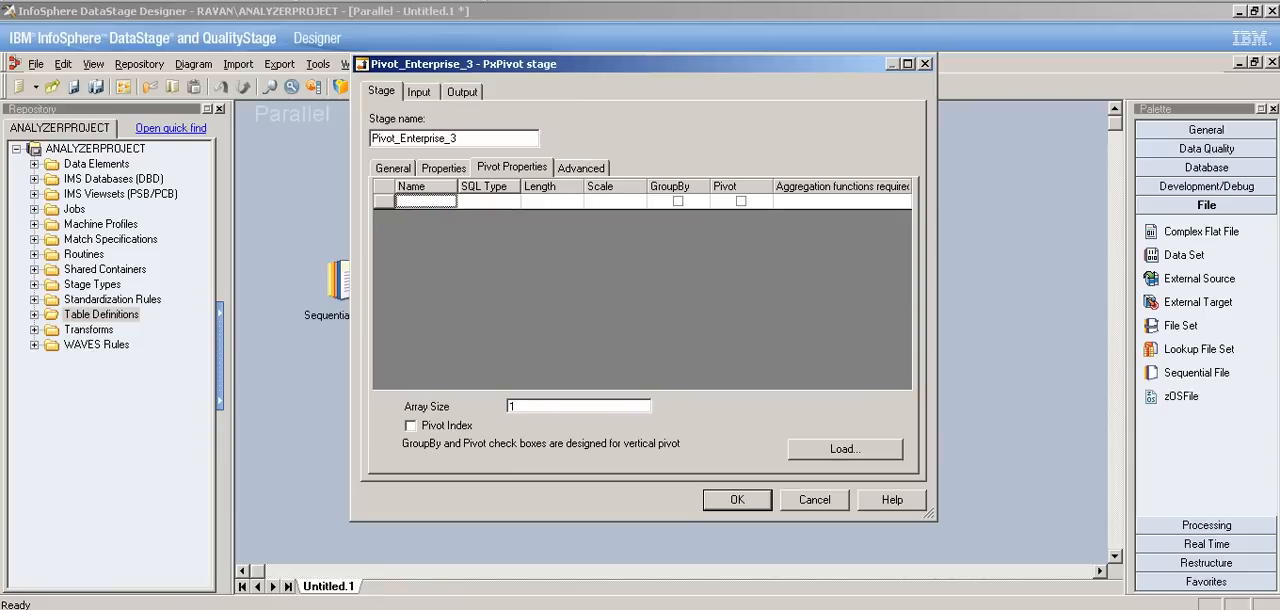
pyautogui.press('Return')
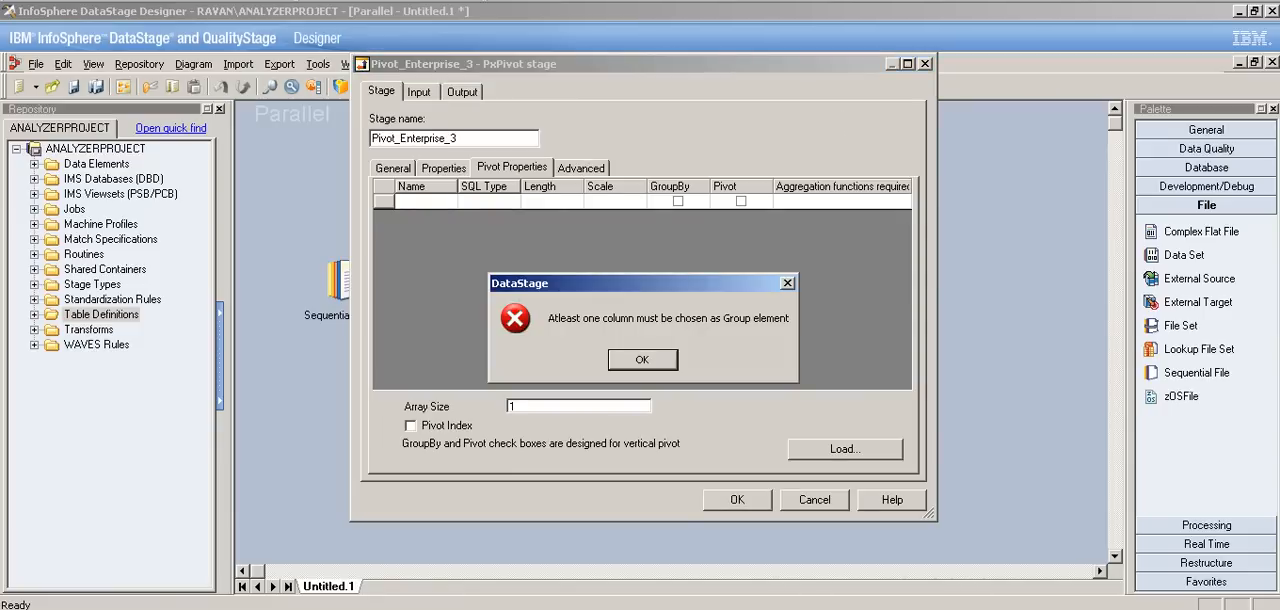
pyautogui.press('Return')
pyautogui.press('Return')
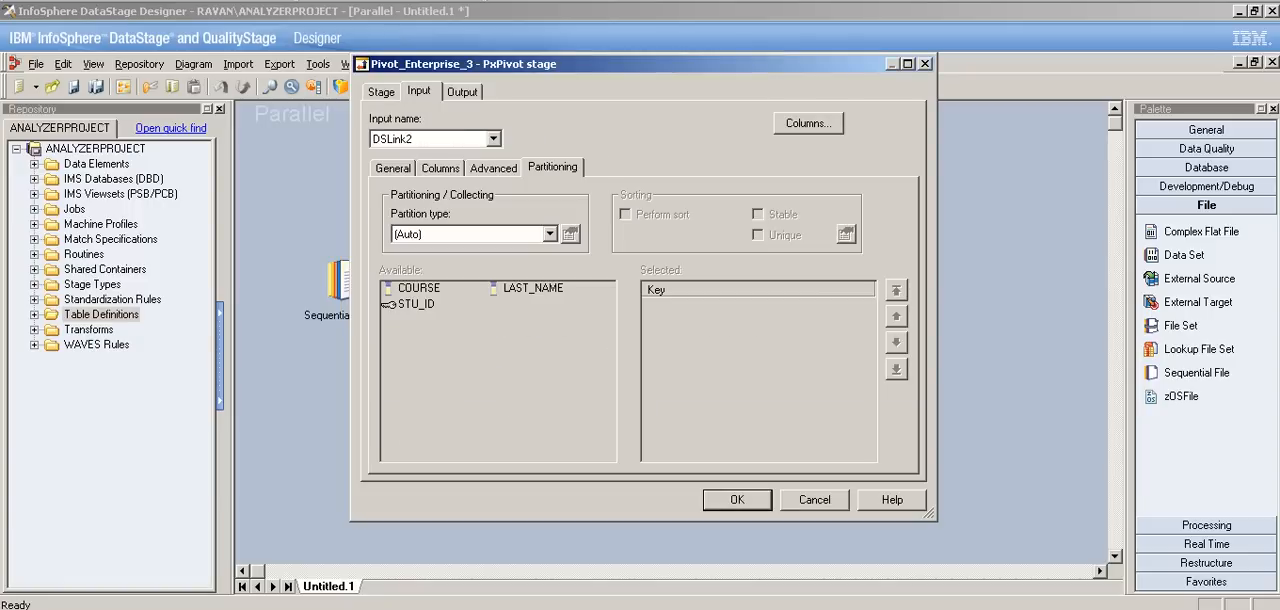
pyautogui.click(393, 168)
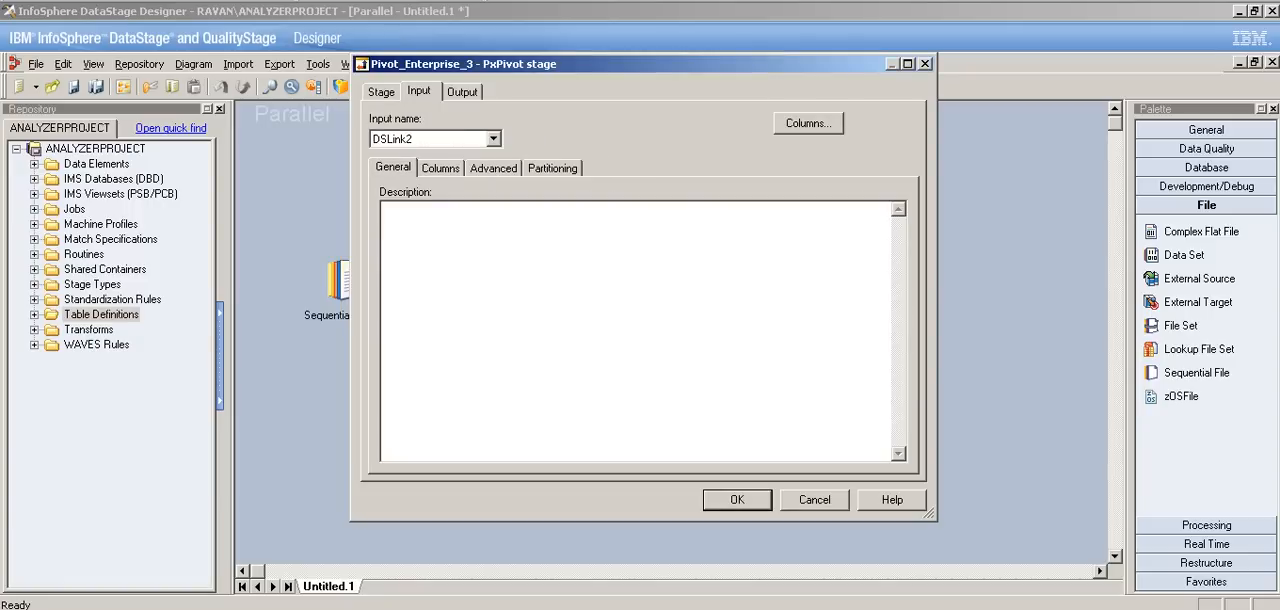
pyautogui.click(381, 92)
pyautogui.click(462, 92)
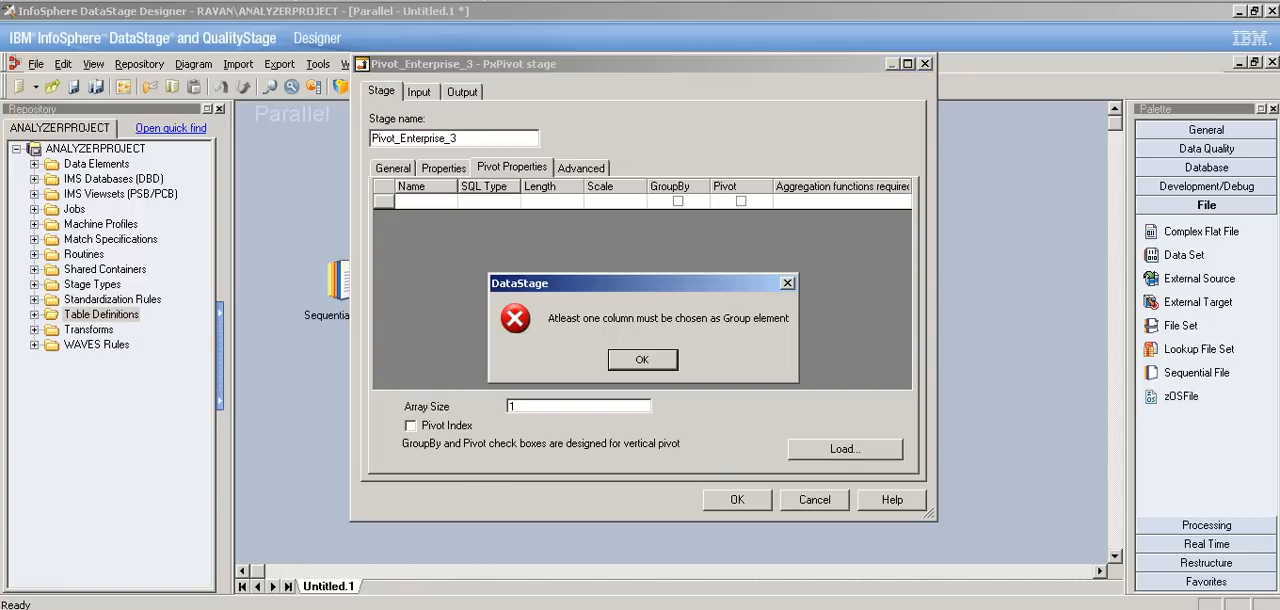
pyautogui.click(642, 360)
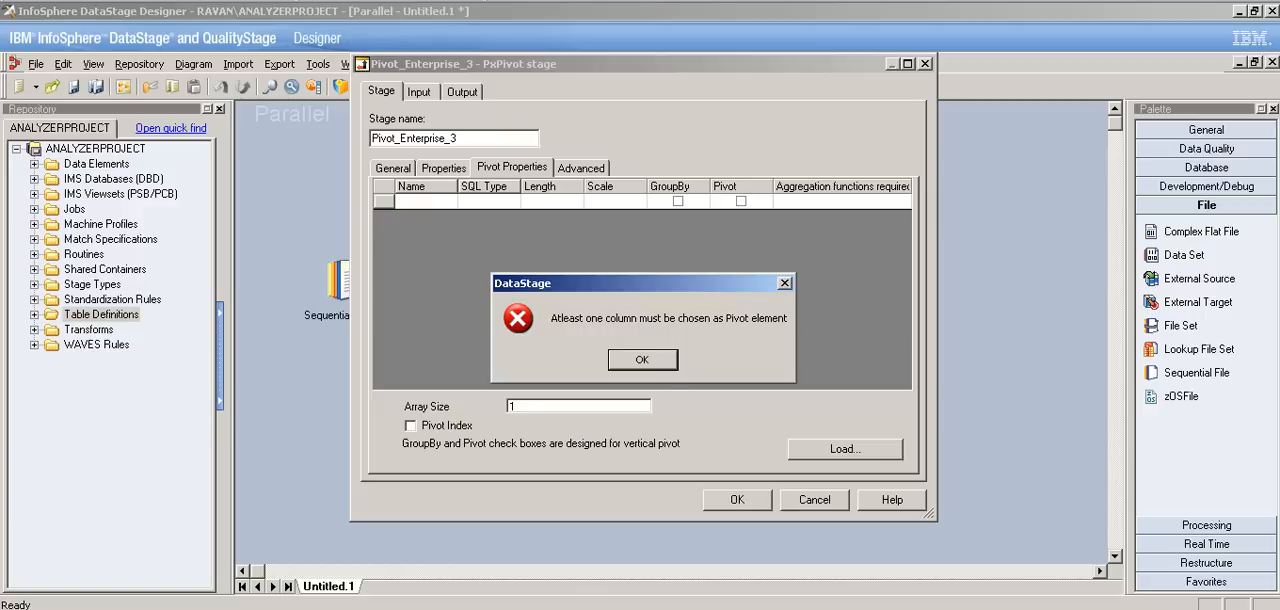
pyautogui.click(642, 360)
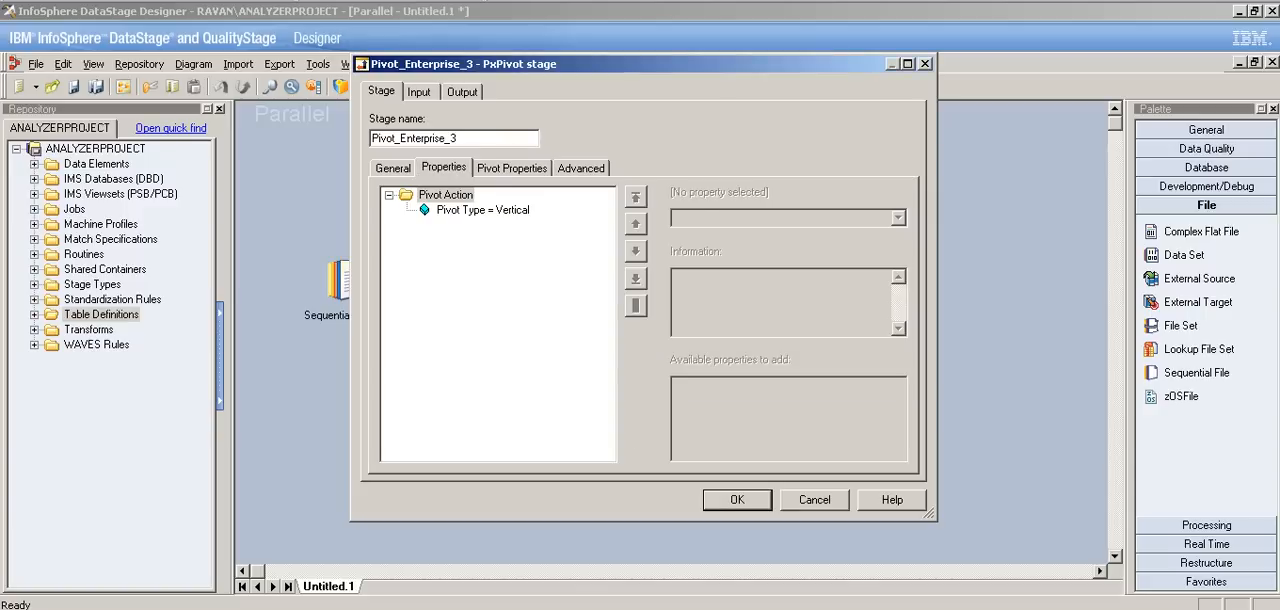
# Step: Load the input link's columns into the pivot stage's pivot definition grid
pyautogui.click(483, 210)
pyautogui.click(512, 168)
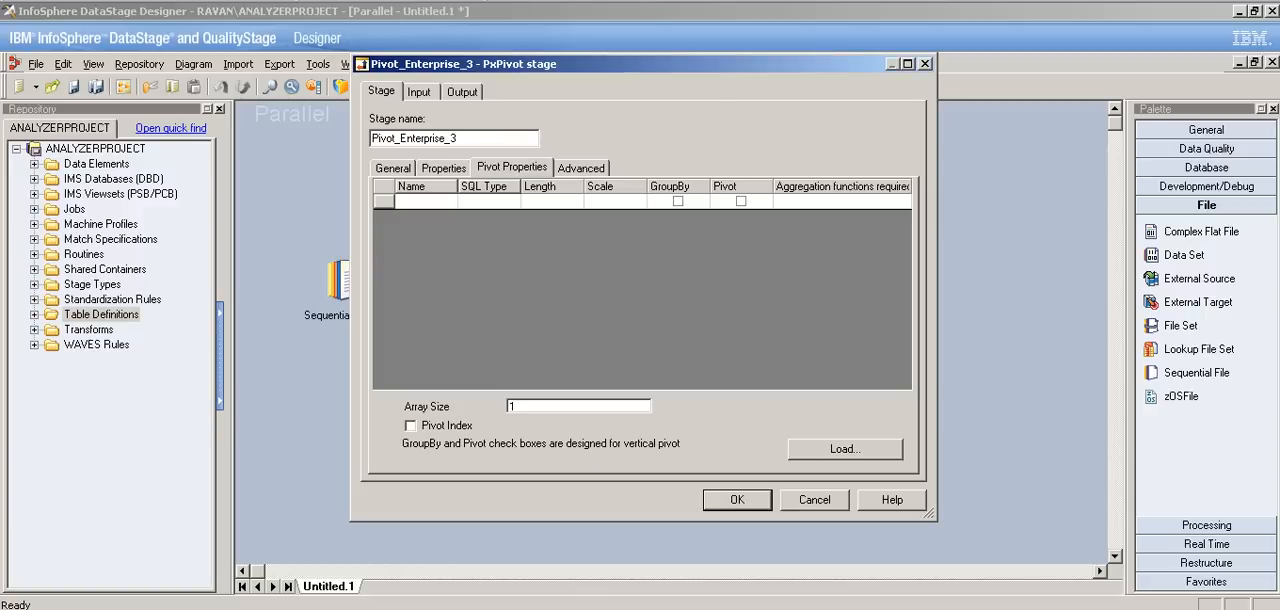
pyautogui.click(845, 449)
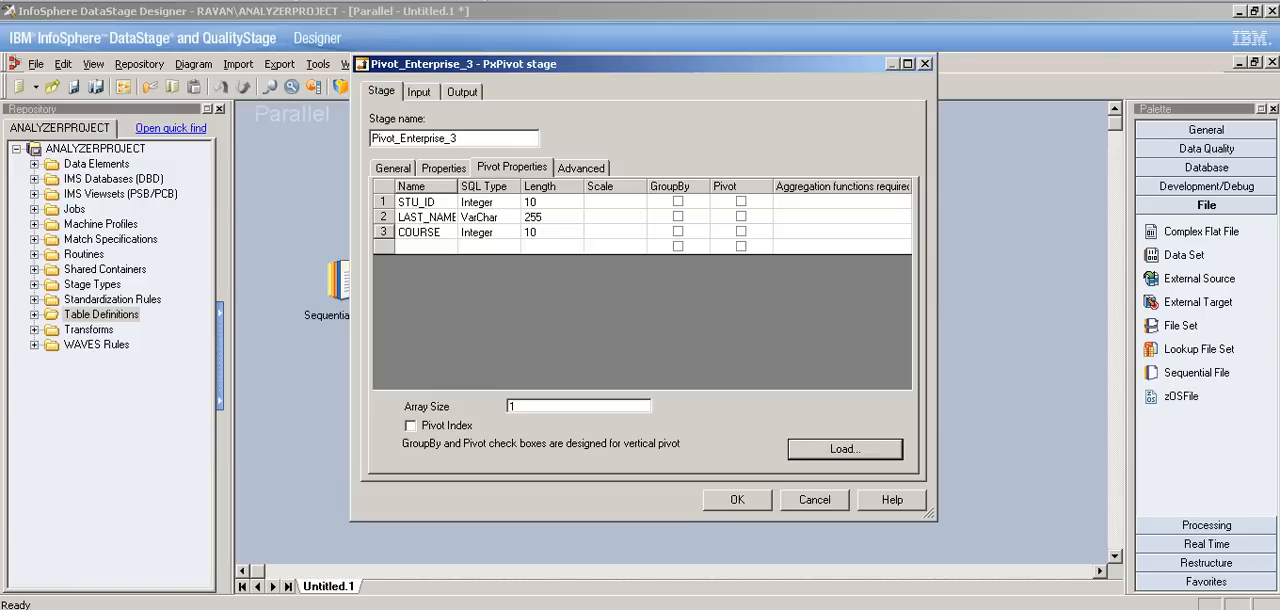
# Step: Mark the COURSE column as the pivot column in the pivot definition
pyautogui.click(383, 232)
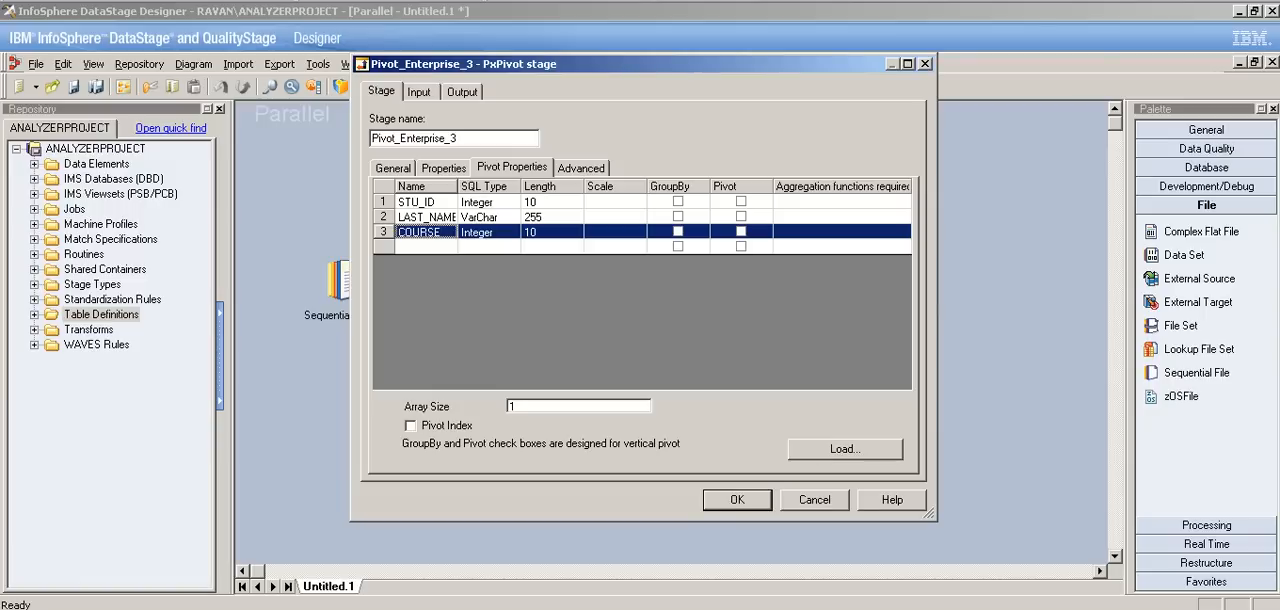
pyautogui.click(437, 231)
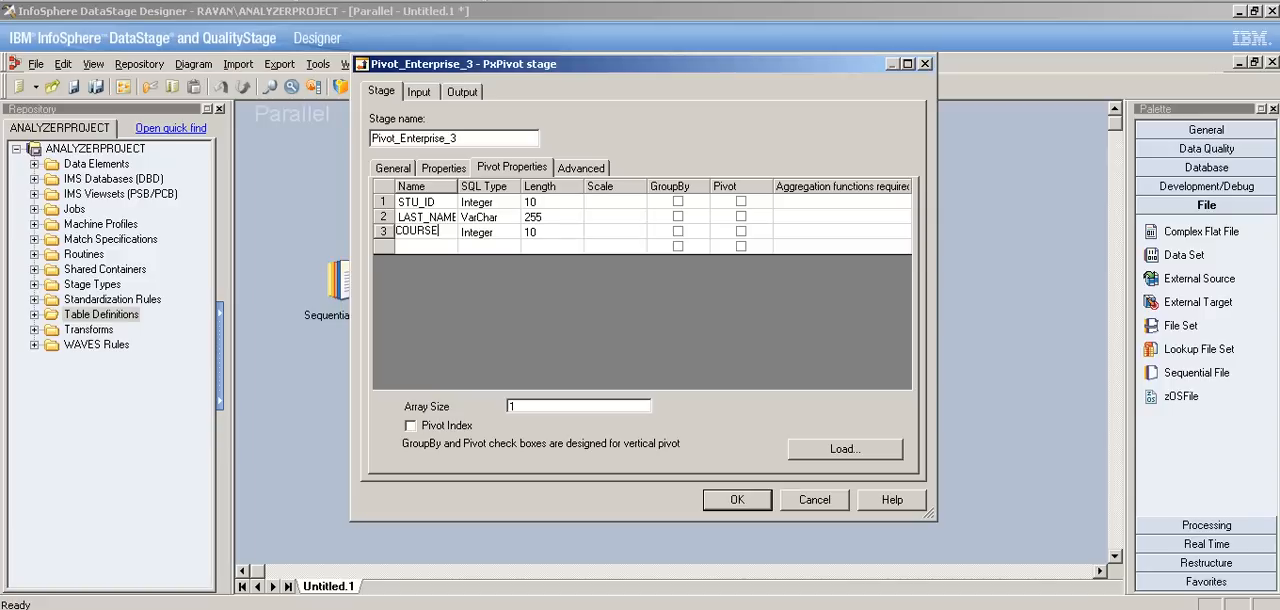
pyautogui.click(741, 231)
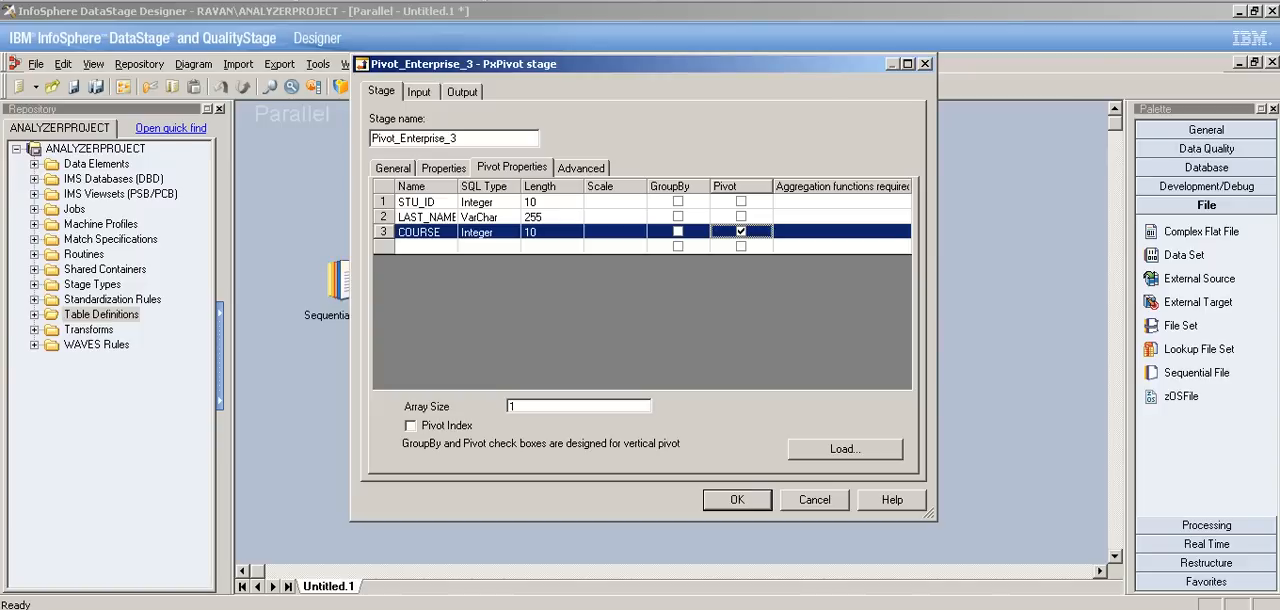
# Step: Group the vertical pivot by LAST_NAME and set the Array Size to 2
pyautogui.click(678, 216)
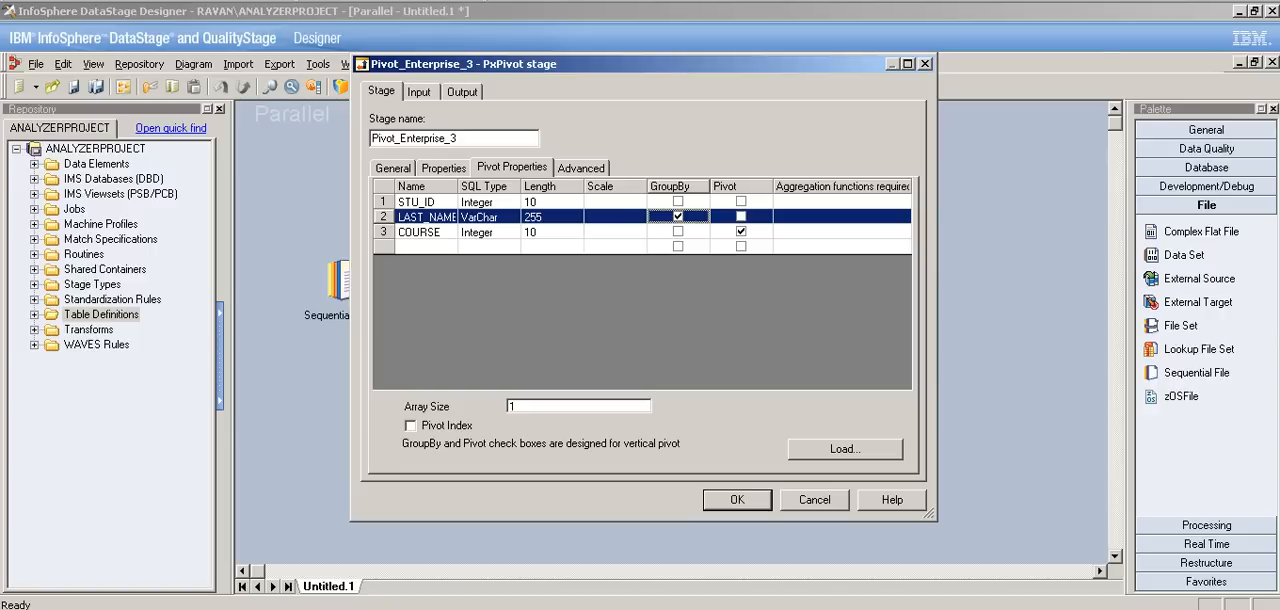
pyautogui.doubleClick(512, 406)
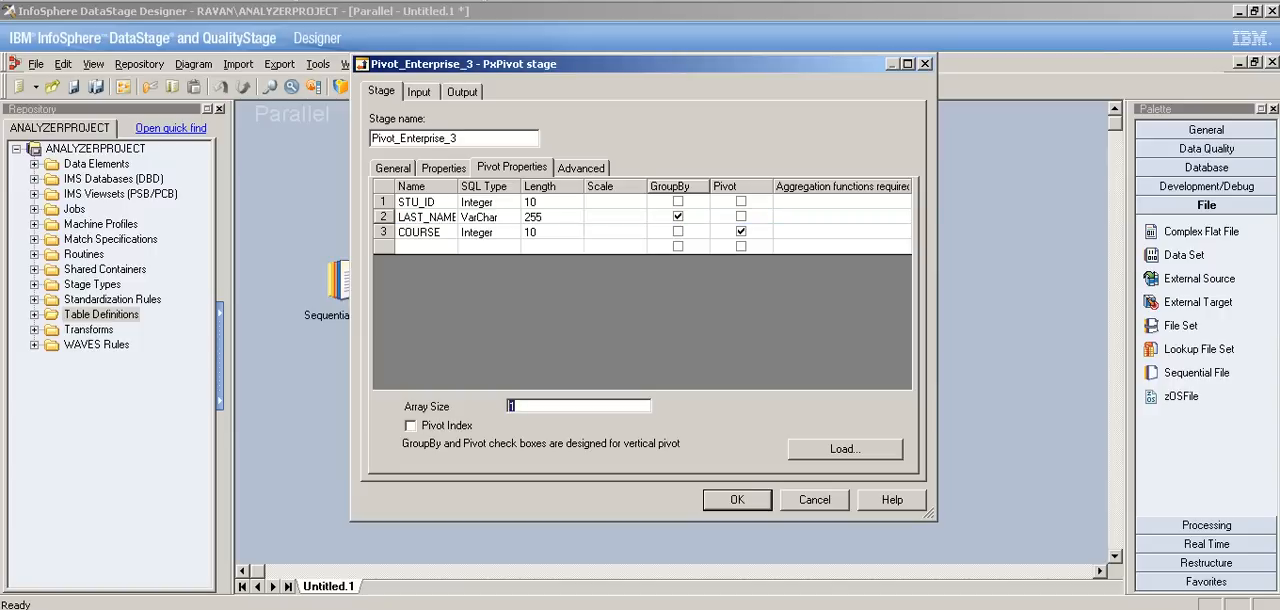
pyautogui.press('BackSpace')
pyautogui.click(642, 359)
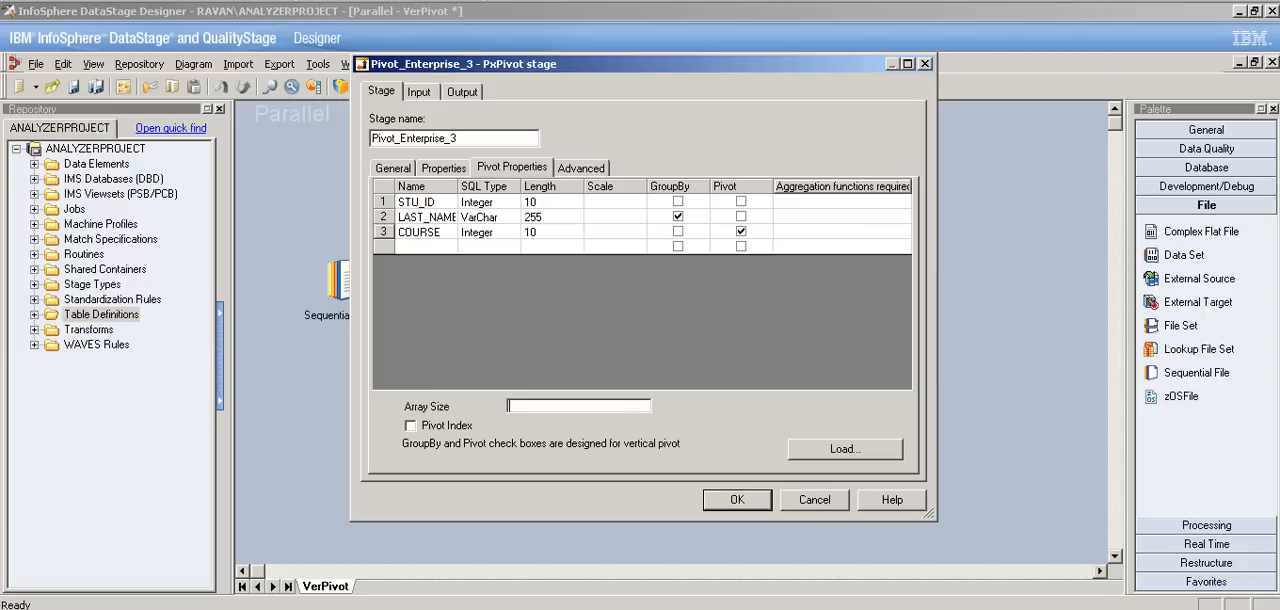
pyautogui.press('Return')
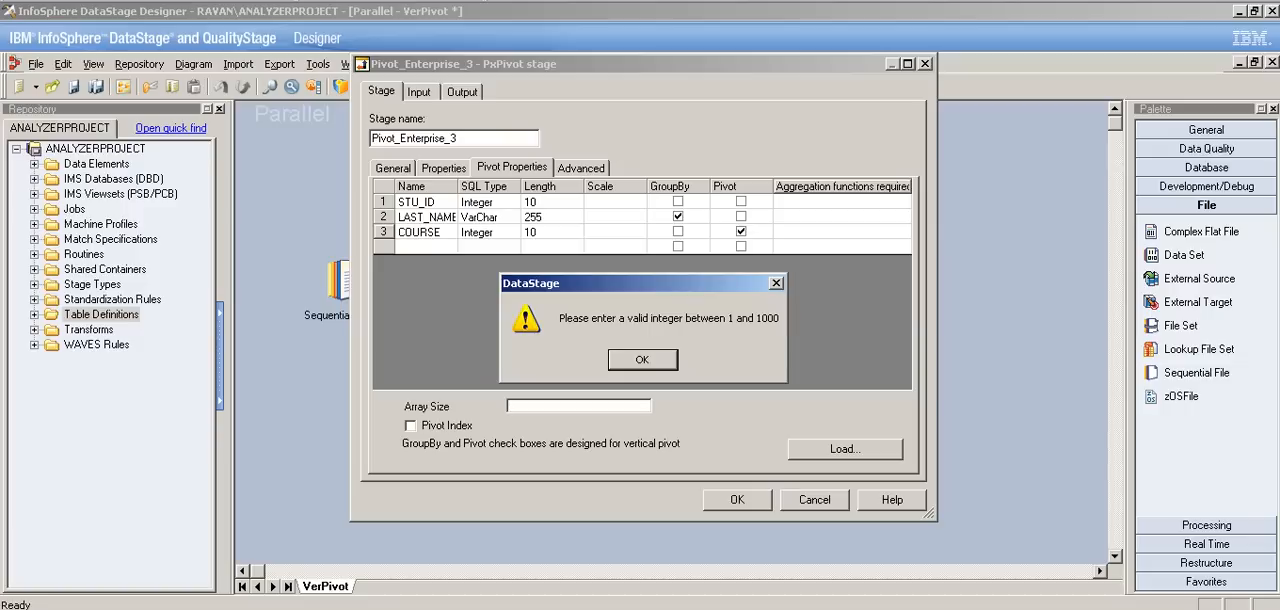
pyautogui.press('Return')
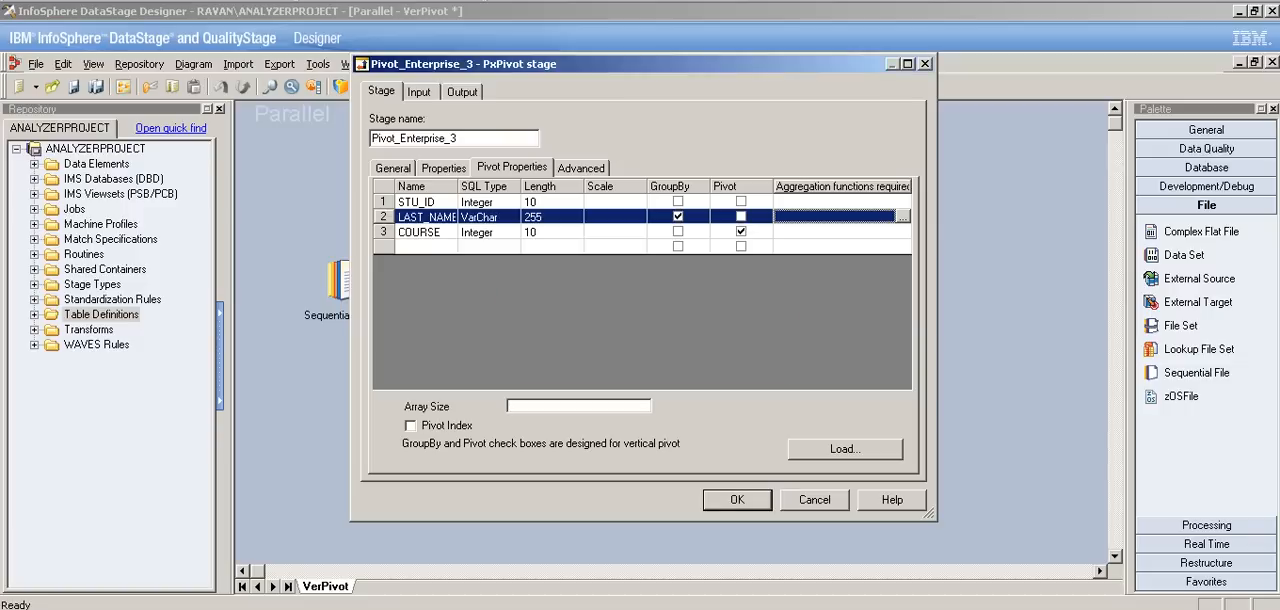
pyautogui.click(578, 406)
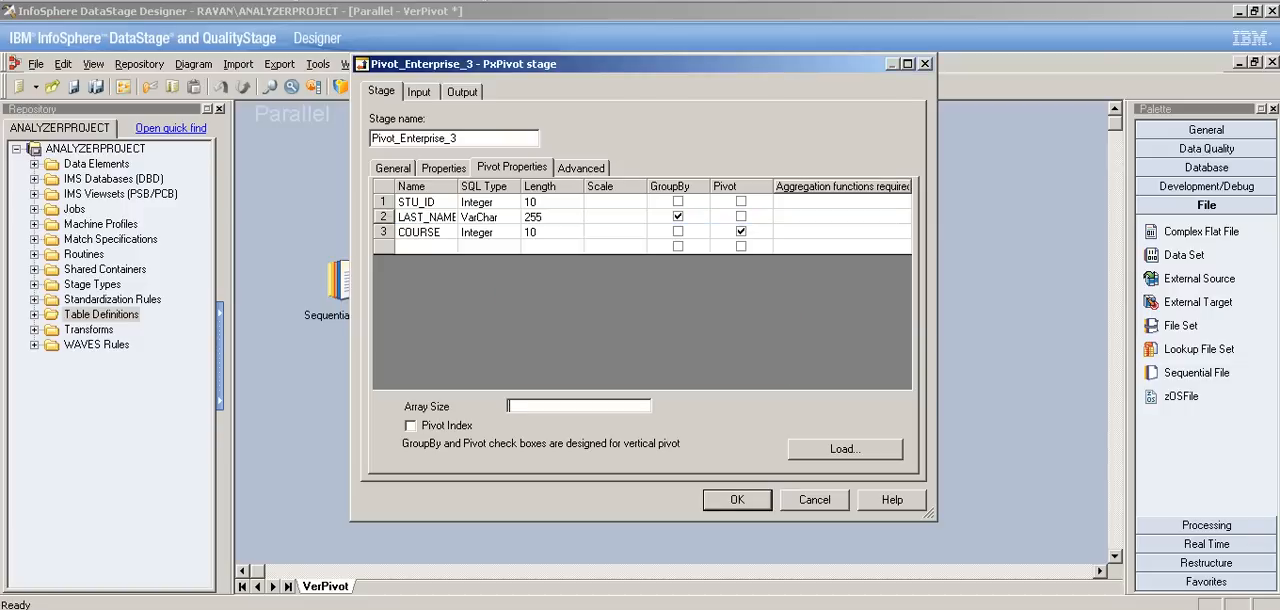
pyautogui.write('3')
pyautogui.press('BackSpace')
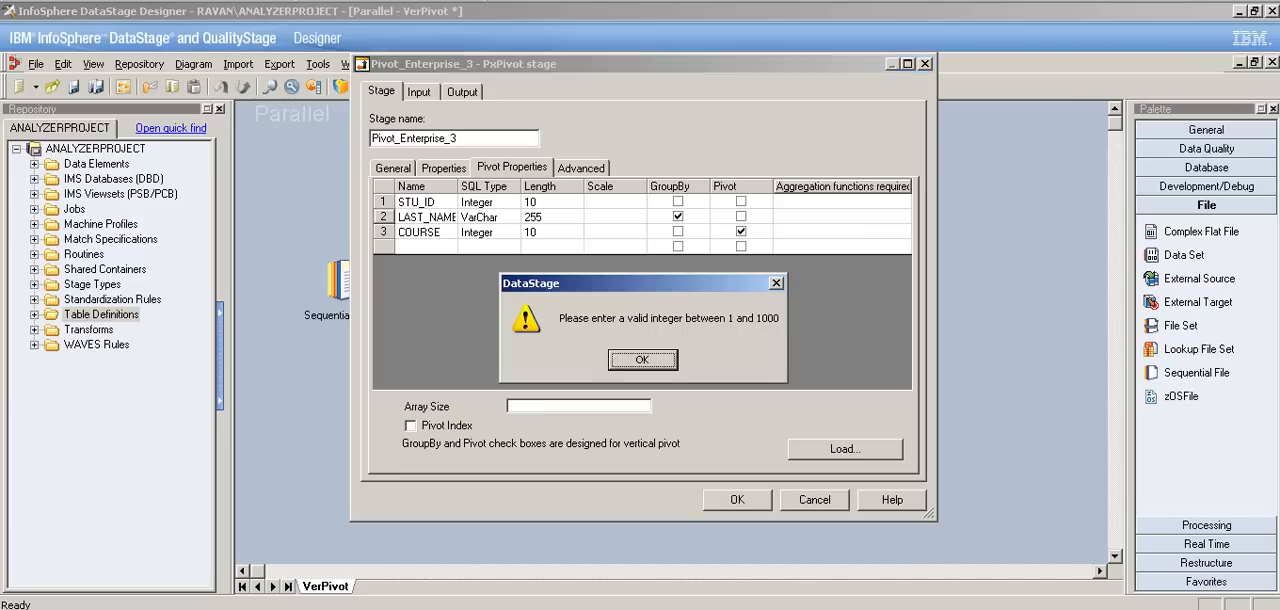
pyautogui.press('Return')
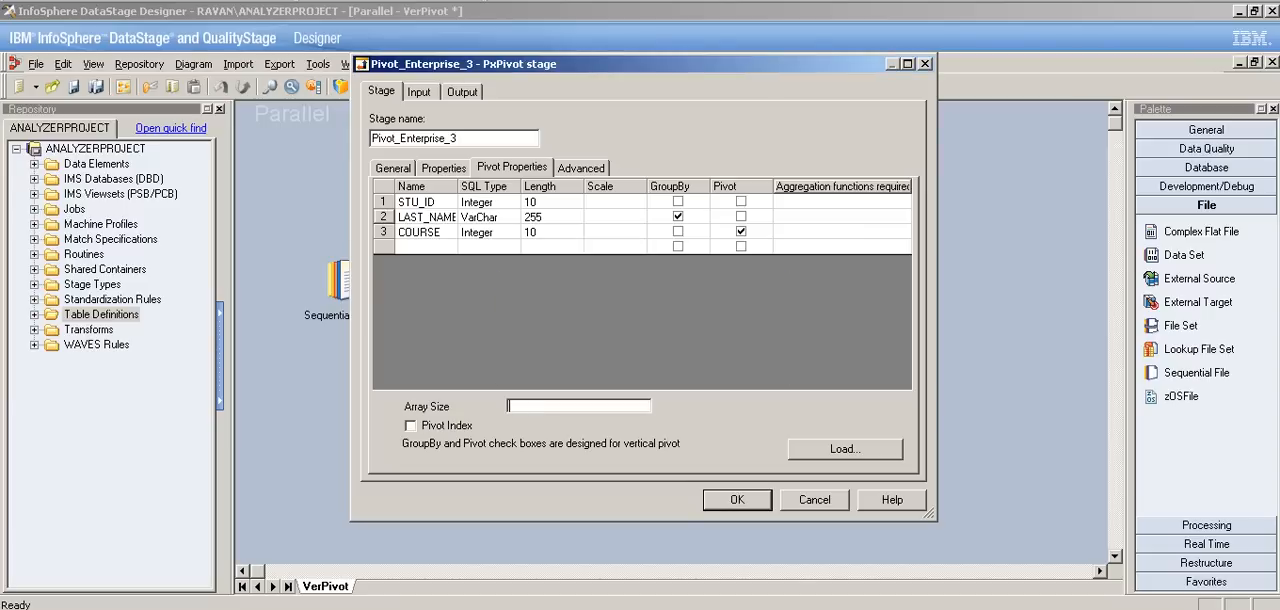
pyautogui.write('2')
pyautogui.doubleClick(512, 406)
pyautogui.click(383, 232)
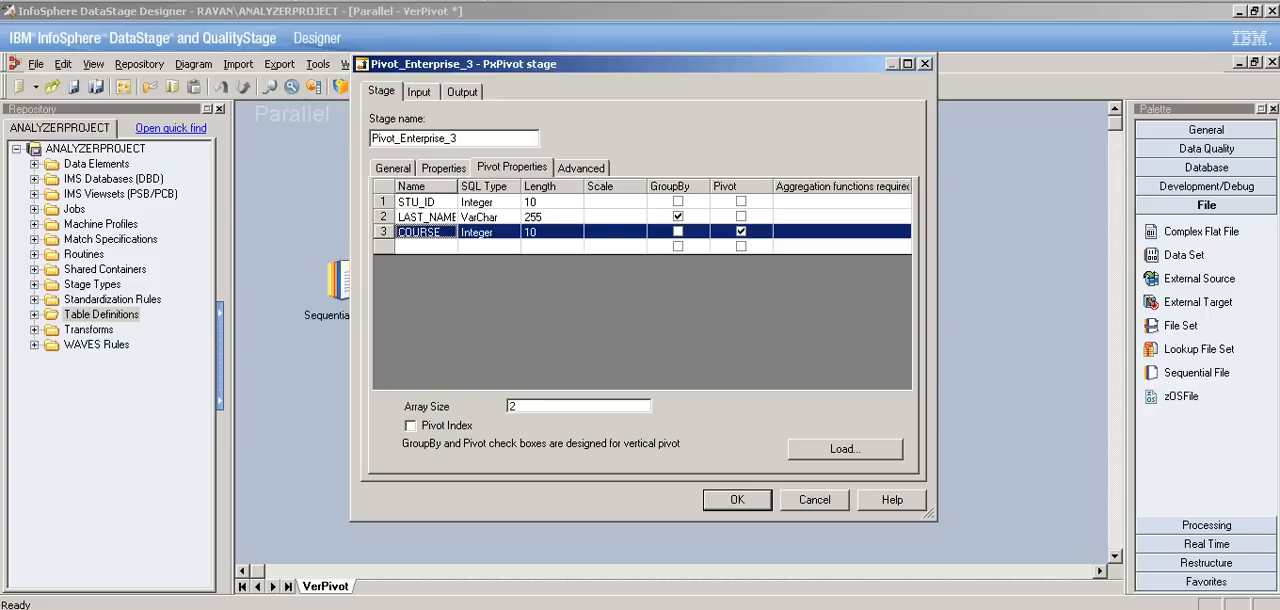
# Step: Enable the Pivot Index so that an index column is included in the pivot definition
pyautogui.doubleClick(512, 406)
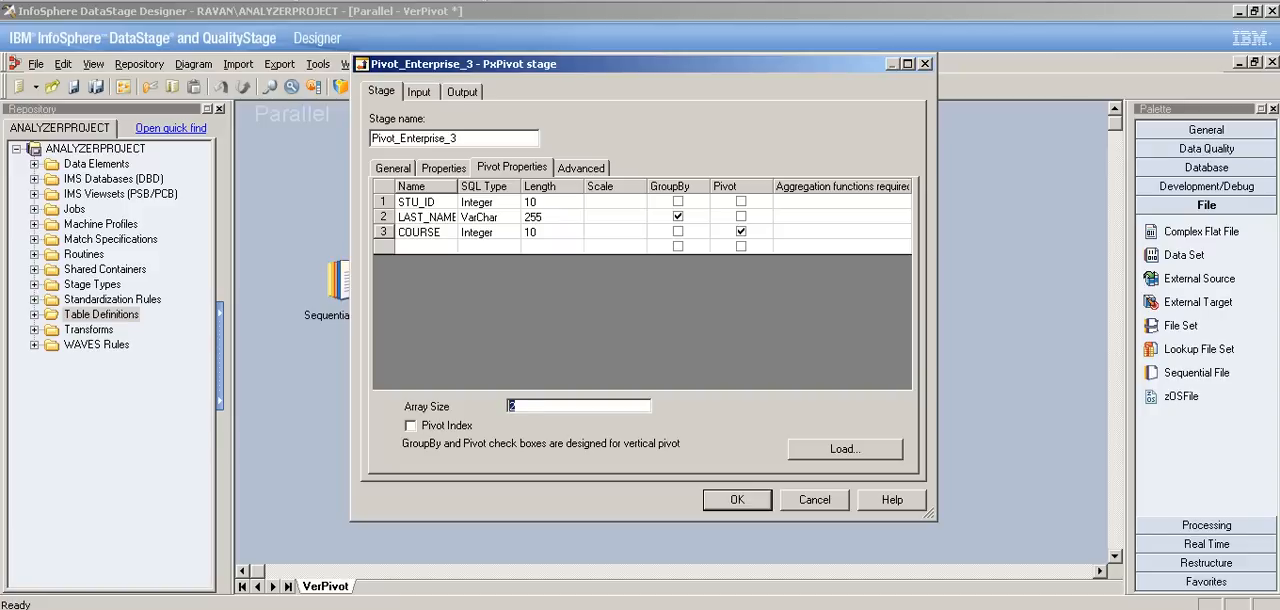
pyautogui.click(384, 232)
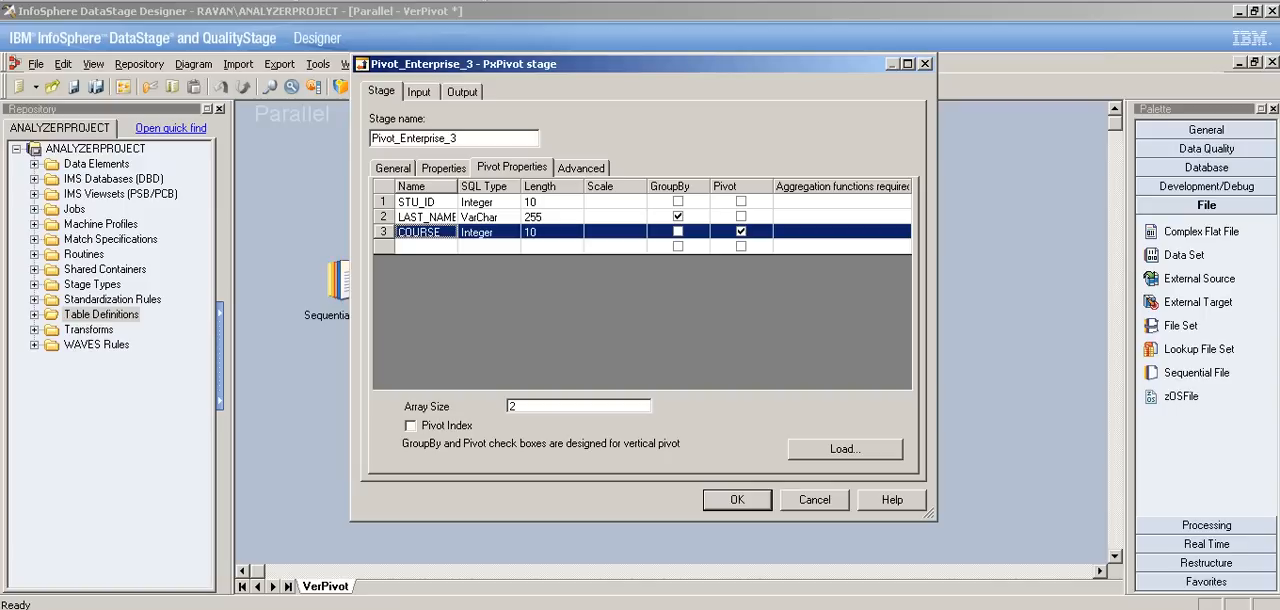
pyautogui.click(410, 426)
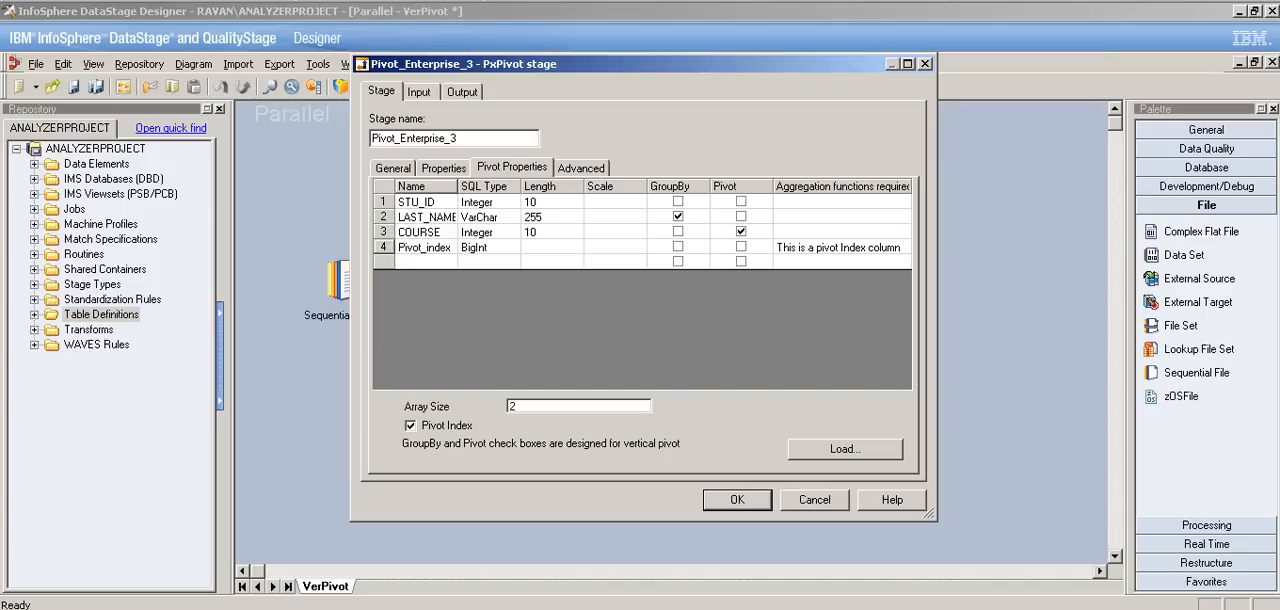
# Step: Try to choose aggregation functions for the LAST_NAME column
pyautogui.click(838, 232)
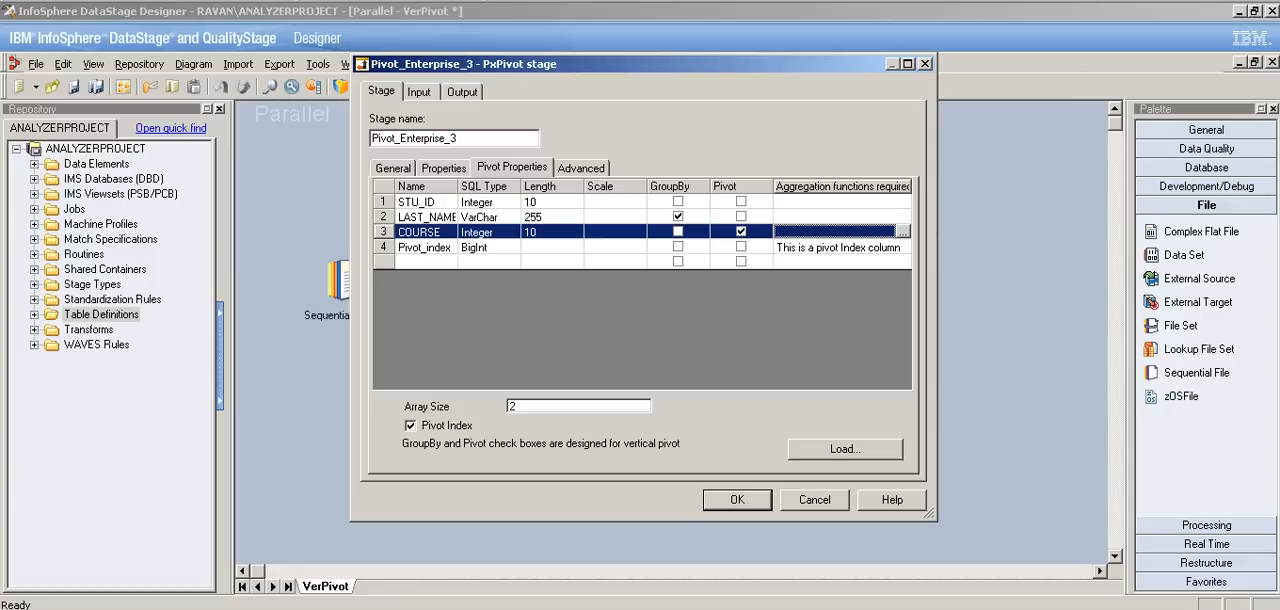
pyautogui.click(836, 217)
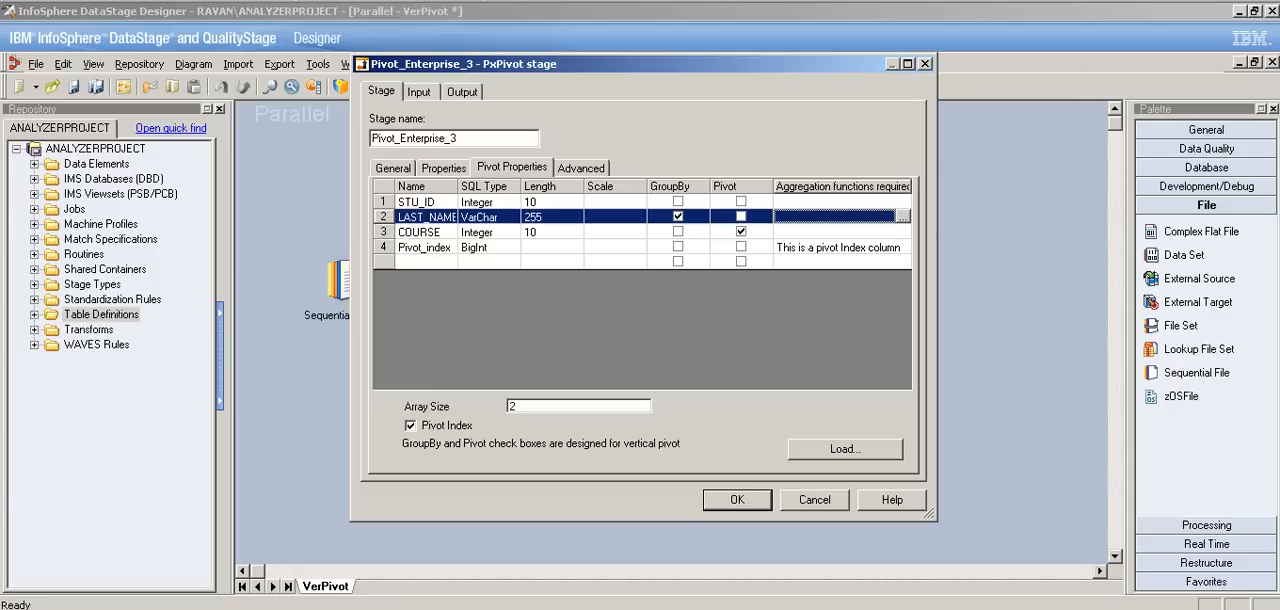
pyautogui.click(903, 217)
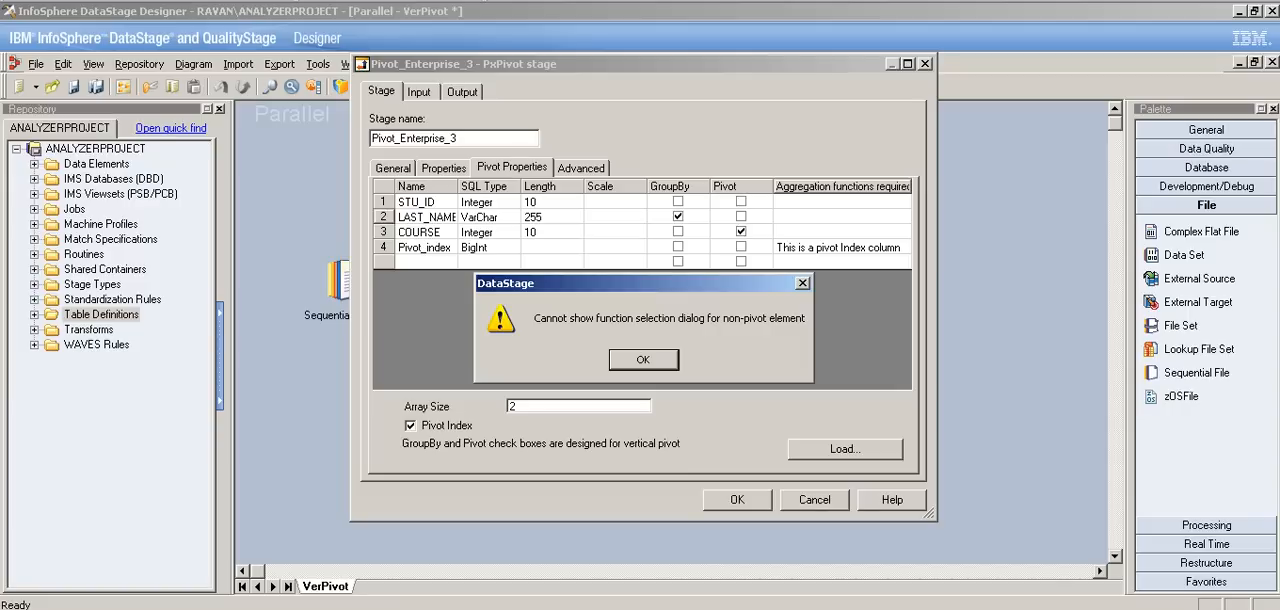
pyautogui.press('Return')
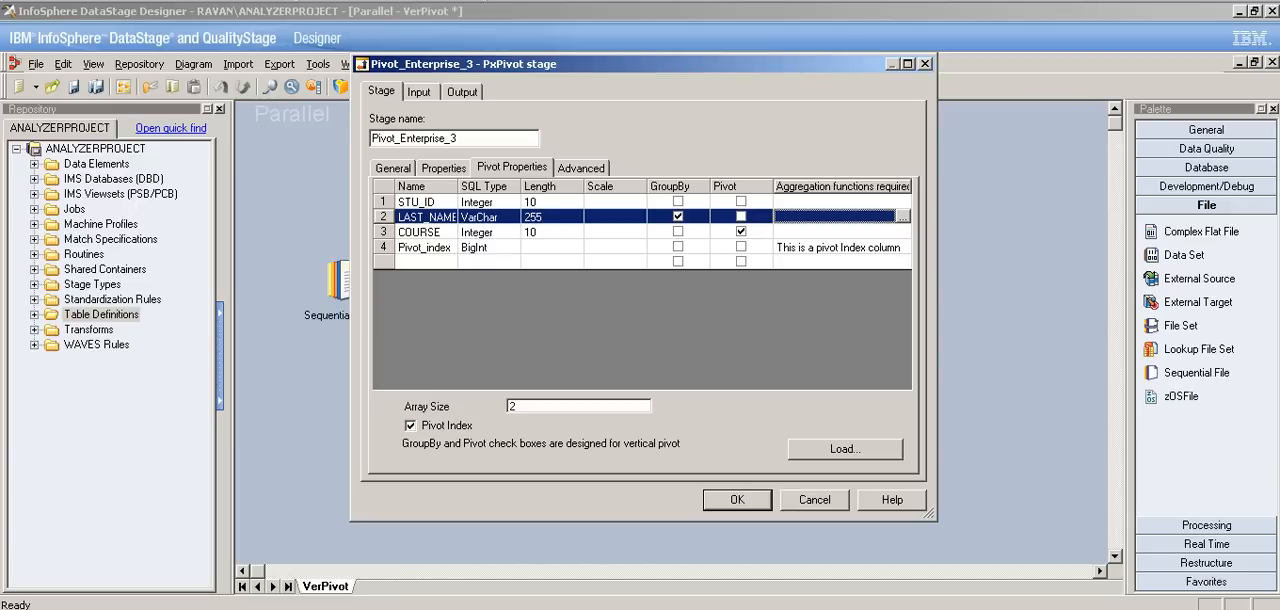
# Step: Add the average aggregation function to the COURSE column as Decimal with precision 5 and scale 2
pyautogui.click(835, 232)
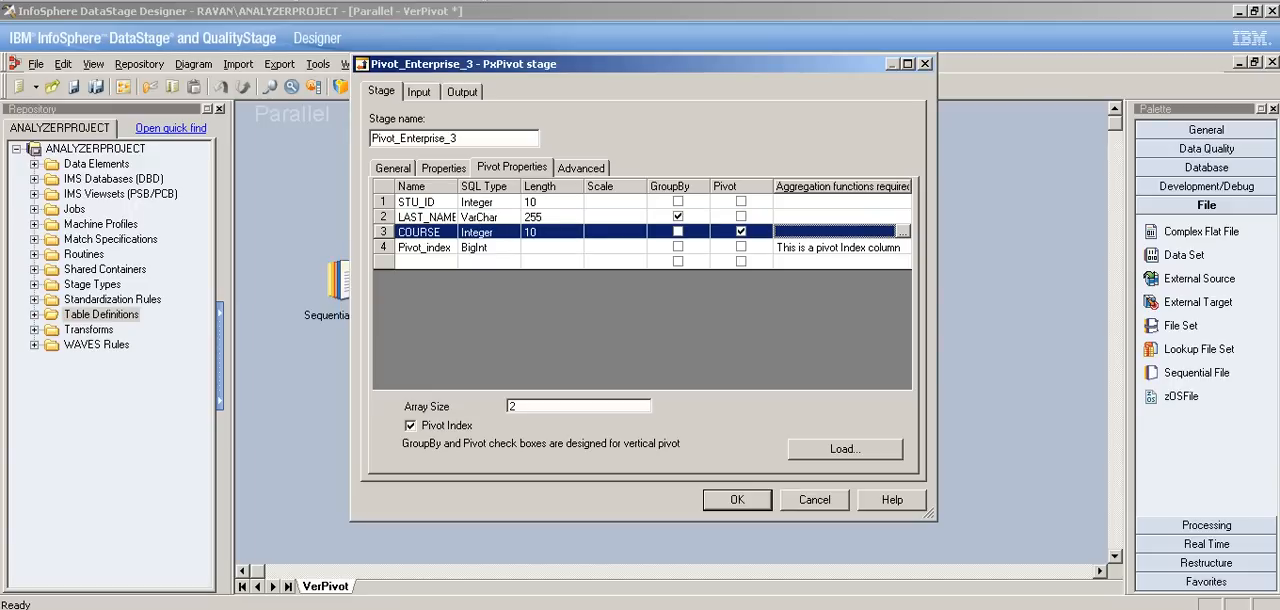
pyautogui.click(903, 232)
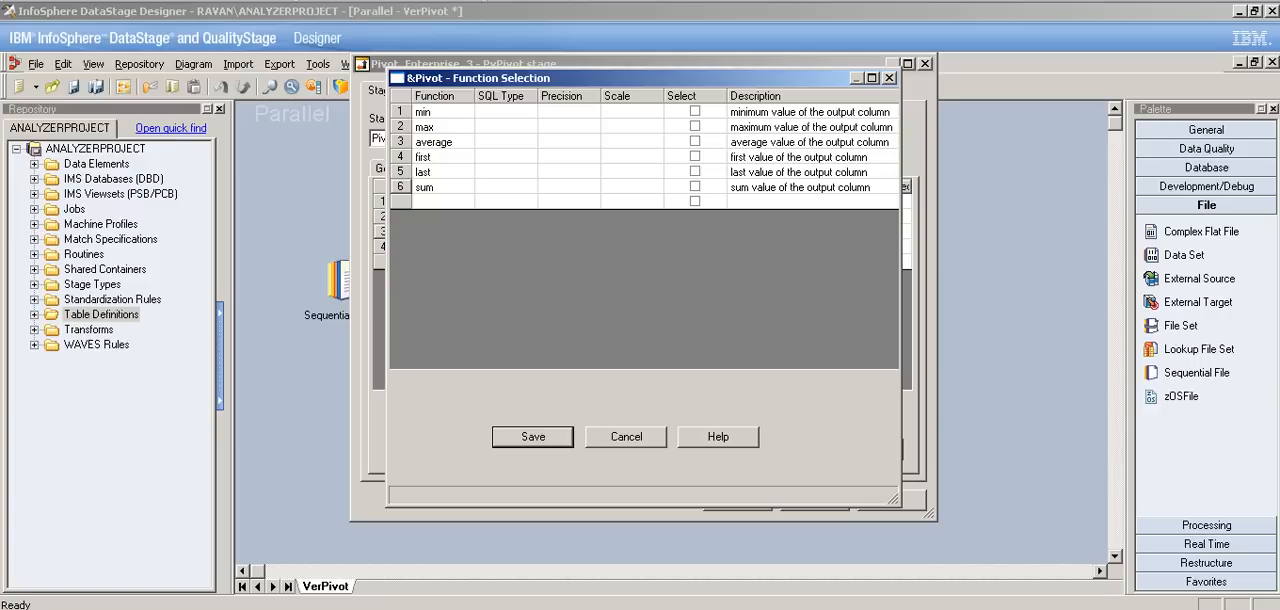
pyautogui.doubleClick(506, 142)
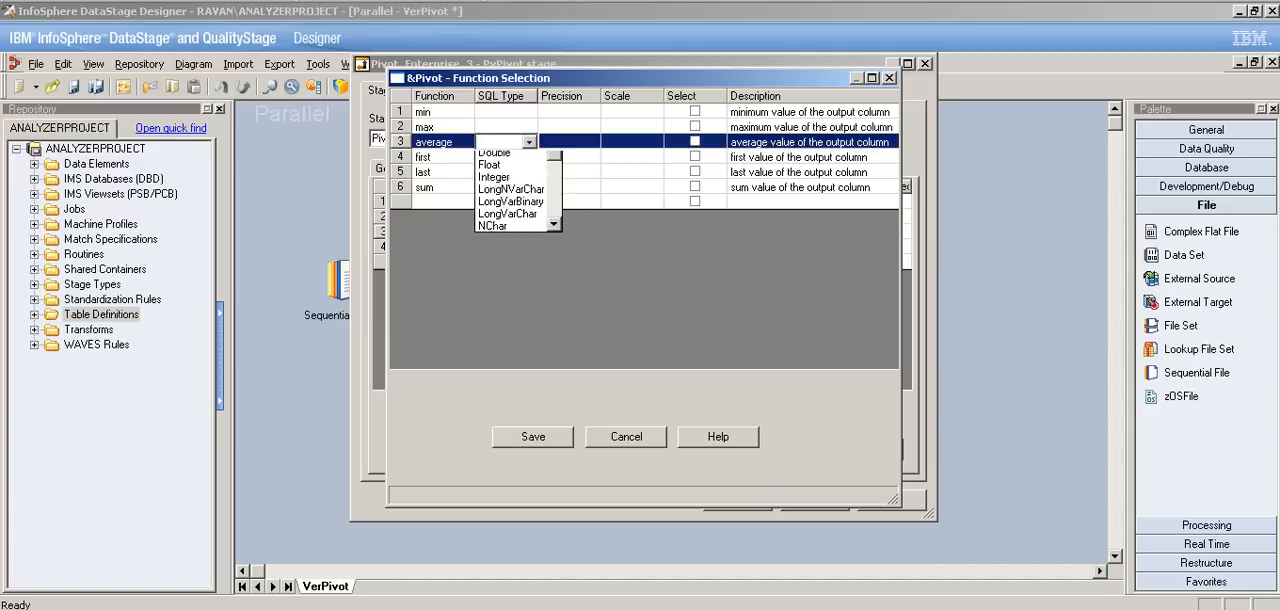
pyautogui.press('Up')
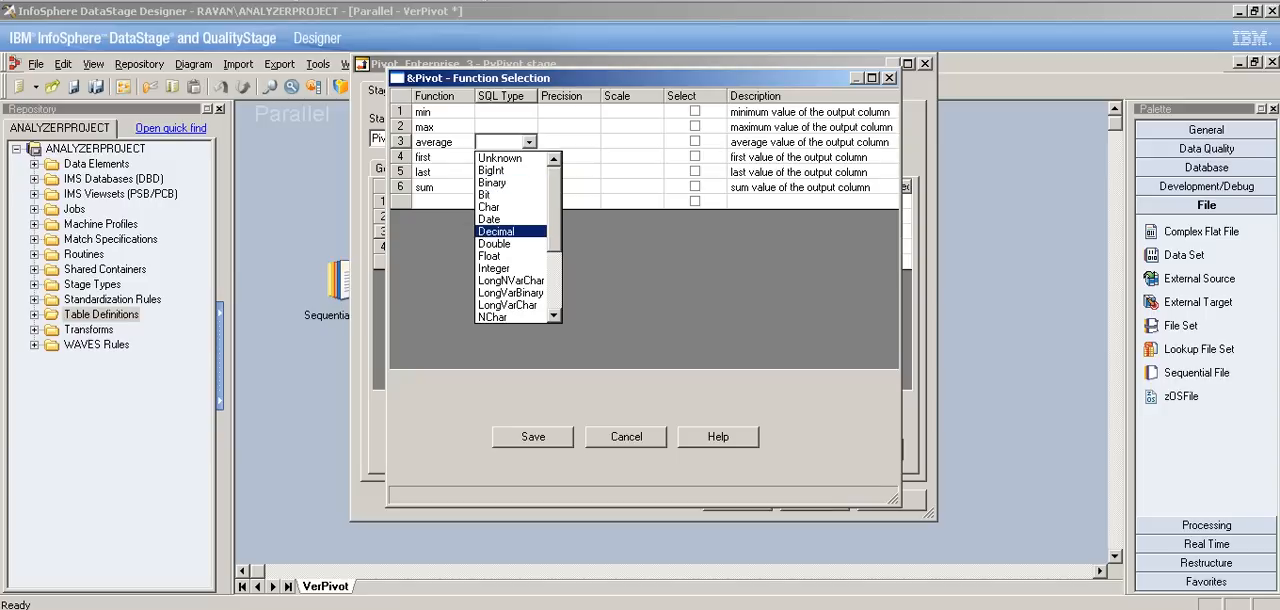
pyautogui.press('Return')
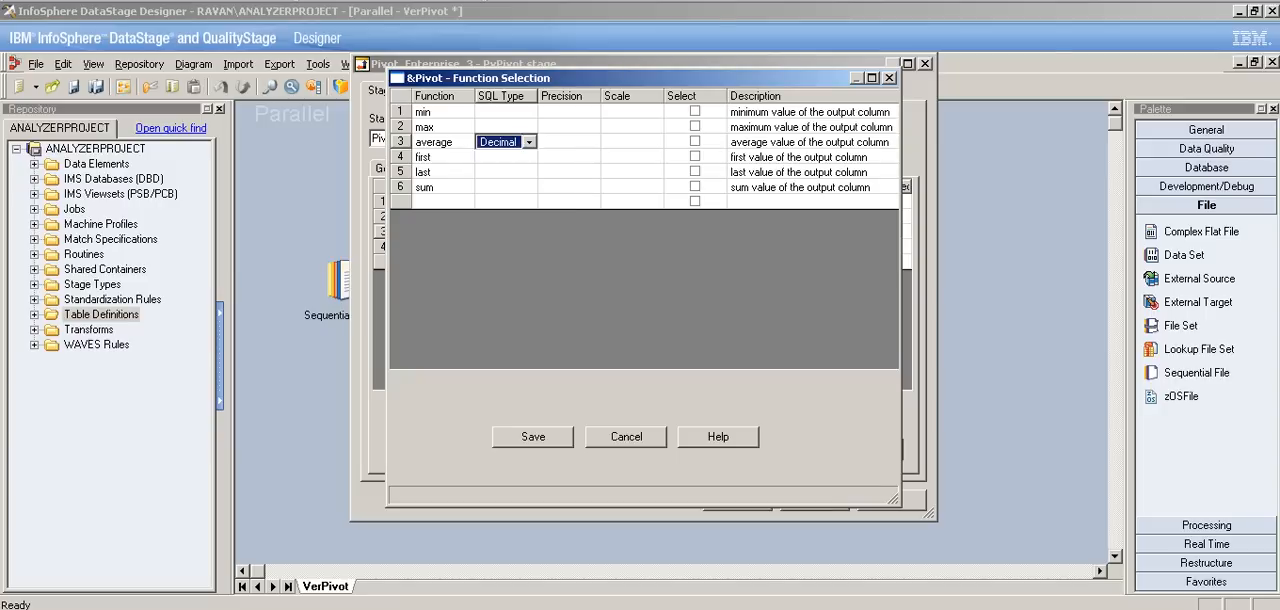
pyautogui.click(569, 142)
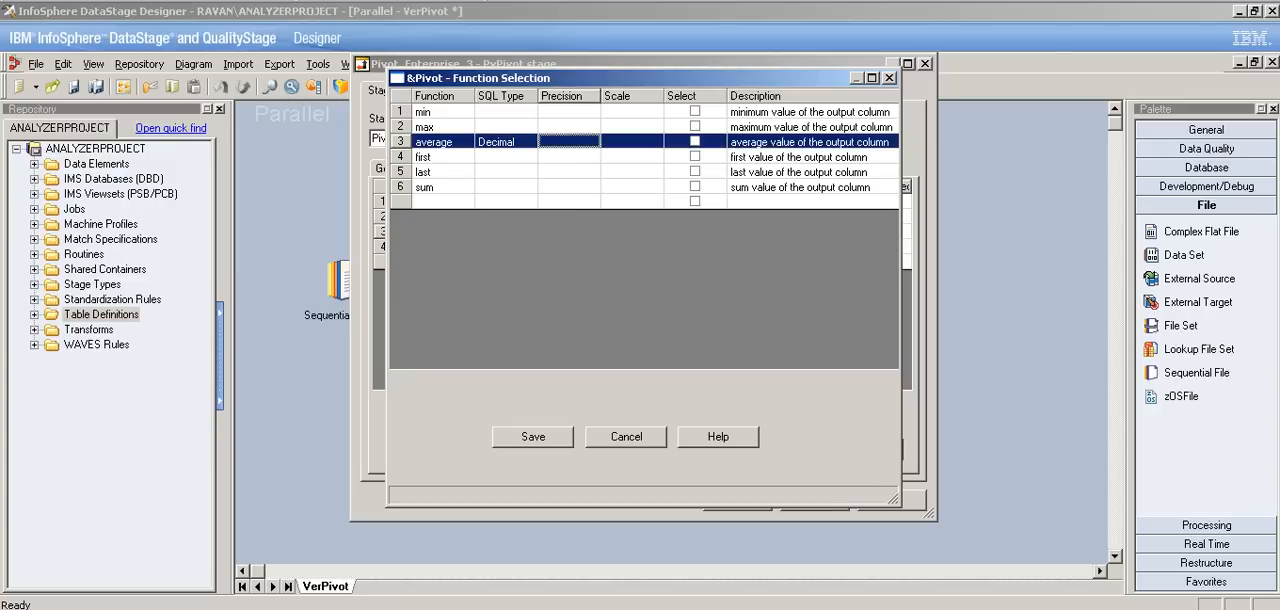
pyautogui.click(569, 142)
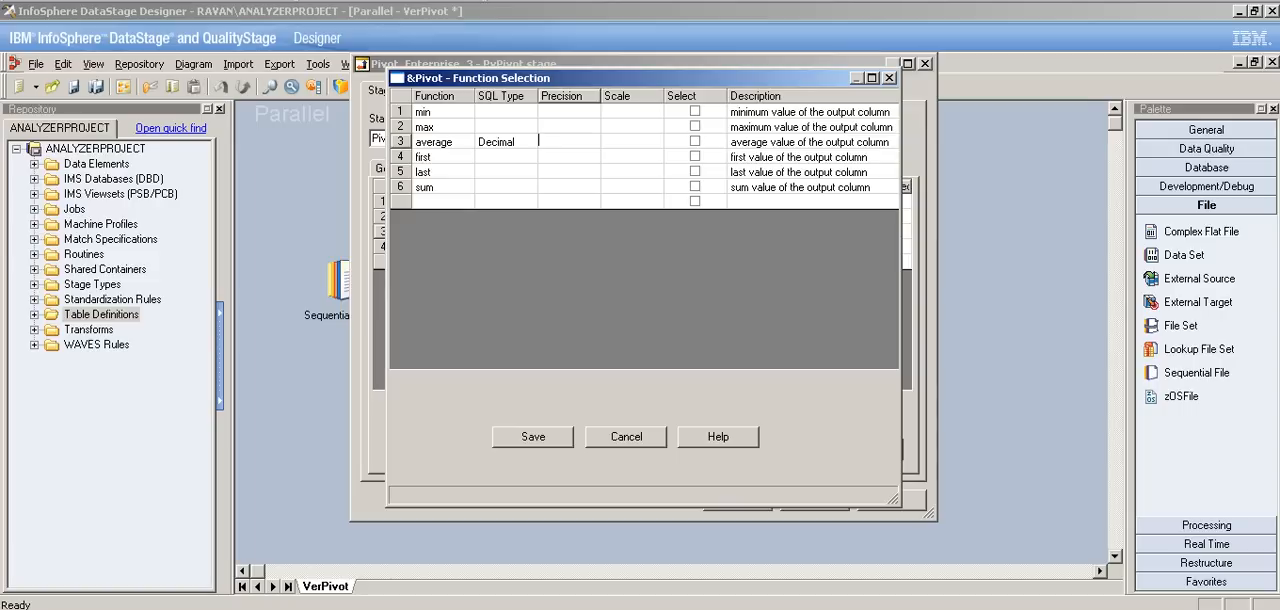
pyautogui.write('5')
pyautogui.press('Tab')
pyautogui.write('2')
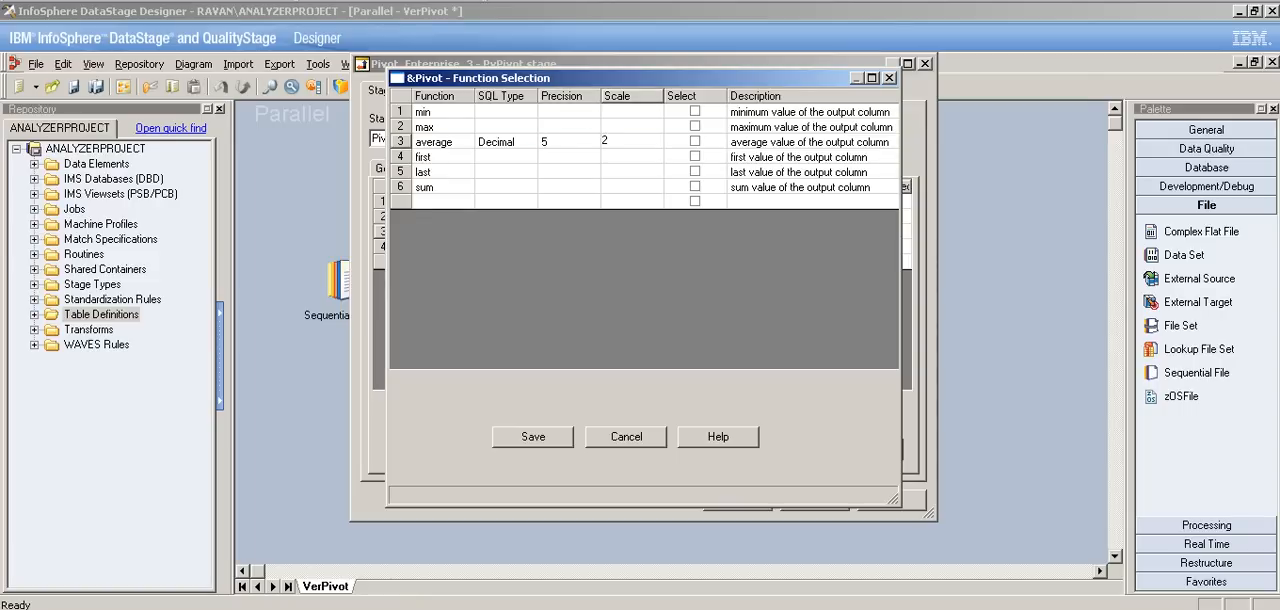
pyautogui.click(695, 141)
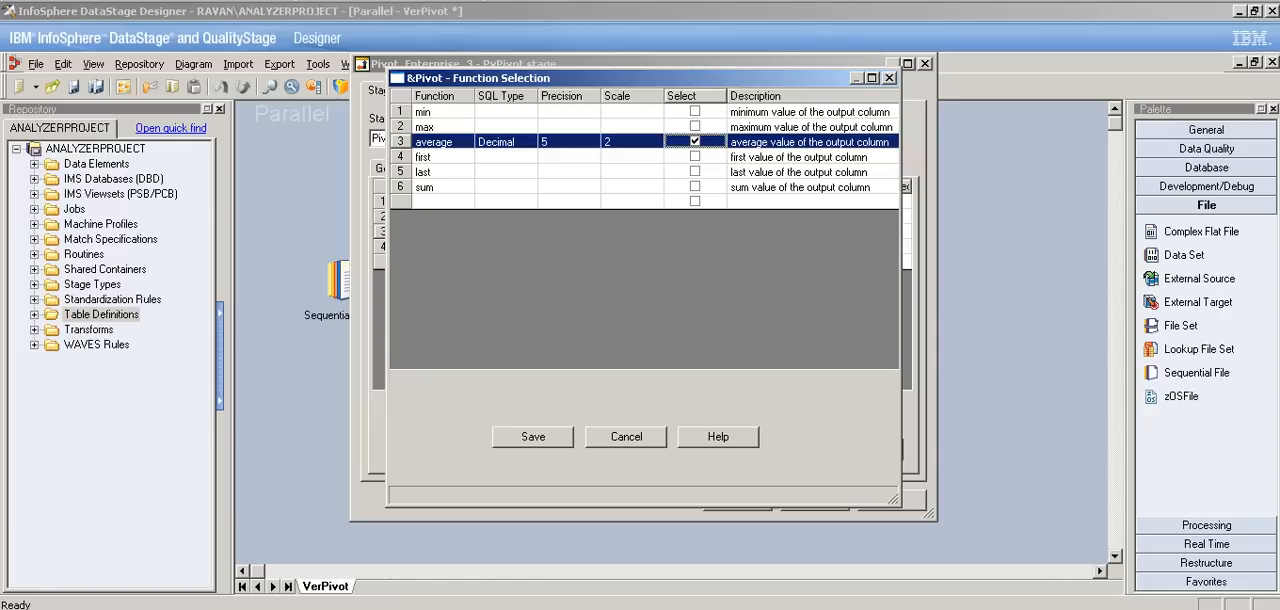
pyautogui.click(533, 437)
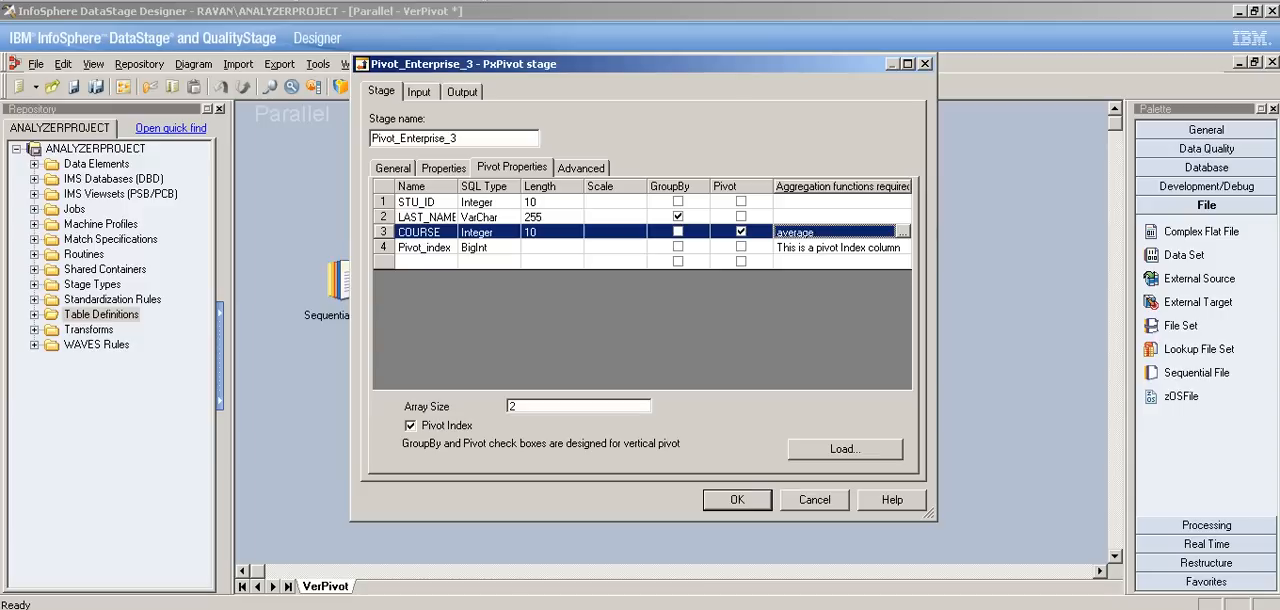
pyautogui.click(642, 330)
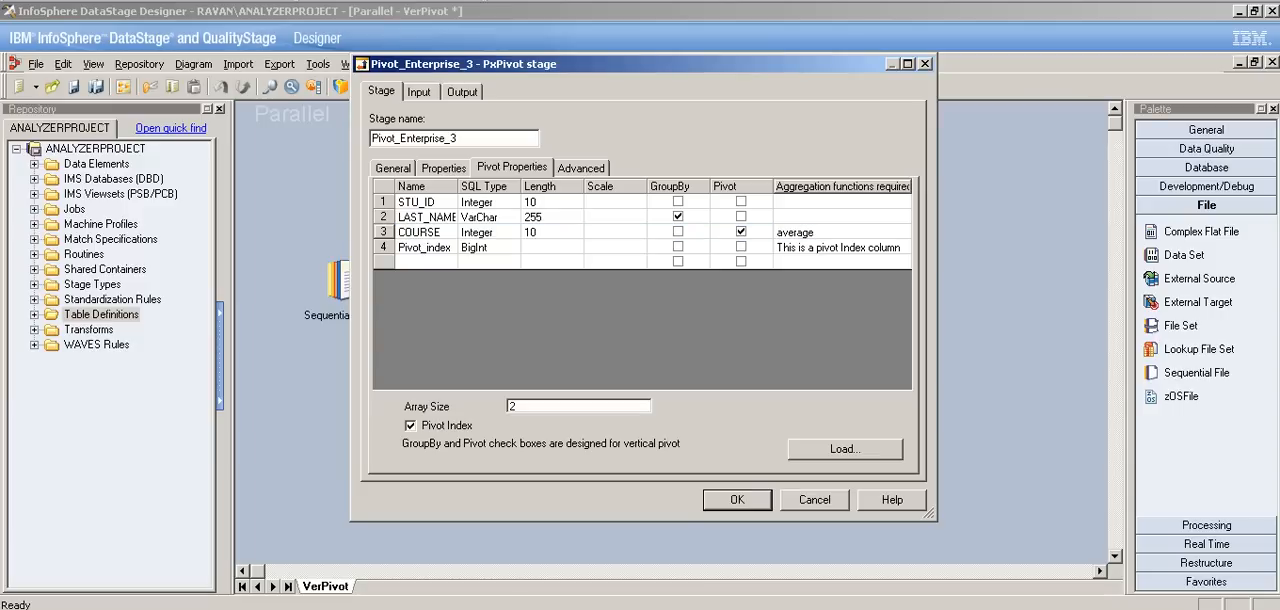
# Step: Map all of the pivot stage's columns, including Pivot_index, COURSE_1 and COURSE_average, to the output link DSLink5
pyautogui.click(419, 92)
pyautogui.click(462, 92)
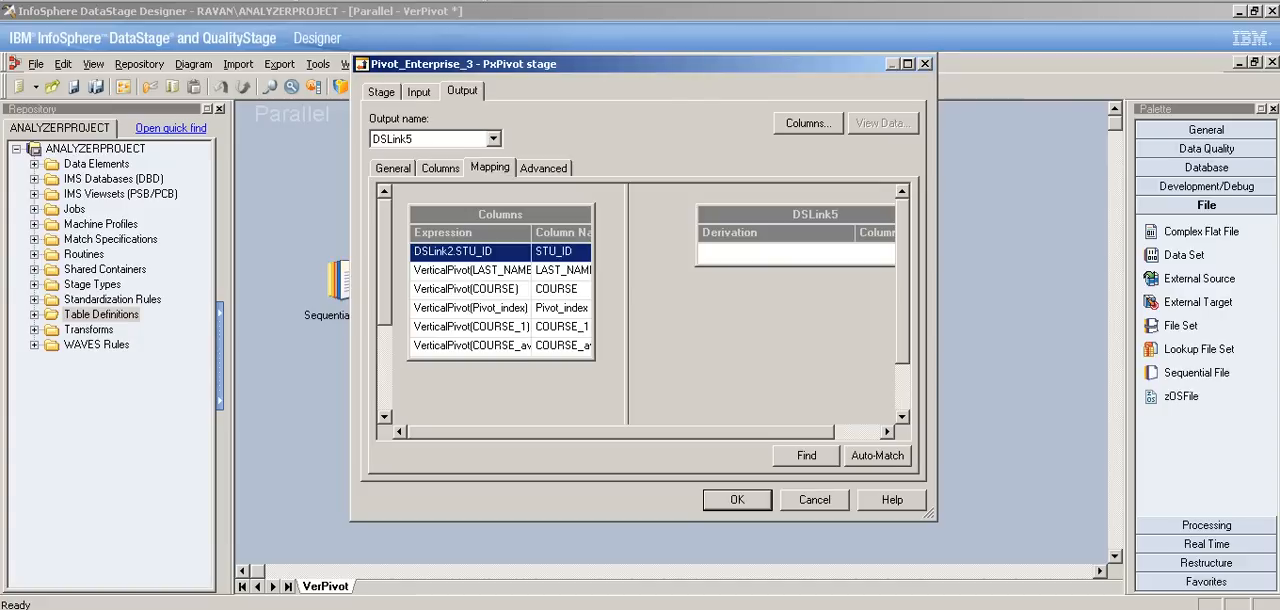
pyautogui.moveTo(500, 214); pyautogui.dragTo(868, 252)
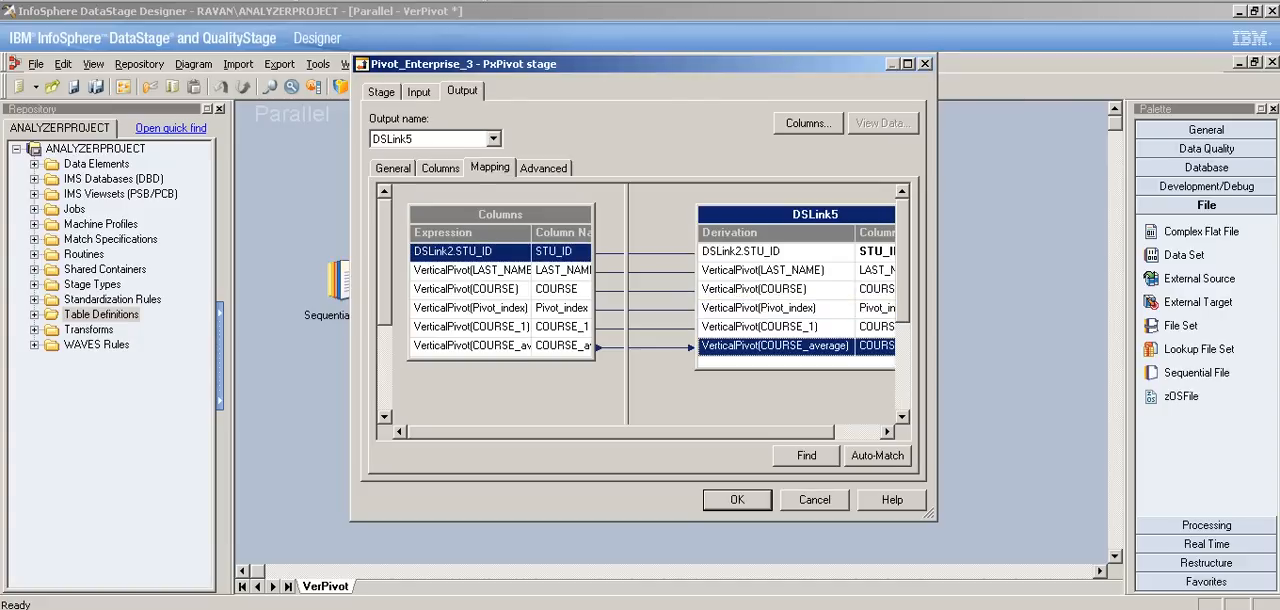
pyautogui.moveTo(621, 432); pyautogui.dragTo(668, 432)
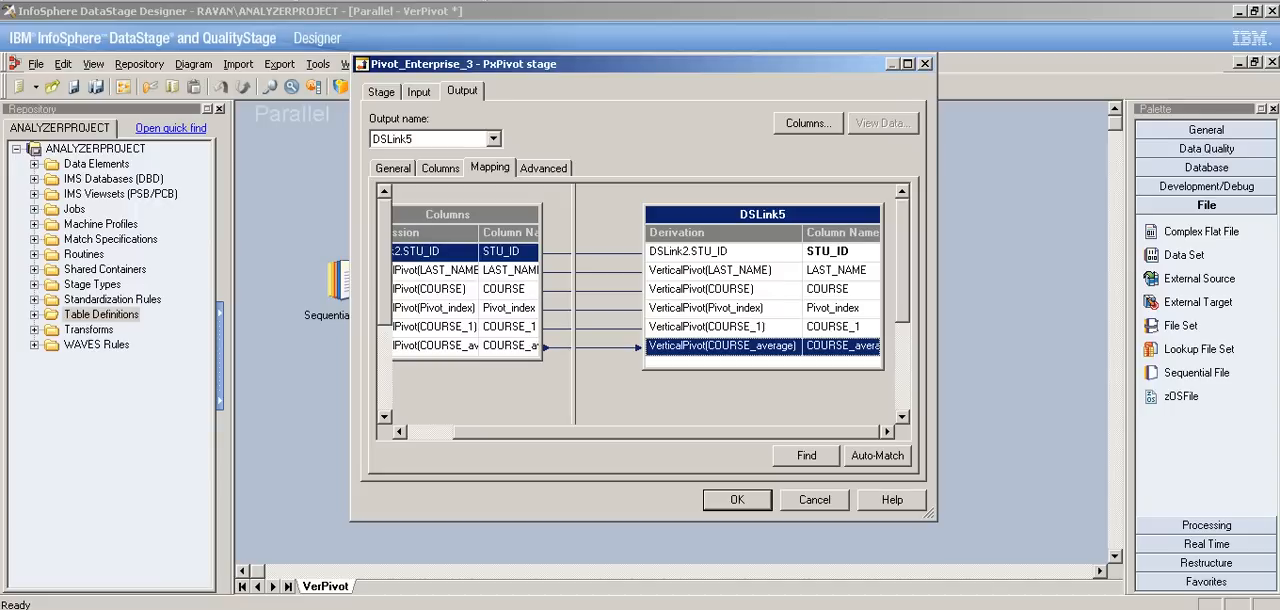
pyautogui.click(724, 290)
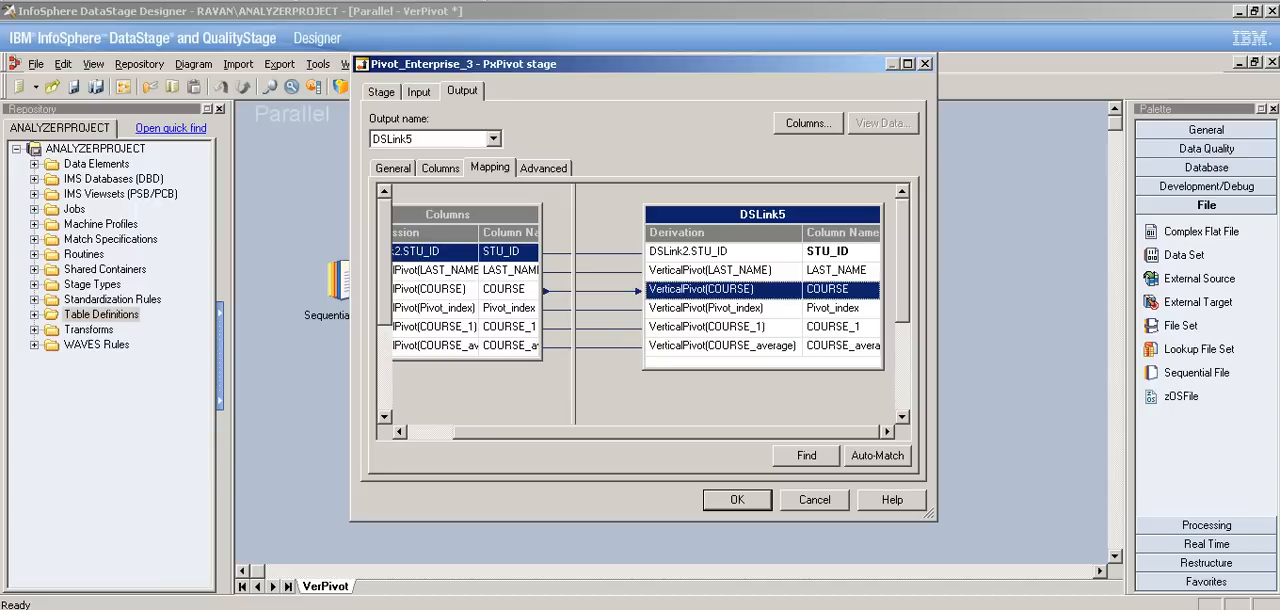
pyautogui.moveTo(667, 432); pyautogui.dragTo(621, 432)
# Step: Switch to the Vertical_Pivot file in Notepad and examine how many course rows each student has
pyautogui.click(600, 609)
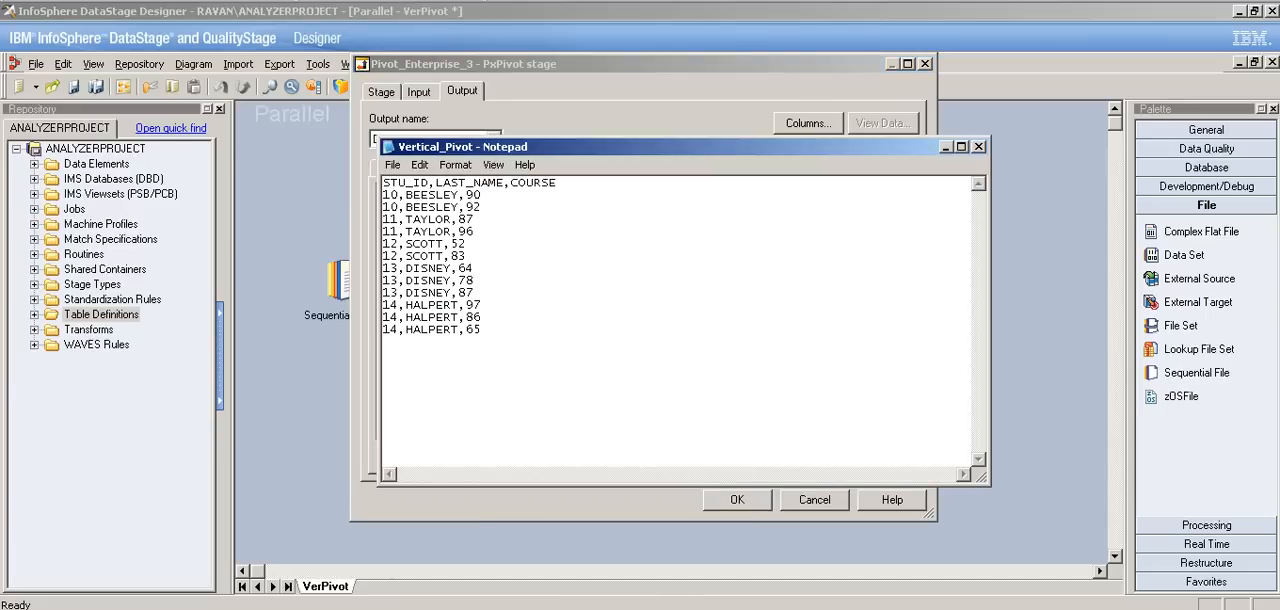
pyautogui.moveTo(383, 194); pyautogui.dragTo(481, 207)
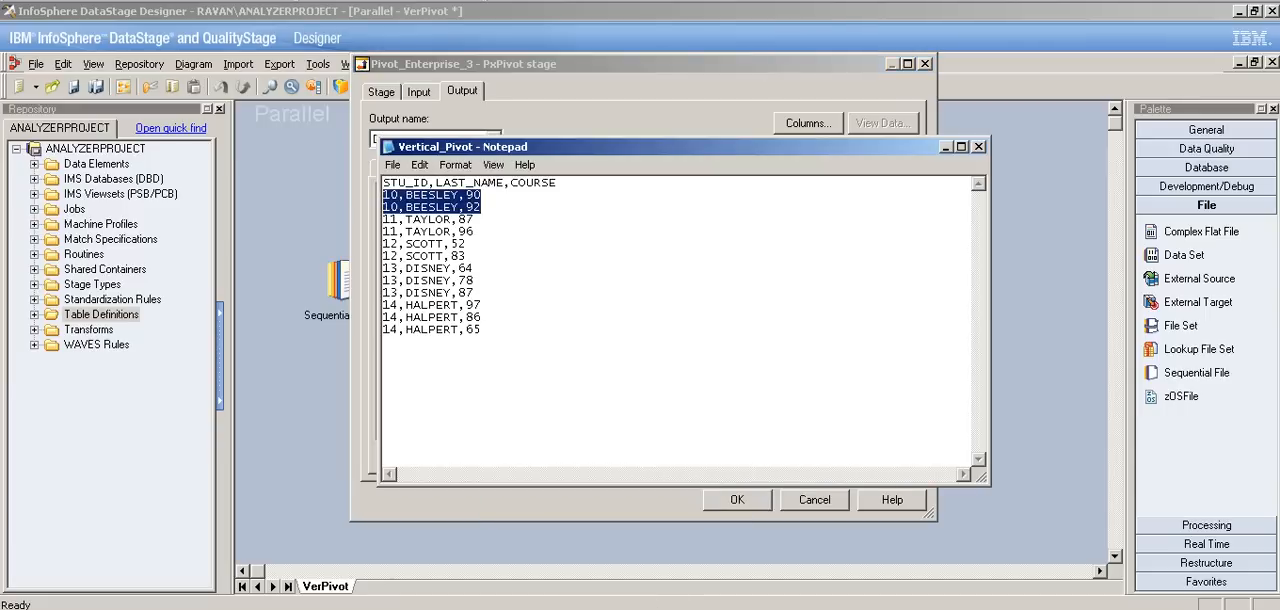
pyautogui.click(483, 317)
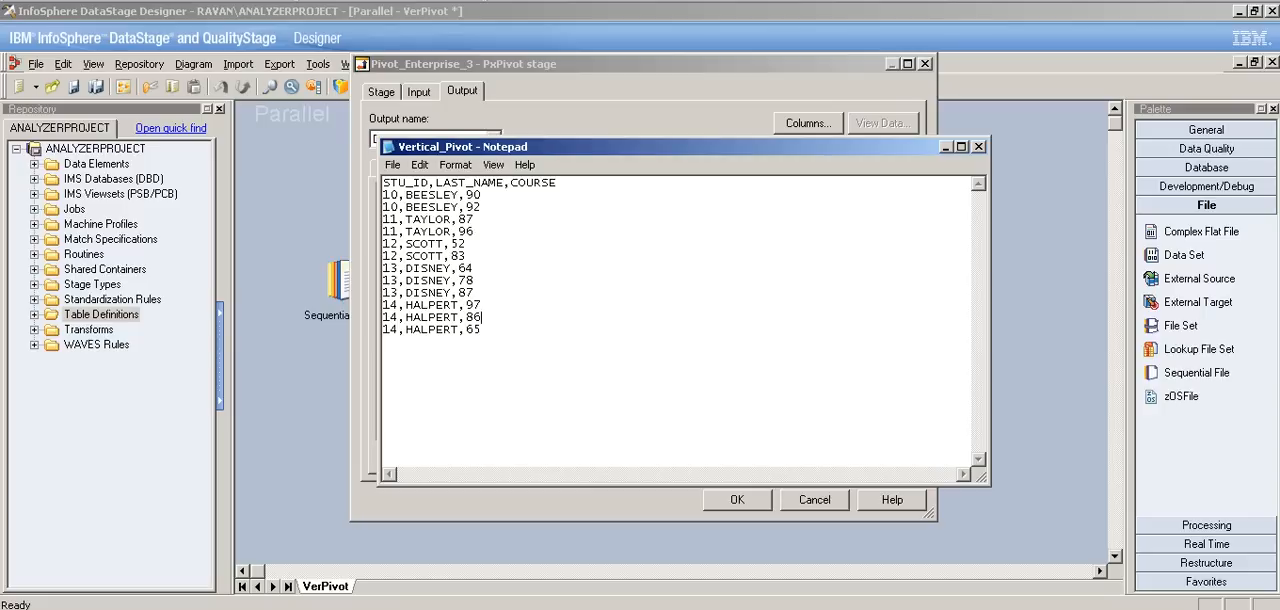
pyautogui.moveTo(476, 293); pyautogui.dragTo(383, 293)
pyautogui.moveTo(481, 330); pyautogui.dragTo(383, 330)
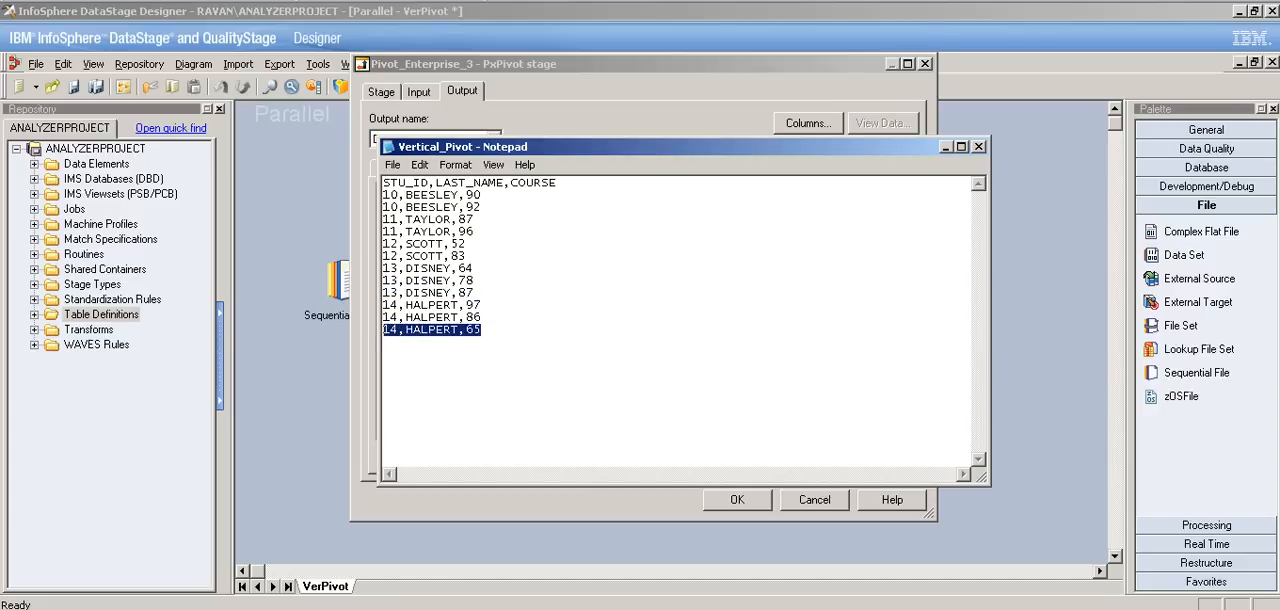
# Step: Return from Notepad to the Pivot_Enterprise_3 stage and set the pivot array size to 3
pyautogui.click(946, 147)
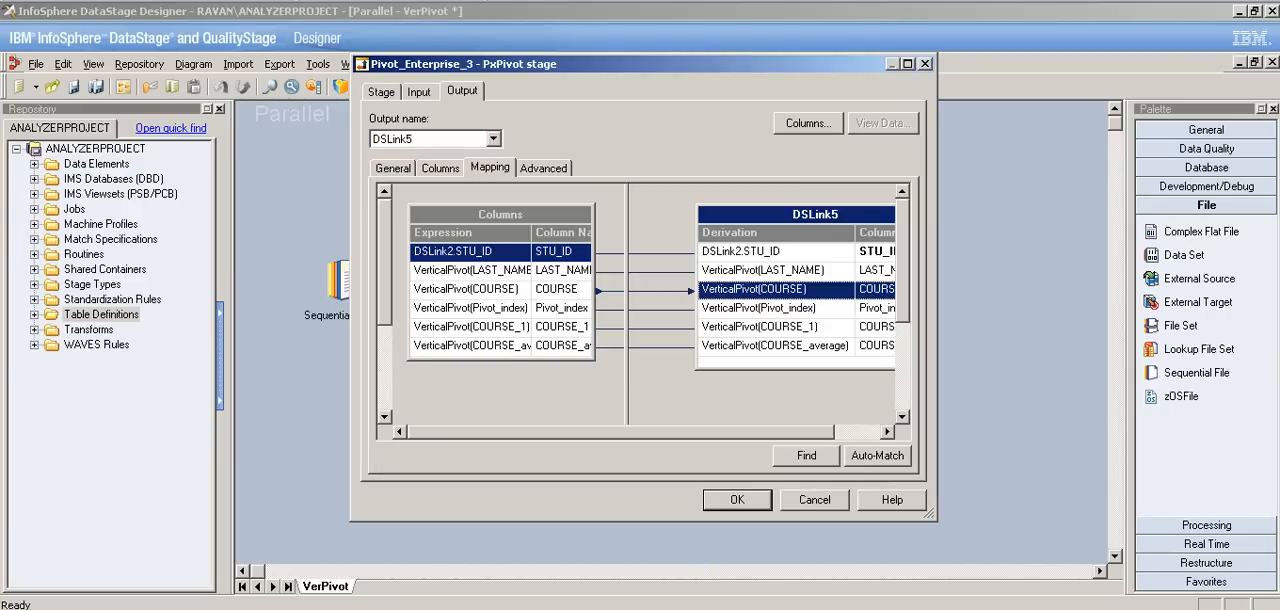
pyautogui.click(419, 92)
pyautogui.click(381, 92)
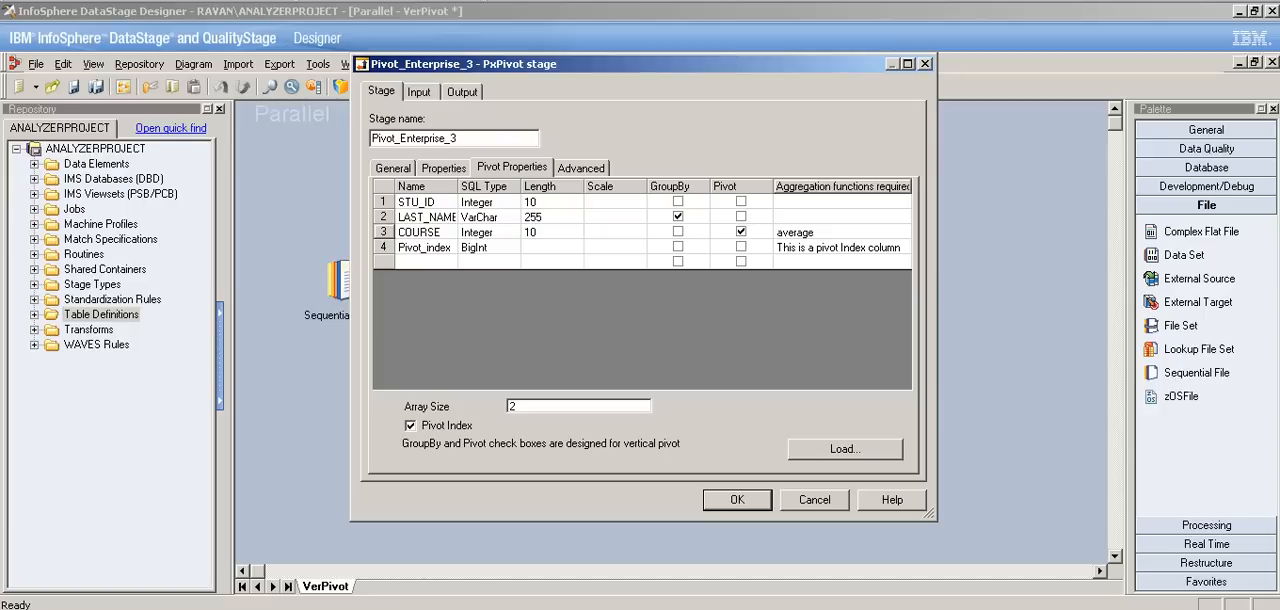
pyautogui.press('BackSpace')
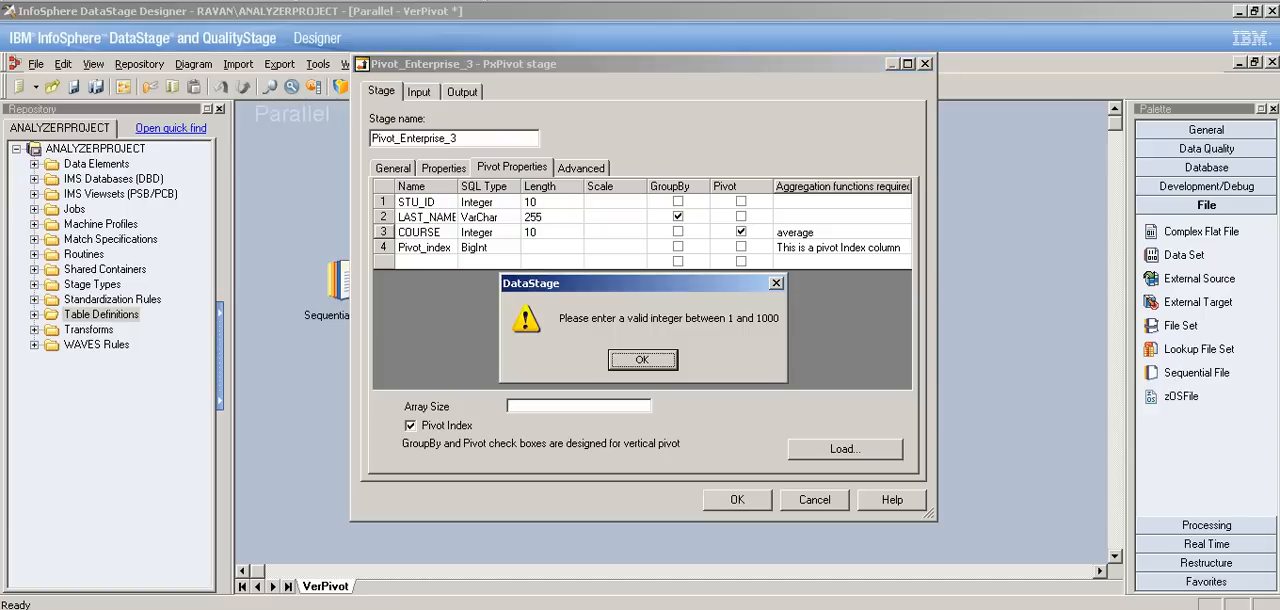
pyautogui.press('Return')
pyautogui.write('3')
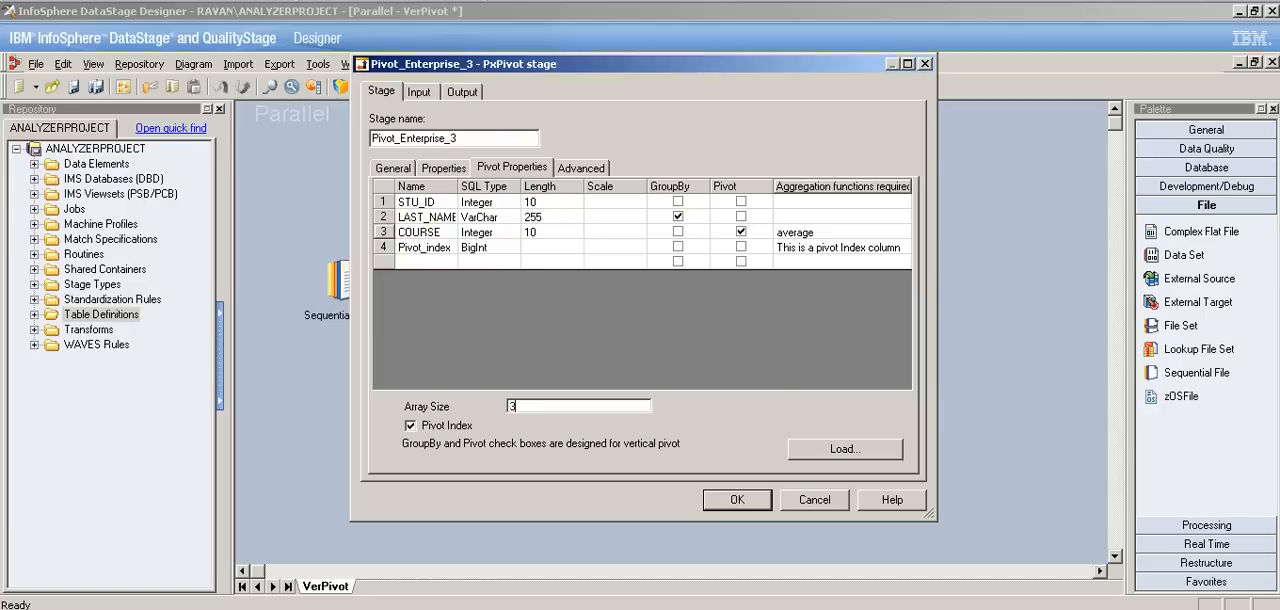
# Step: Map the COURSE_2 pivot column to the end of the output link DSLink5
pyautogui.click(462, 92)
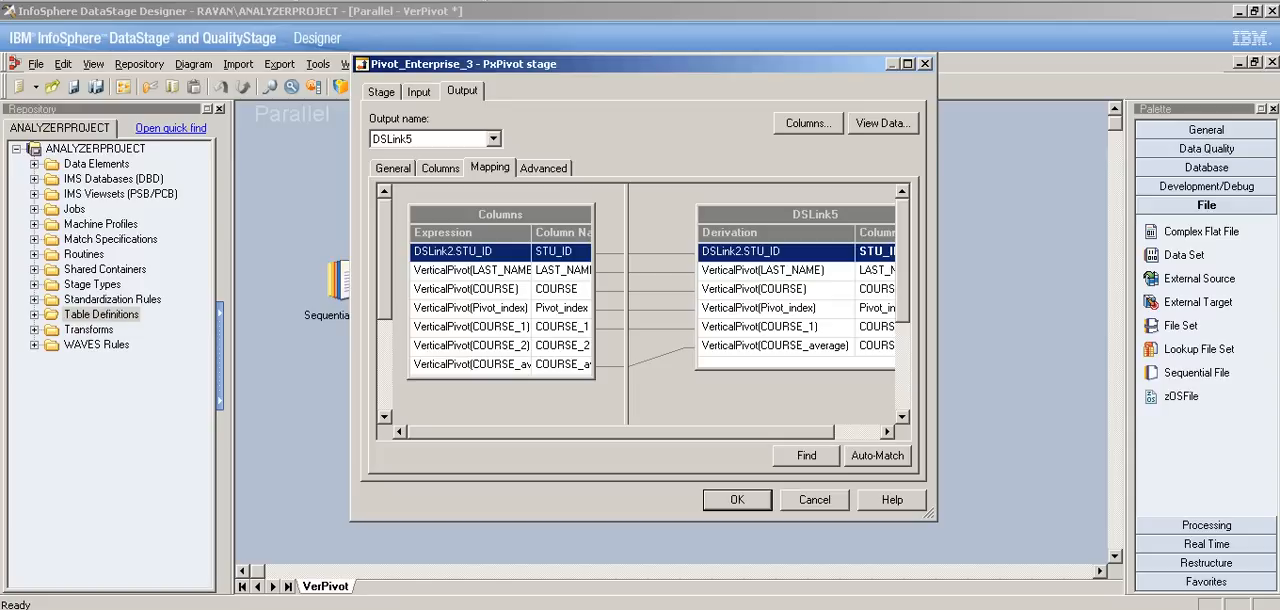
pyautogui.click(472, 346)
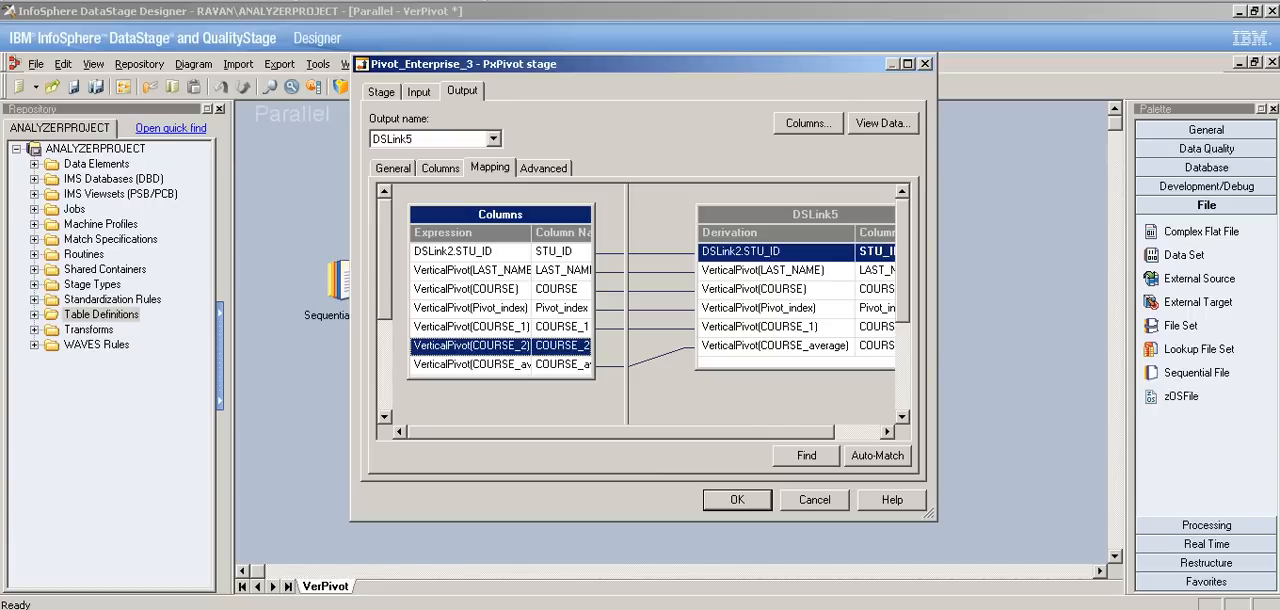
pyautogui.moveTo(472, 346); pyautogui.dragTo(752, 362)
# Step: Delete all columns from the output link DSLink5 in the pivot stage's mapping
pyautogui.rightClick(751, 294)
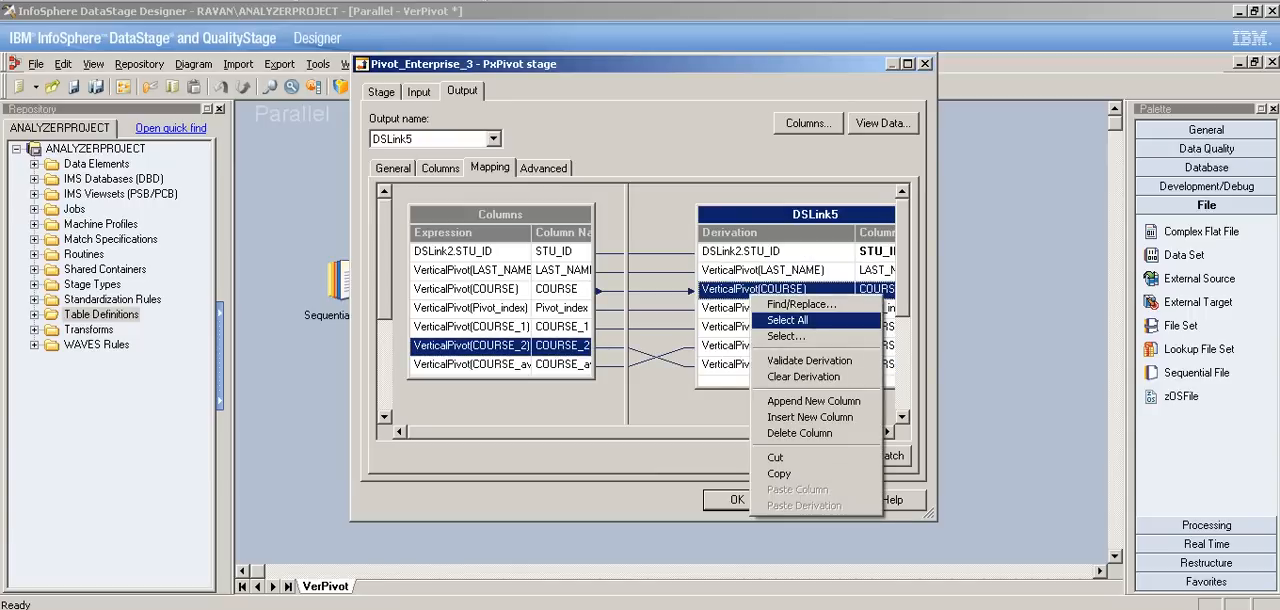
pyautogui.click(790, 320)
pyautogui.press('Delete')
pyautogui.click(598, 348)
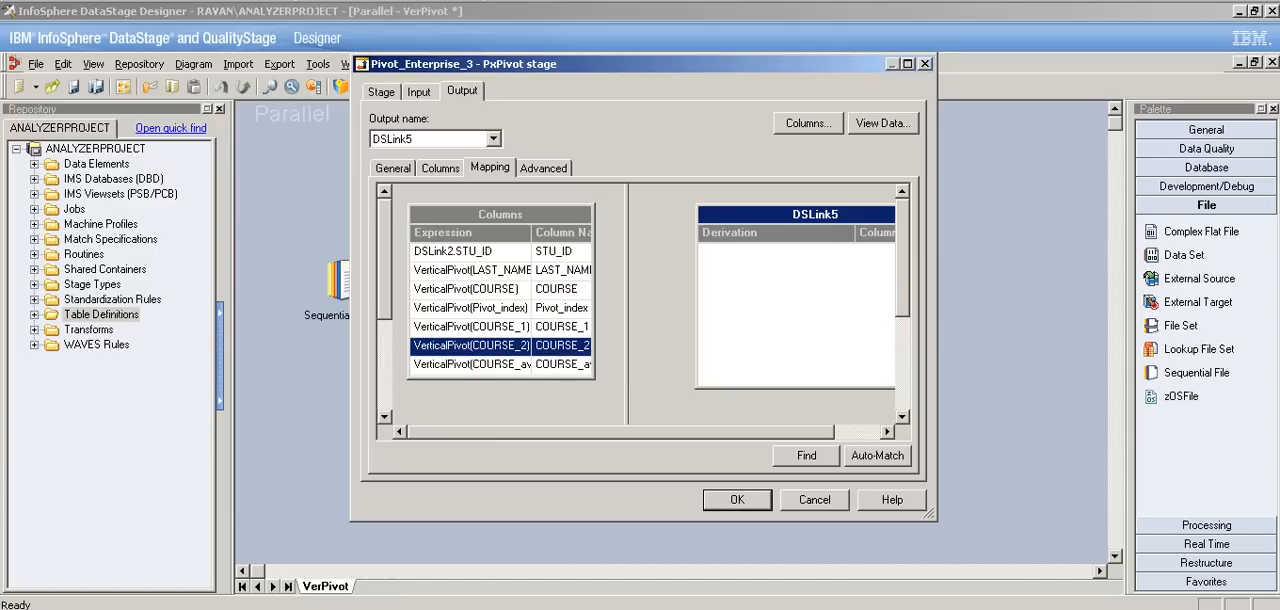
# Step: Map the full set of pivot columns, including COURSE_1, COURSE_2 and COURSE_average, to DSLink5 and accept the stage settings
pyautogui.click(472, 346)
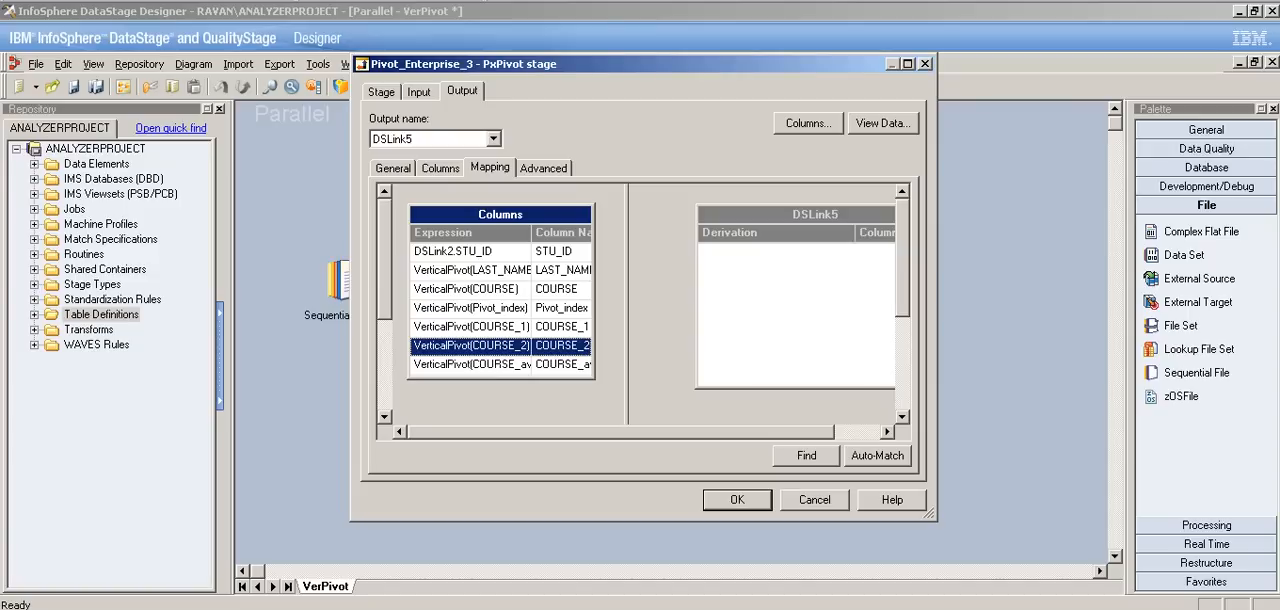
pyautogui.click(472, 289)
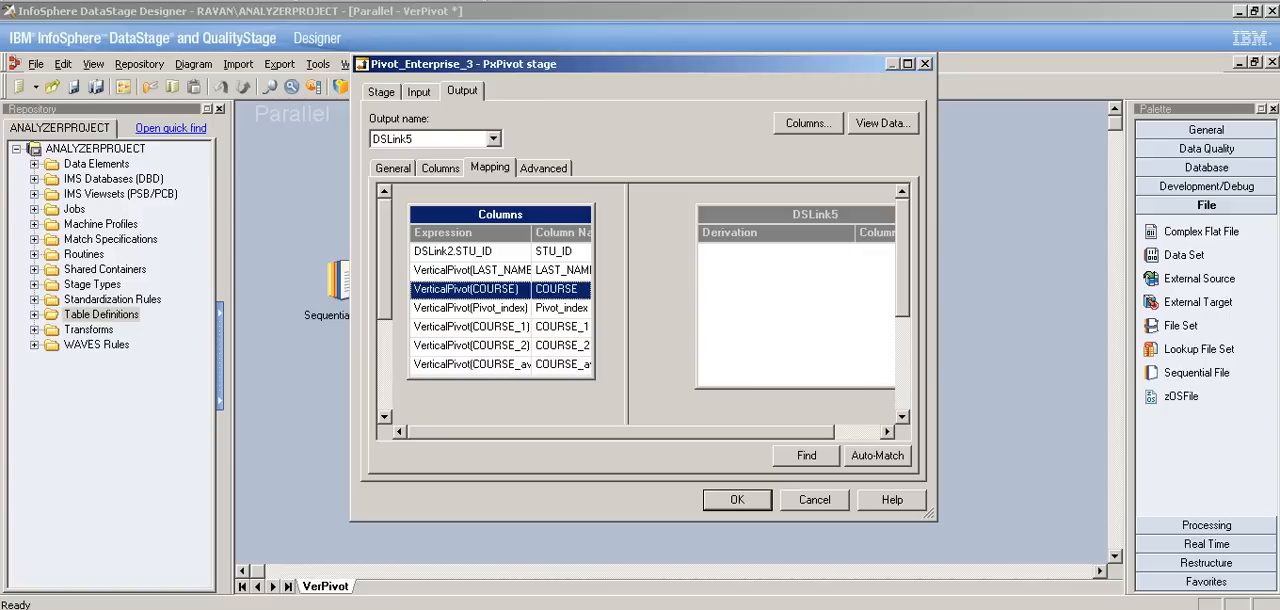
pyautogui.click(472, 327)
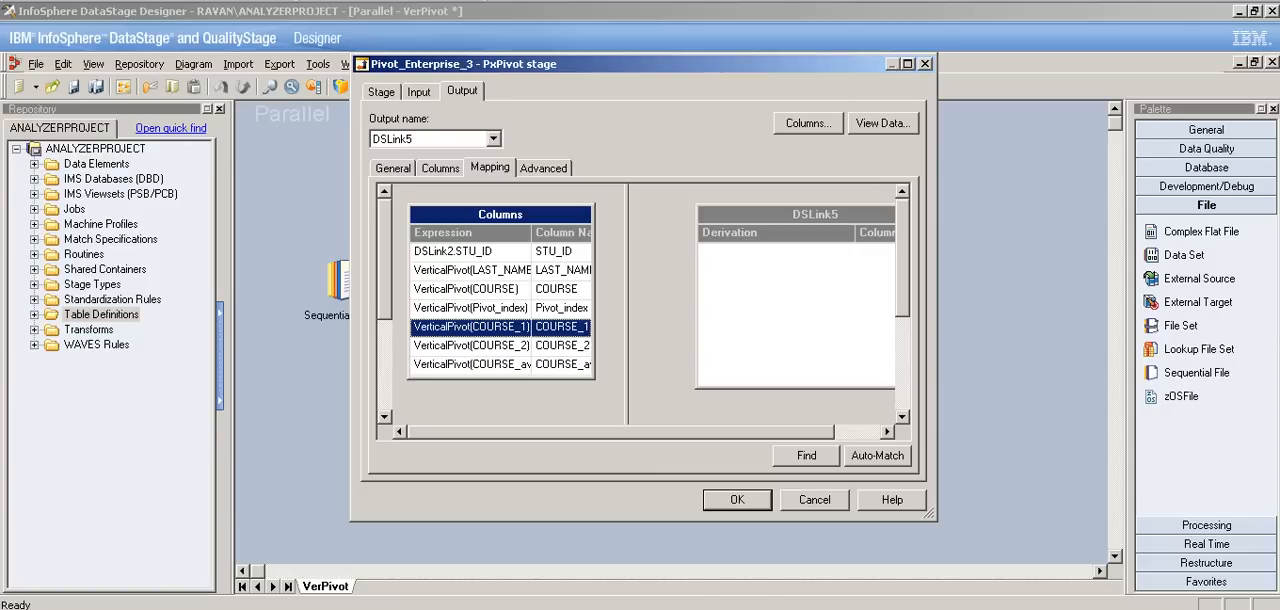
pyautogui.click(472, 346)
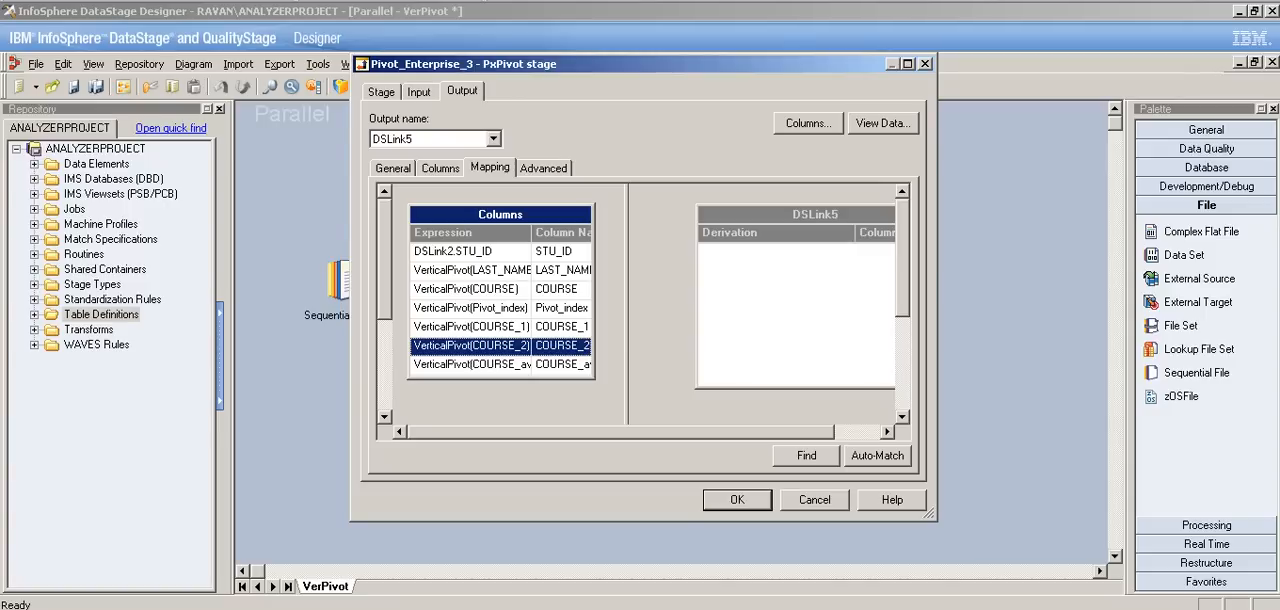
pyautogui.moveTo(500, 214); pyautogui.dragTo(860, 250)
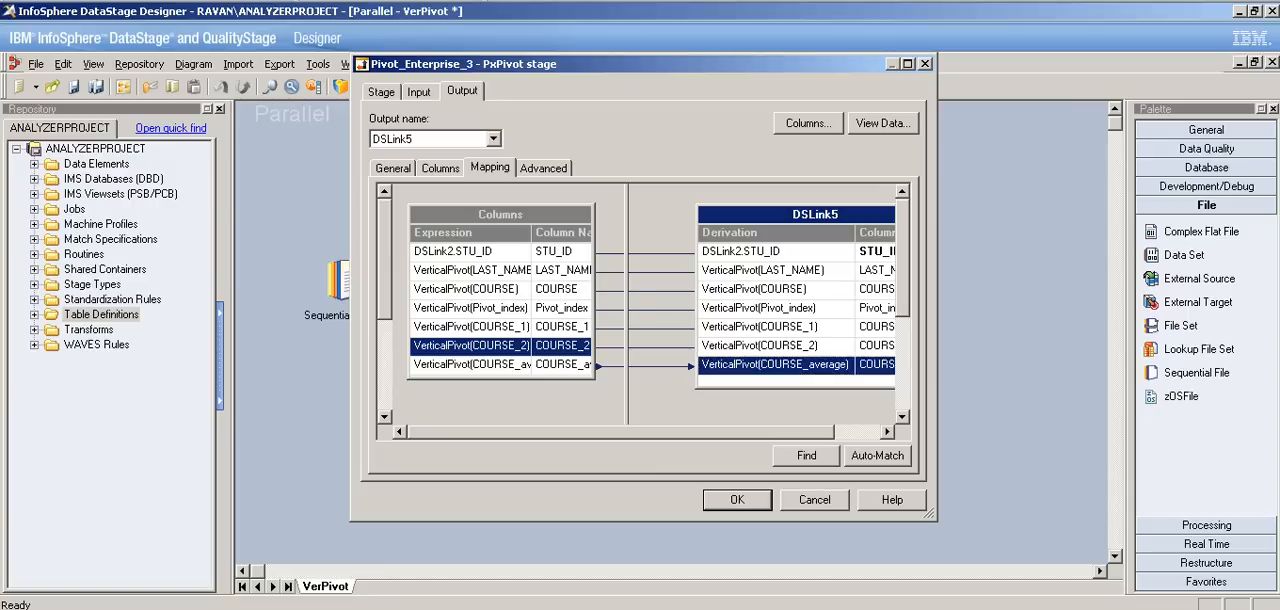
pyautogui.press('Return')
# Step: Set the target file of the Data_Set_6 stage to the existing C:\DS_Practice\ex2.ds
pyautogui.doubleClick(911, 281)
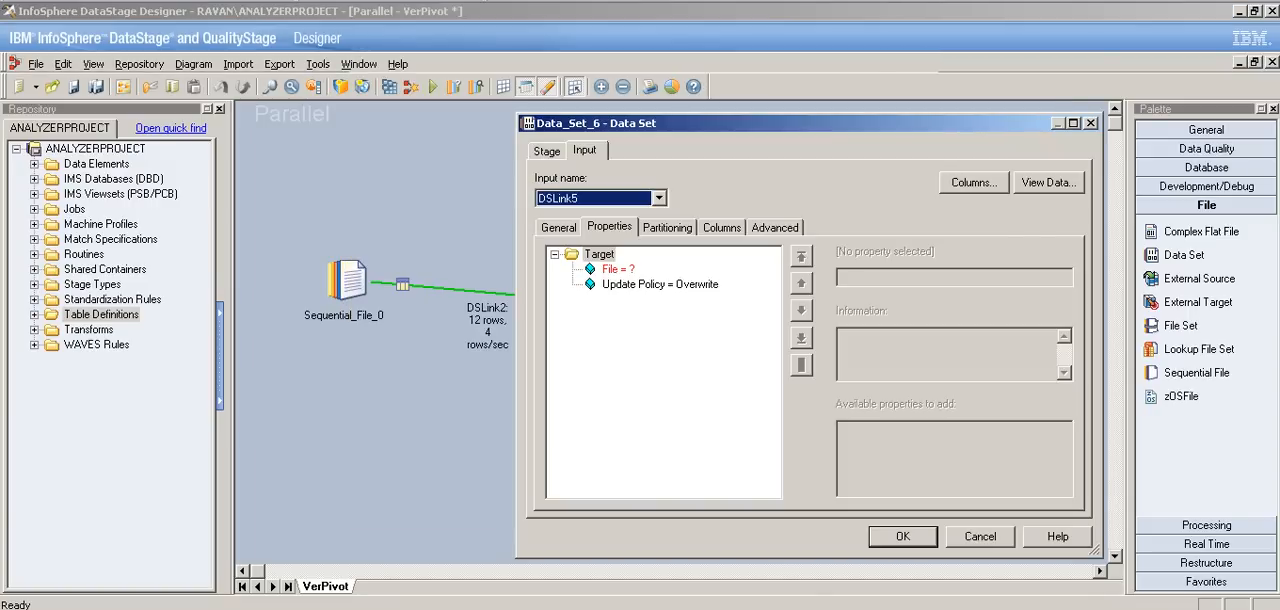
pyautogui.click(618, 269)
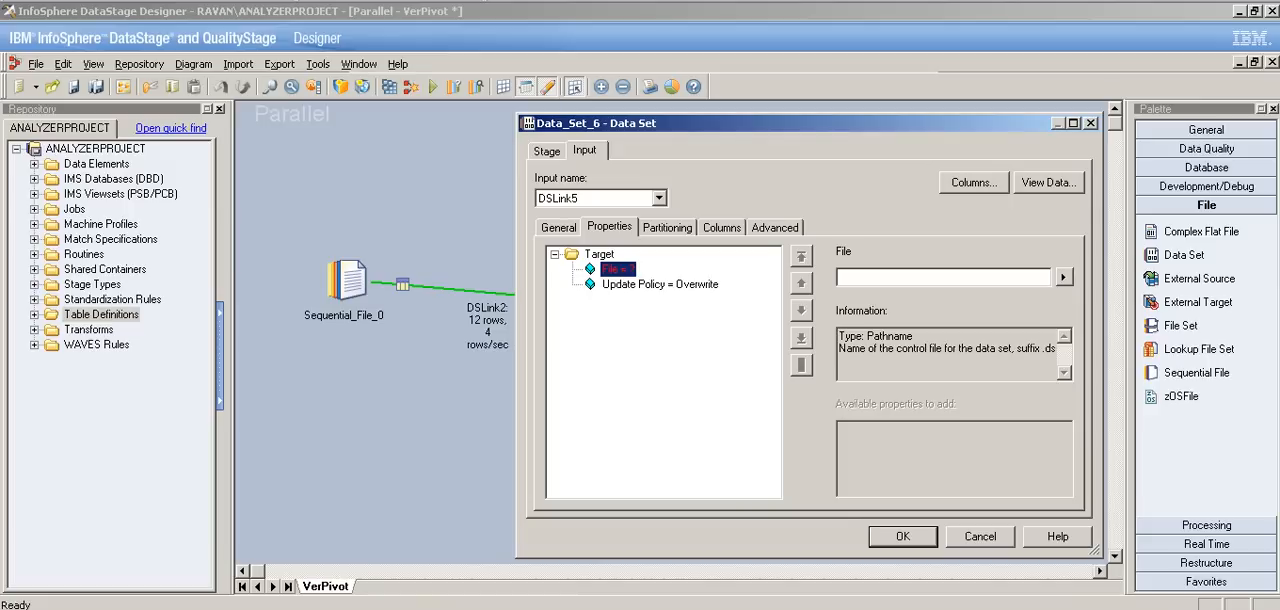
pyautogui.click(1064, 277)
pyautogui.click(1120, 310)
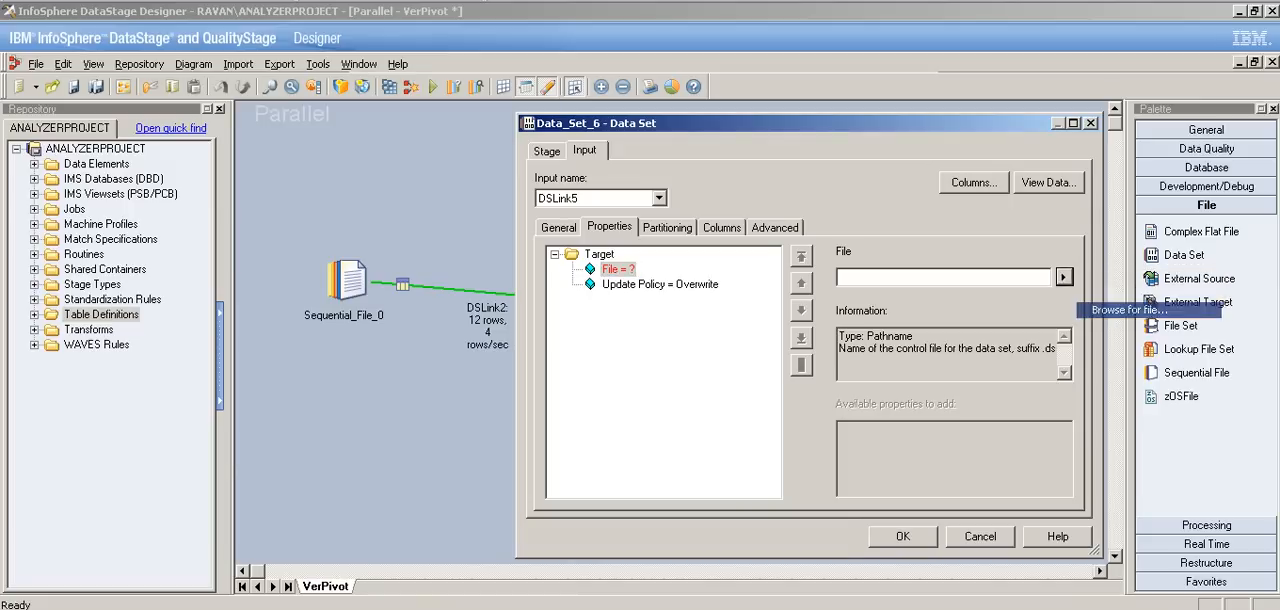
pyautogui.click(357, 271)
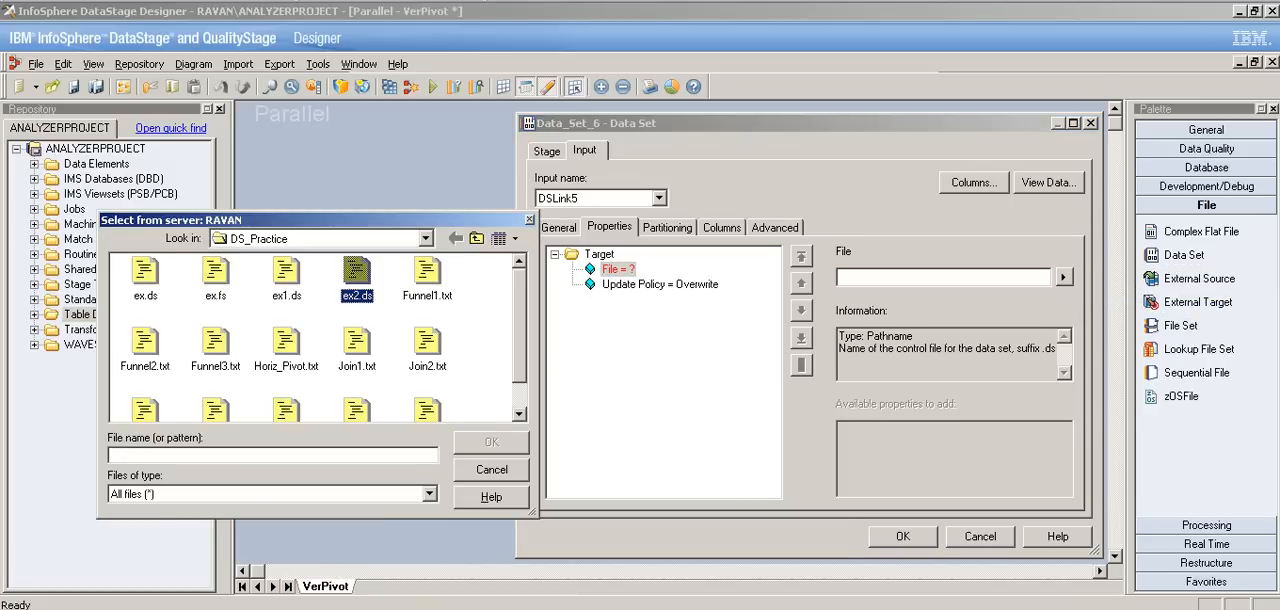
pyautogui.click(491, 442)
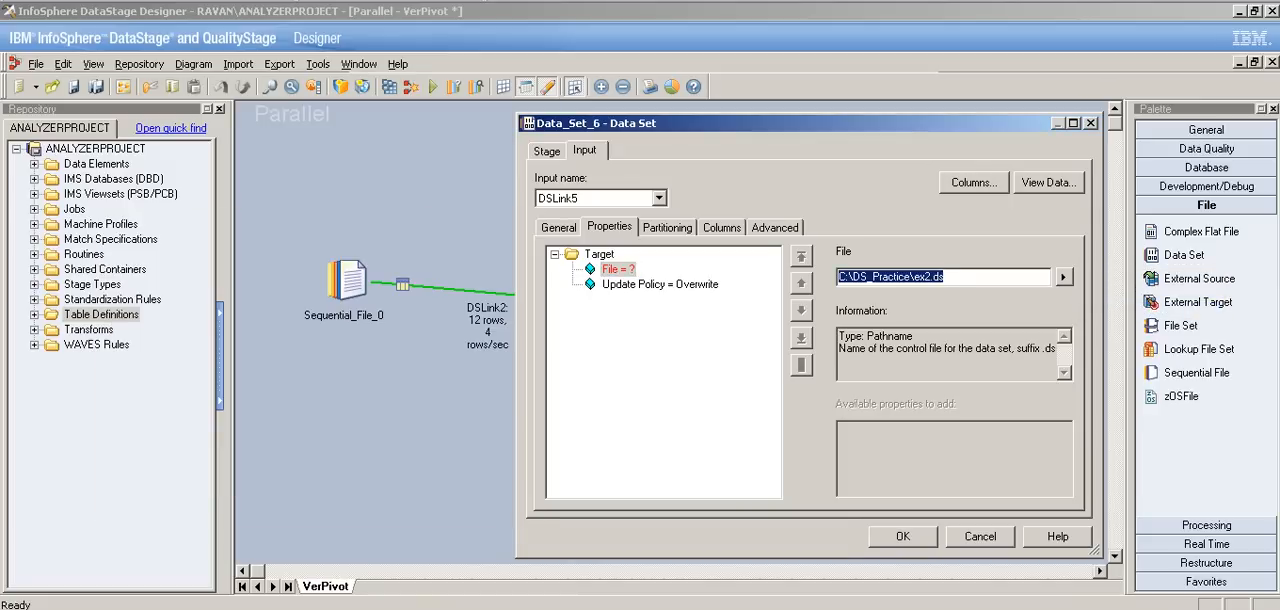
pyautogui.press('Return')
# Step: Move Pivot_index to the end of the DSLink5 output columns in Pivot_Enterprise_3 by deleting it and mapping it again
pyautogui.doubleClick(640, 303)
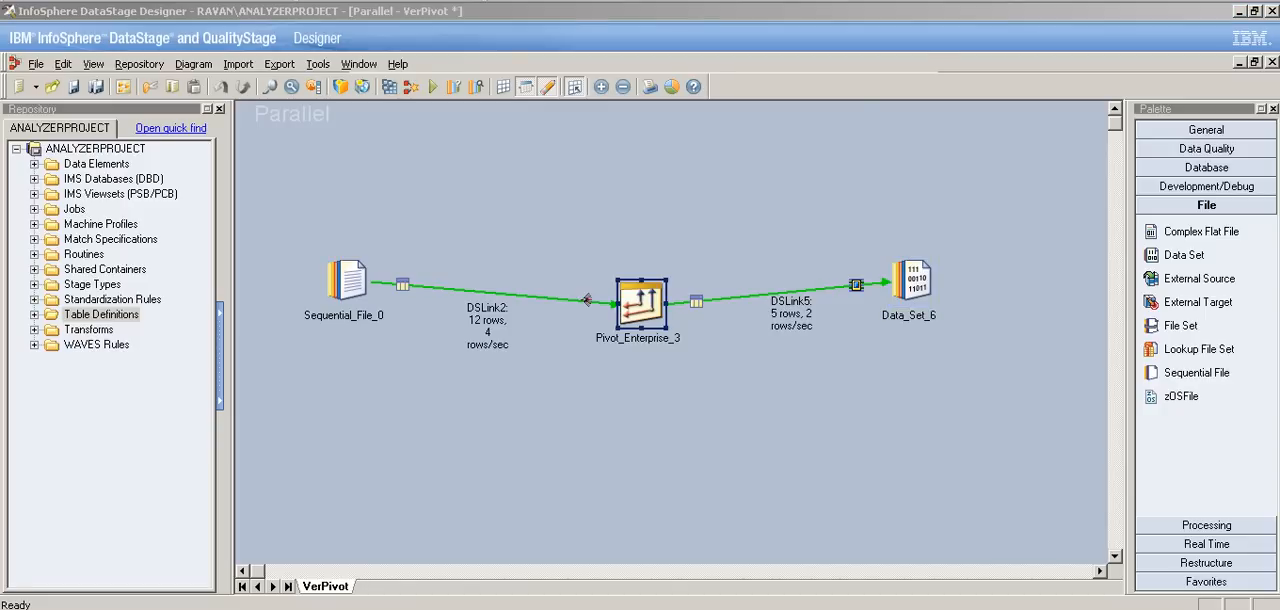
pyautogui.click(462, 92)
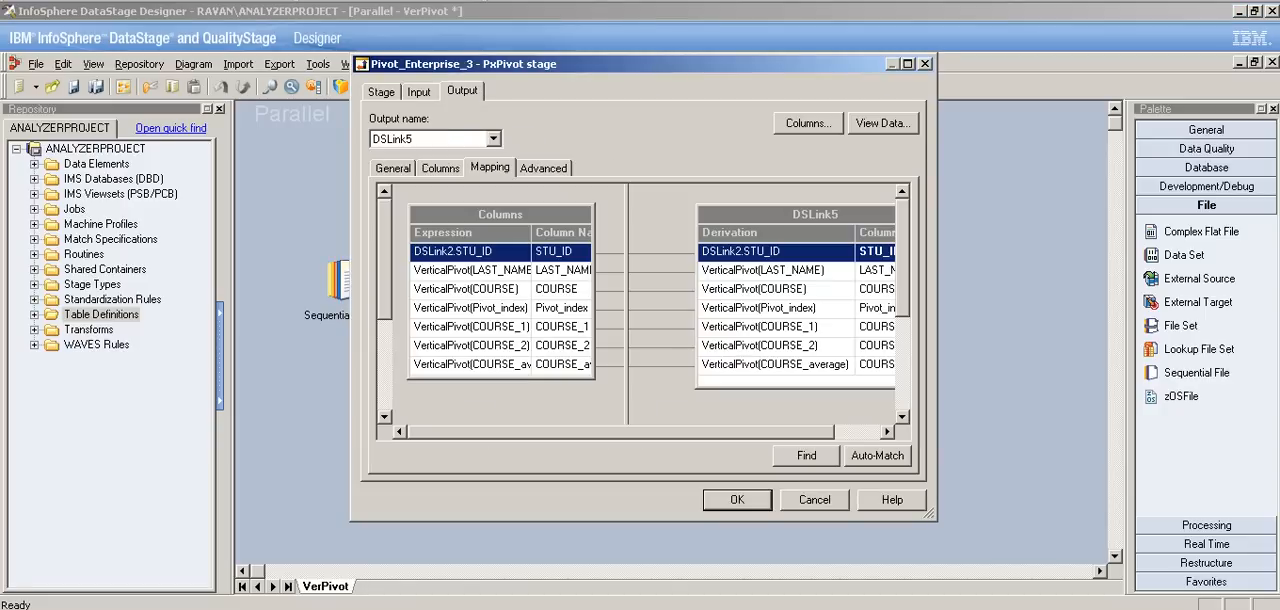
pyautogui.click(762, 308)
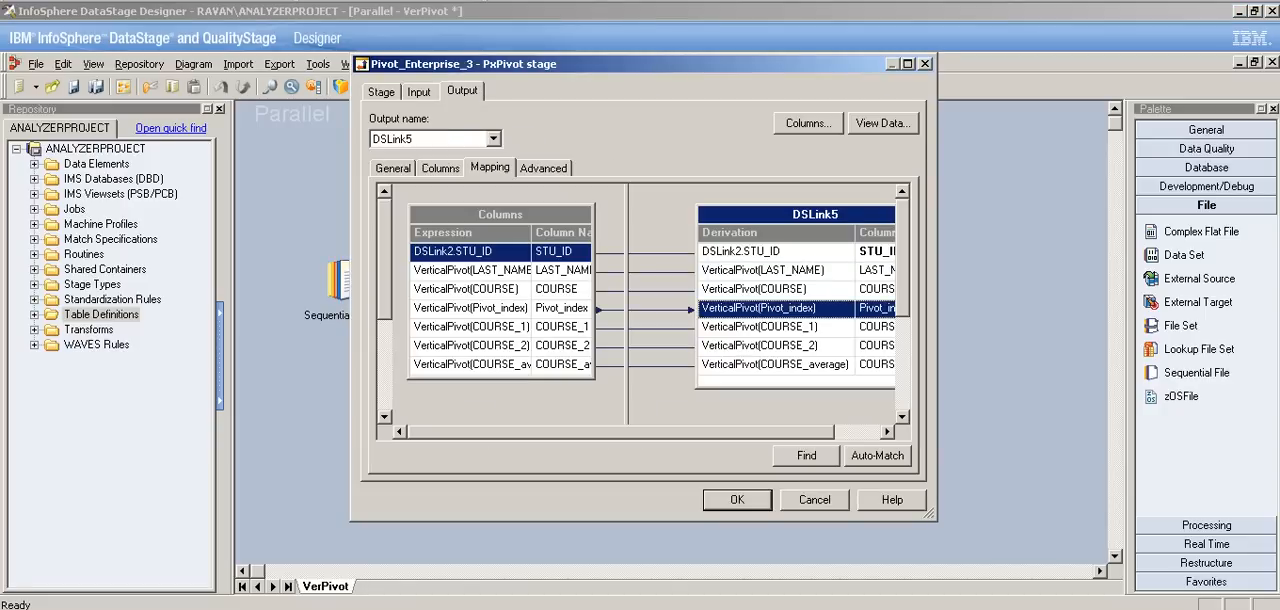
pyautogui.press('Delete')
pyautogui.click(598, 348)
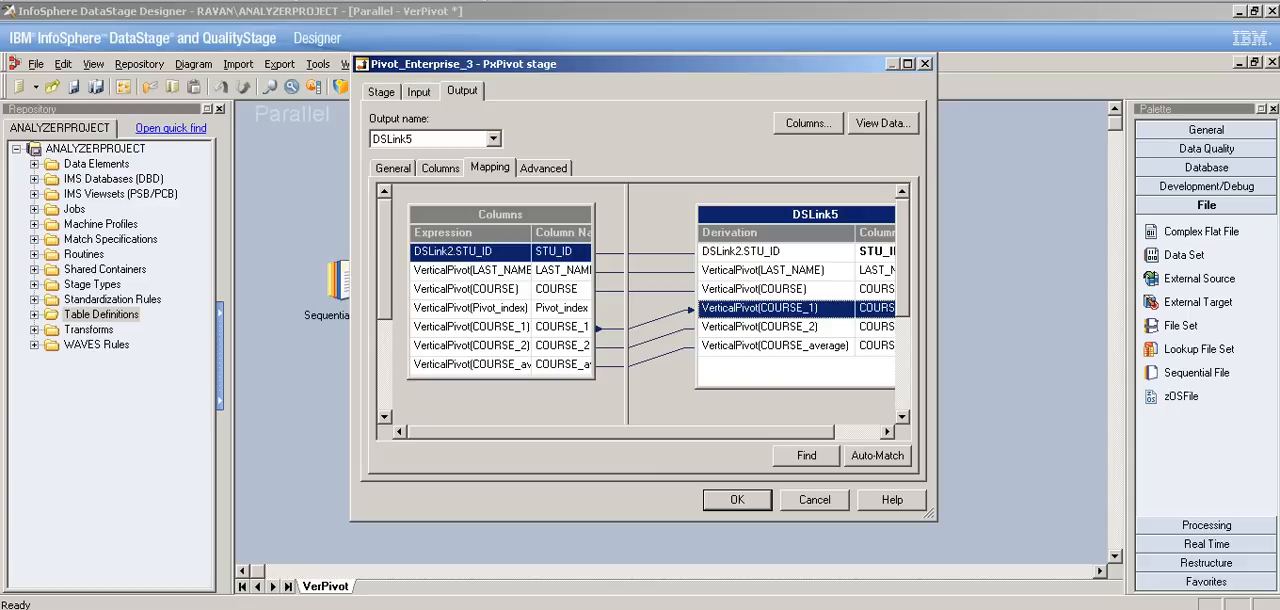
pyautogui.click(471, 308)
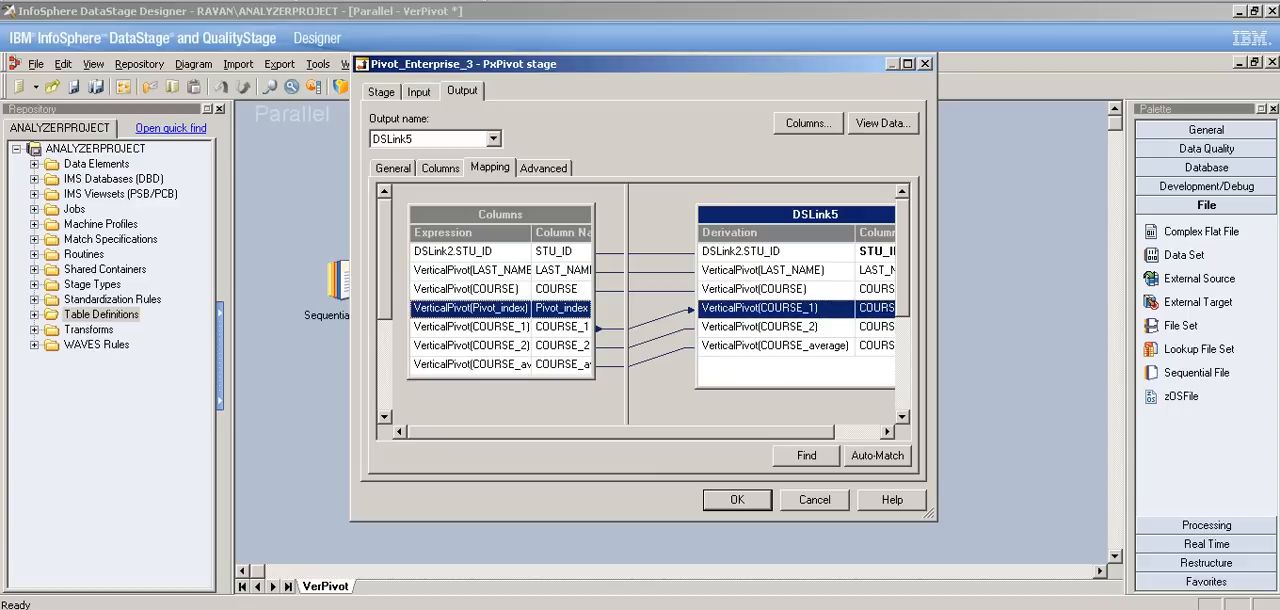
pyautogui.moveTo(471, 308); pyautogui.dragTo(775, 368)
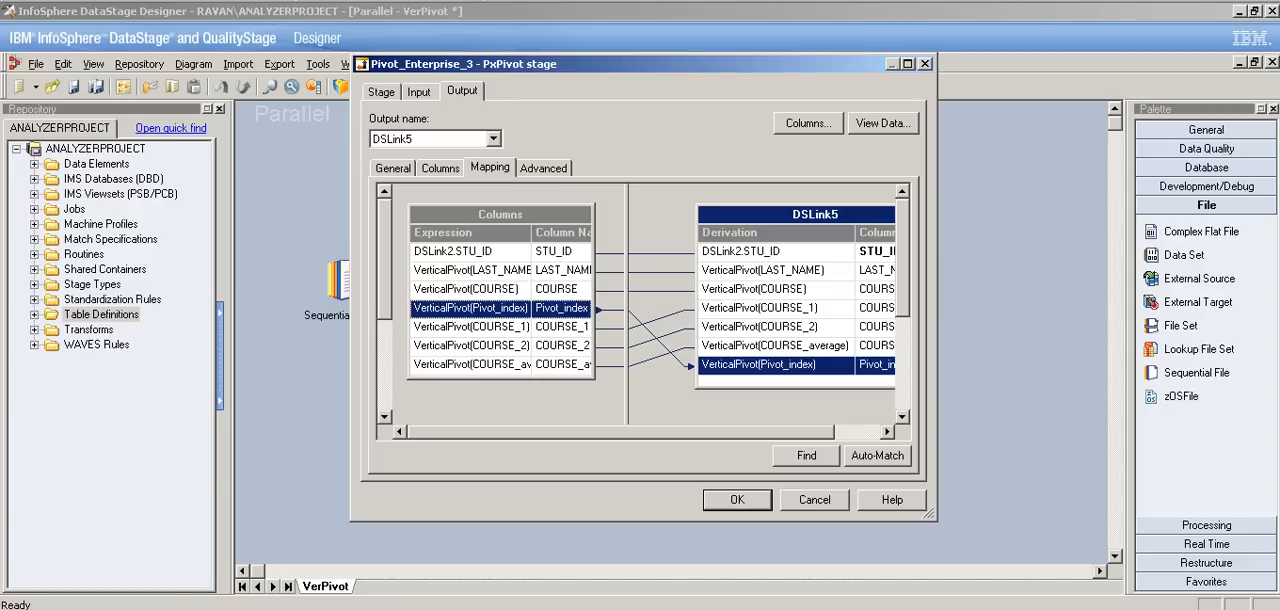
pyautogui.click(737, 500)
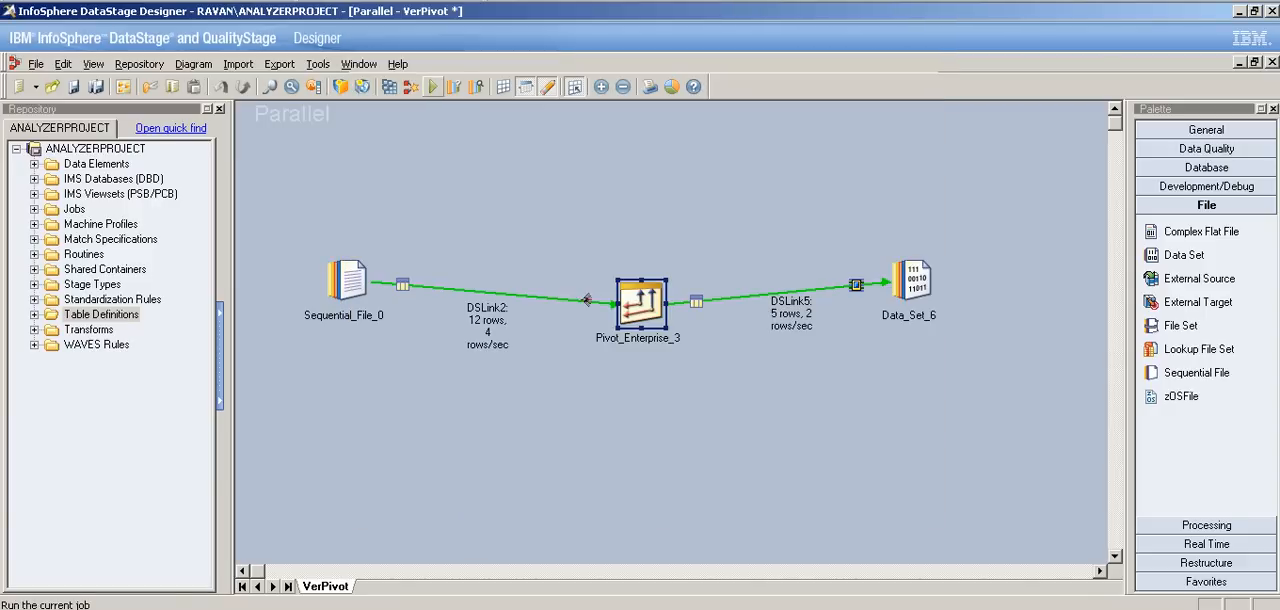
# Step: Save and compile the modified VerPivot job, and run it
pyautogui.click(432, 86)
pyautogui.click(602, 342)
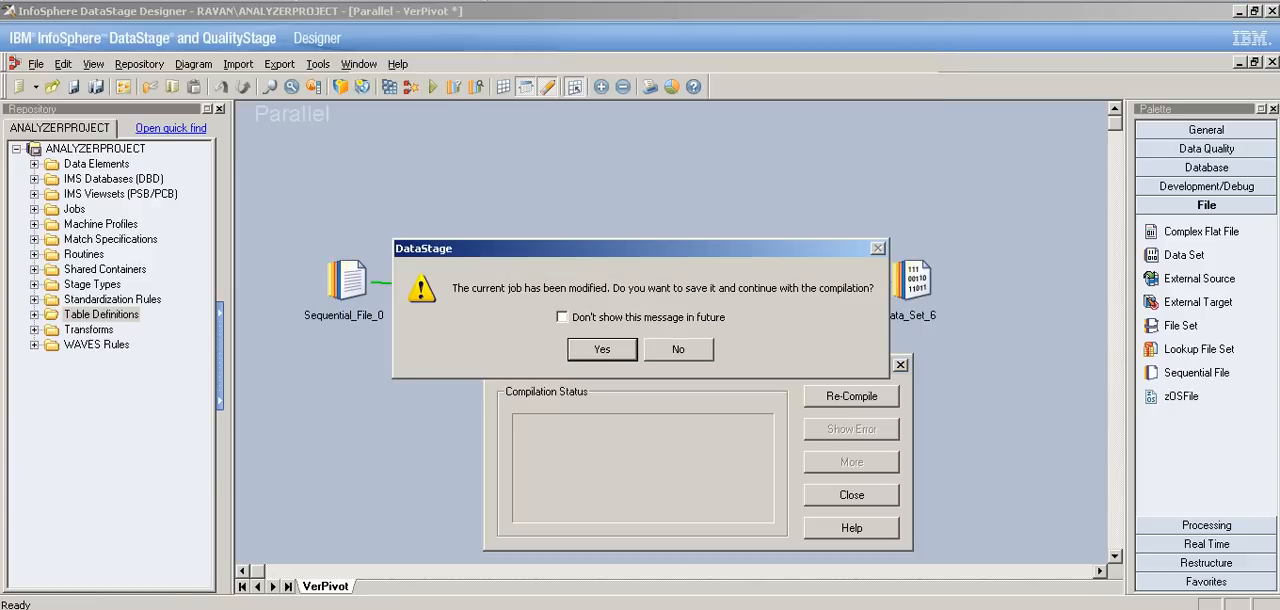
pyautogui.click(602, 349)
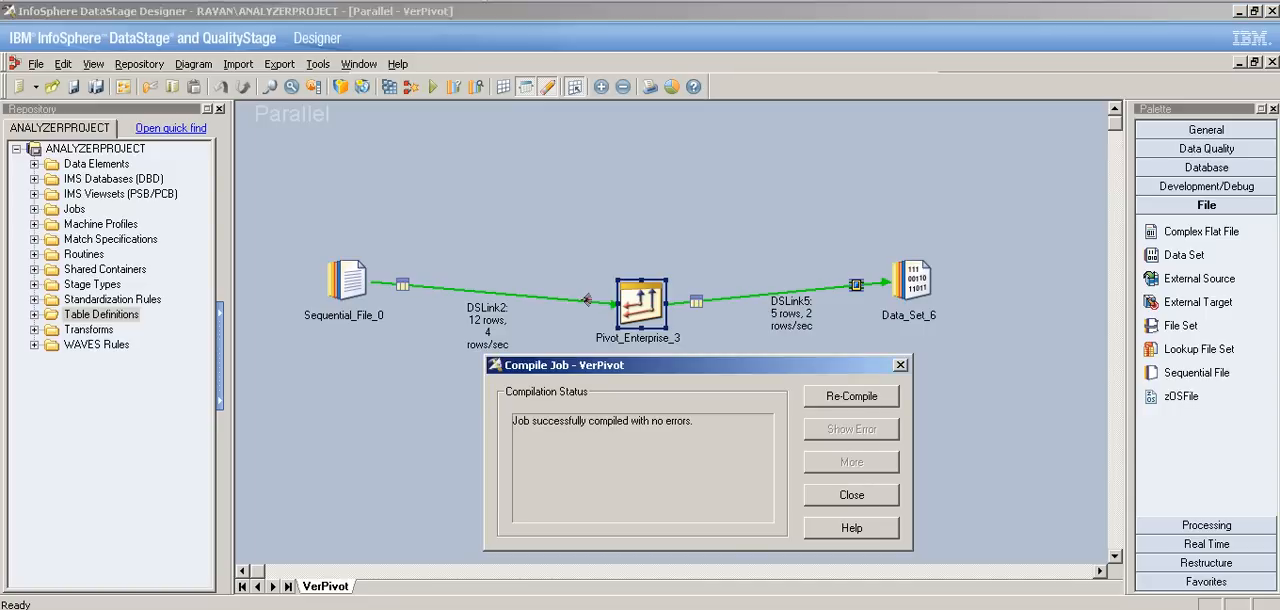
pyautogui.press('Return')
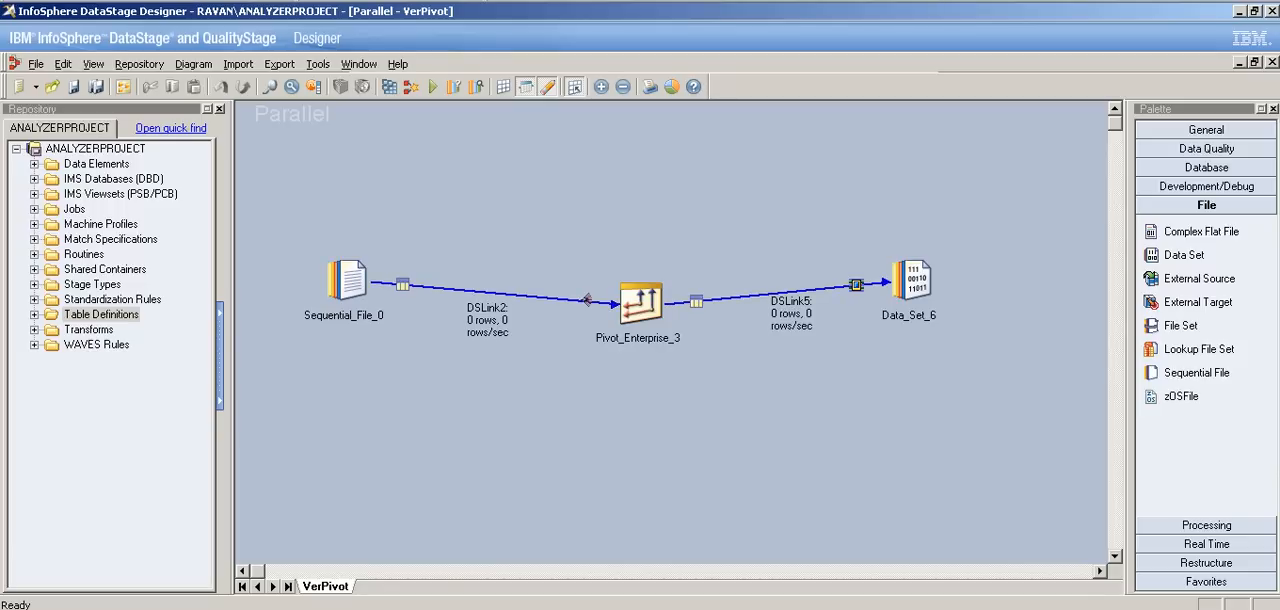
# Step: Compare the row counts on DSLink2 and DSLink5 with the student records in the Vertical_Pivot file in Notepad
pyautogui.hotkey('alt', 'Tab')
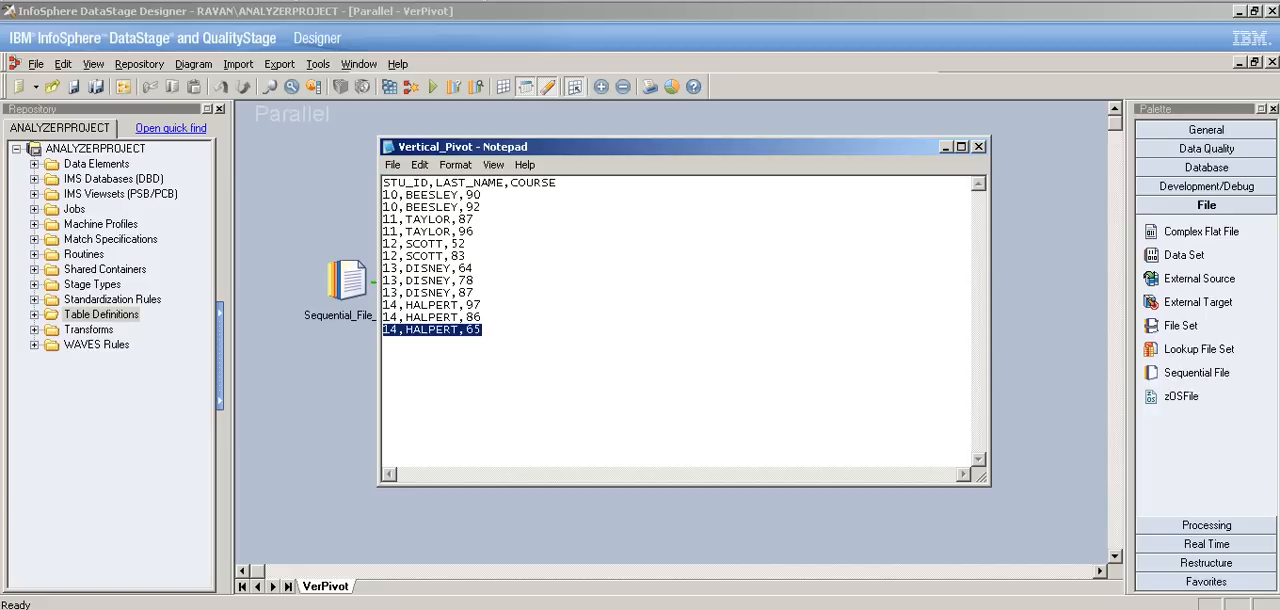
pyautogui.click(945, 147)
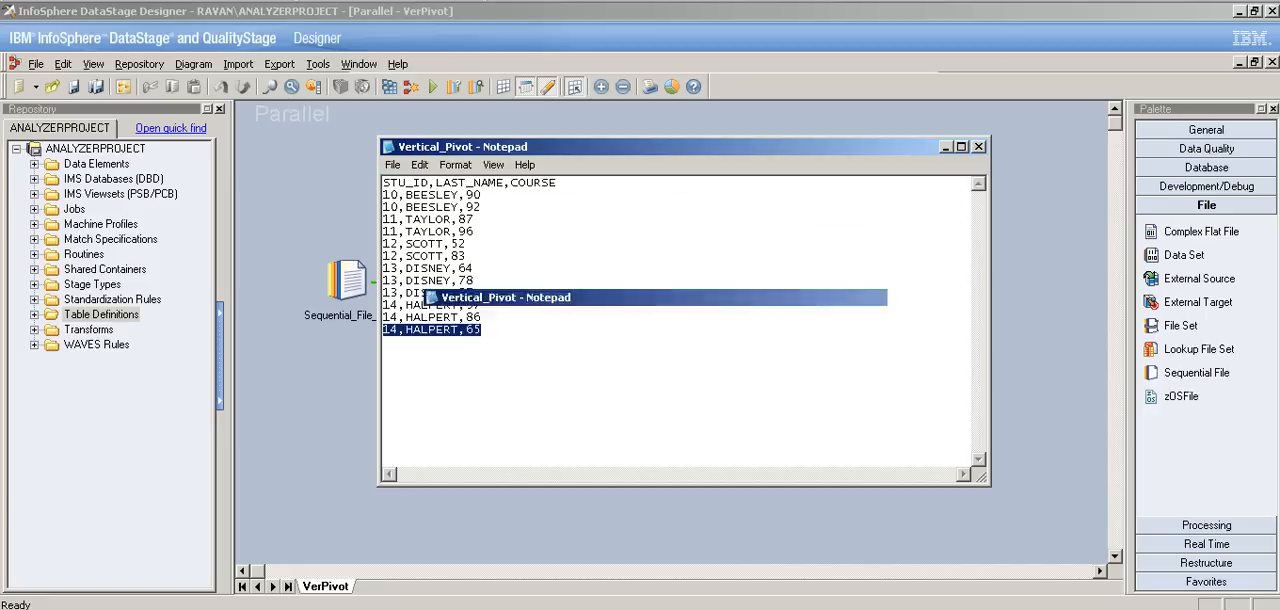
pyautogui.click(587, 300)
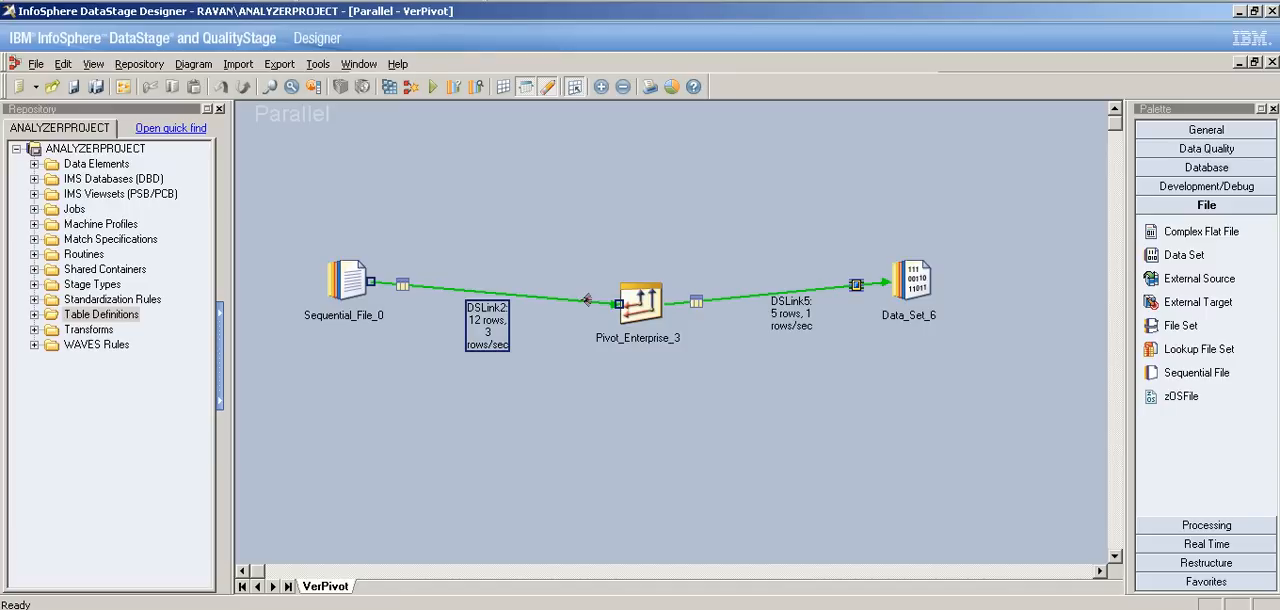
pyautogui.click(791, 313)
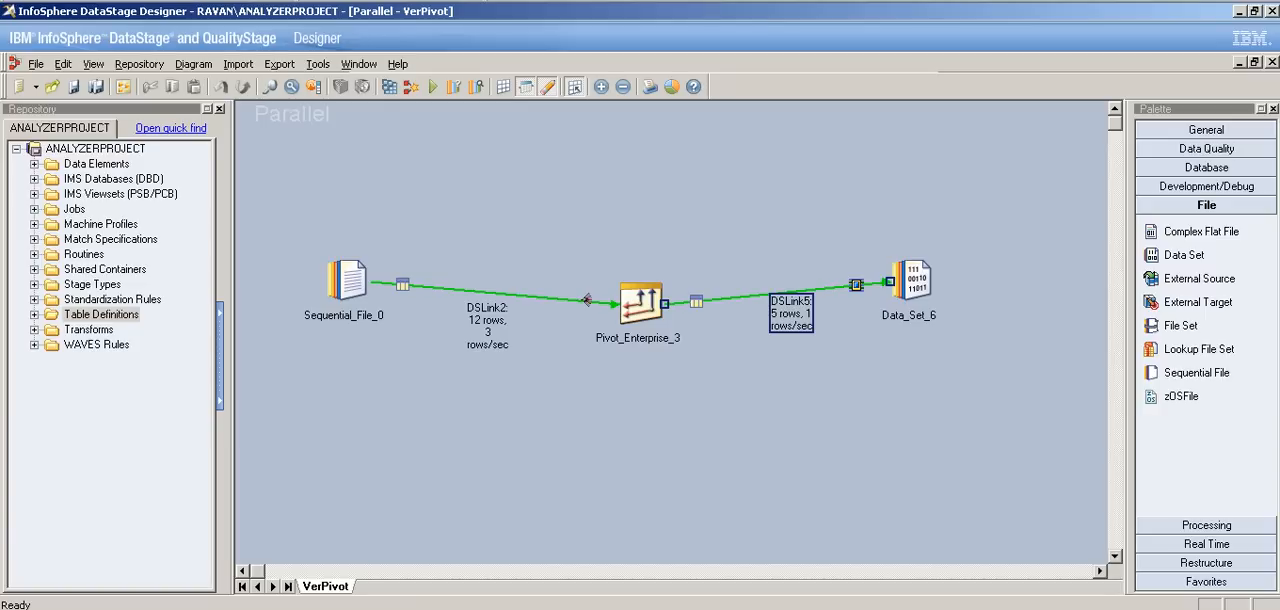
pyautogui.hotkey('alt', 'Tab')
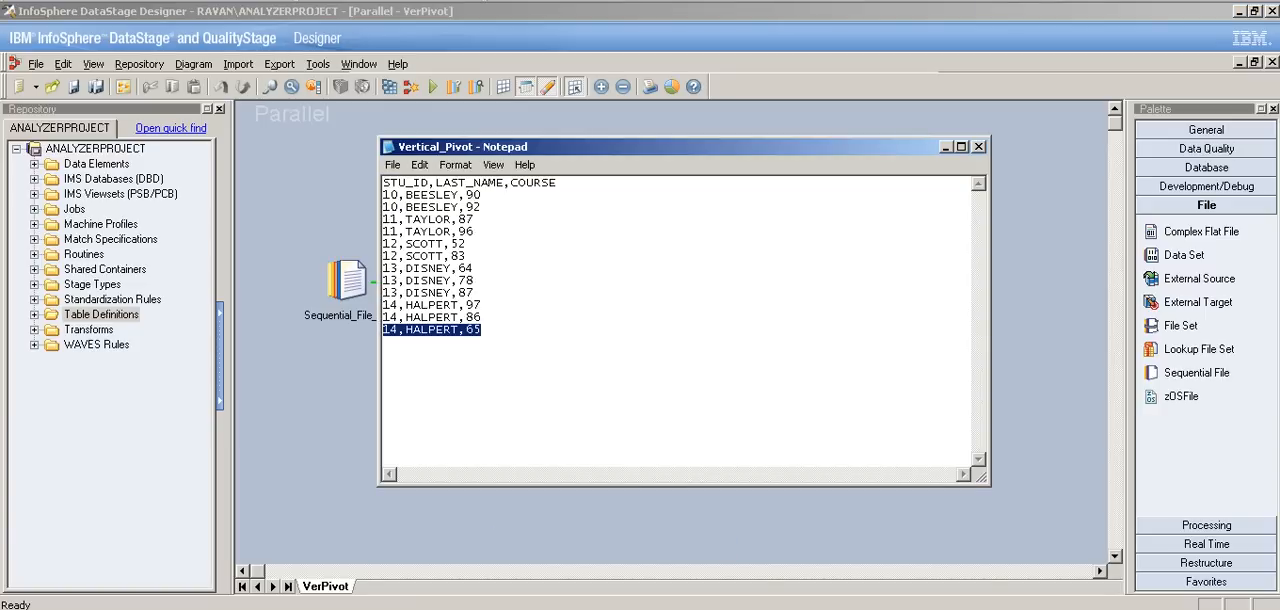
pyautogui.moveTo(475, 293); pyautogui.dragTo(385, 293)
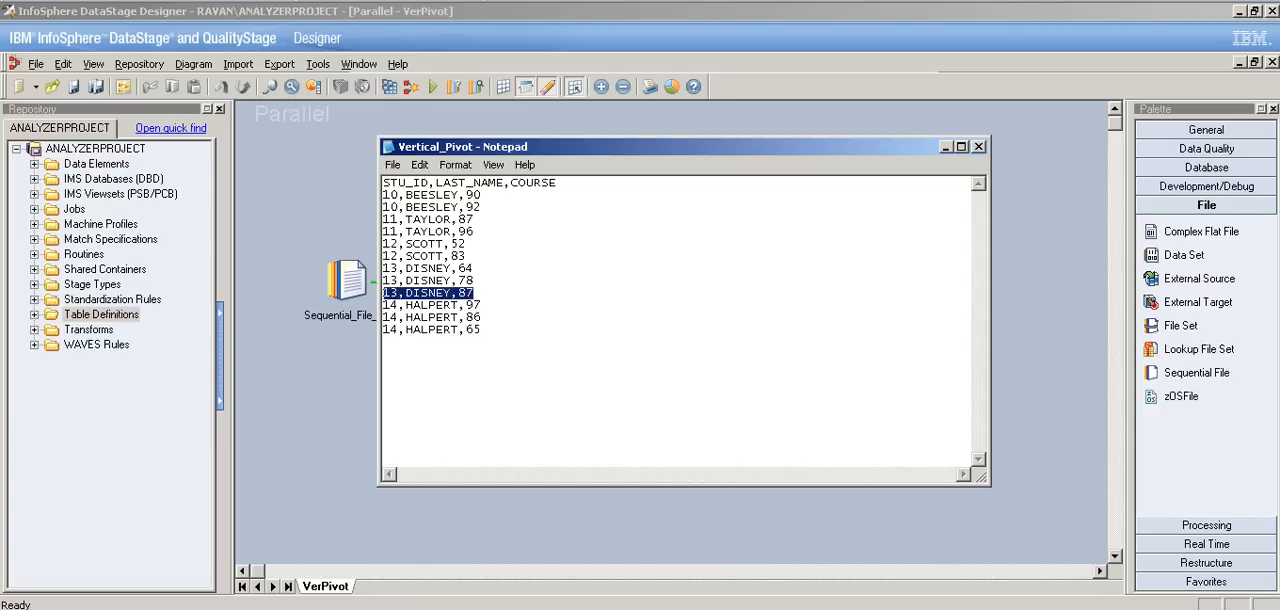
pyautogui.hotkey('alt', 'Tab')
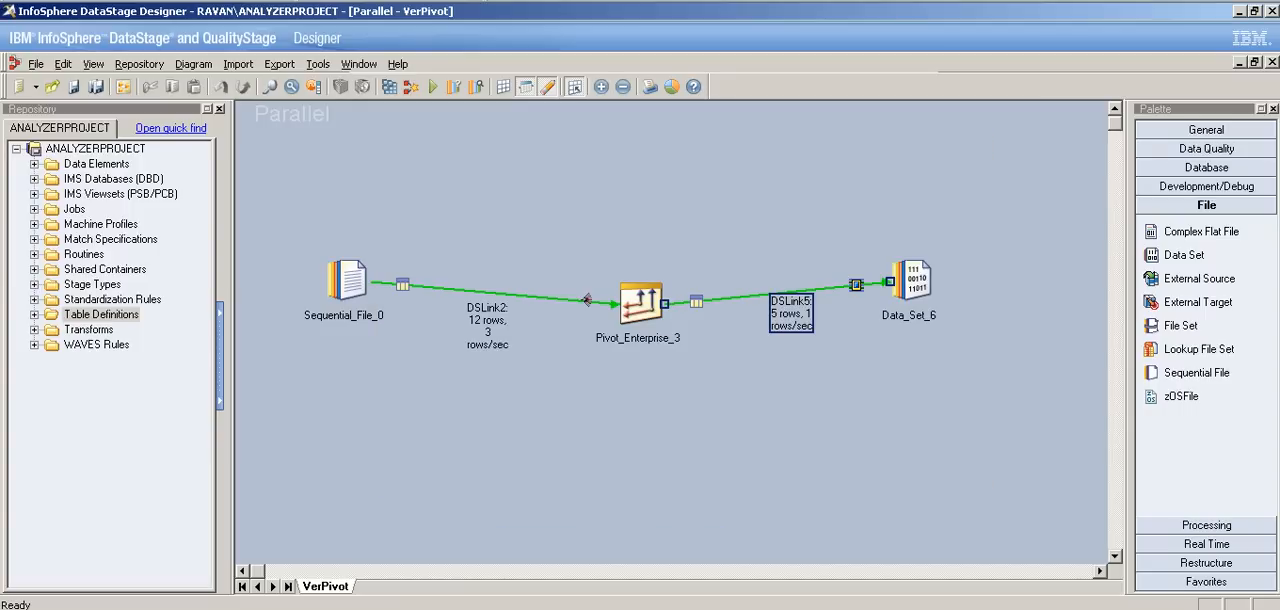
# Step: View the data written to the Data_Set_6 stage through DSLink5, displaying up to 100 rows
pyautogui.doubleClick(910, 280)
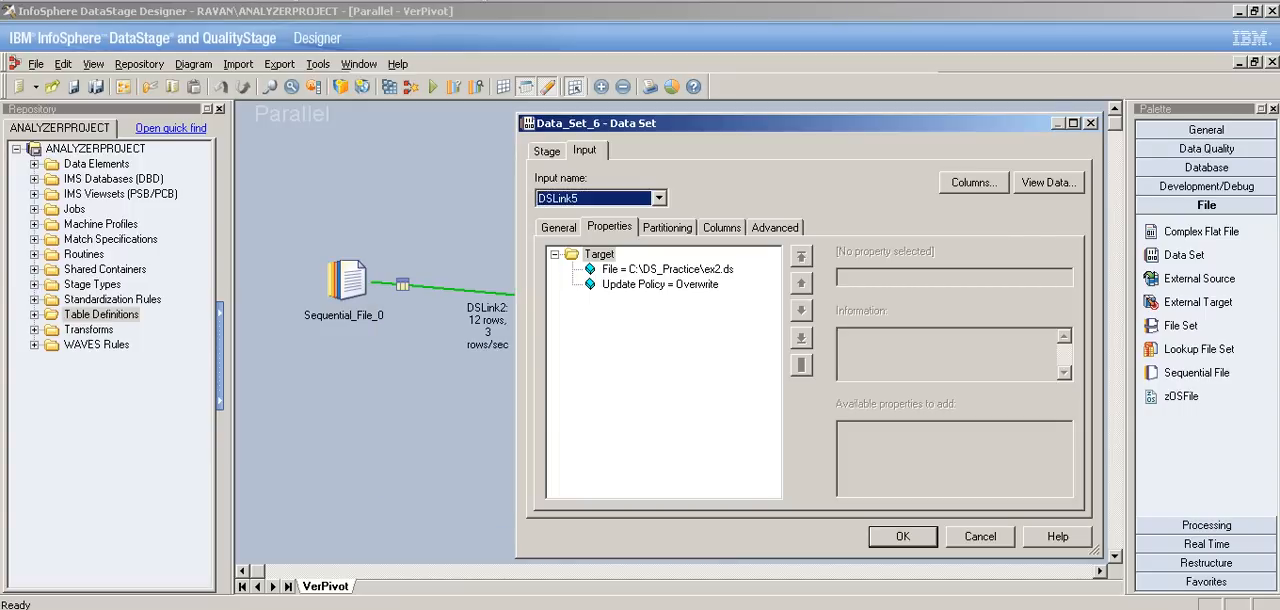
pyautogui.press('Escape')
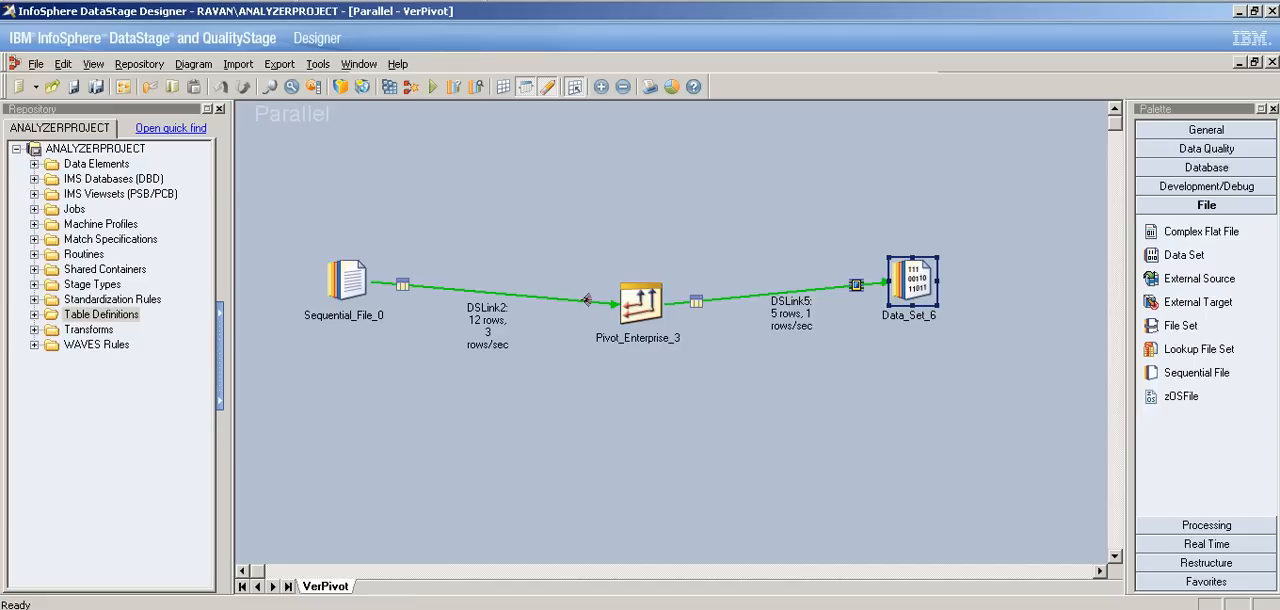
pyautogui.doubleClick(911, 281)
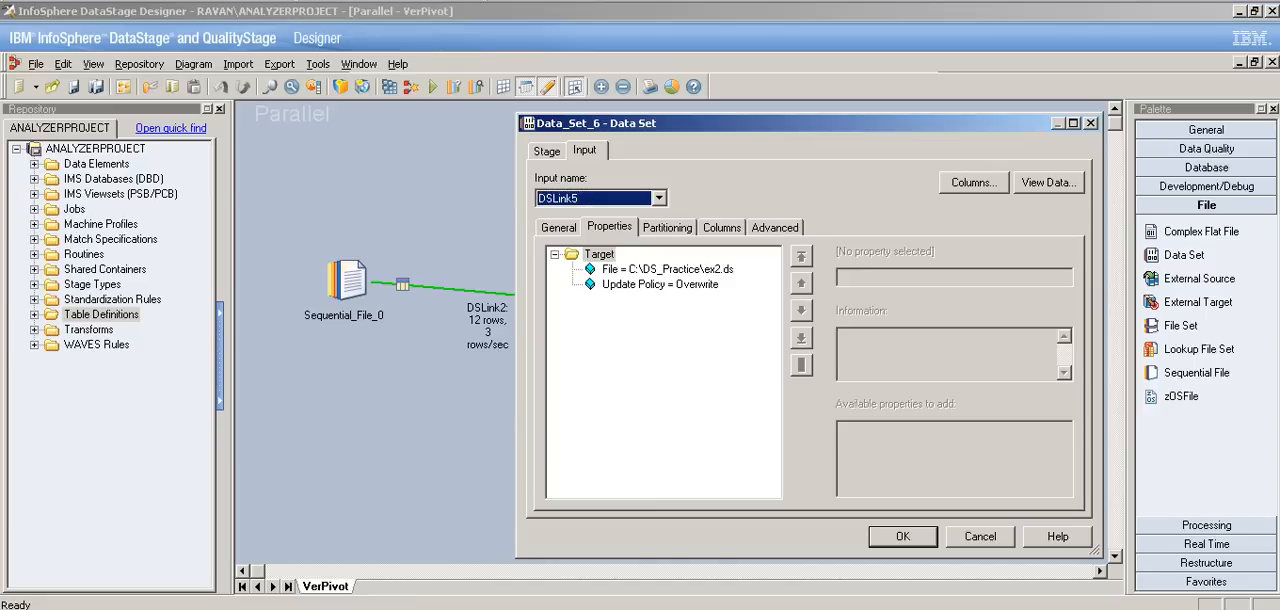
pyautogui.click(1048, 183)
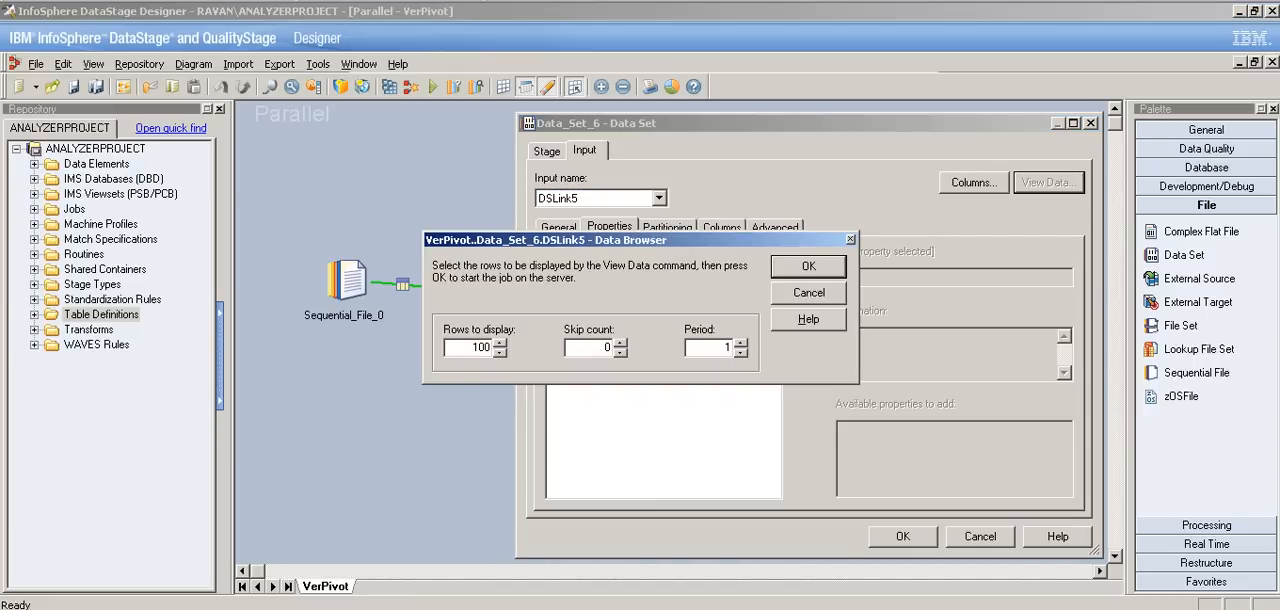
pyautogui.press('Return')
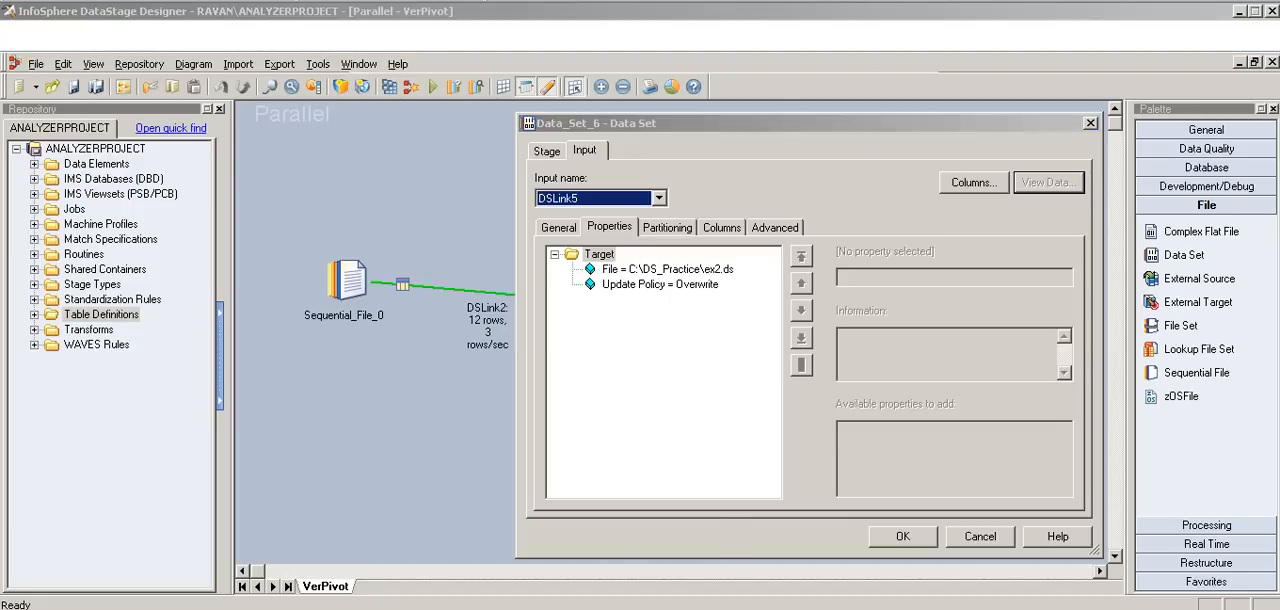
# Step: Review the multiple course records of the last two students in the Vertical_Pivot file in Notepad, and minimize it
pyautogui.hotkey('alt', 'Tab')
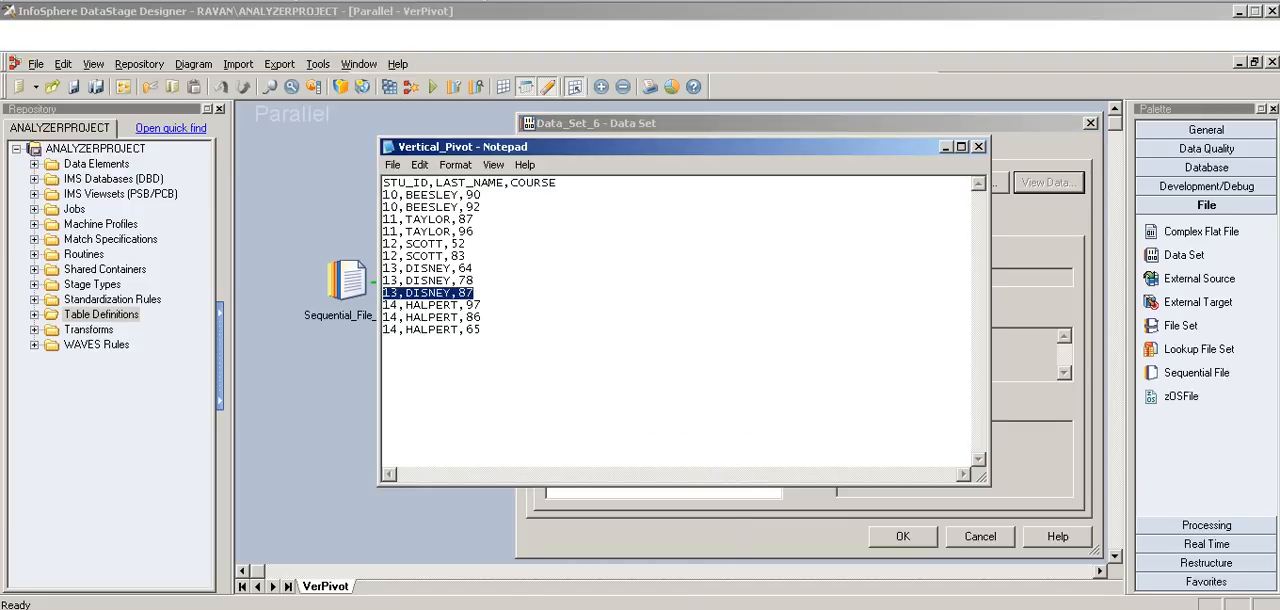
pyautogui.moveTo(476, 293); pyautogui.dragTo(384, 293)
pyautogui.moveTo(481, 329); pyautogui.dragTo(384, 329)
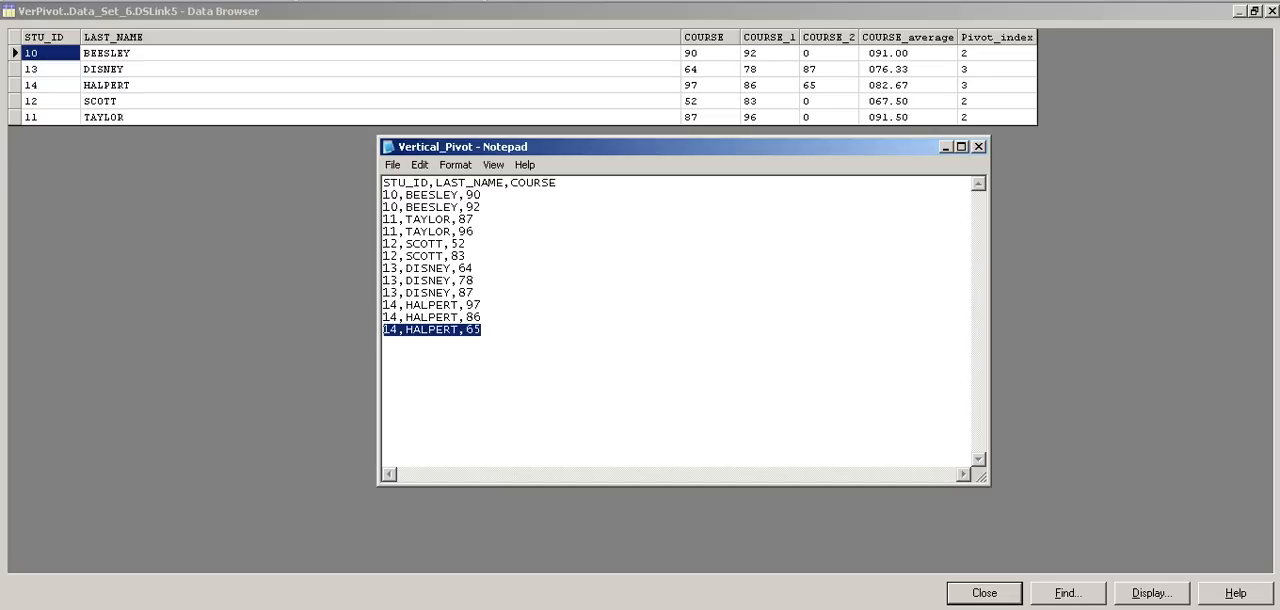
pyautogui.moveTo(476, 293); pyautogui.dragTo(384, 281)
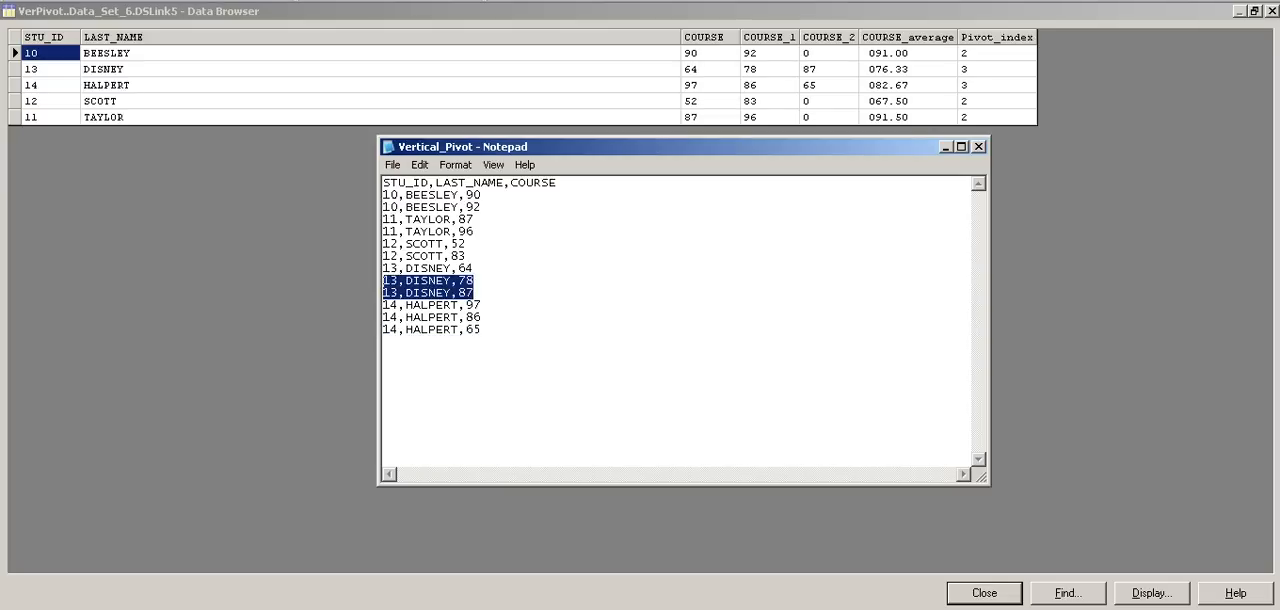
pyautogui.click(482, 330)
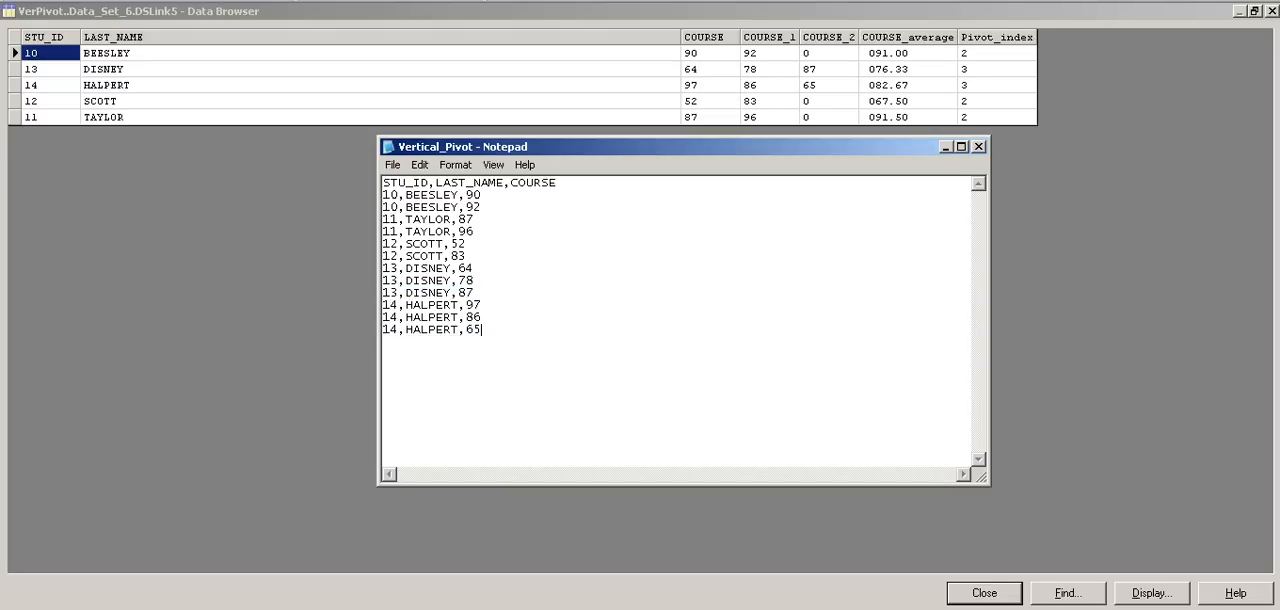
pyautogui.click(944, 147)
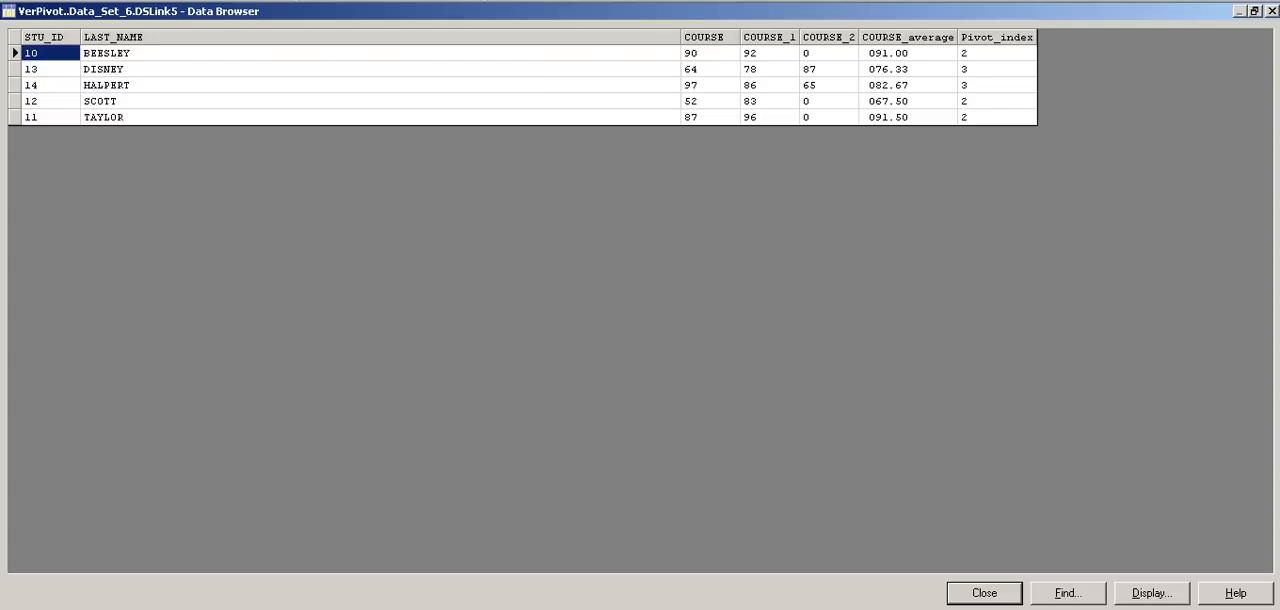
# Step: Narrow the LAST_NAME column in the Data Browser and examine the COURSE and COURSE_1 values of the first row
pyautogui.moveTo(680, 37); pyautogui.dragTo(188, 37)
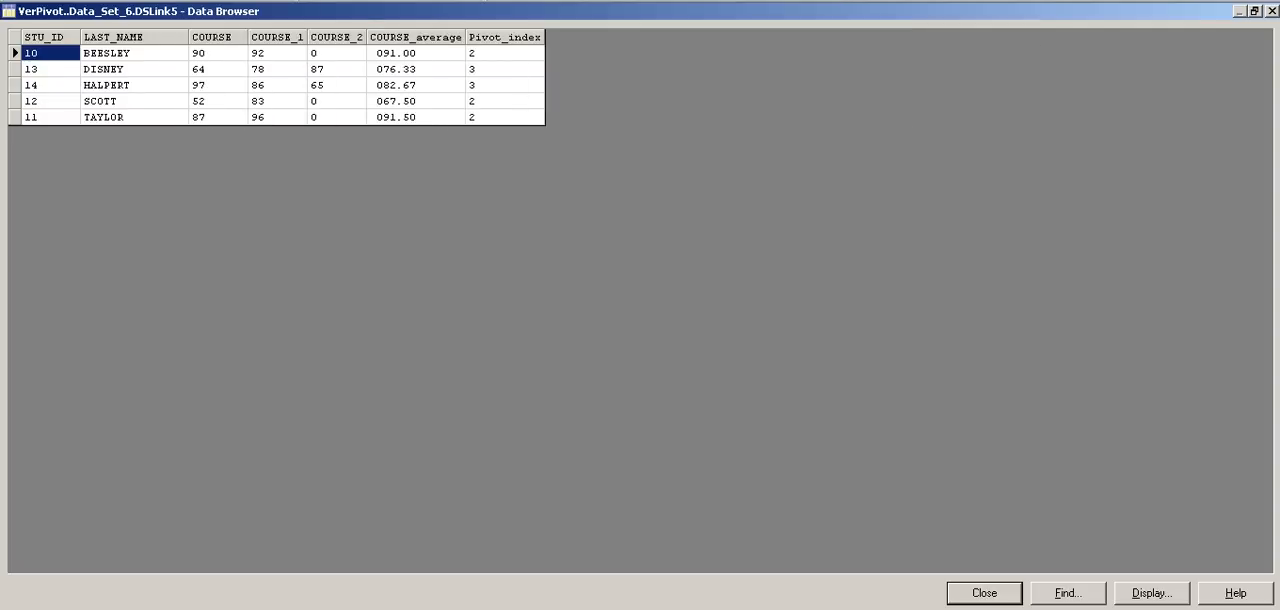
pyautogui.click(134, 53)
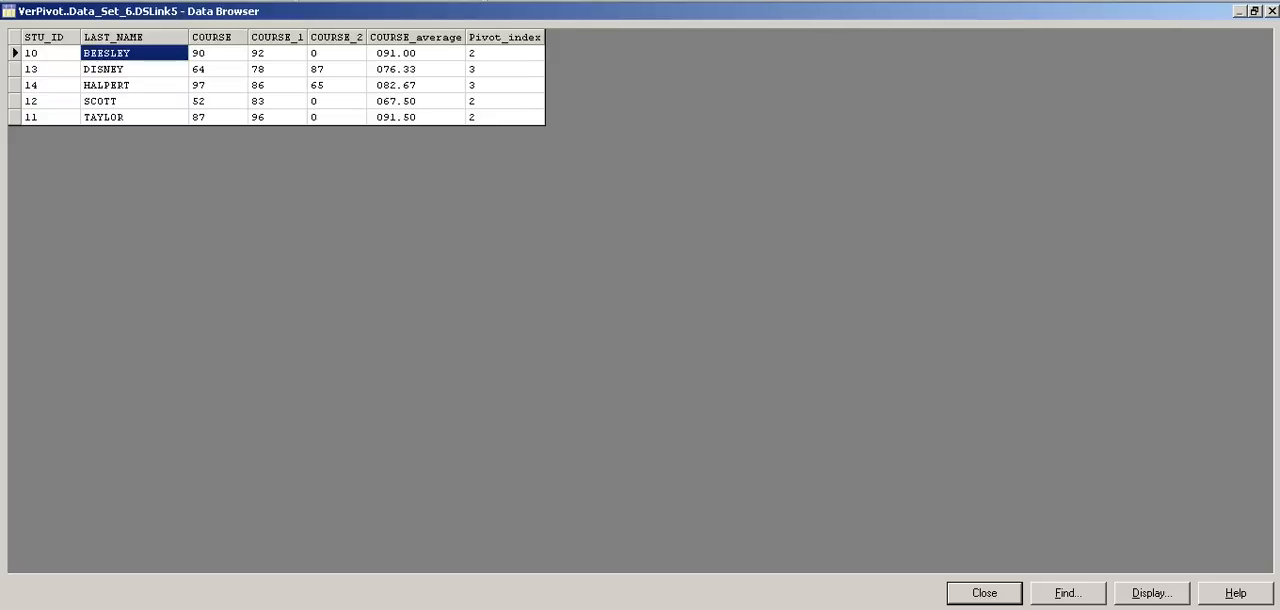
pyautogui.hotkey('alt', 'Tab')
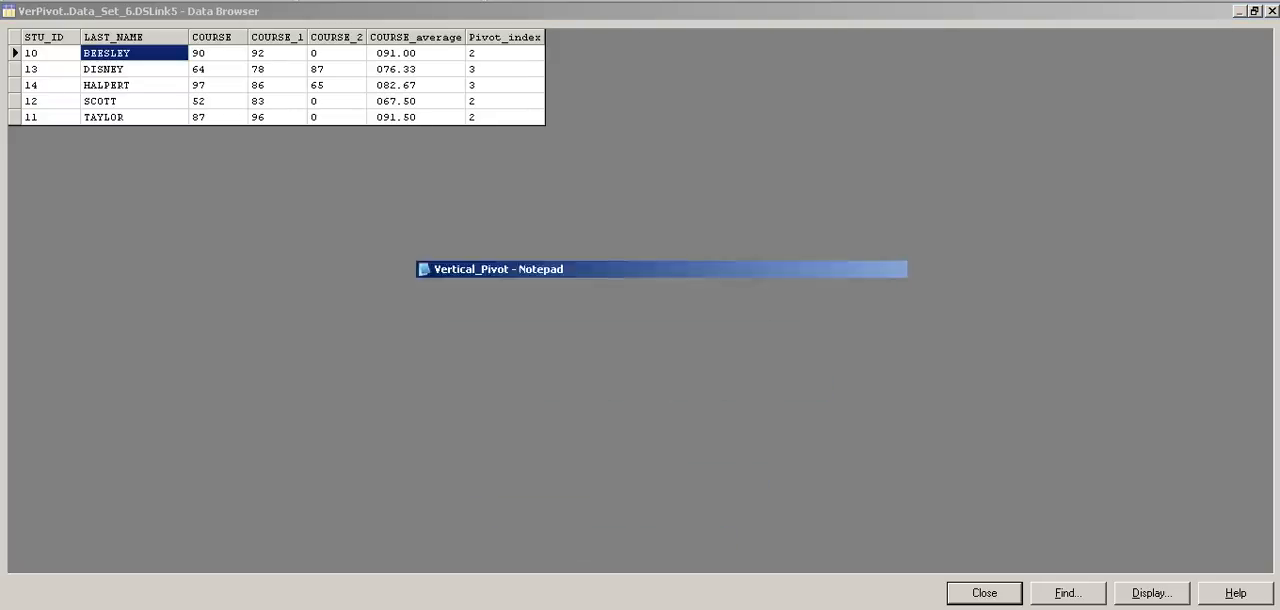
pyautogui.moveTo(660, 147); pyautogui.dragTo(704, 123)
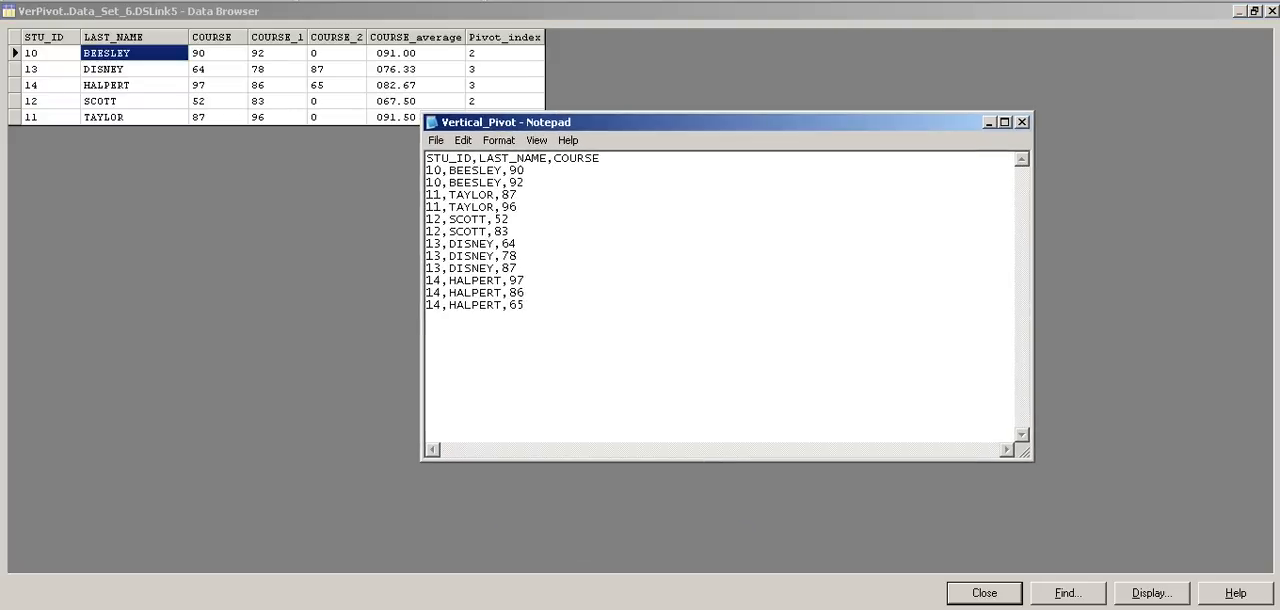
pyautogui.click(277, 53)
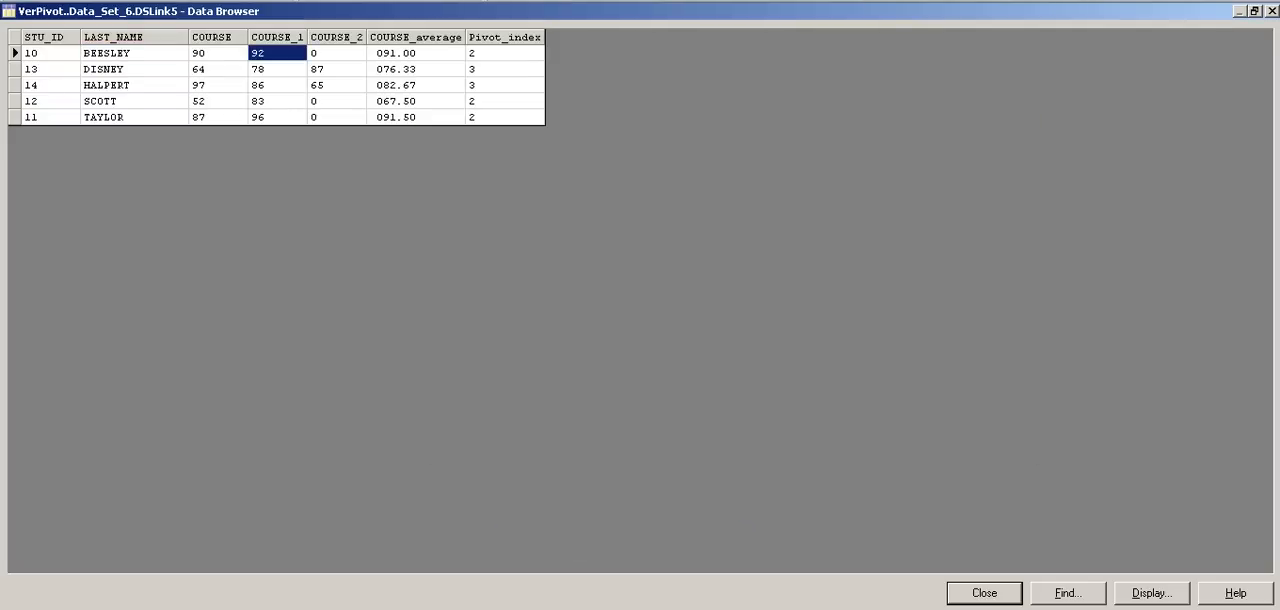
pyautogui.click(217, 53)
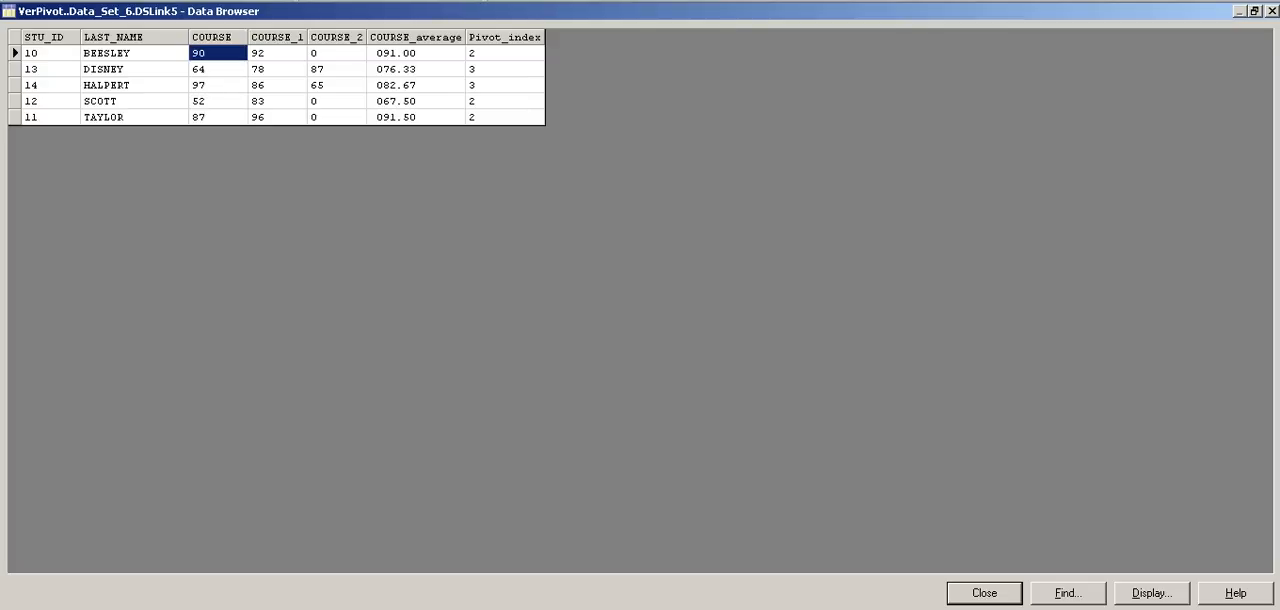
pyautogui.press('Right')
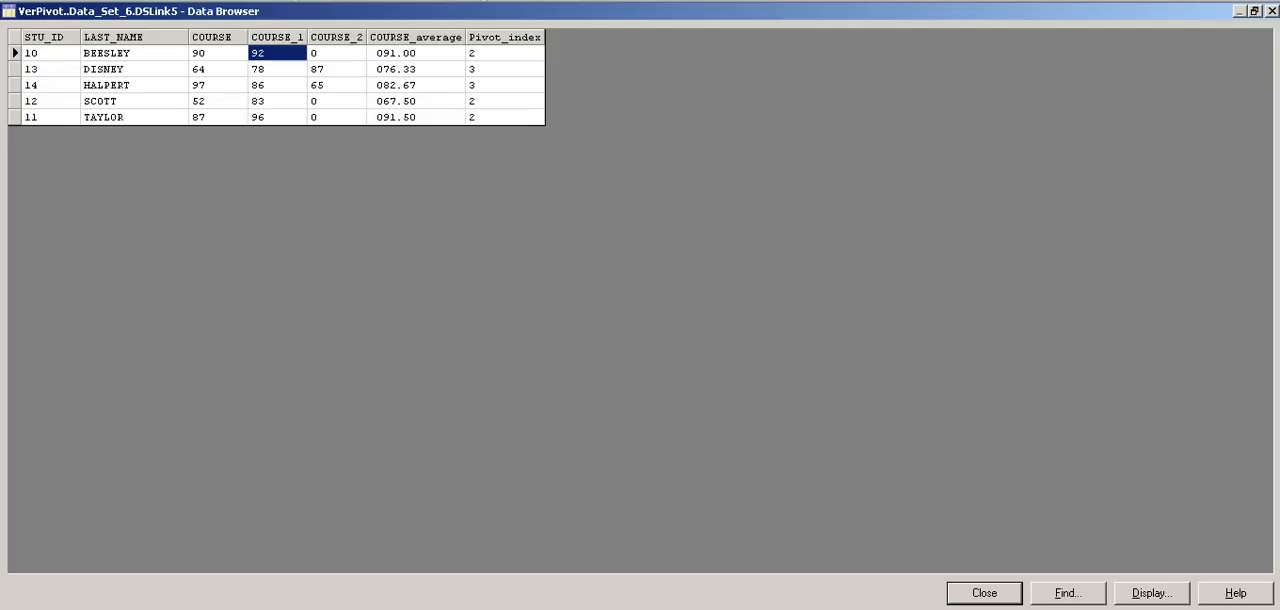
pyautogui.press('Left')
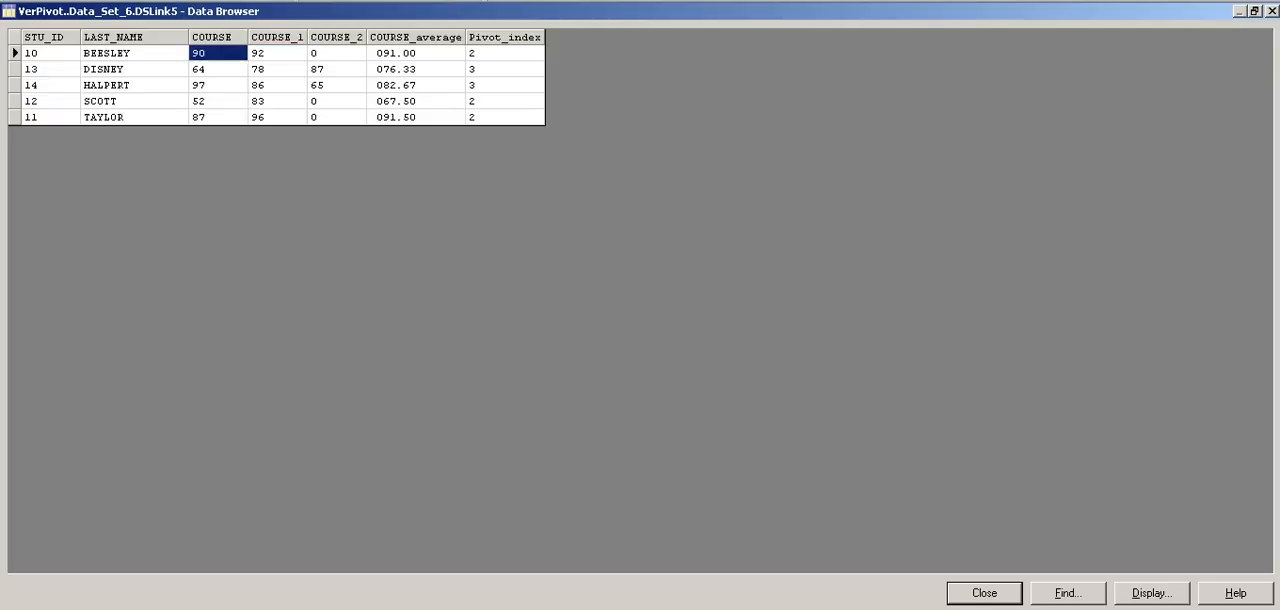
# Step: Compare the source records of the first and fourth students in the Vertical_Pivot file in Notepad with their pivoted rows
pyautogui.hotkey('alt', 'Tab')
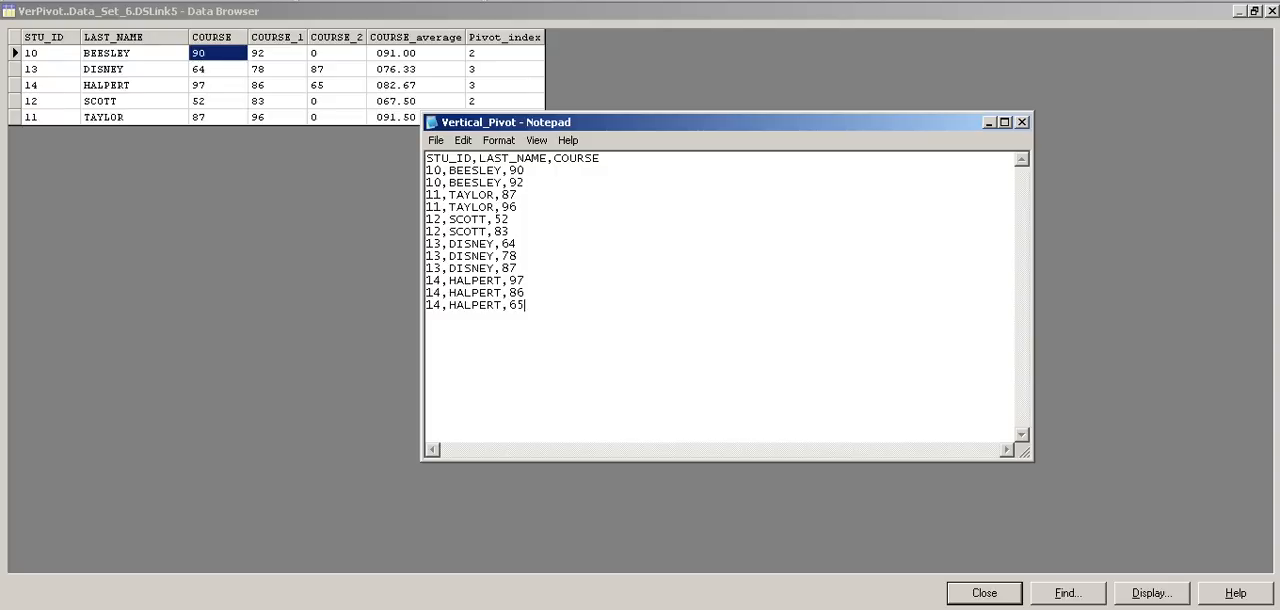
pyautogui.moveTo(526, 183); pyautogui.dragTo(428, 171)
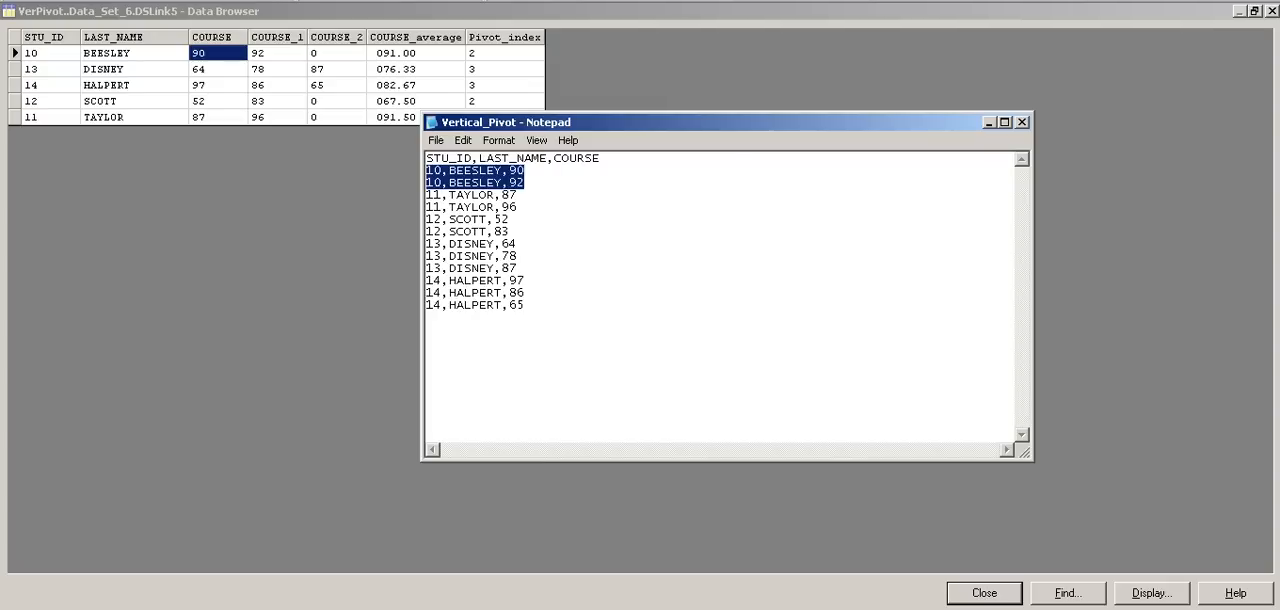
pyautogui.moveTo(517, 269); pyautogui.dragTo(427, 244)
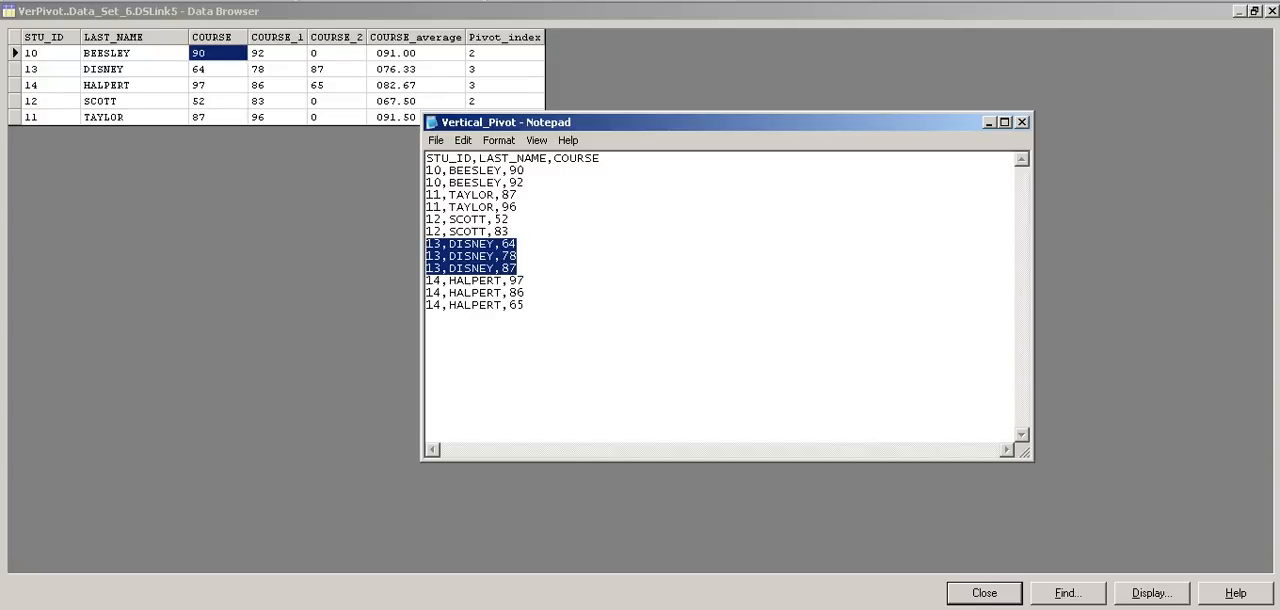
pyautogui.click(989, 122)
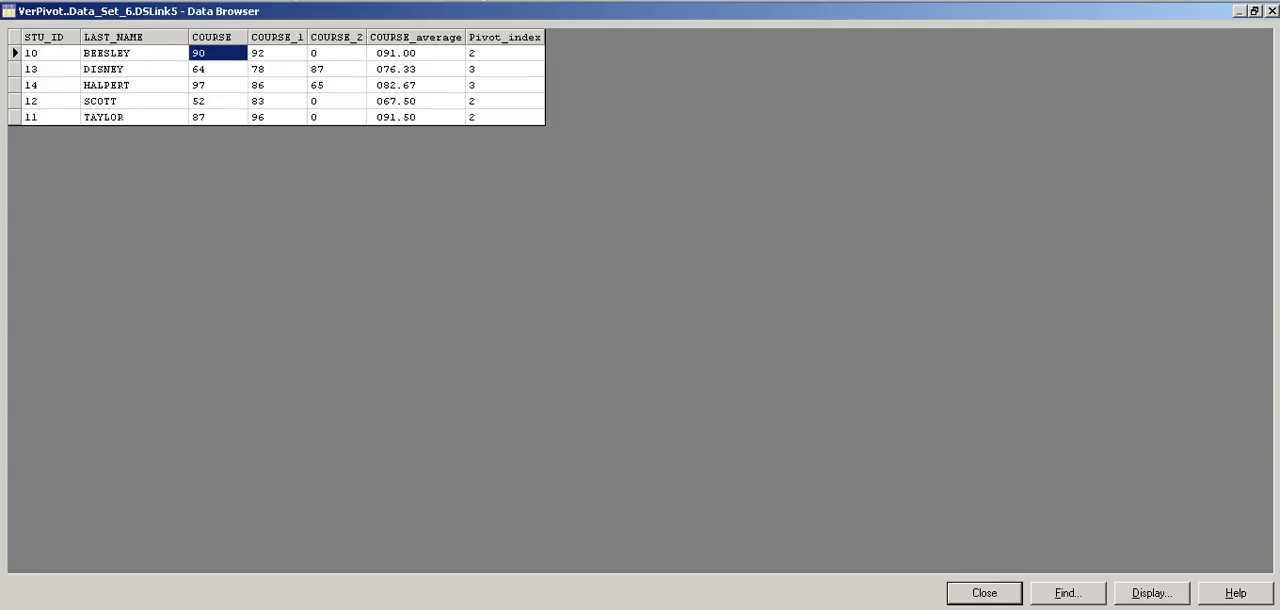
# Step: Check the first row's COURSE_average and Pivot_index against its COURSE and COURSE_1 scores
pyautogui.click(390, 53)
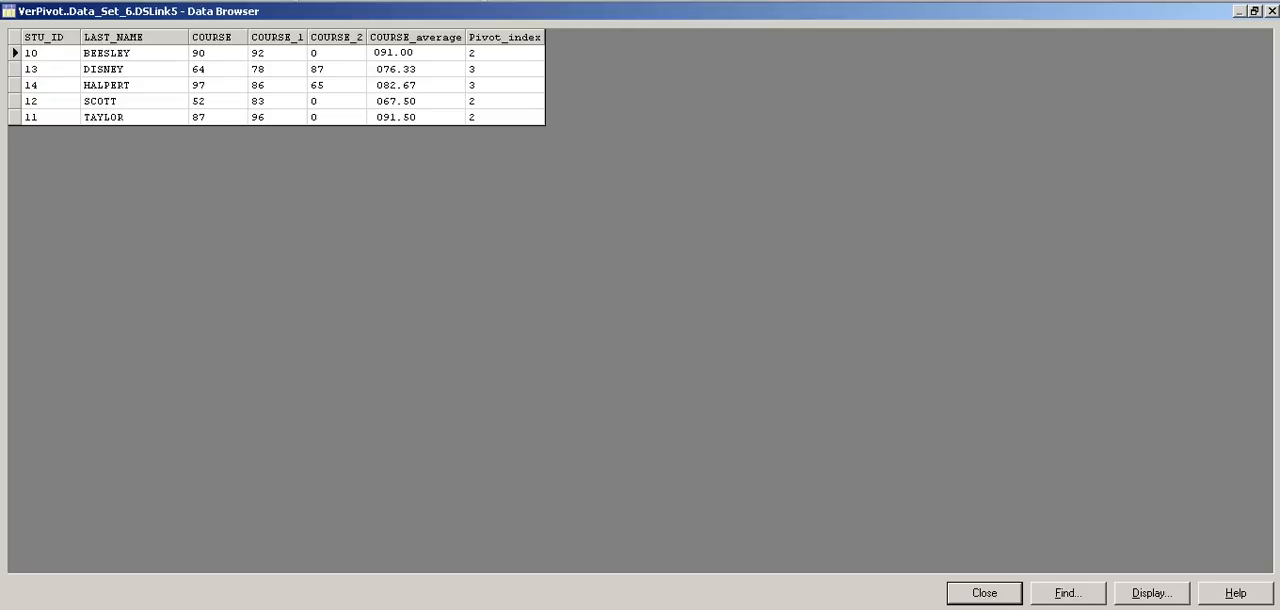
pyautogui.doubleClick(396, 53)
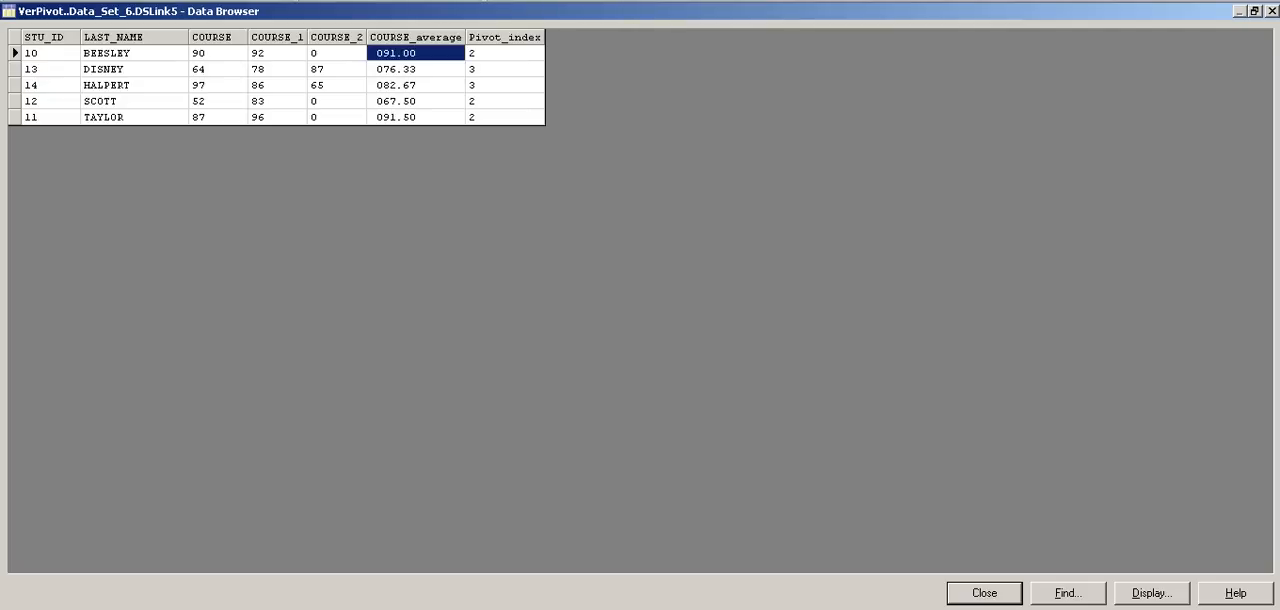
pyautogui.click(504, 53)
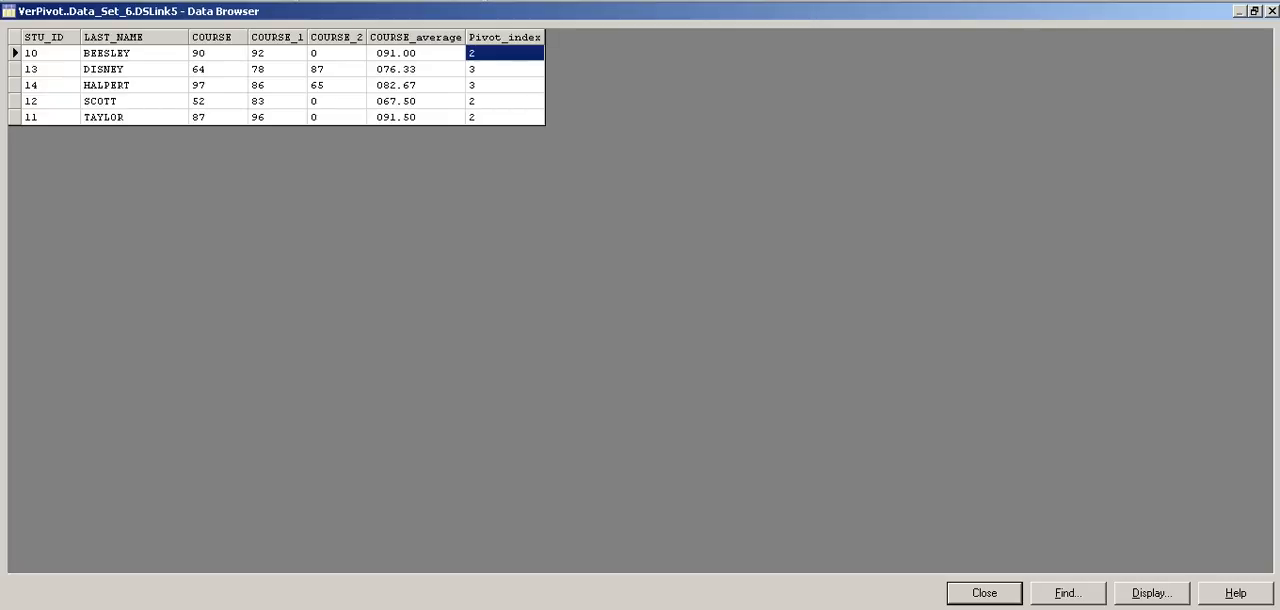
pyautogui.click(217, 53)
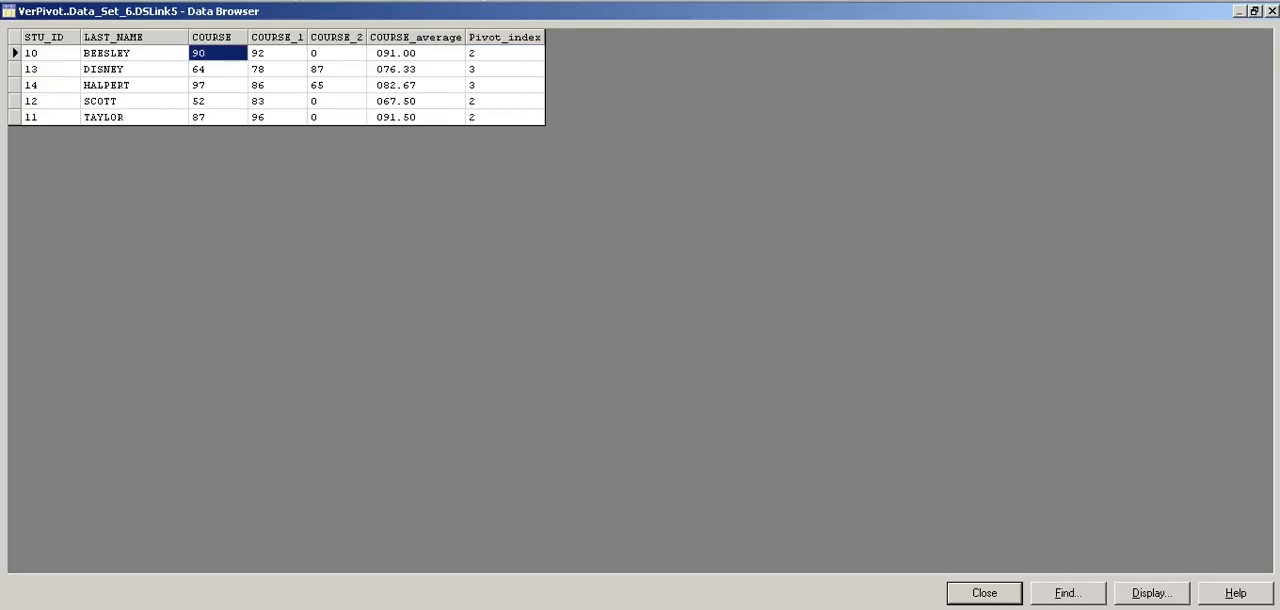
pyautogui.click(277, 53)
pyautogui.click(217, 53)
pyautogui.click(277, 53)
pyautogui.click(505, 53)
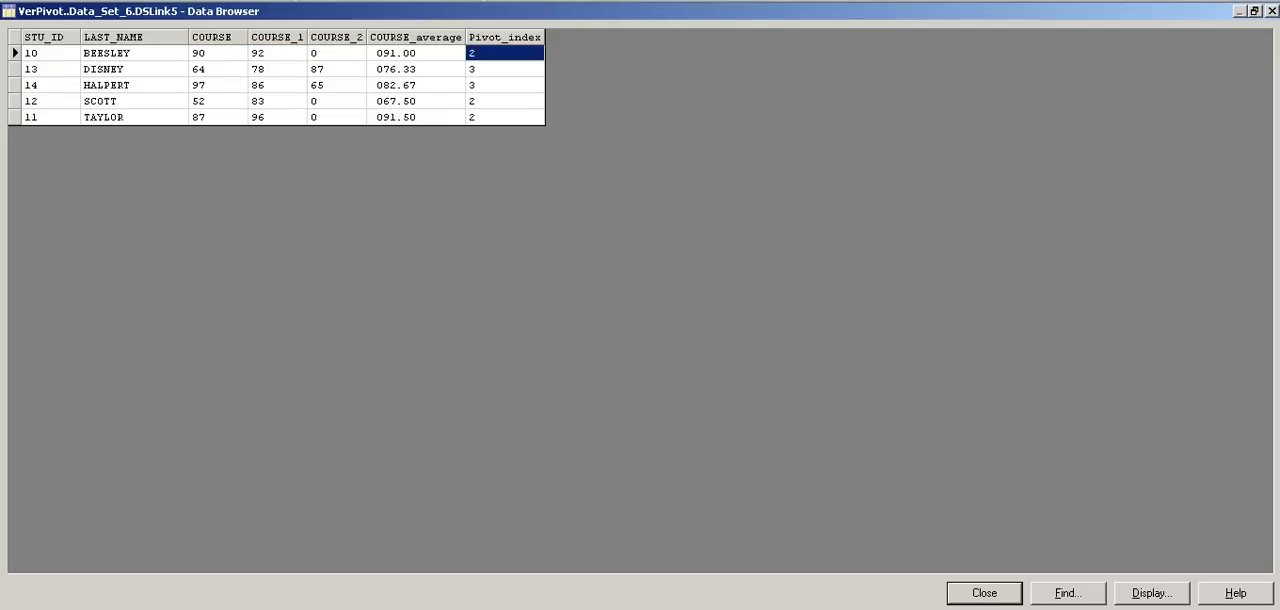
# Step: Check Pivot_index in the second, third and fourth rows against the scores in COURSE, COURSE_1 and COURSE_2
pyautogui.click(217, 69)
pyautogui.click(277, 69)
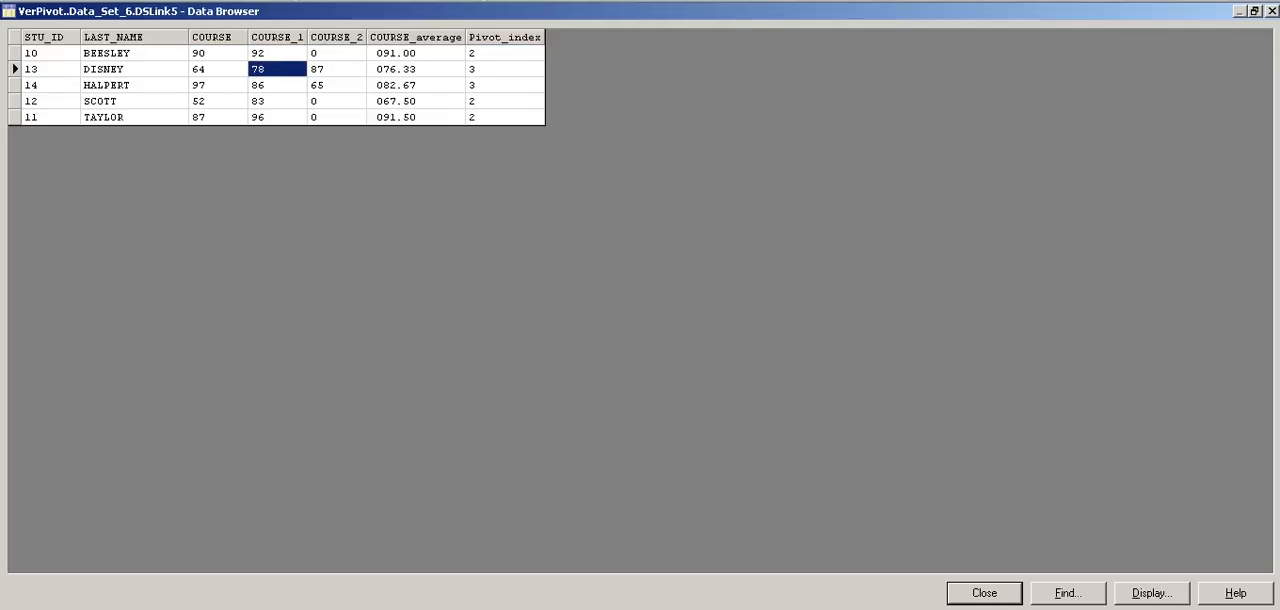
pyautogui.click(337, 69)
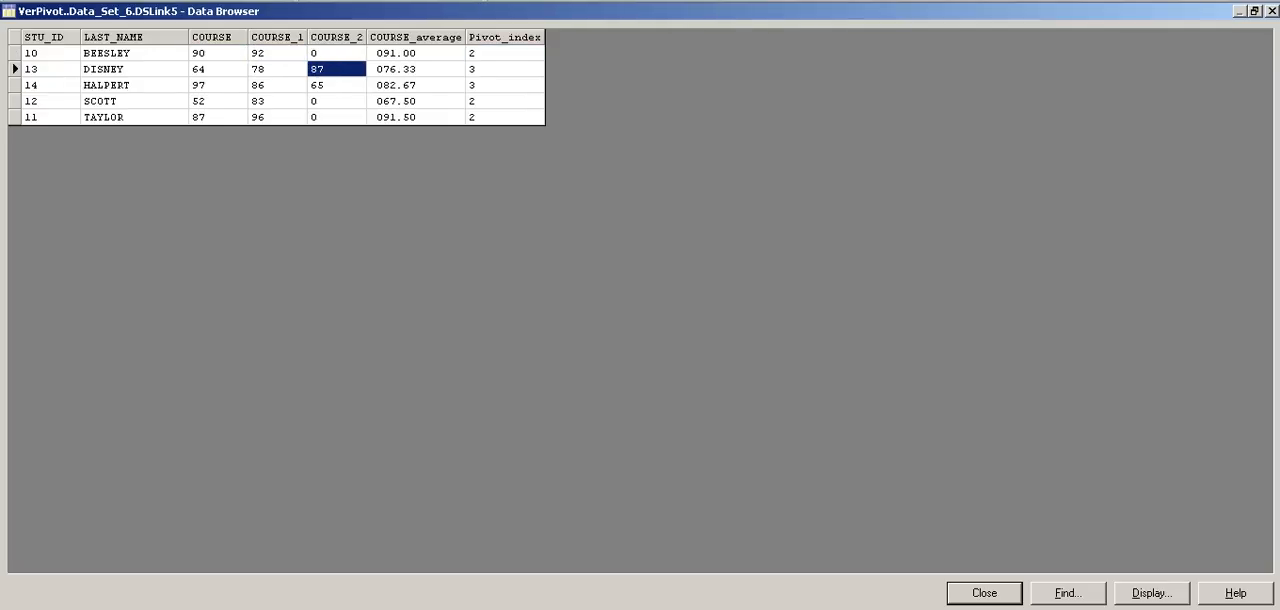
pyautogui.click(505, 69)
pyautogui.click(218, 85)
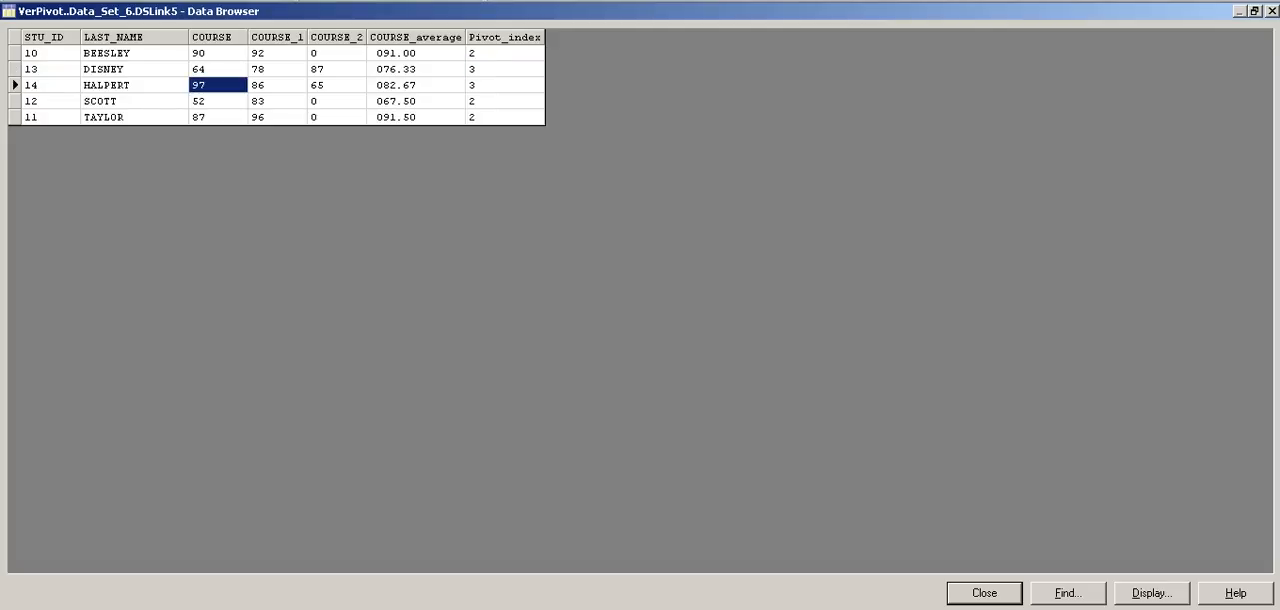
pyautogui.click(277, 85)
pyautogui.click(337, 85)
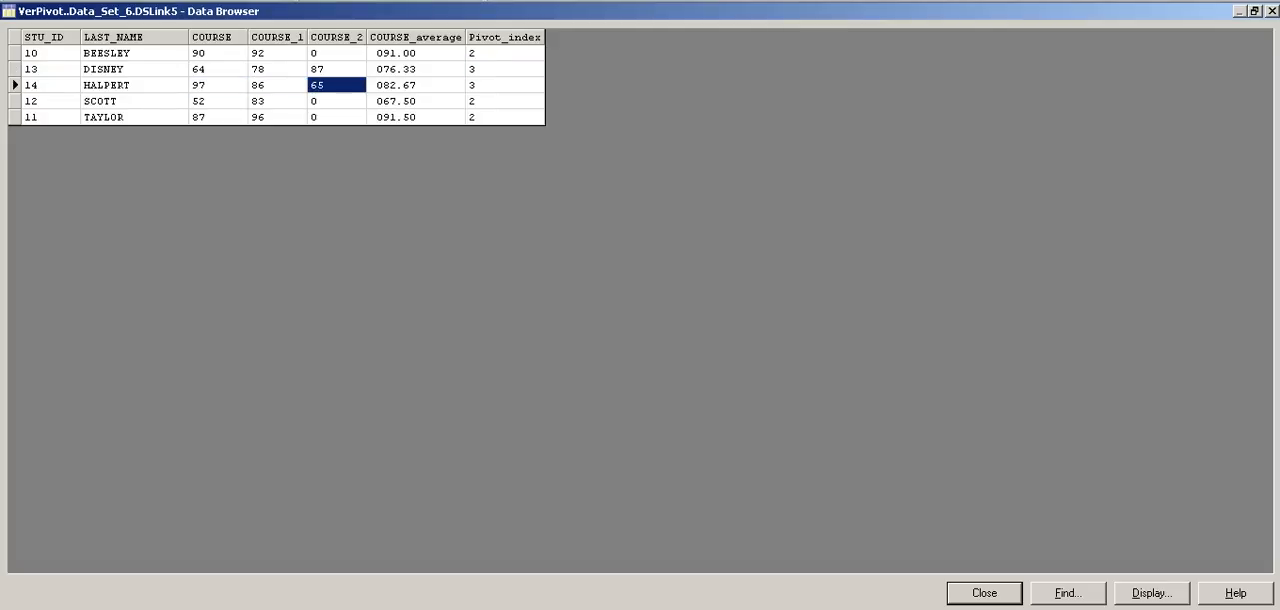
pyautogui.click(505, 85)
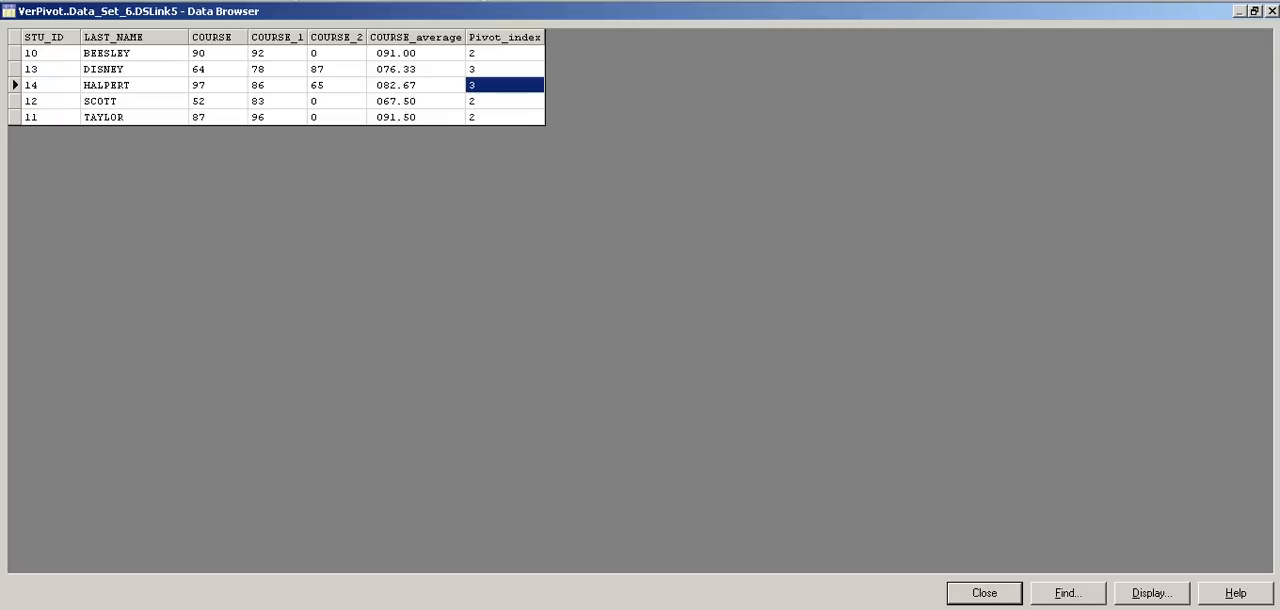
pyautogui.click(217, 101)
pyautogui.click(277, 101)
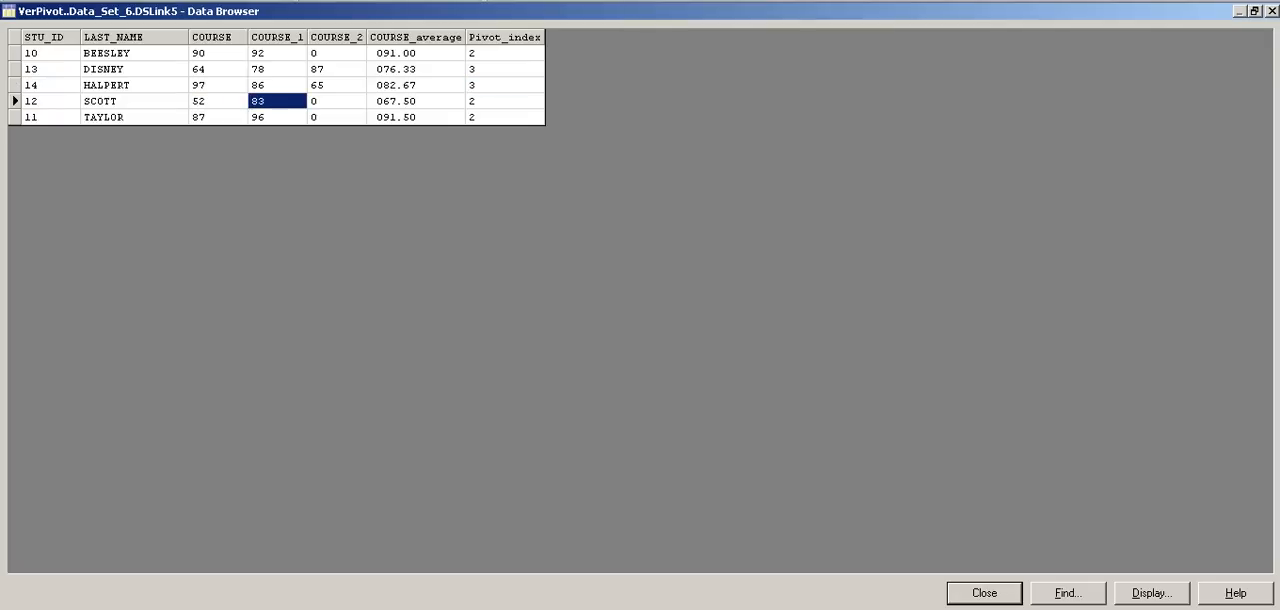
pyautogui.click(337, 101)
pyautogui.click(505, 101)
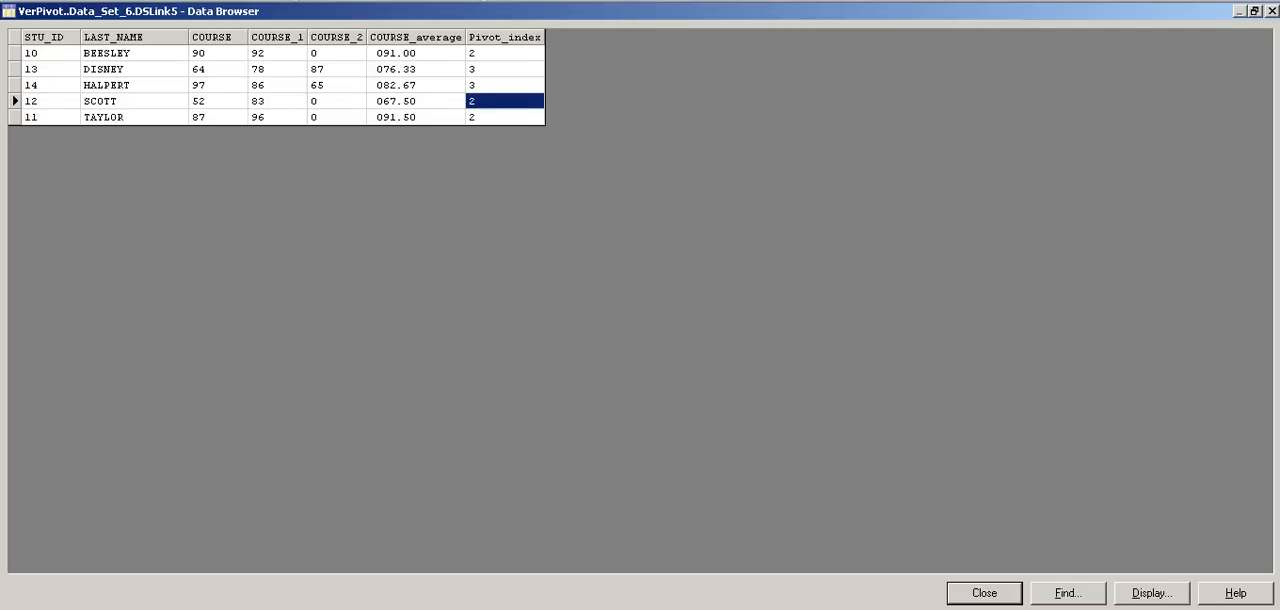
pyautogui.click(218, 53)
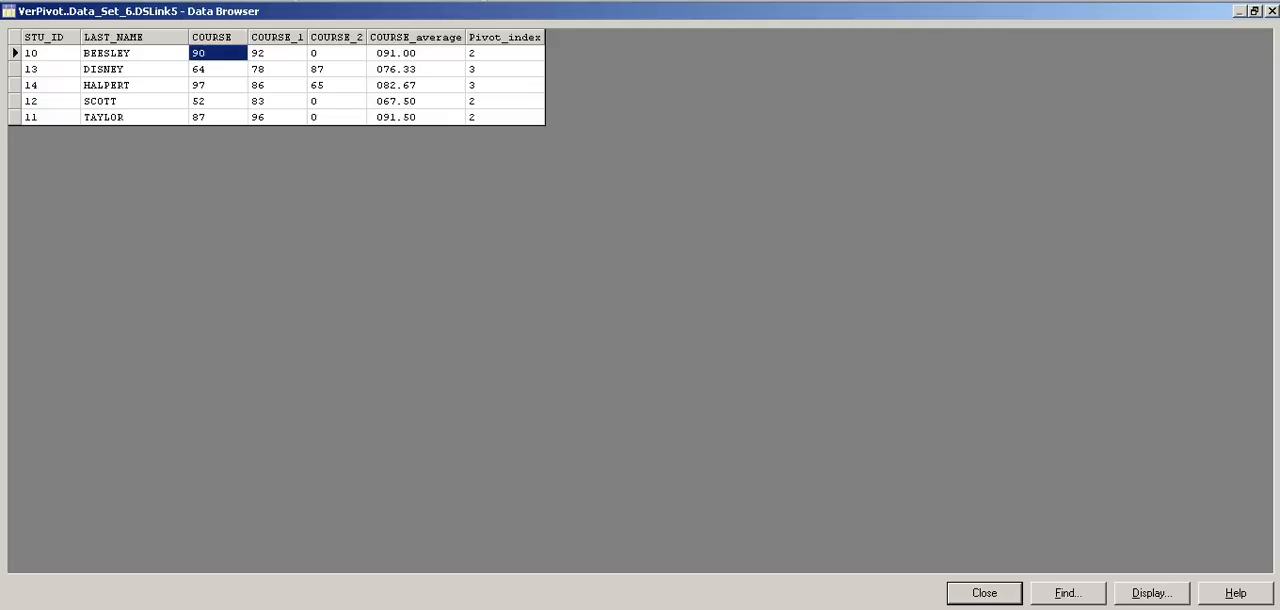
# Step: Check the first row's COURSE_1 score, and close the Data Set's data view and stage properties
pyautogui.click(277, 53)
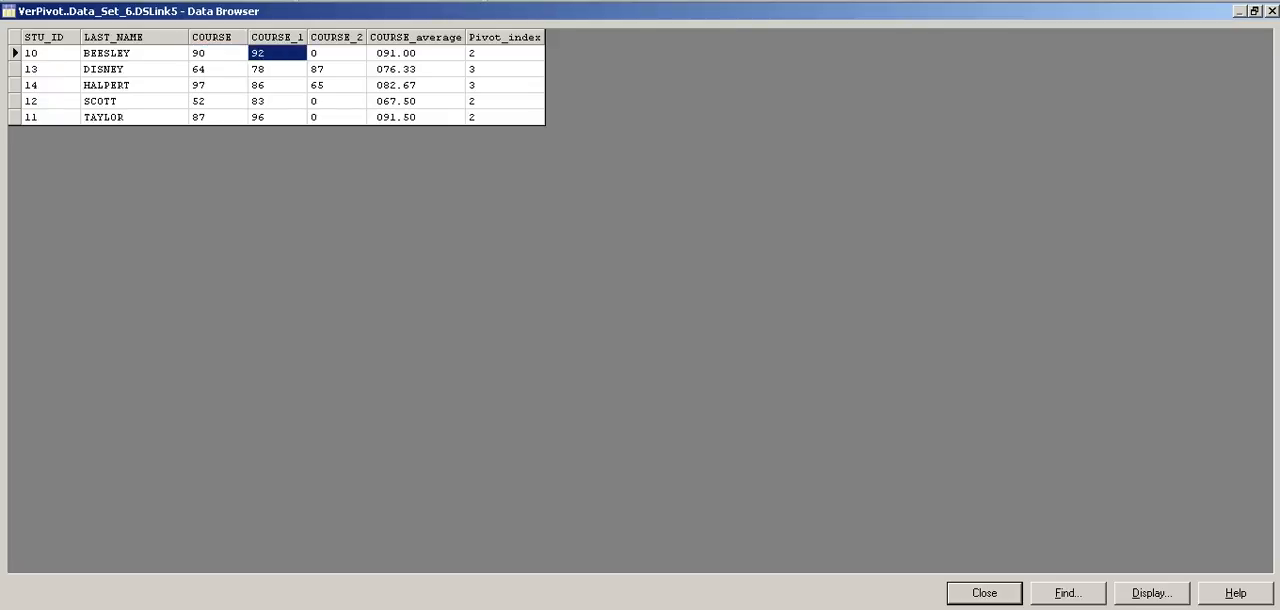
pyautogui.click(984, 593)
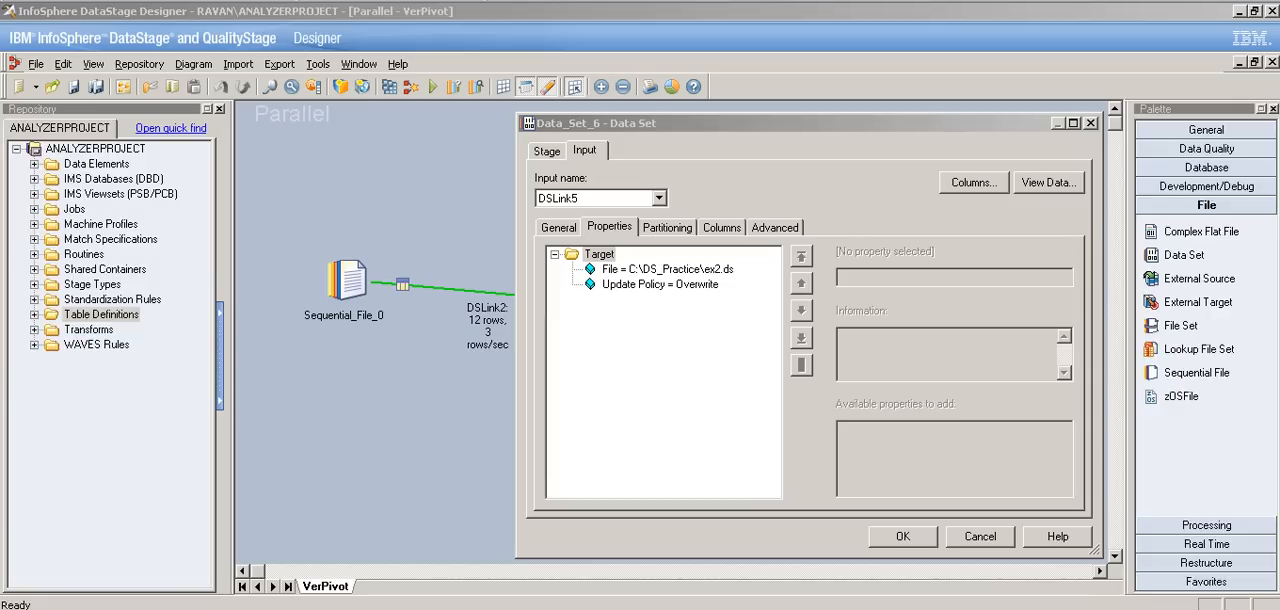
pyautogui.press('Return')
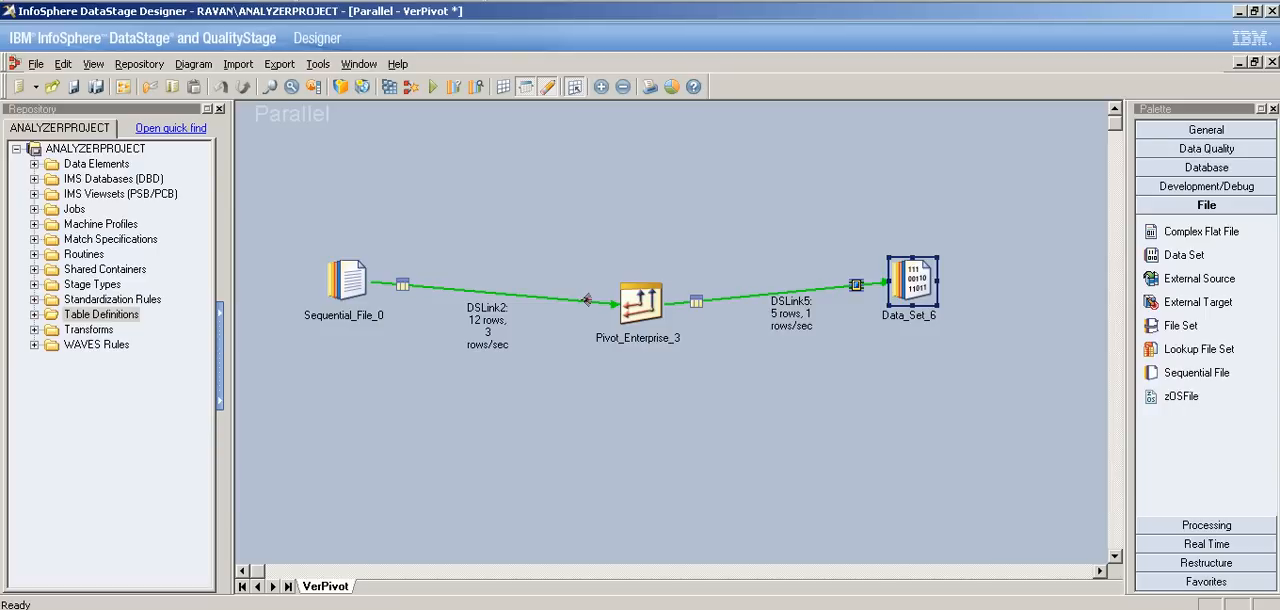
# Step: Review the Pivot_Enterprise_3 stage's input columns and partitioning on DSLink2, and its output mapping and columns on DSLink5
pyautogui.doubleClick(640, 302)
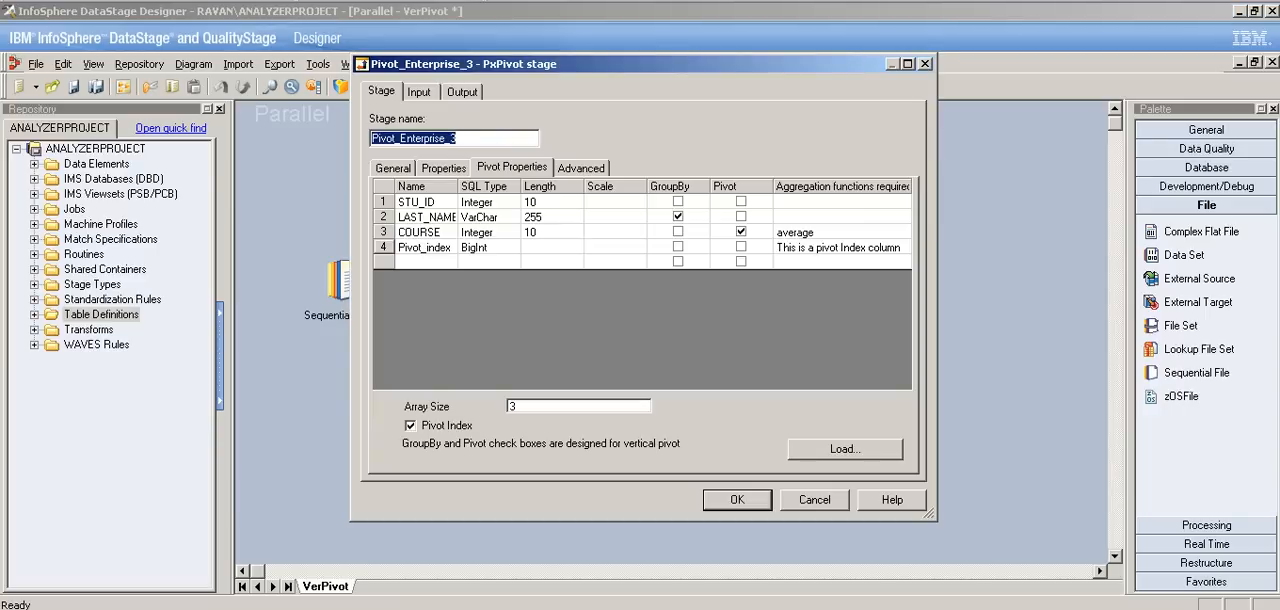
pyautogui.click(419, 92)
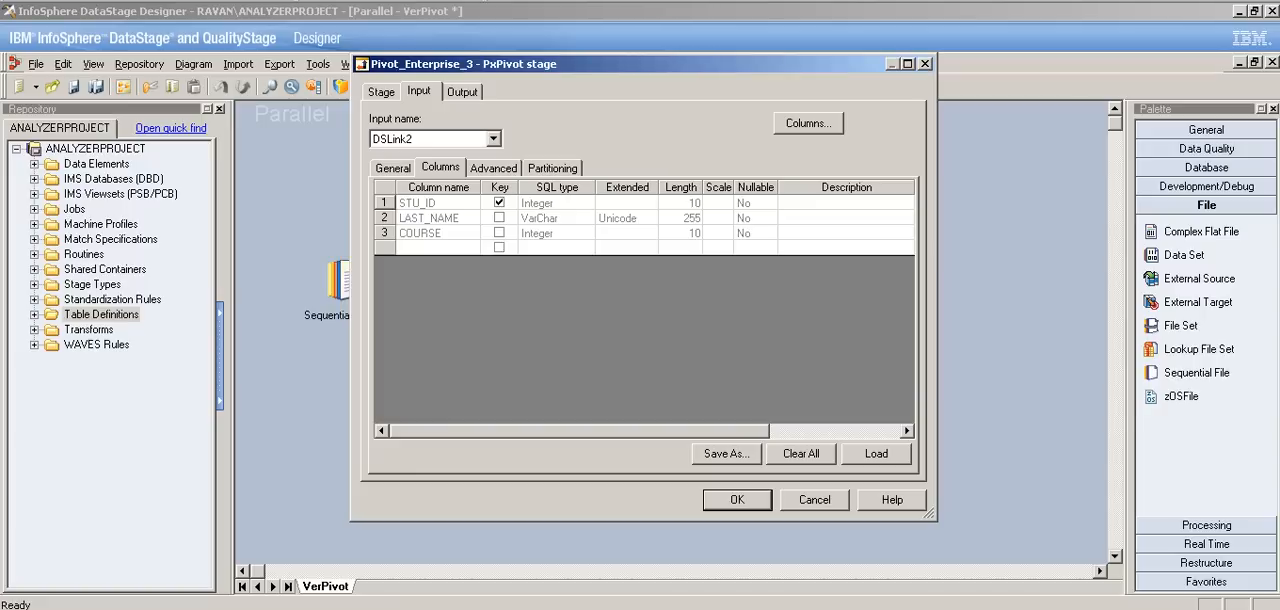
pyautogui.click(552, 168)
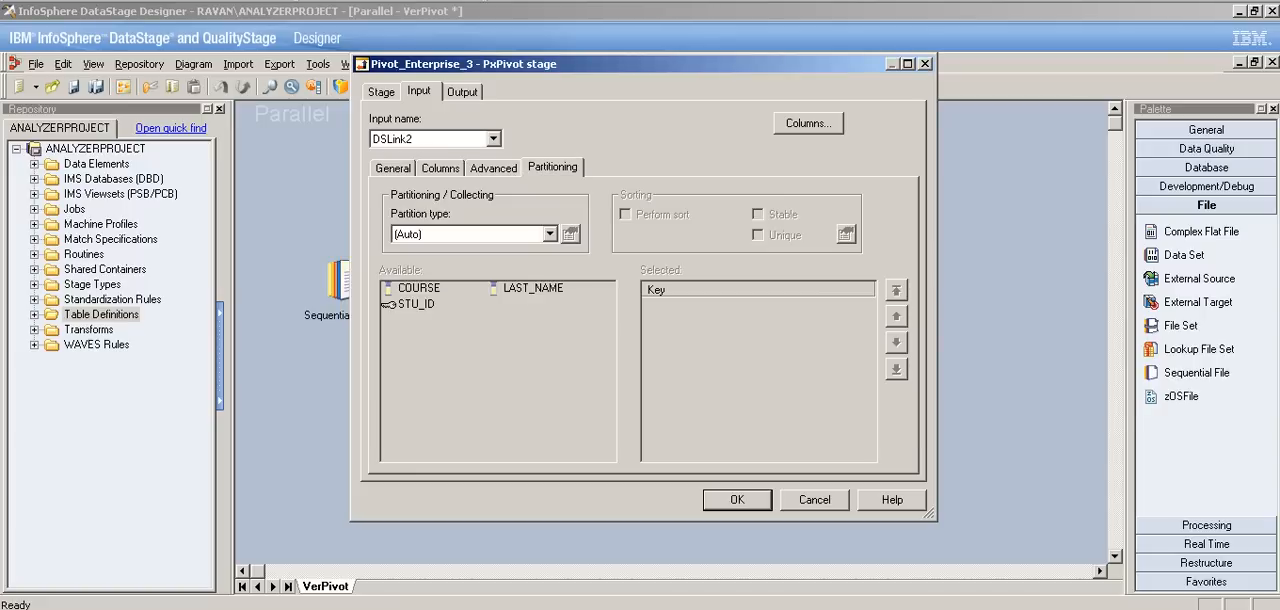
pyautogui.click(462, 92)
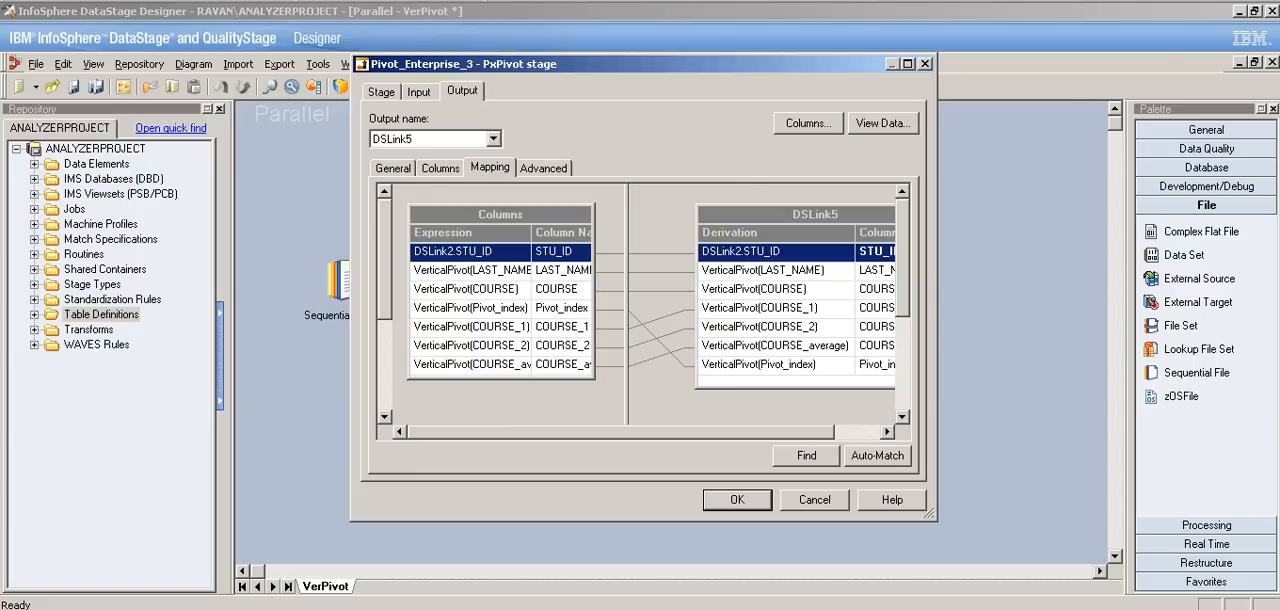
pyautogui.click(440, 168)
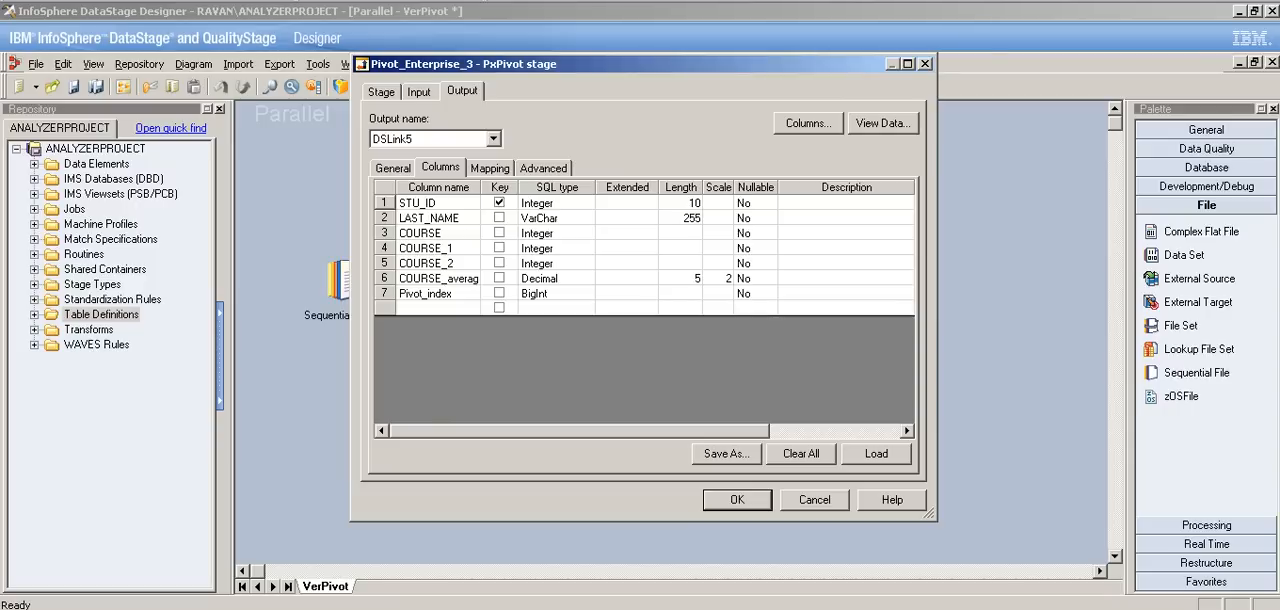
# Step: Try to rename the COURSE output column of DSLink5 to COURSE1, and close the Pivot_Enterprise_3 stage without keeping the edit
pyautogui.click(446, 247)
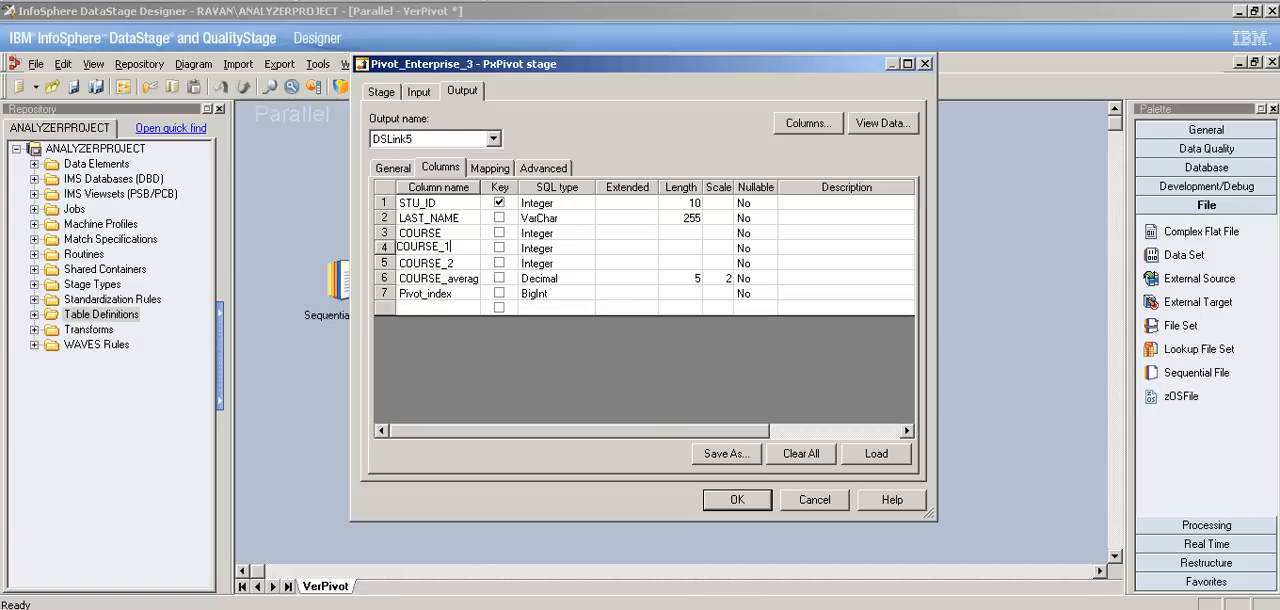
pyautogui.click(440, 232)
pyautogui.write('1')
pyautogui.press('BackSpace')
pyautogui.write('1')
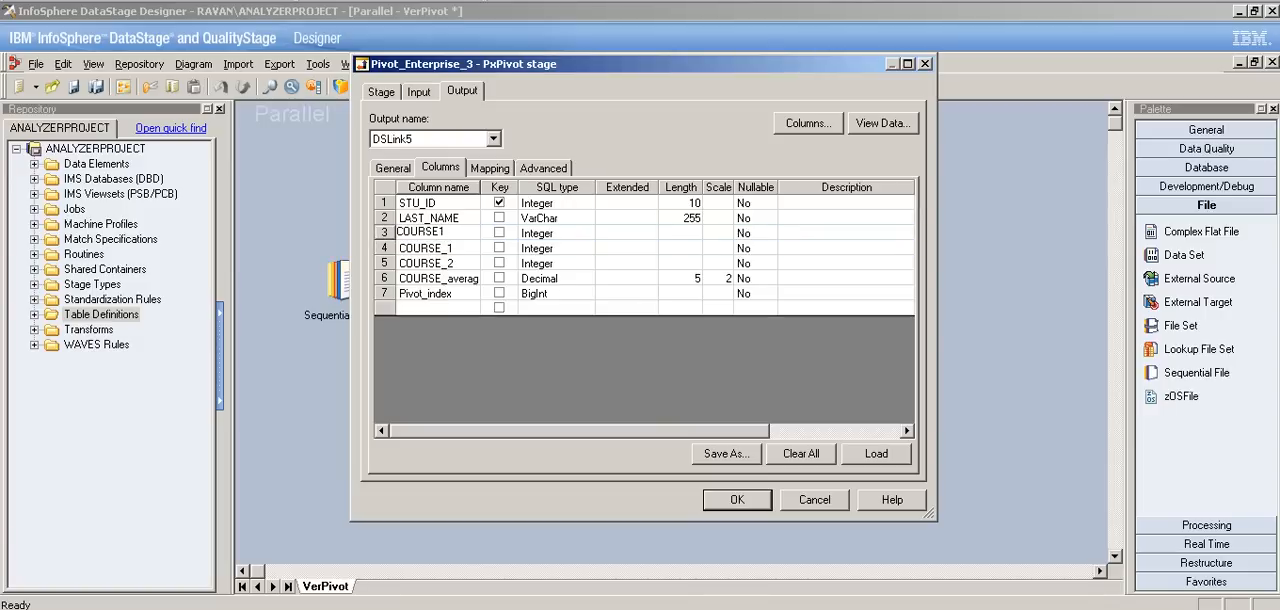
pyautogui.press('BackSpace')
pyautogui.click(449, 247)
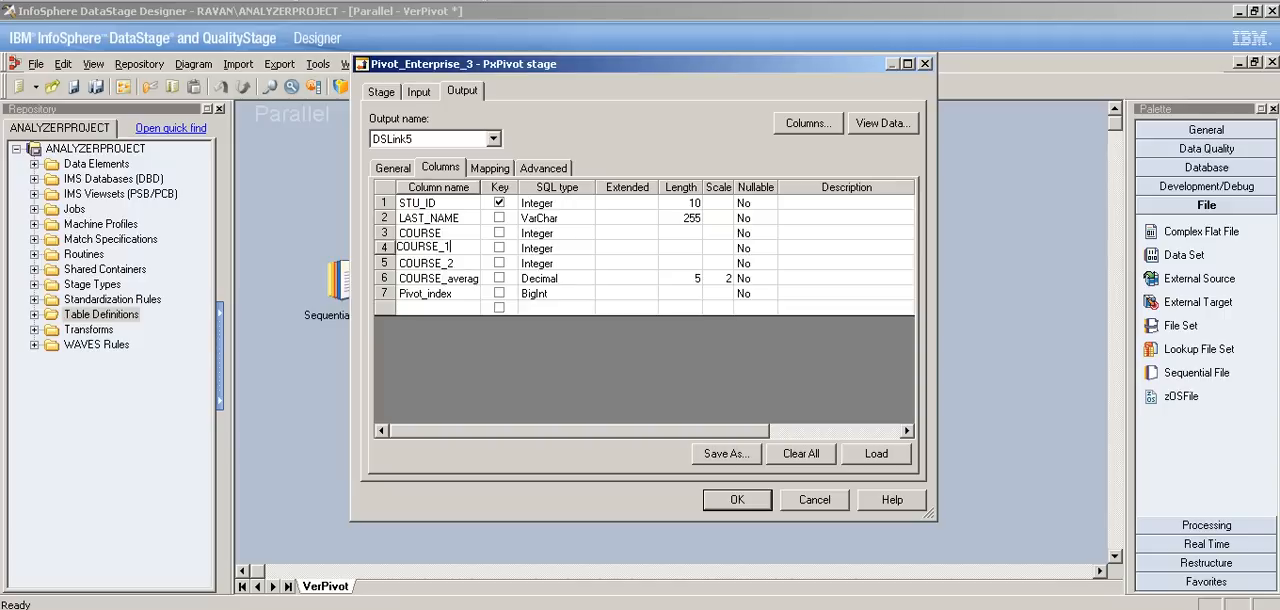
pyautogui.press('Escape')
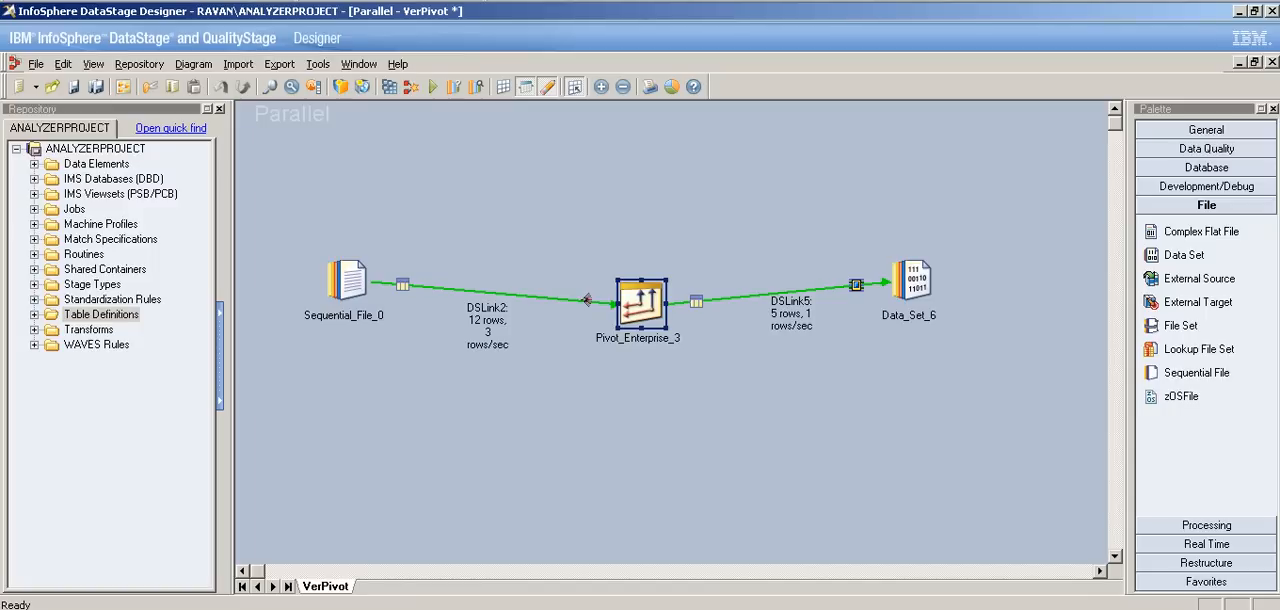
# Step: Examine the aggregation function settings of COURSE, LAST_NAME and STU_ID in the Pivot_Enterprise_3 stage, and close it
pyautogui.doubleClick(641, 300)
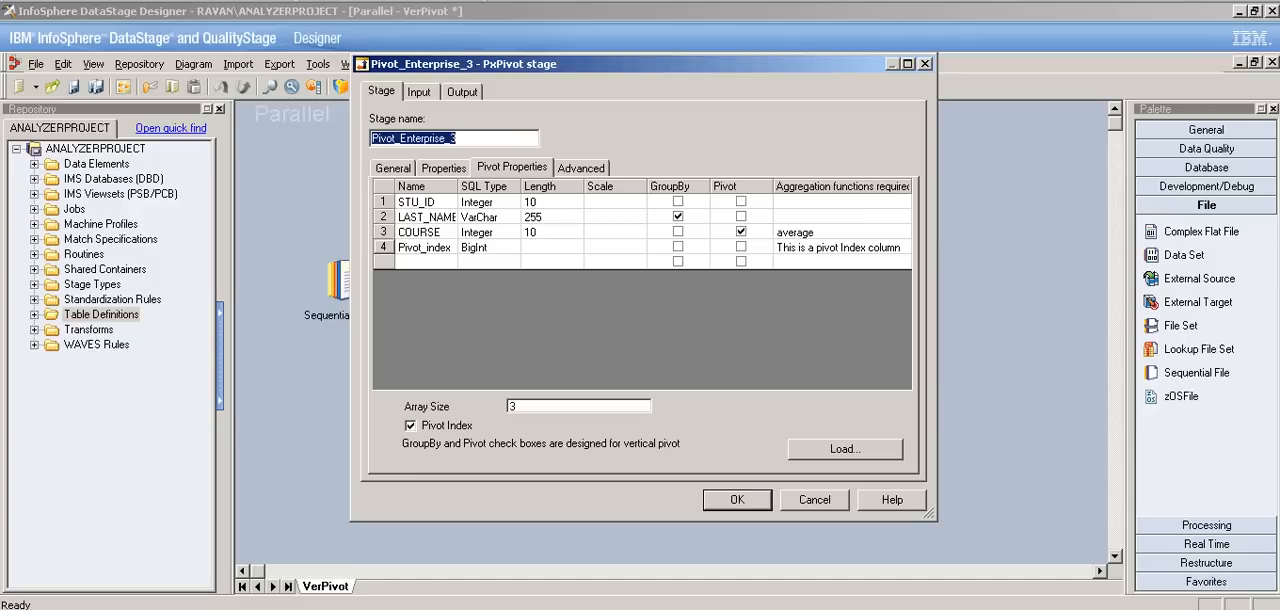
pyautogui.click(836, 232)
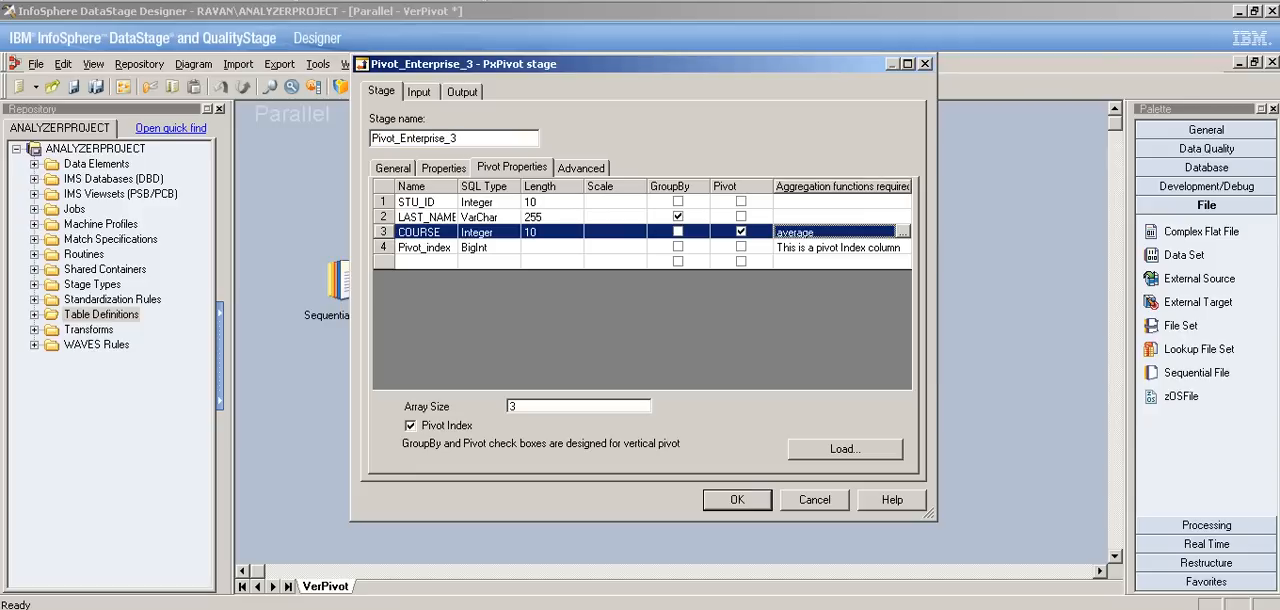
pyautogui.click(836, 217)
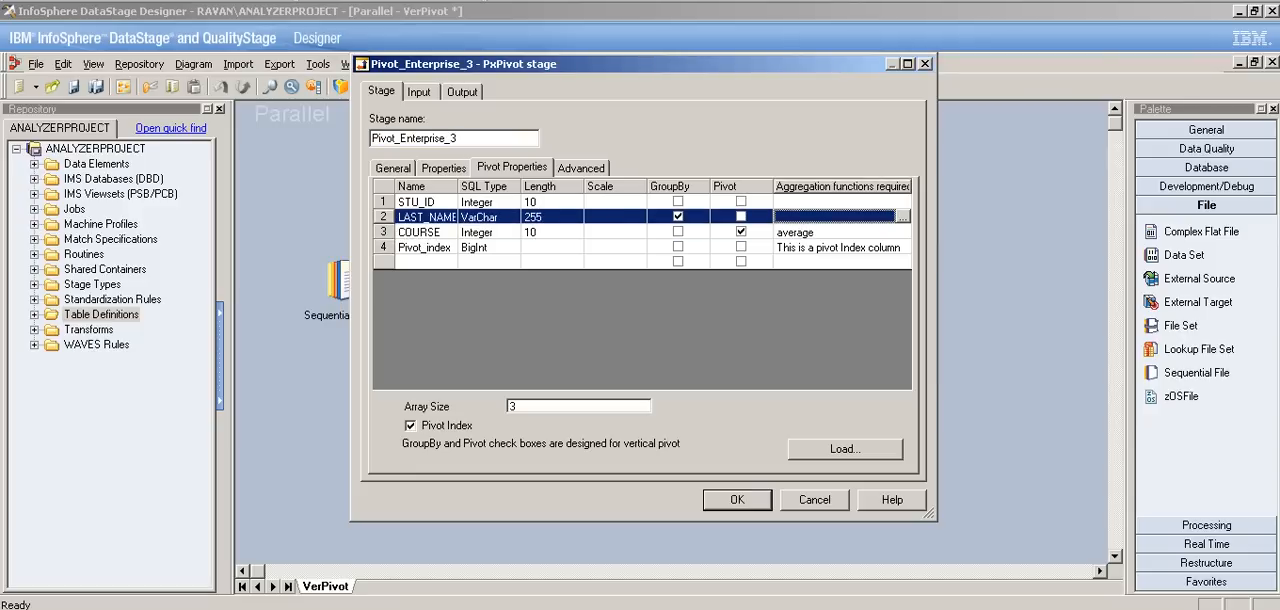
pyautogui.click(836, 202)
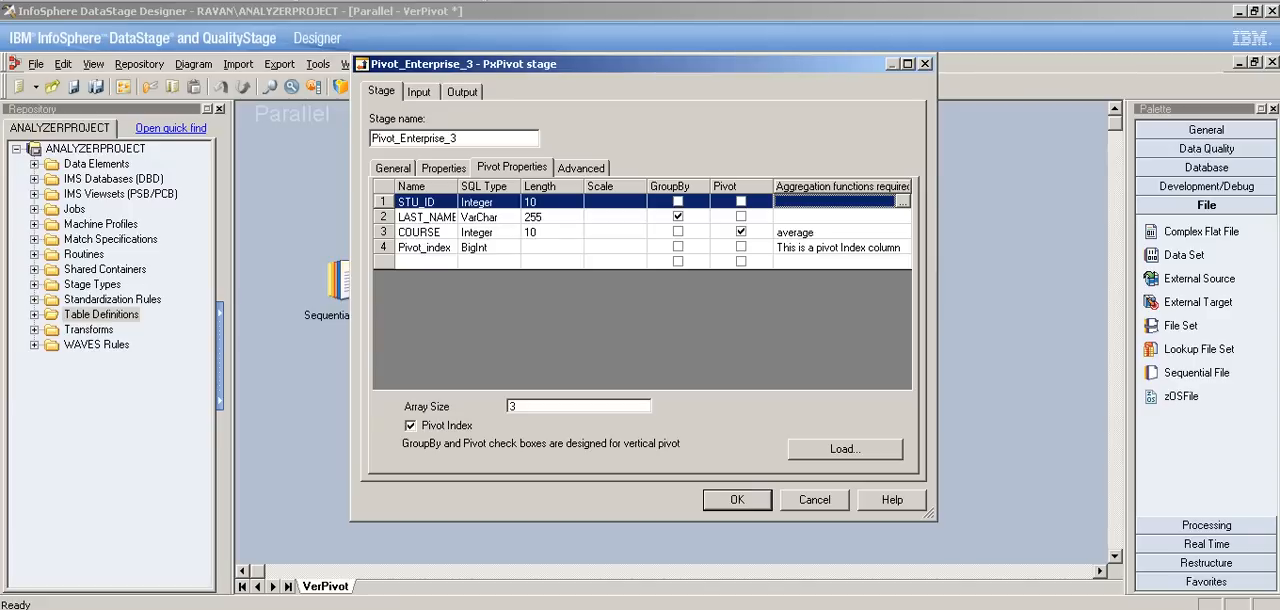
pyautogui.click(836, 232)
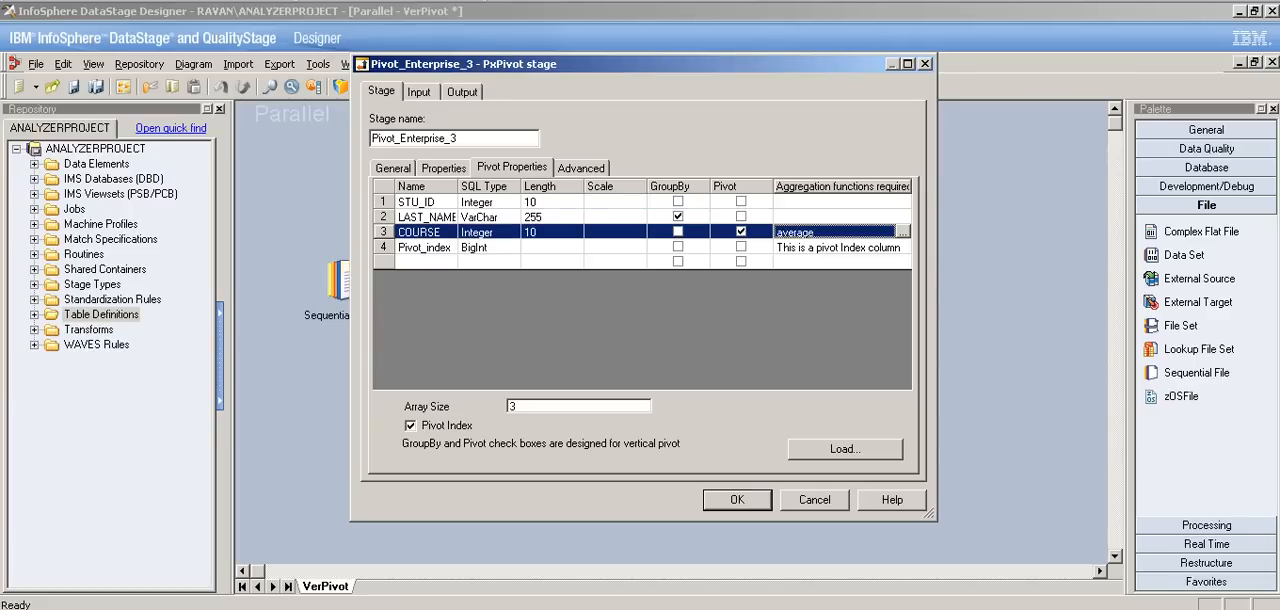
pyautogui.click(737, 500)
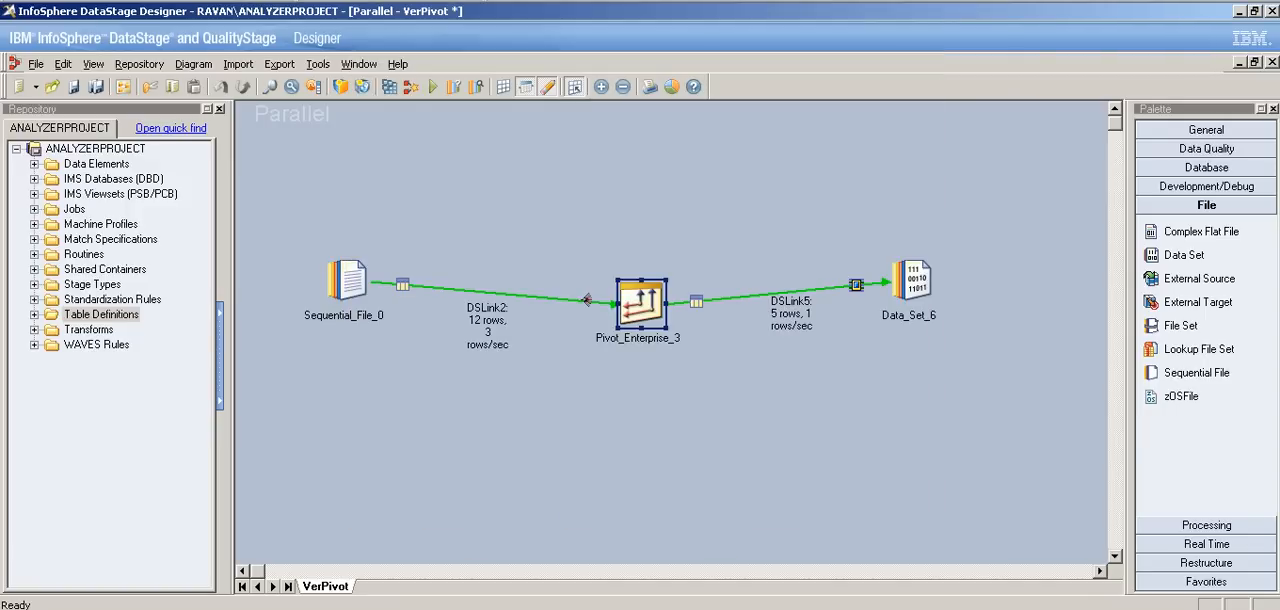
# Step: Display the Processing stages available for the job
pyautogui.click(1206, 525)
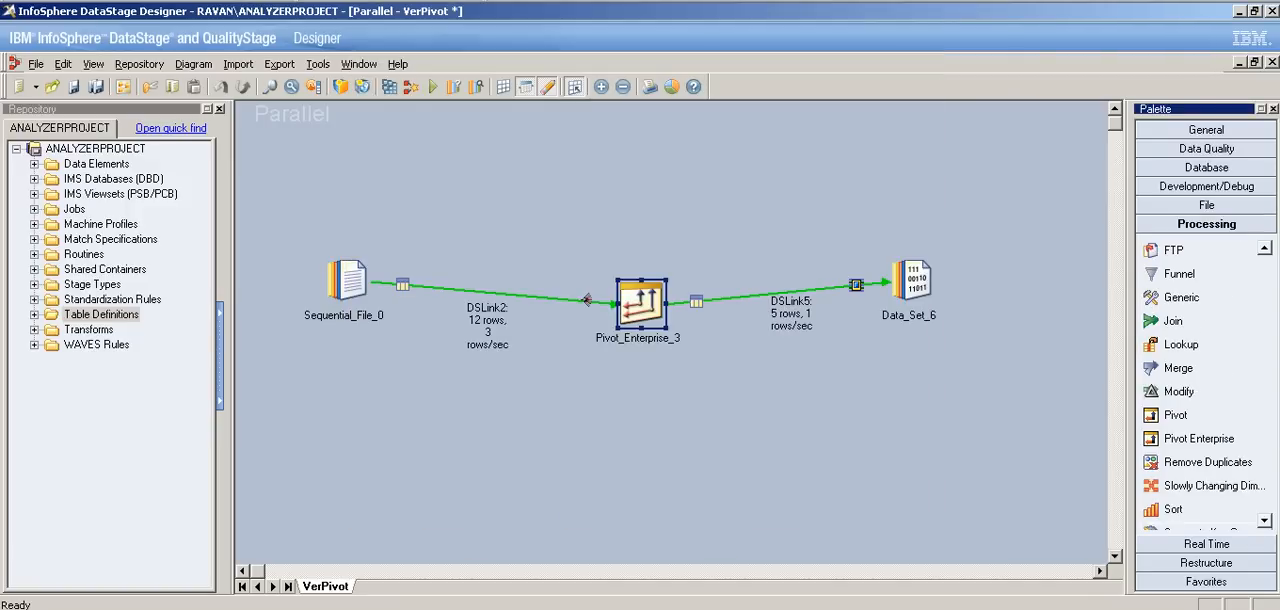